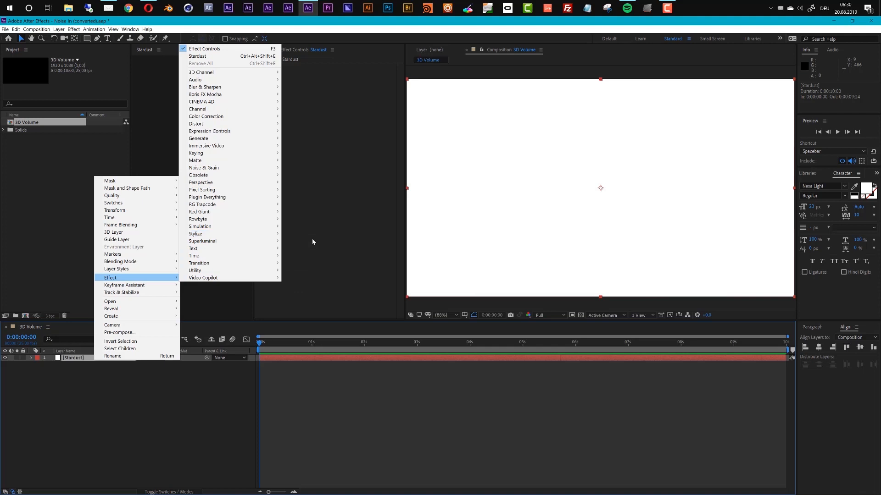
Apply the Stardust effect to the selected layer and move the current time to 0:00:01:02.
{"action": "left_click", "coordinate": [300, 241]}
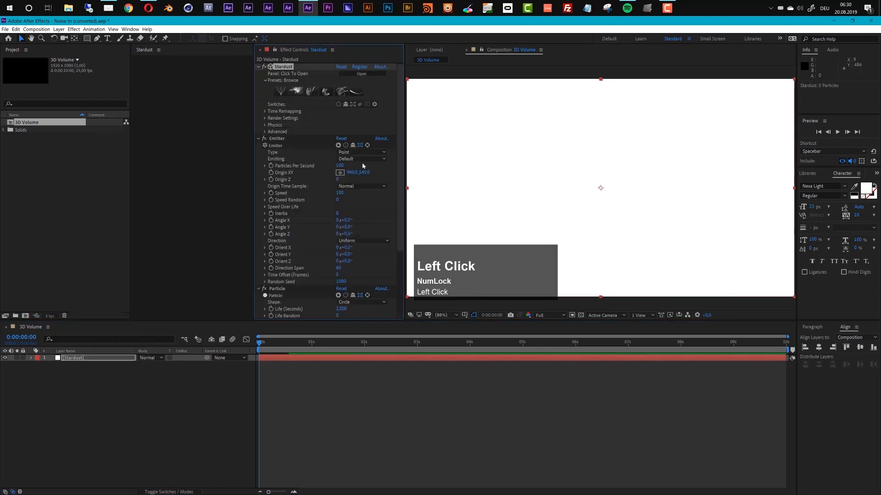
{"action": "left_click_drag", "start_coordinate": [311, 344], "coordinate": [317, 346]}
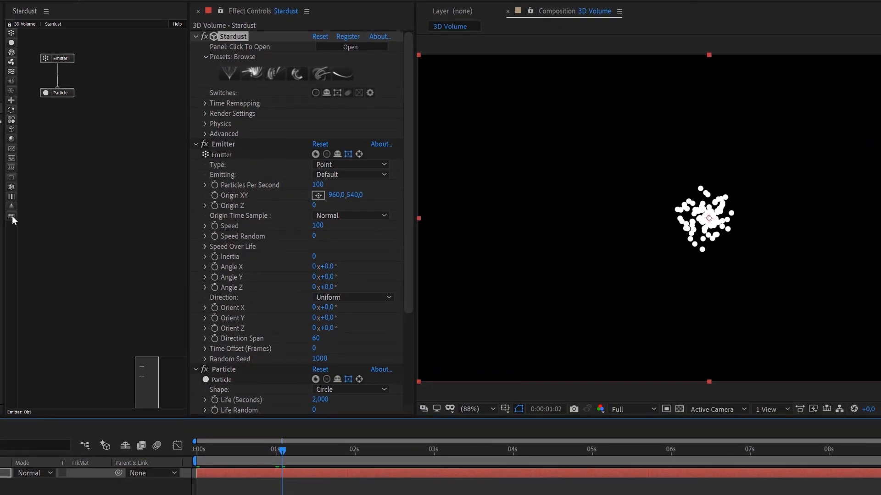
Add a Volume node connected after the Particle node, and a Model node connected after the Volume node.
{"action": "left_click", "coordinate": [79, 163]}
{"action": "right_click", "coordinate": [79, 163]}
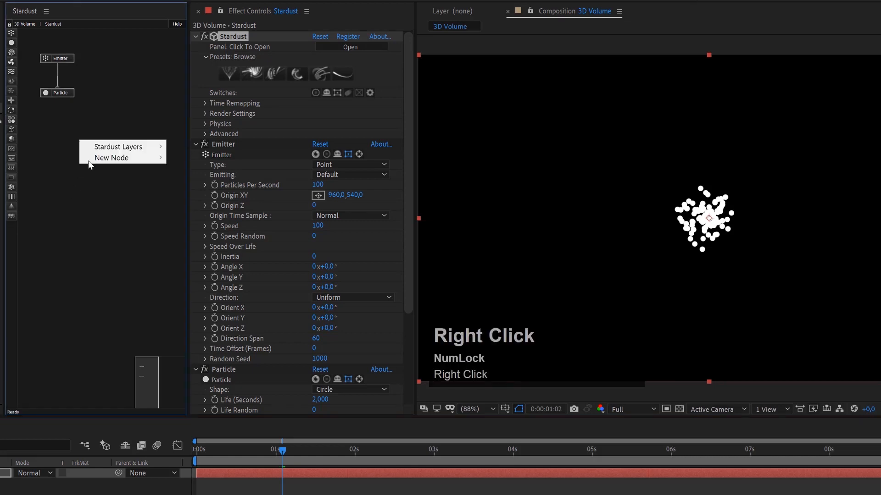
{"action": "mouse_move", "coordinate": [104, 158]}
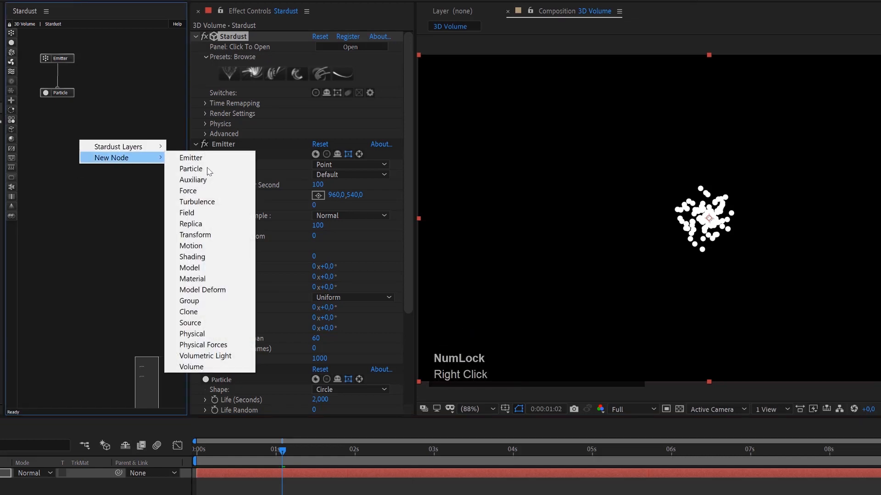
{"action": "left_click", "coordinate": [191, 367]}
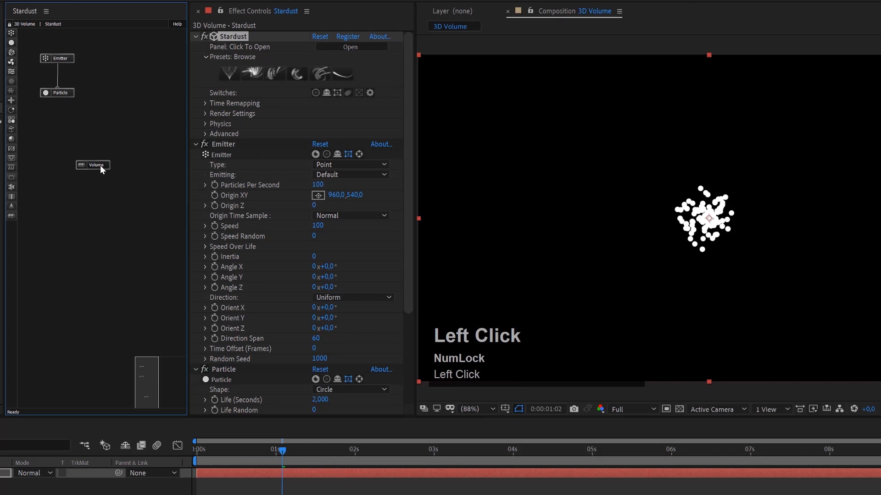
{"action": "left_click_drag", "start_coordinate": [92, 163], "coordinate": [60, 129]}
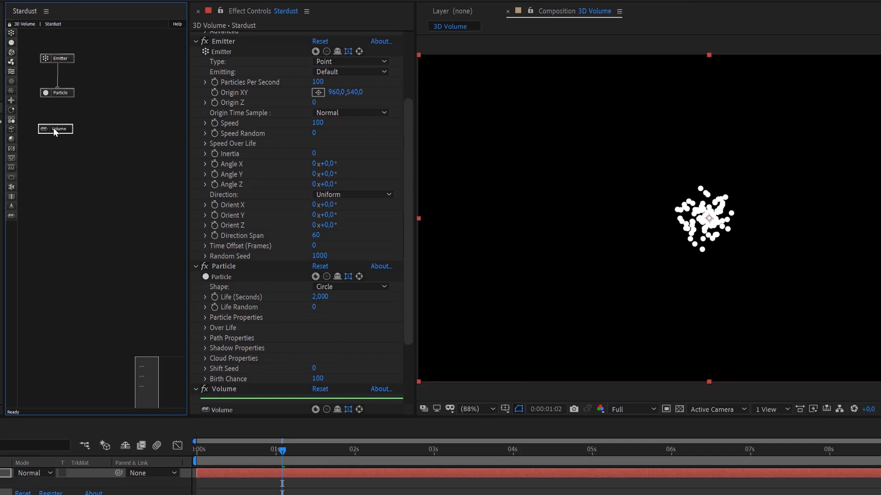
{"action": "left_click_drag", "start_coordinate": [58, 96], "coordinate": [69, 123]}
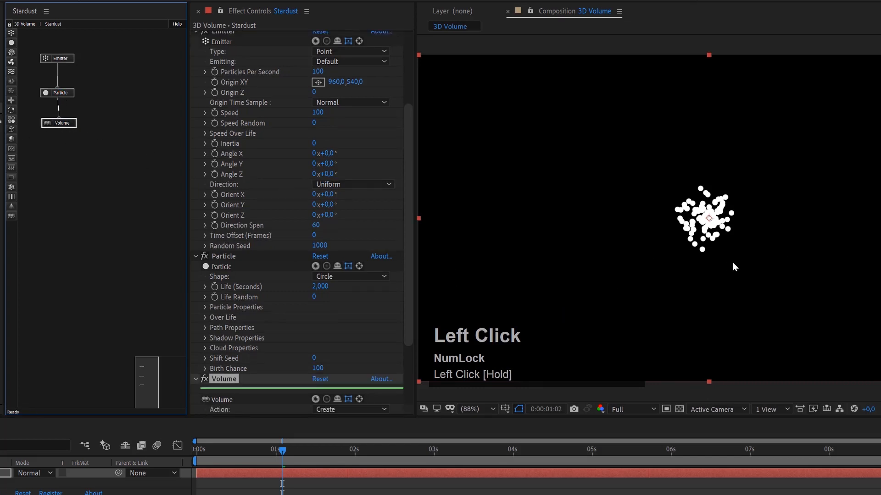
{"action": "left_click", "coordinate": [11, 130]}
{"action": "mouse_move", "coordinate": [58, 151]}
{"action": "left_mouse_down"}
{"action": "mouse_move", "coordinate": [59, 124]}
{"action": "mouse_move", "coordinate": [64, 150]}
{"action": "left_mouse_up"}
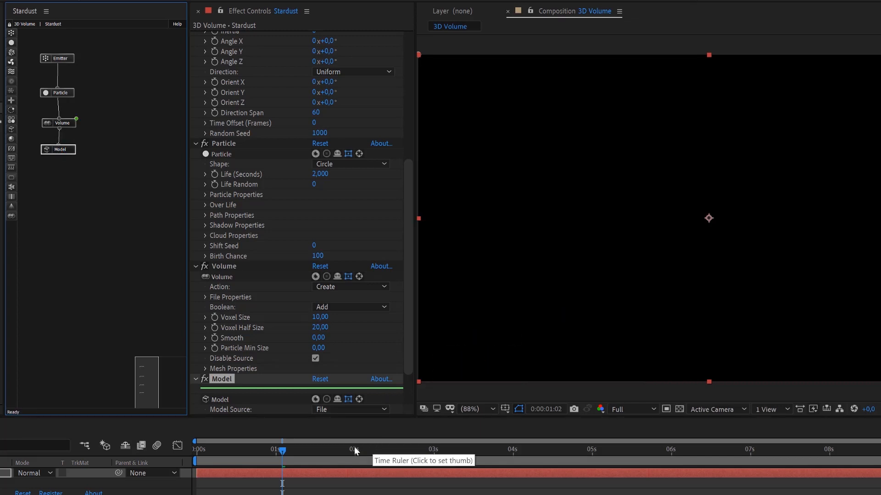
Set the Volume node's Particle Min Size to 15 and raise it to 25.
{"action": "left_click", "coordinate": [72, 123]}
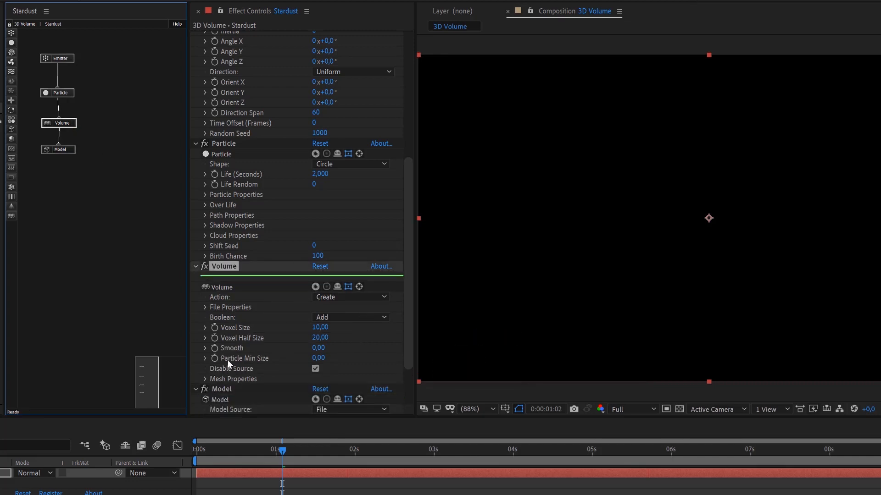
{"action": "left_click", "coordinate": [318, 358]}
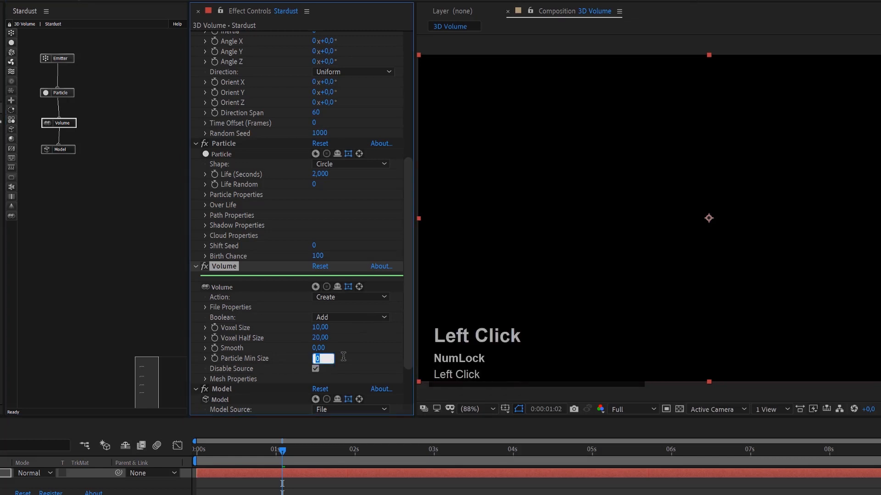
{"action": "type", "text": "15"}
{"action": "key", "text": "Return"}
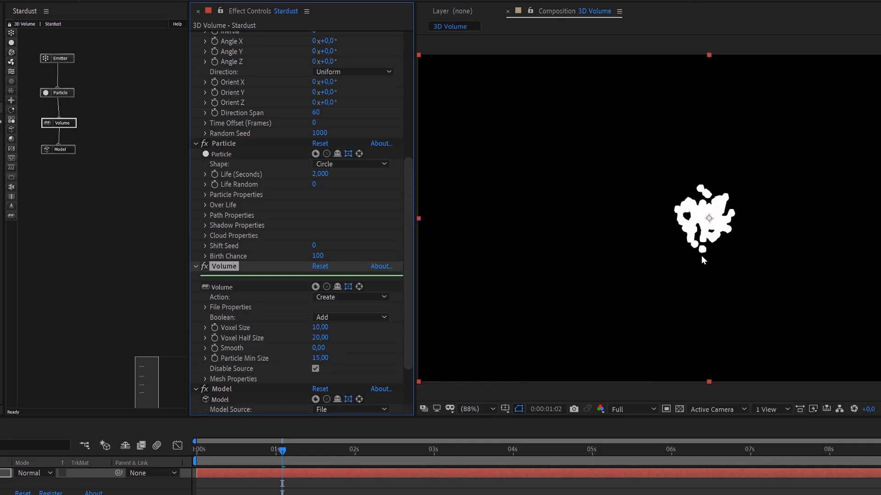
{"action": "left_click", "coordinate": [321, 359]}
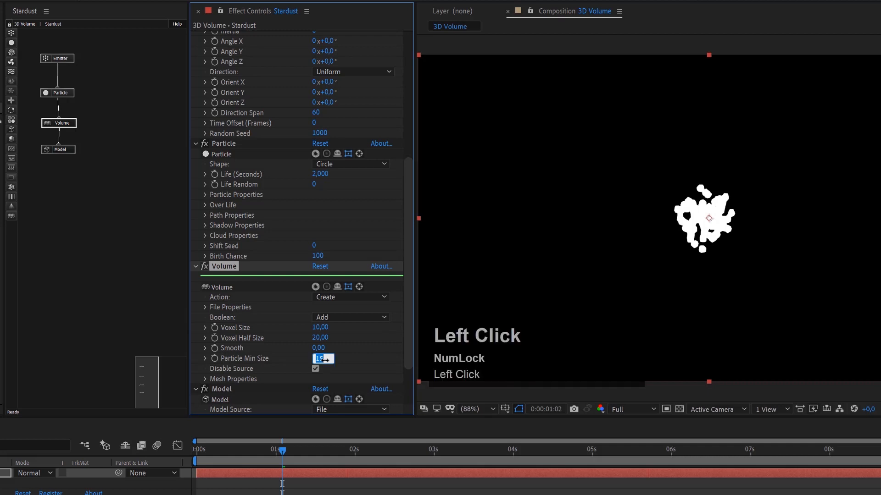
{"action": "type", "text": "25"}
{"action": "key", "text": "Return"}
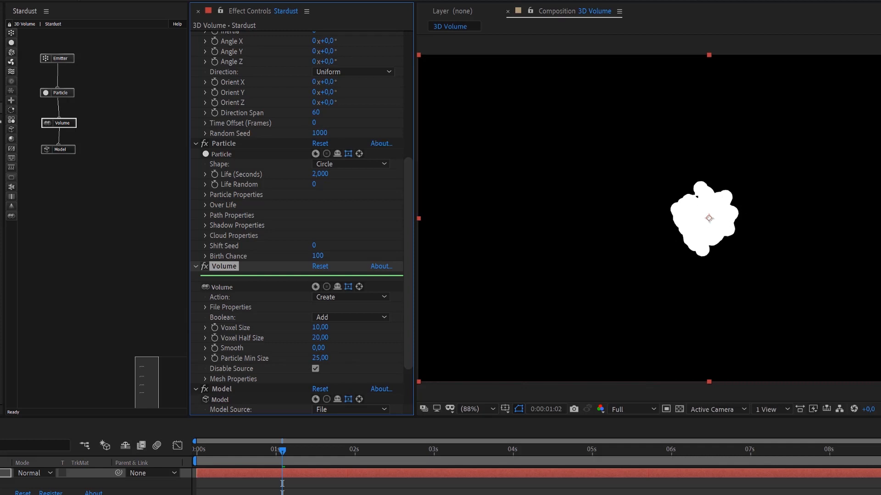
Add a point light to the composition to shade the volume mesh.
{"action": "left_click", "coordinate": [1, 1]}
{"action": "mouse_move", "coordinate": [27, 1]}
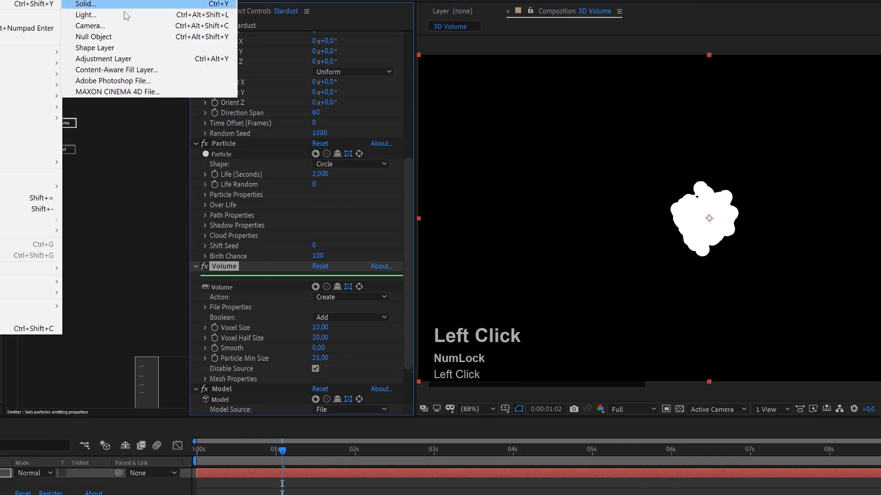
{"action": "left_click", "coordinate": [111, 16]}
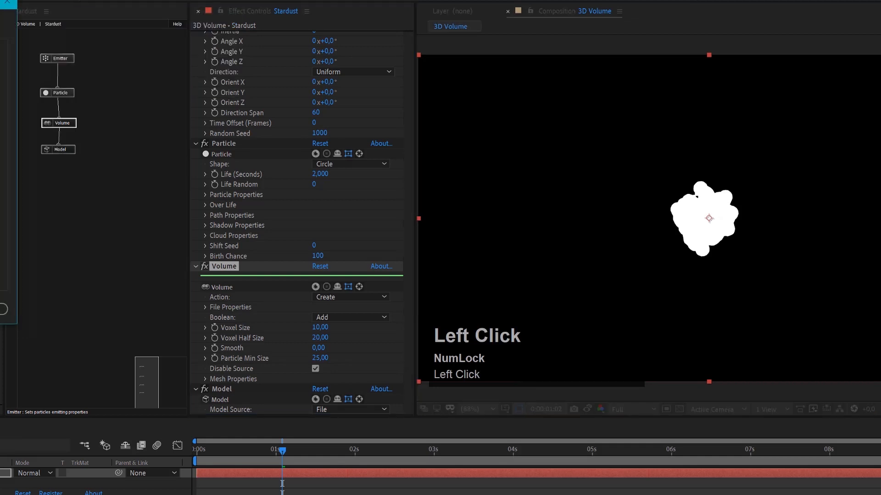
{"action": "left_click", "coordinate": [1, 309]}
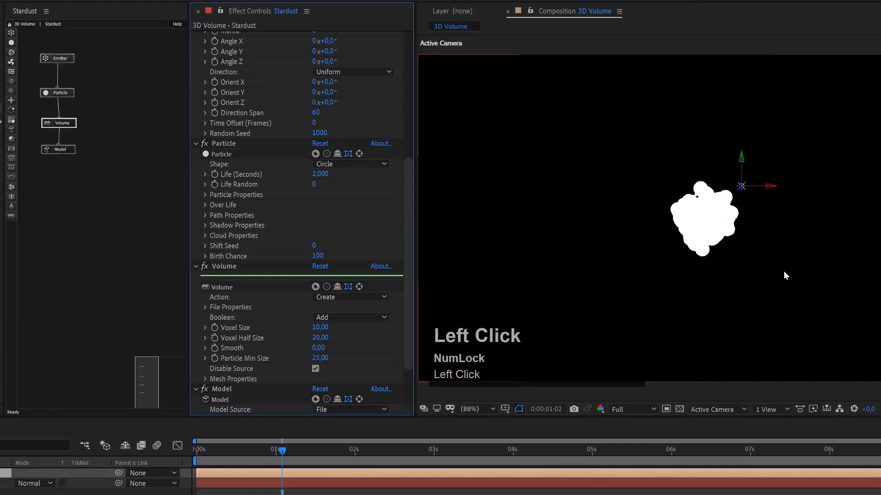
{"action": "scroll", "coordinate": [742, 214], "scroll_direction": "up", "scroll_amount": 1}
{"action": "scroll", "coordinate": [742, 213], "scroll_direction": "down", "scroll_amount": 2}
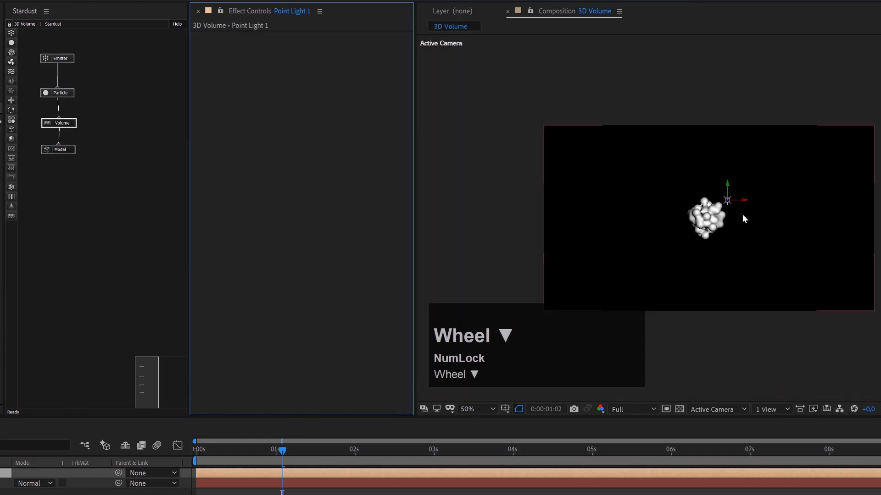
{"action": "scroll", "coordinate": [742, 214], "scroll_direction": "up", "scroll_amount": 4}
{"action": "scroll", "coordinate": [730, 196], "scroll_direction": "down", "scroll_amount": 3}
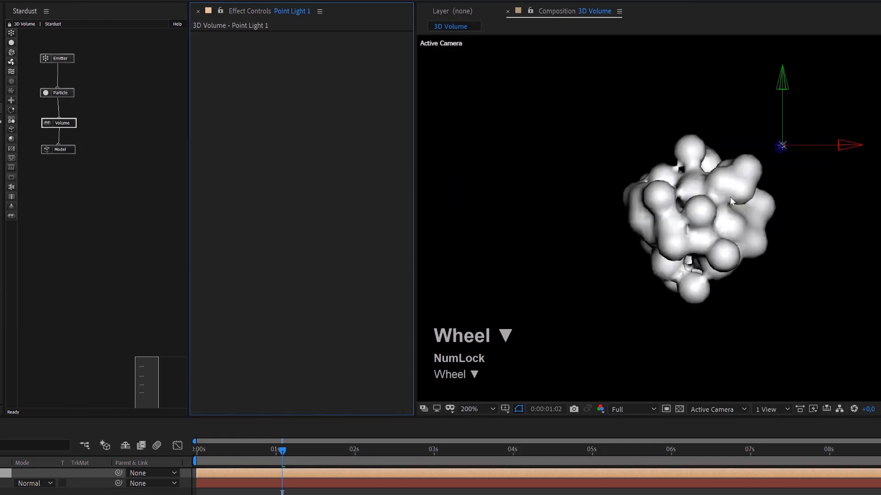
{"action": "scroll", "coordinate": [731, 212], "scroll_direction": "up", "scroll_amount": 1}
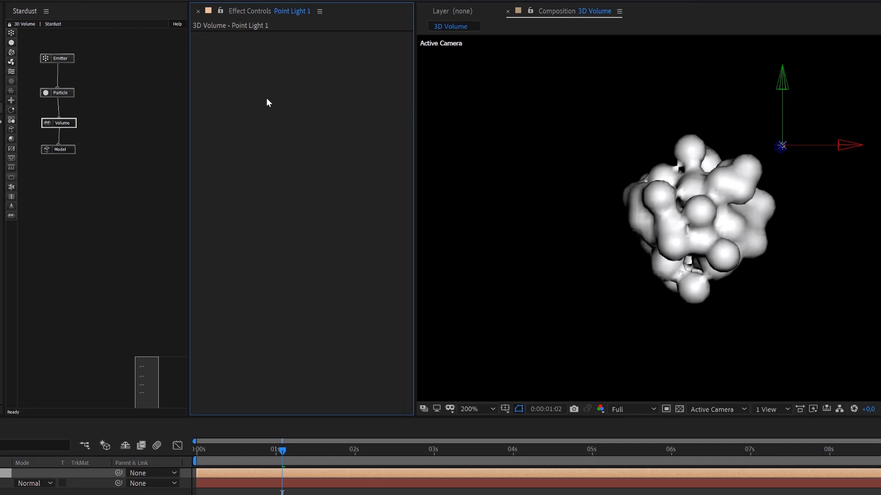
Replace the Stardust layer's node setup with the Extrude Text preset from the Models preset folder.
{"action": "left_click", "coordinate": [347, 484]}
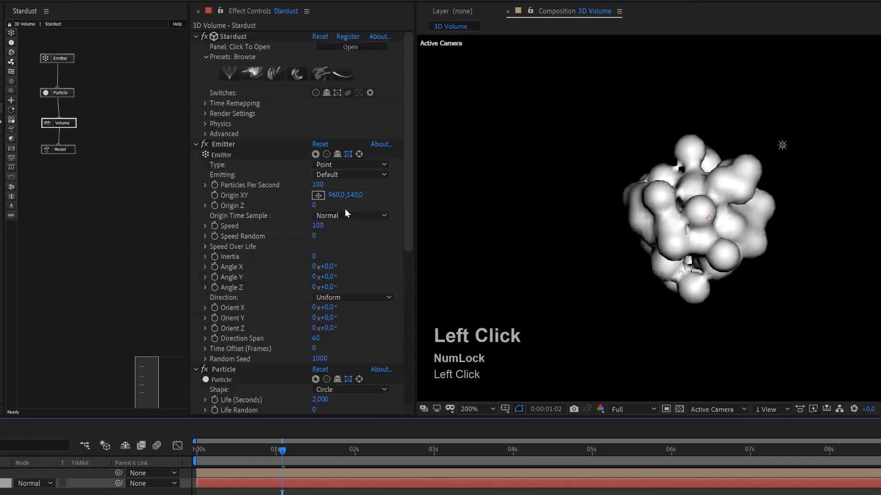
{"action": "left_click", "coordinate": [247, 73]}
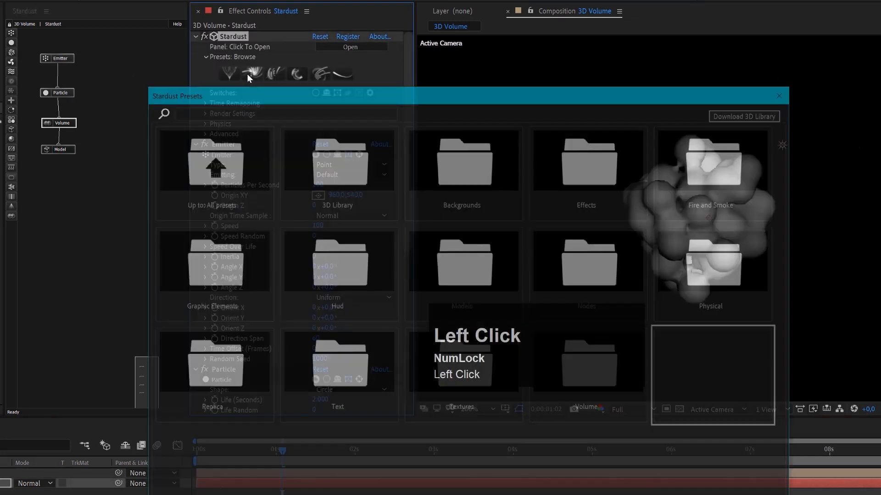
{"action": "left_click_drag", "start_coordinate": [519, 92], "coordinate": [550, 72]}
{"action": "left_click", "coordinate": [499, 226]}
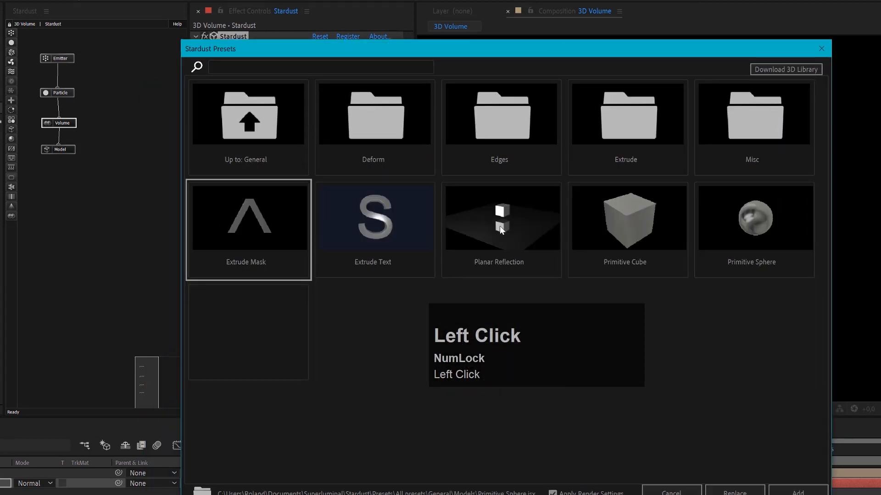
{"action": "left_click", "coordinate": [384, 215]}
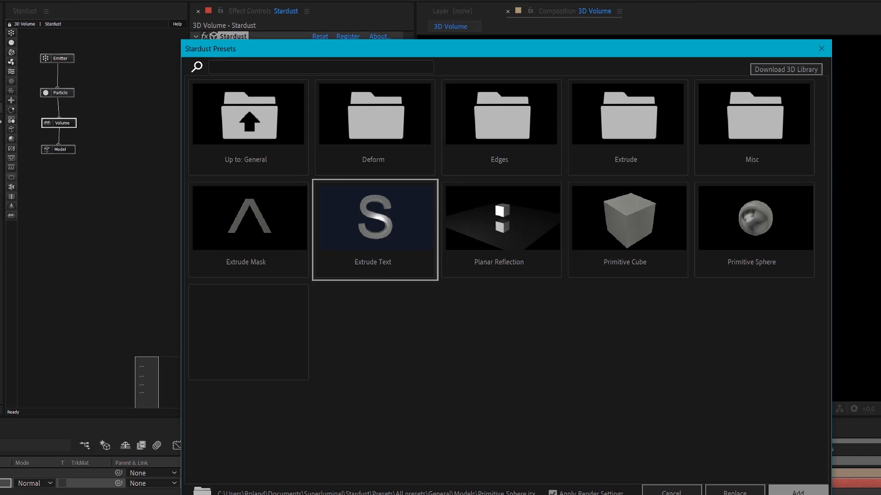
{"action": "left_click", "coordinate": [735, 493]}
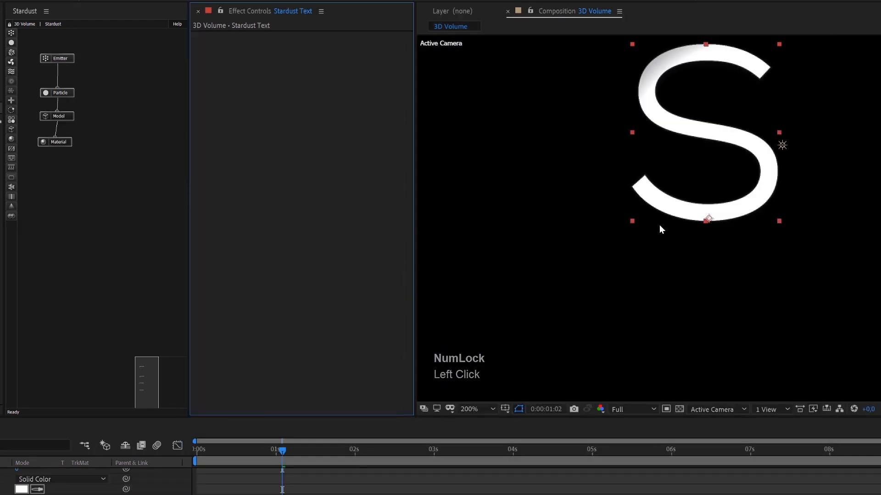
Examine the extruded letter's depth in Custom View 1, temporarily showing the transparency grid.
{"action": "scroll", "coordinate": [672, 234], "scroll_direction": "down", "scroll_amount": 2}
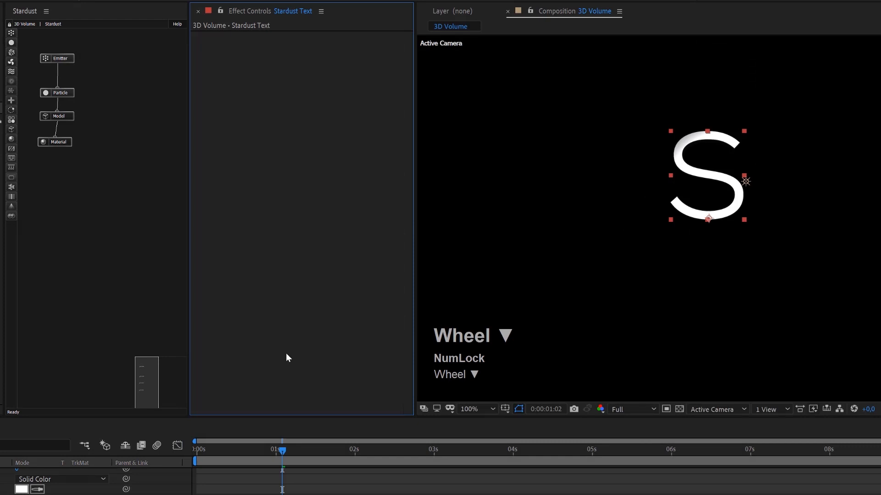
{"action": "scroll", "coordinate": [743, 477], "scroll_direction": "up", "scroll_amount": 3}
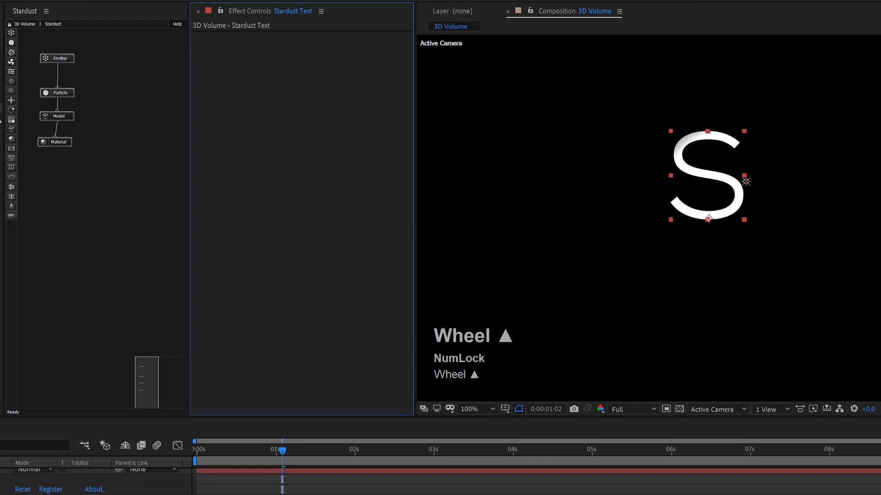
{"action": "left_click", "coordinate": [737, 412]}
{"action": "left_click", "coordinate": [734, 494]}
{"action": "scroll", "coordinate": [721, 214], "scroll_direction": "up", "scroll_amount": 3}
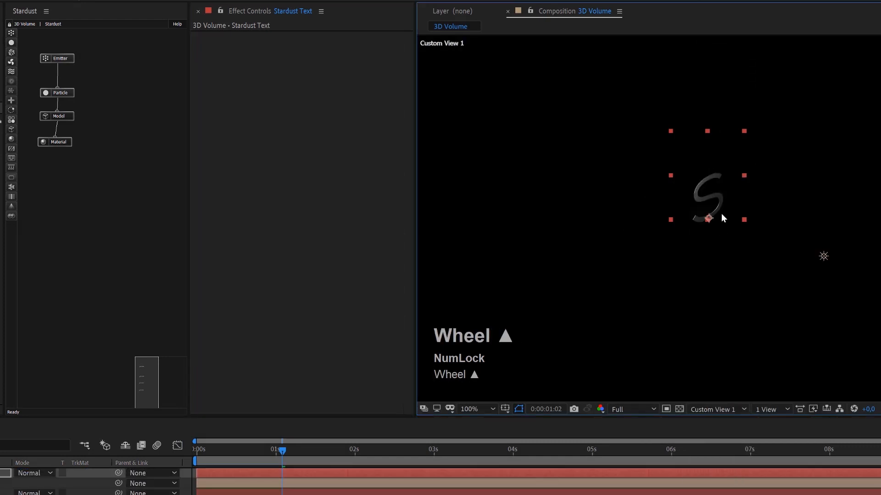
{"action": "scroll", "coordinate": [683, 200], "scroll_direction": "down", "scroll_amount": 1}
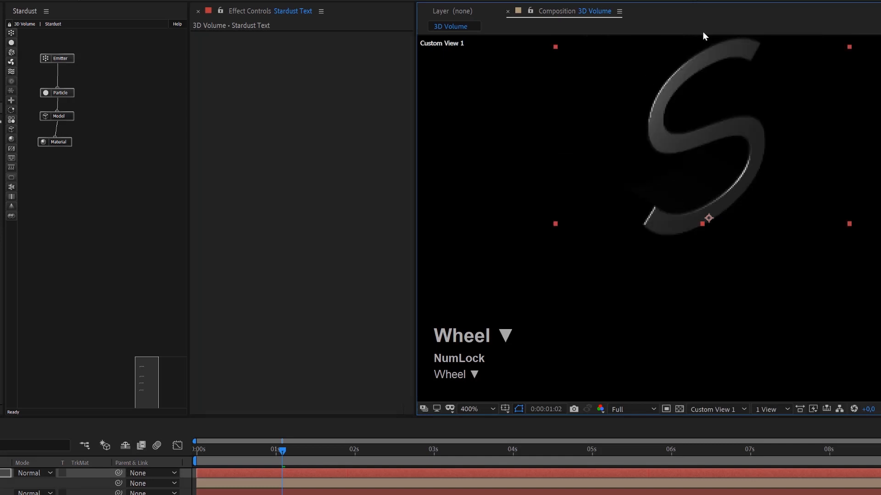
{"action": "left_click", "coordinate": [680, 408]}
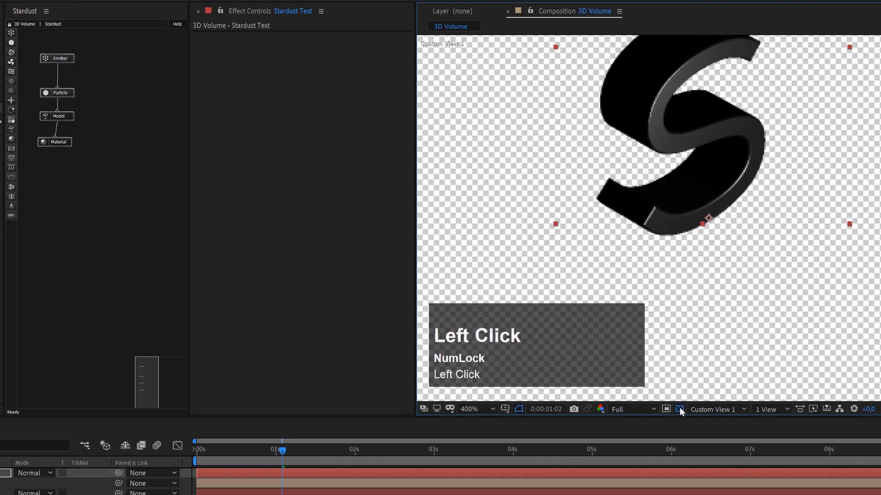
{"action": "scroll", "coordinate": [657, 72], "scroll_direction": "down", "scroll_amount": 1}
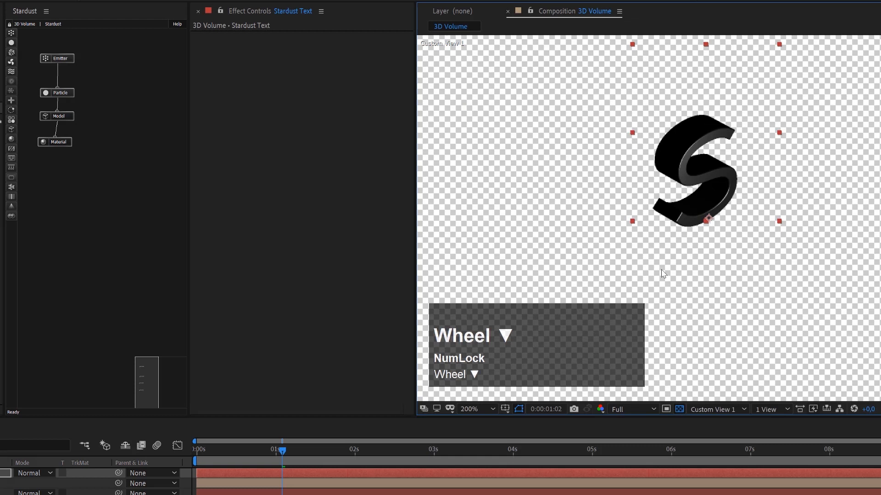
{"action": "left_click", "coordinate": [678, 409]}
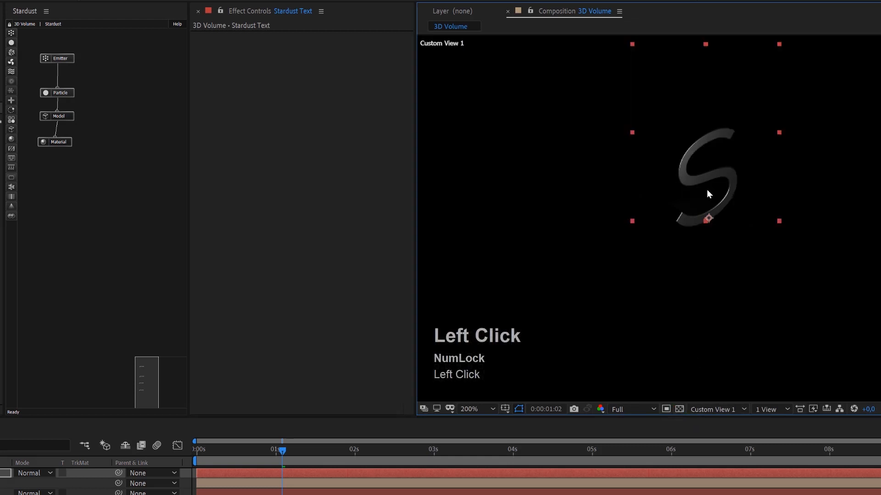
{"action": "scroll", "coordinate": [707, 184], "scroll_direction": "up", "scroll_amount": 2}
{"action": "scroll", "coordinate": [706, 178], "scroll_direction": "down", "scroll_amount": 1}
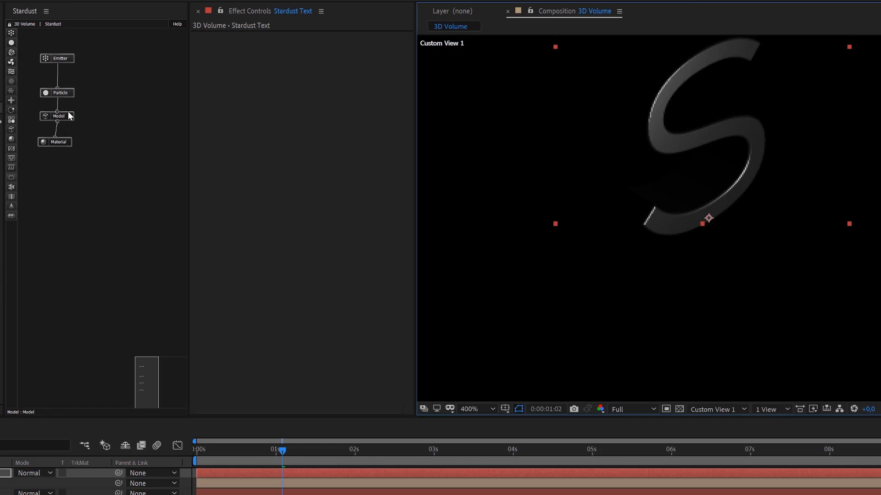
Delete the Emitter and Particle nodes above the Model node in the Stardust node graph.
{"action": "left_click_drag", "start_coordinate": [90, 51], "coordinate": [63, 94]}
{"action": "key", "text": "Delete"}
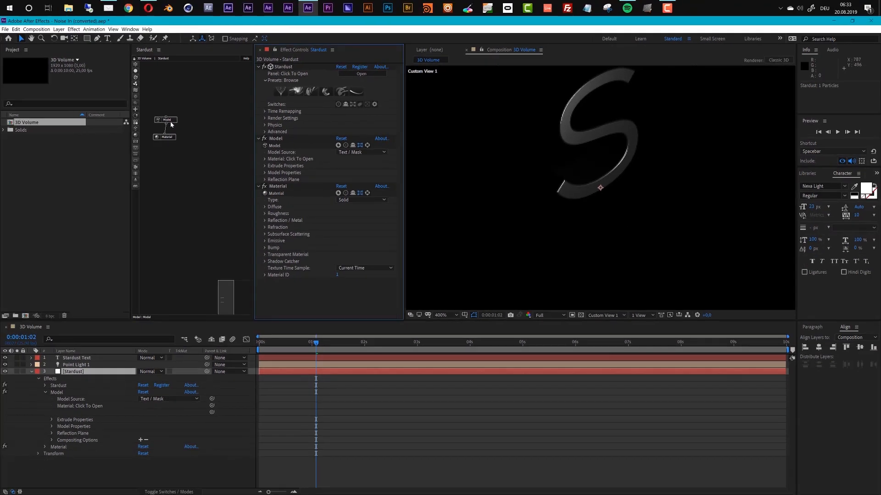
Set the Stardust Text layer's font to Nexa Bold.
{"action": "left_click", "coordinate": [79, 360]}
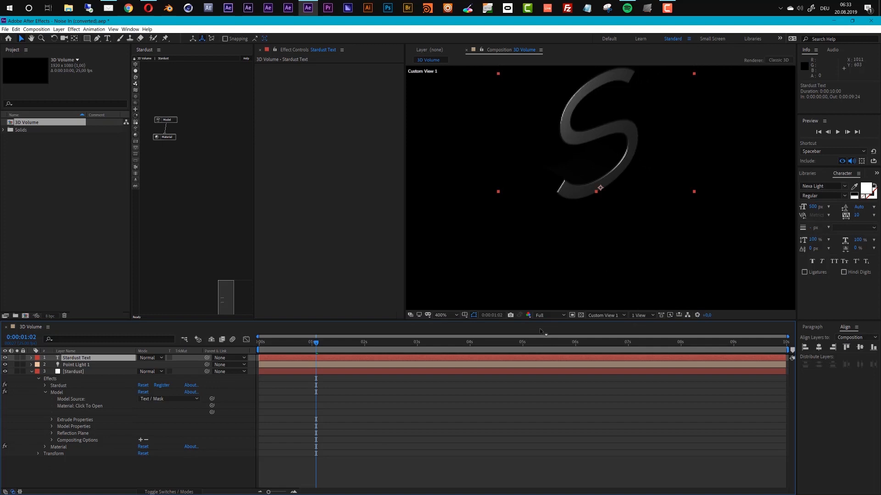
{"action": "left_click", "coordinate": [560, 361]}
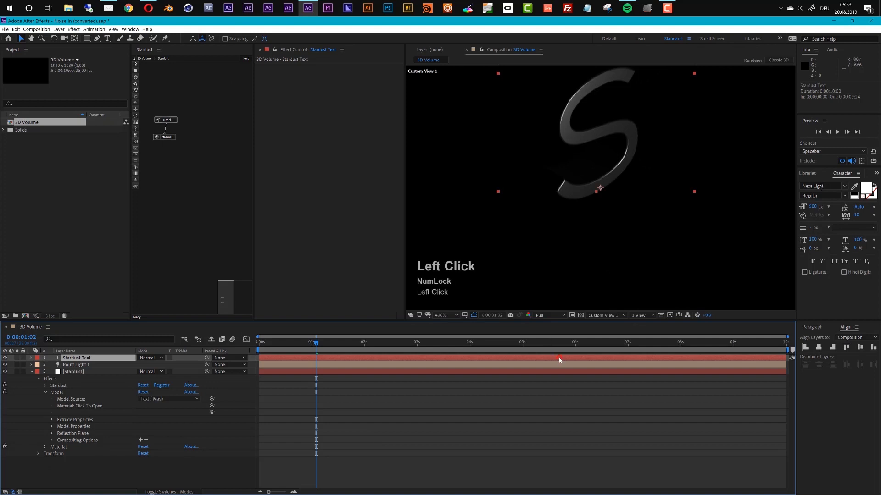
{"action": "left_click", "coordinate": [829, 186]}
{"action": "scroll", "coordinate": [782, 214], "scroll_direction": "up", "scroll_amount": 1}
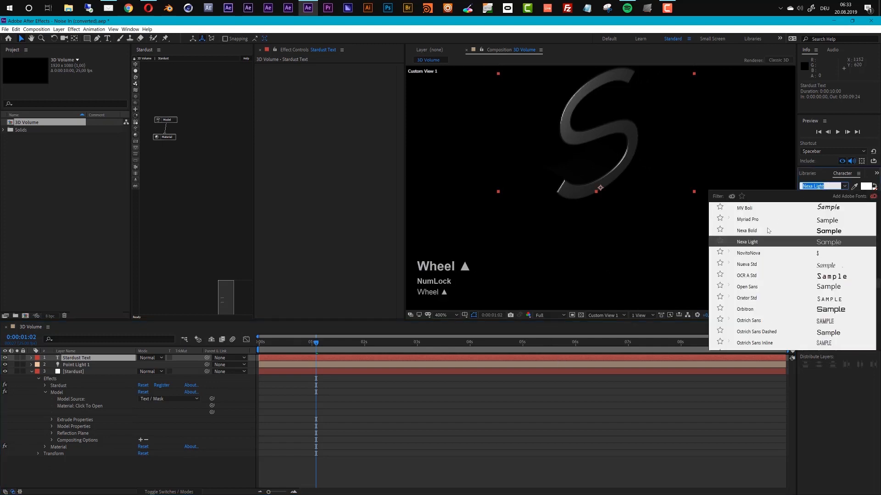
{"action": "left_click", "coordinate": [756, 232]}
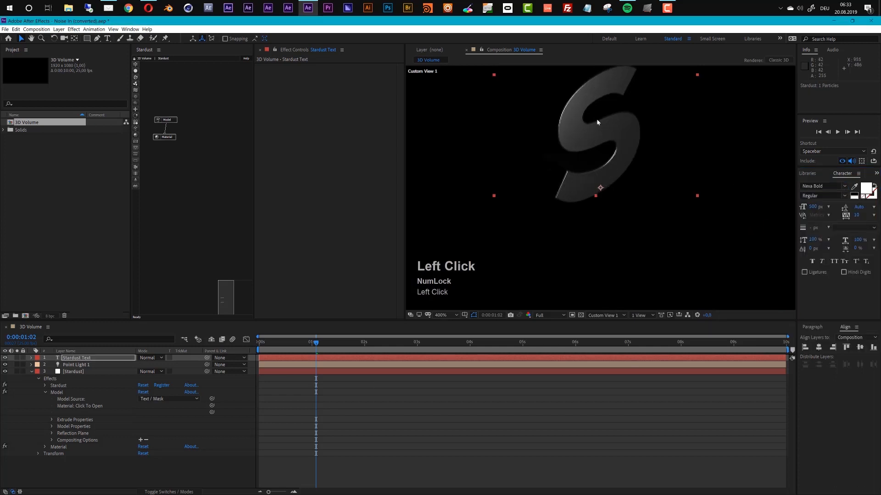
{"action": "scroll", "coordinate": [603, 142], "scroll_direction": "down", "scroll_amount": 2}
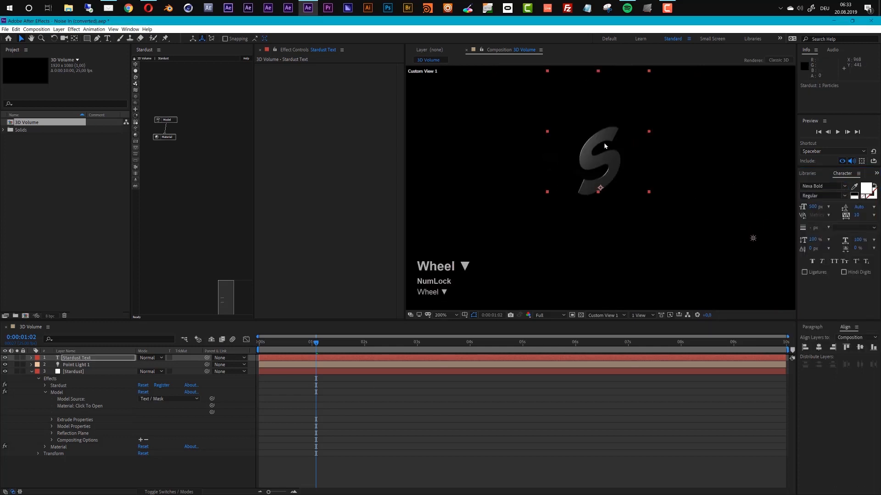
{"action": "scroll", "coordinate": [604, 143], "scroll_direction": "up", "scroll_amount": 2}
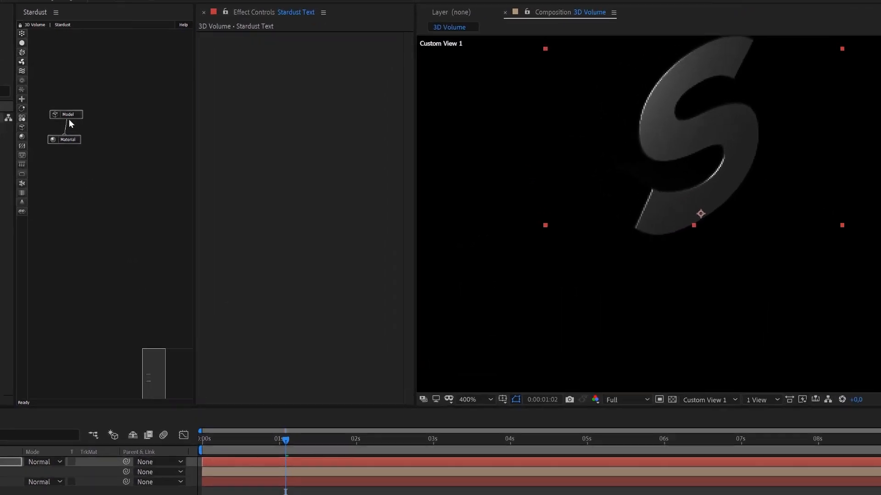
Examine the Model node's Extrude Properties and the extruded letter, temporarily showing the transparency grid.
{"action": "left_click", "coordinate": [69, 115]}
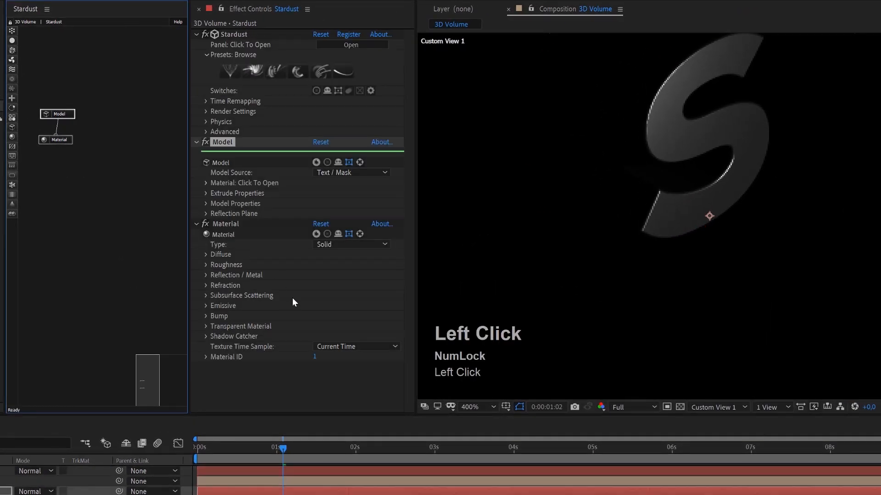
{"action": "left_click", "coordinate": [206, 196]}
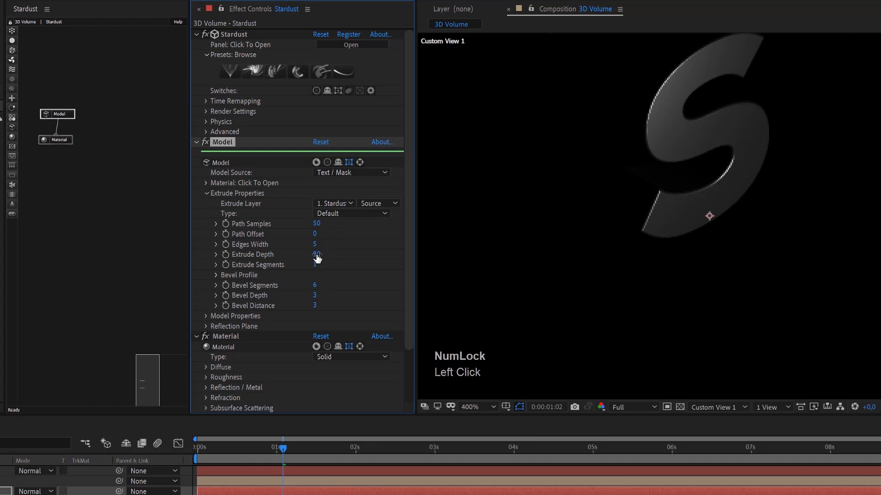
{"action": "left_click", "coordinate": [680, 407]}
{"action": "left_click", "coordinate": [680, 406]}
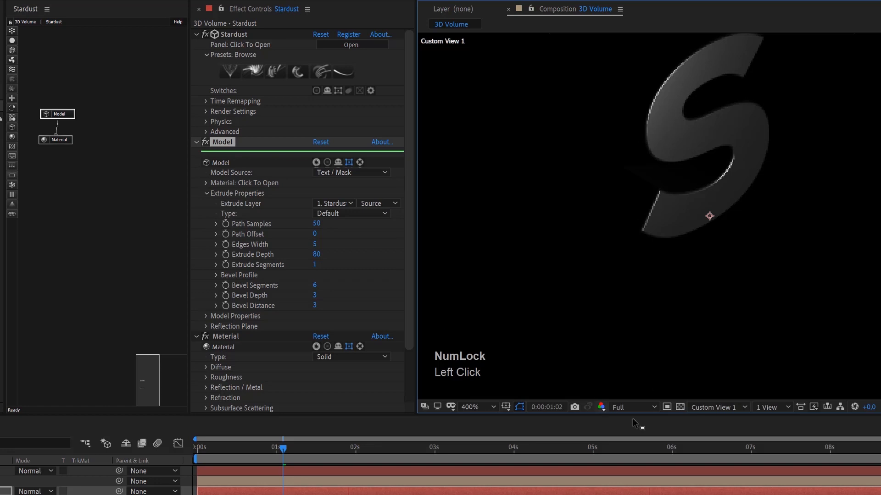
{"action": "scroll", "coordinate": [699, 188], "scroll_direction": "down", "scroll_amount": 1}
{"action": "scroll", "coordinate": [702, 177], "scroll_direction": "up", "scroll_amount": 1}
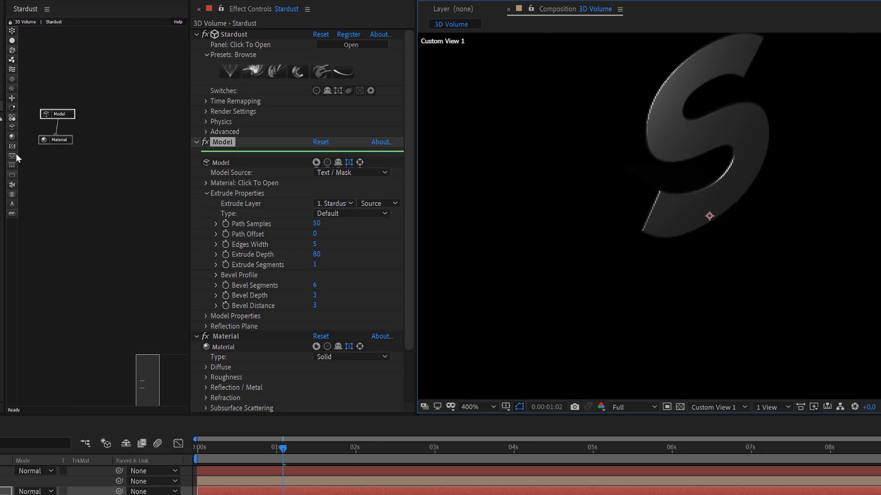
Add a Volume node to the Stardust graph and place it below the Model node, moving the Material node aside.
{"action": "left_click", "coordinate": [14, 216]}
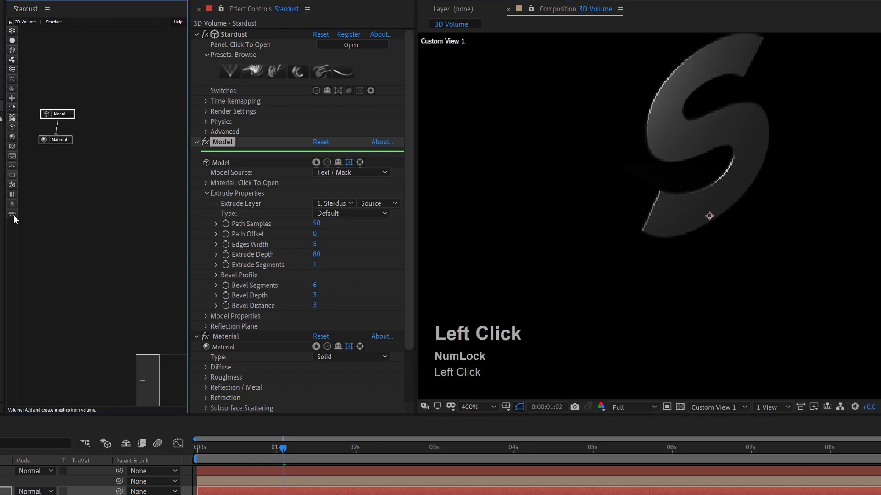
{"action": "left_click_drag", "start_coordinate": [59, 193], "coordinate": [118, 134]}
{"action": "left_click_drag", "start_coordinate": [59, 141], "coordinate": [42, 142]}
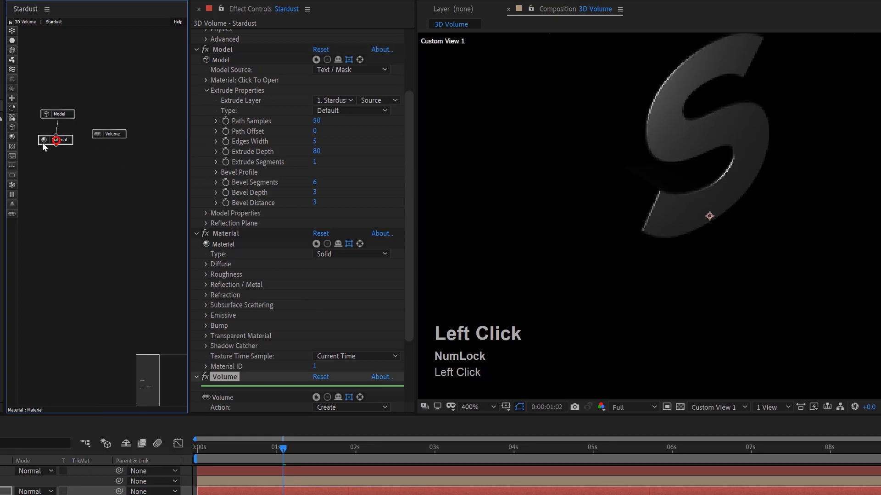
{"action": "left_click", "coordinate": [113, 136]}
{"action": "left_click_drag", "start_coordinate": [121, 136], "coordinate": [104, 161]}
Connect the Model node's output to the Volume node's input and tidy the Volume node's position.
{"action": "left_click", "coordinate": [59, 117]}
{"action": "left_click_drag", "start_coordinate": [70, 132], "coordinate": [92, 162]}
{"action": "left_click_drag", "start_coordinate": [60, 120], "coordinate": [90, 159]}
{"action": "left_click_drag", "start_coordinate": [98, 161], "coordinate": [90, 160]}
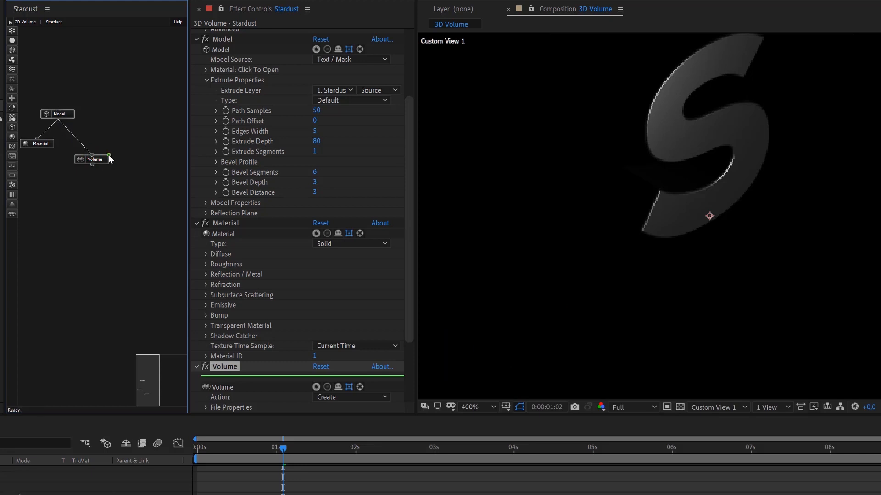
{"action": "left_click_drag", "start_coordinate": [97, 160], "coordinate": [99, 150]}
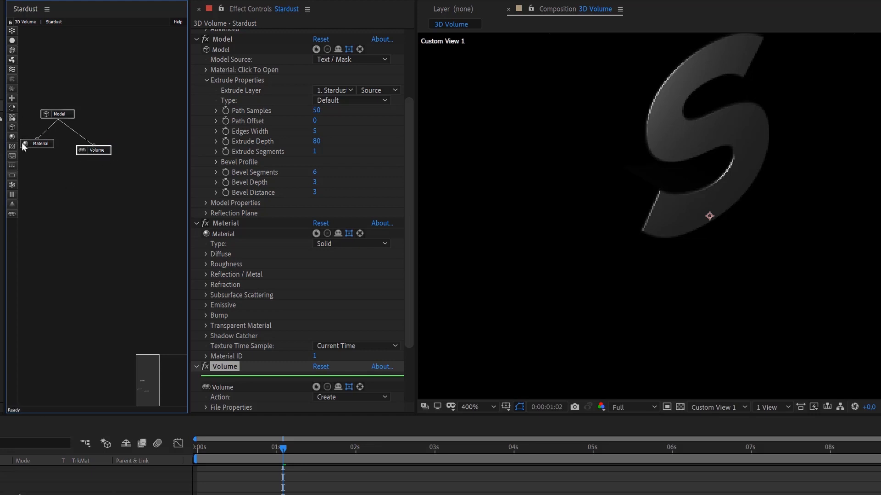
Add a second Model node beneath the Volume node, connect it to the Volume output, and inspect the meshed letter.
{"action": "left_click", "coordinate": [12, 127]}
{"action": "left_click", "coordinate": [31, 133]}
{"action": "left_click_drag", "start_coordinate": [30, 133], "coordinate": [95, 153]}
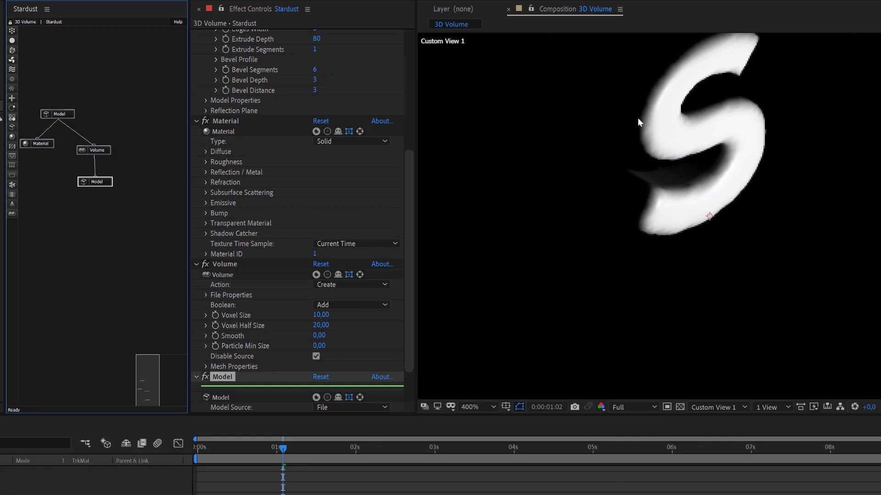
{"action": "scroll", "coordinate": [681, 111], "scroll_direction": "up", "scroll_amount": 2}
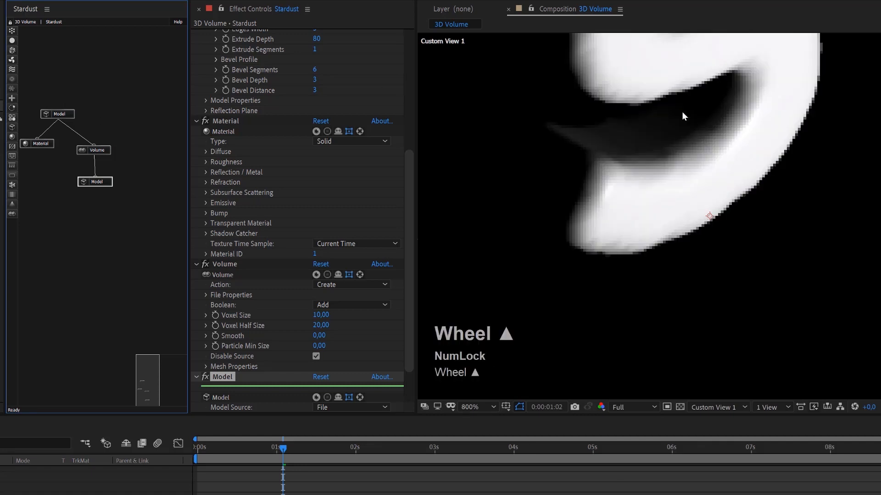
{"action": "scroll", "coordinate": [682, 112], "scroll_direction": "down", "scroll_amount": 4}
{"action": "scroll", "coordinate": [683, 114], "scroll_direction": "up", "scroll_amount": 1}
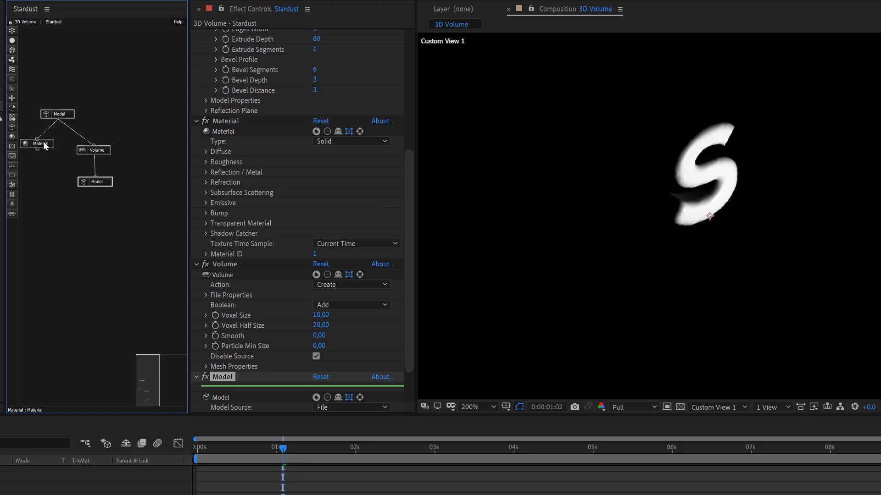
Duplicate the text Model node together with its Material node and place the copies in free space beside the Volume branch.
{"action": "left_click_drag", "start_coordinate": [45, 141], "coordinate": [55, 148]}
{"action": "left_click_drag", "start_coordinate": [52, 94], "coordinate": [43, 171]}
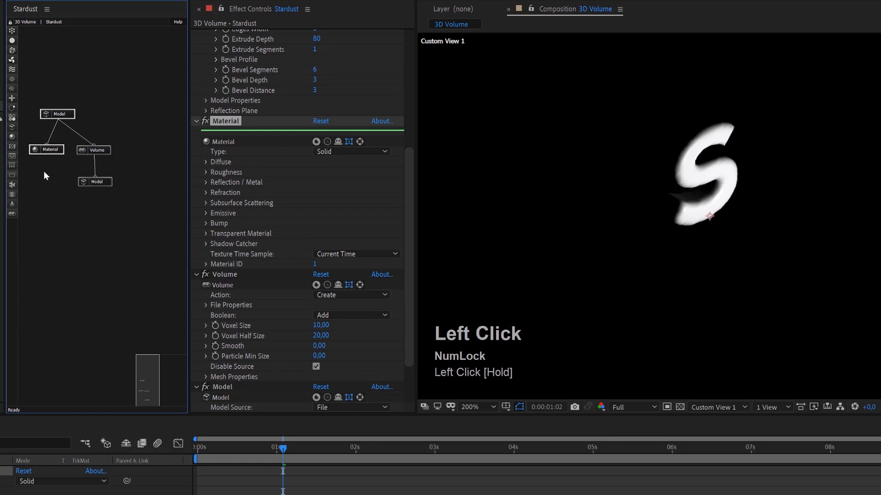
{"action": "key", "text": "ctrl+d"}
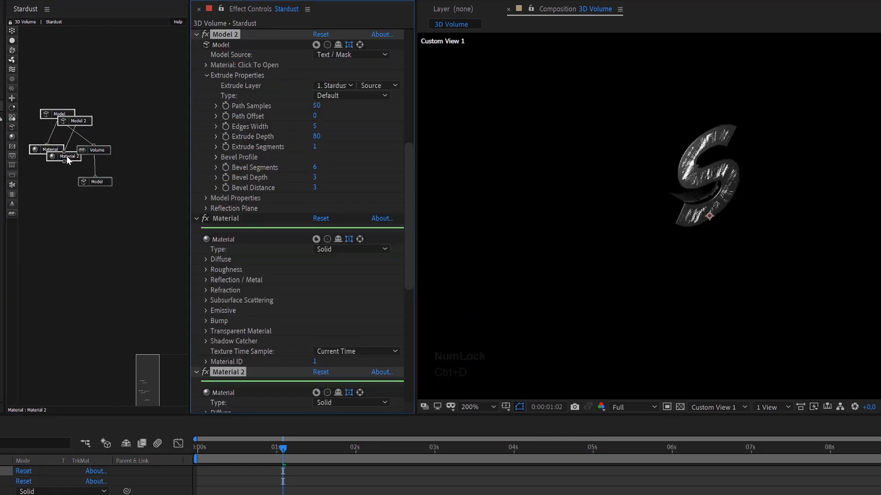
{"action": "left_click_drag", "start_coordinate": [84, 124], "coordinate": [47, 205]}
{"action": "left_click", "coordinate": [126, 124]}
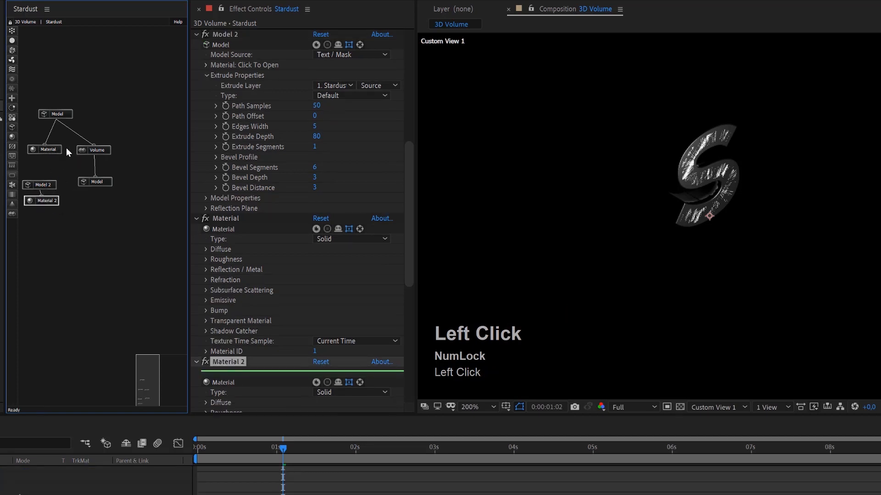
Delete the original Material node from the Model feeding the Volume, and rearrange the remaining Model and Material nodes.
{"action": "left_click", "coordinate": [50, 150]}
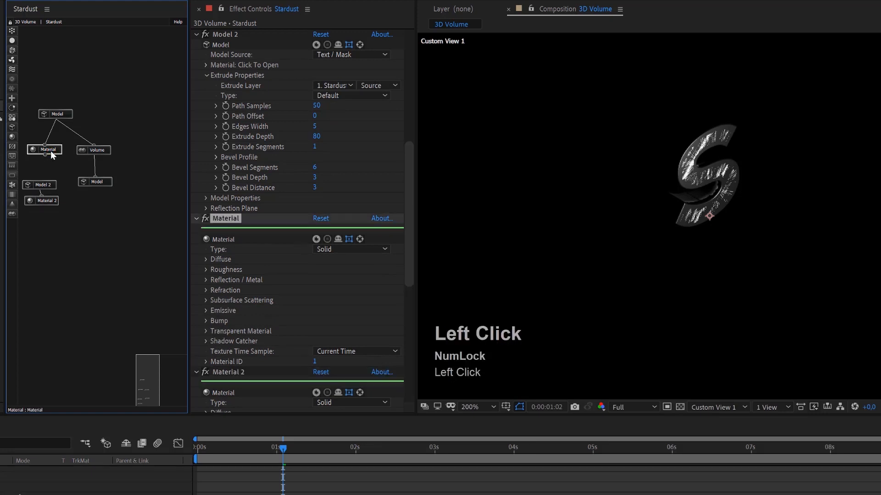
{"action": "key", "text": "Delete"}
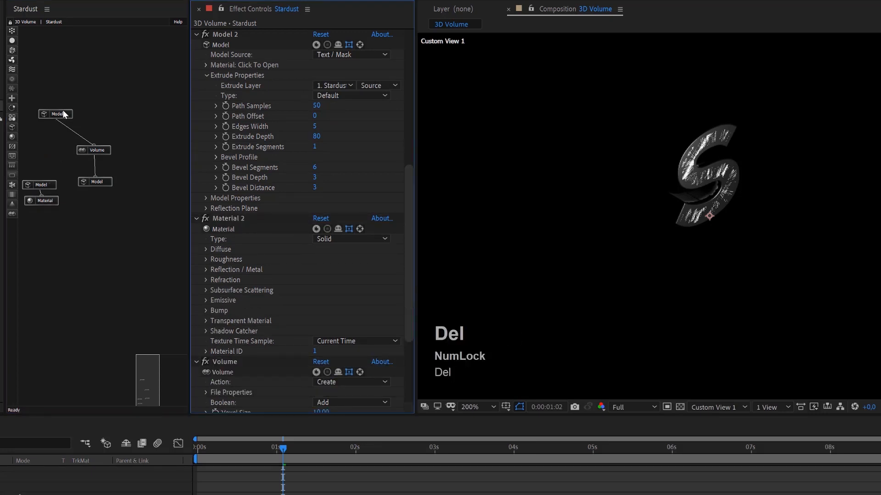
{"action": "left_click", "coordinate": [64, 113]}
{"action": "left_click_drag", "start_coordinate": [46, 183], "coordinate": [44, 168]}
{"action": "left_click_drag", "start_coordinate": [48, 200], "coordinate": [47, 200]}
{"action": "left_click_drag", "start_coordinate": [48, 168], "coordinate": [52, 168]}
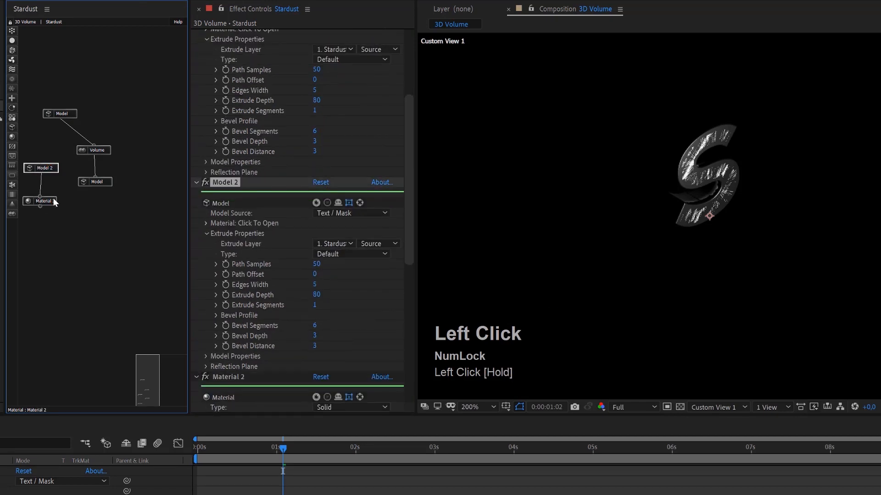
Set the Material 2 node's Type to Transparent and inspect the letter up close.
{"action": "left_click", "coordinate": [53, 201]}
{"action": "scroll", "coordinate": [326, 339], "scroll_direction": "down", "scroll_amount": 3}
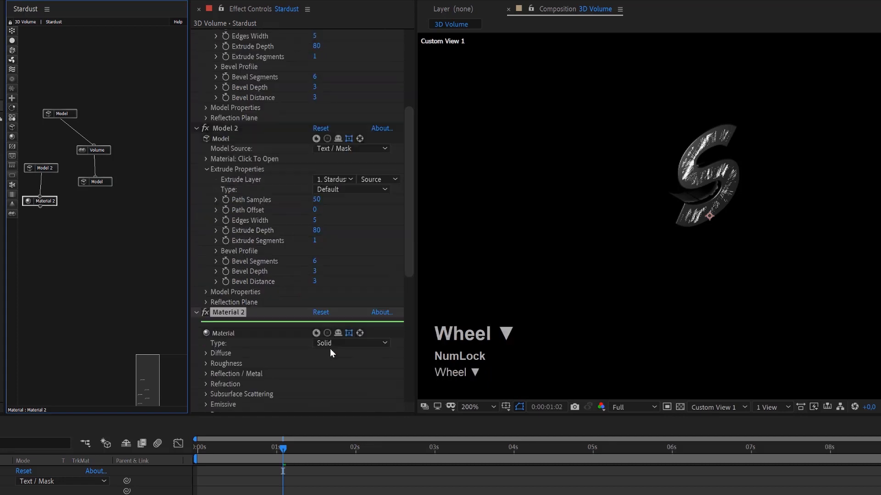
{"action": "left_click", "coordinate": [341, 346]}
{"action": "left_click", "coordinate": [384, 367]}
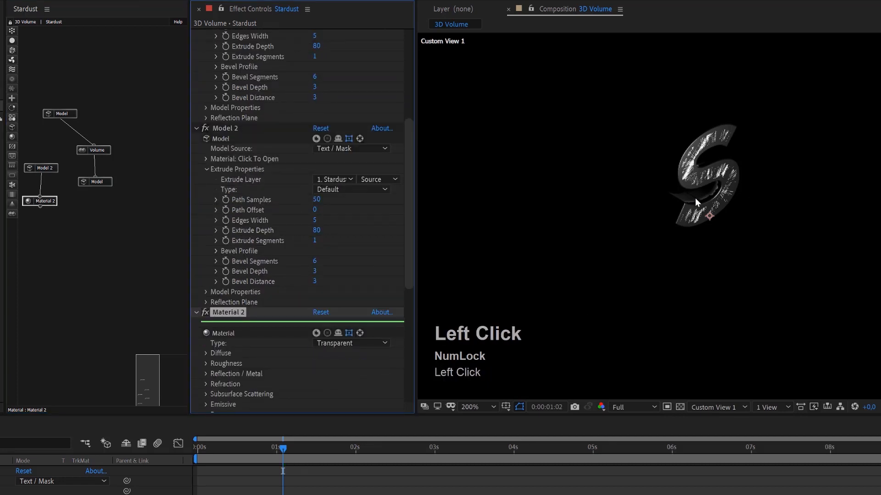
{"action": "scroll", "coordinate": [705, 153], "scroll_direction": "up", "scroll_amount": 2}
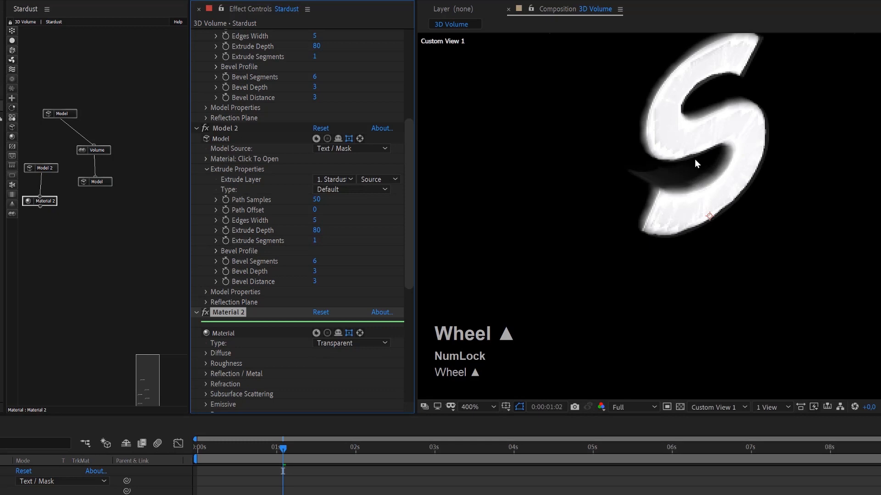
{"action": "scroll", "coordinate": [694, 159], "scroll_direction": "up", "scroll_amount": 1}
{"action": "scroll", "coordinate": [662, 195], "scroll_direction": "down", "scroll_amount": 1}
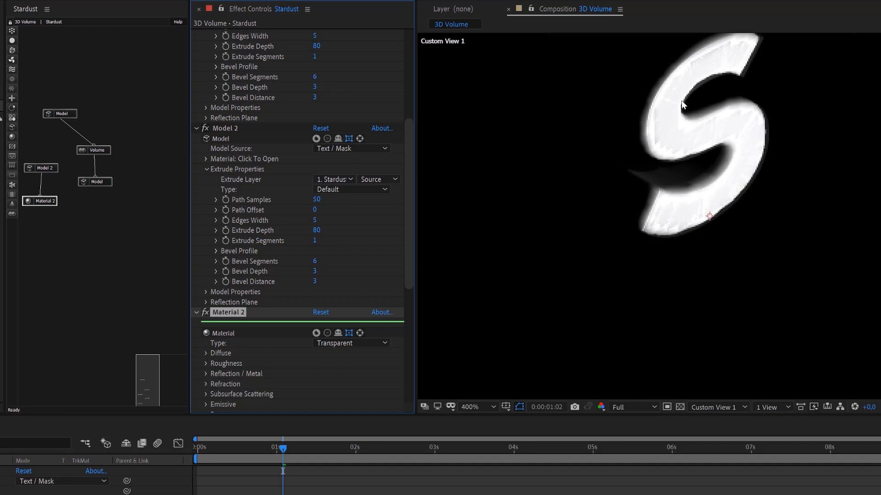
Move the Model node under the Volume further down and review the Volume node's Action options.
{"action": "left_click_drag", "start_coordinate": [107, 180], "coordinate": [109, 228]}
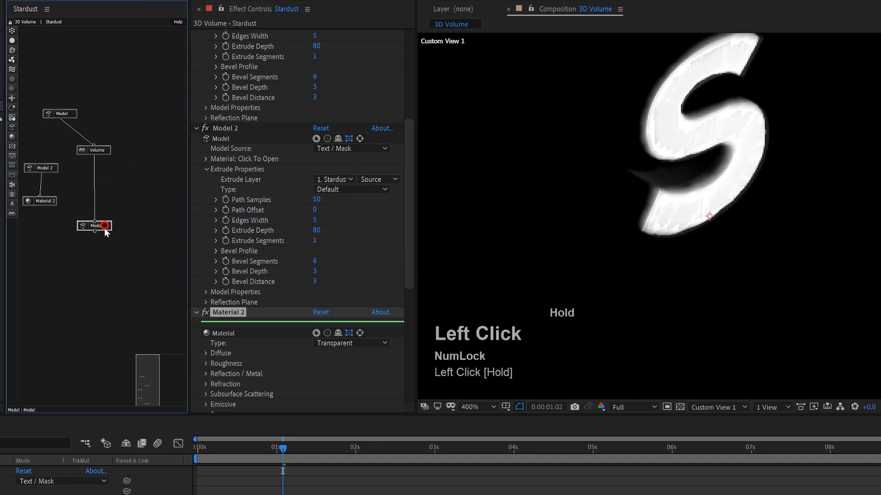
{"action": "left_click", "coordinate": [98, 153]}
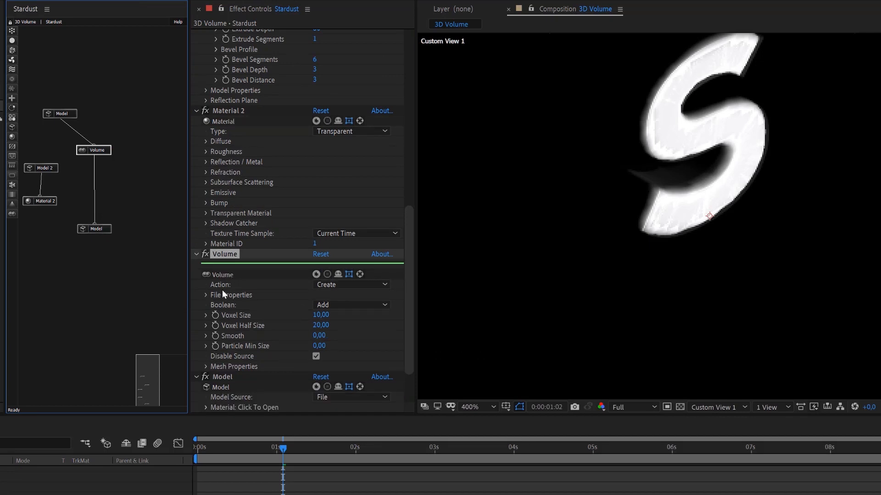
{"action": "left_click", "coordinate": [356, 282]}
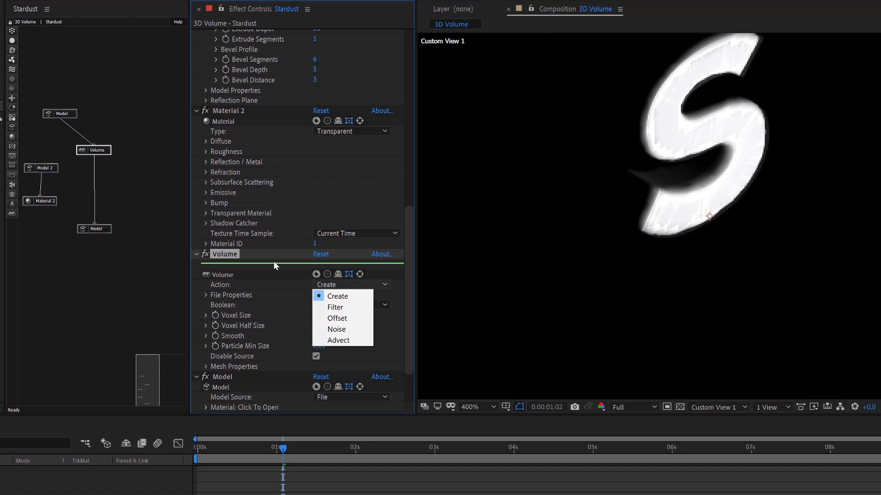
{"action": "left_click", "coordinate": [235, 260]}
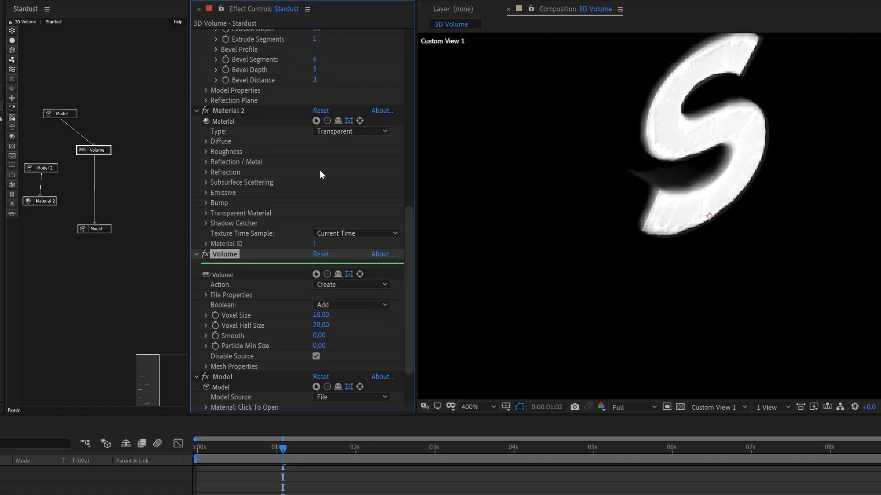
Add a Material node and attach it beneath the Model node that follows the Volume.
{"action": "left_click", "coordinate": [12, 137]}
{"action": "left_click_drag", "start_coordinate": [36, 140], "coordinate": [96, 236]}
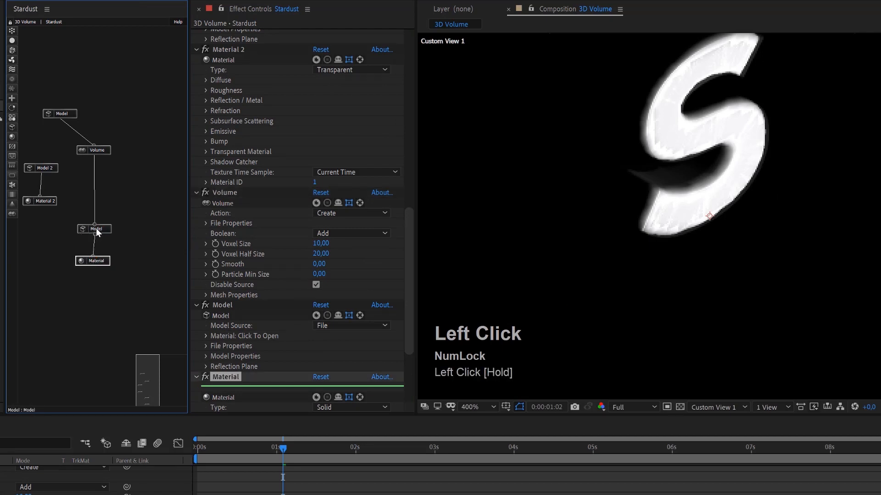
Set Color From Particle to 1 in the Diffuse settings of the Material beneath the Volume's Model.
{"action": "scroll", "coordinate": [384, 318], "scroll_direction": "down", "scroll_amount": 5}
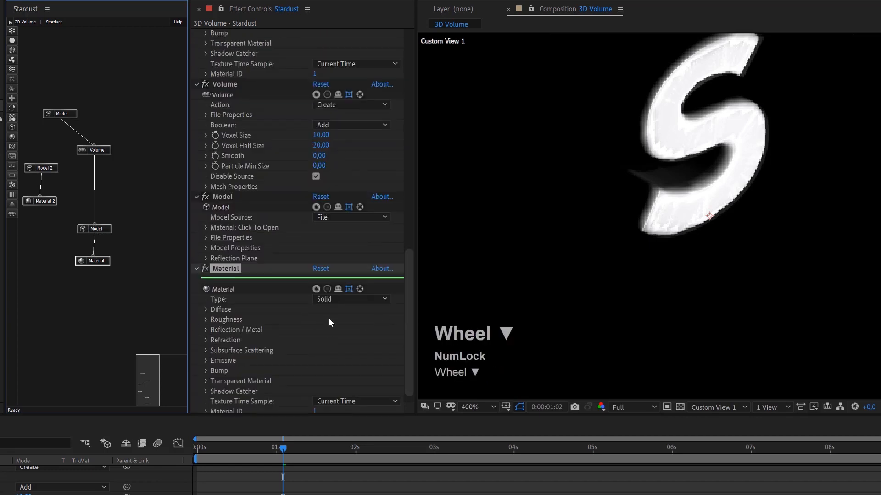
{"action": "left_click", "coordinate": [205, 311]}
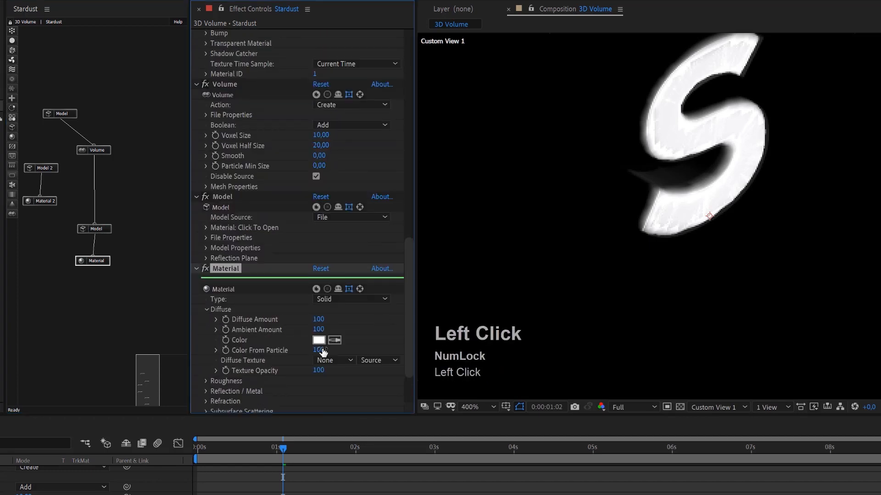
{"action": "mouse_move", "coordinate": [321, 350]}
{"action": "left_mouse_down"}
{"action": "mouse_move", "coordinate": [300, 347]}
{"action": "mouse_move", "coordinate": [334, 345]}
{"action": "left_mouse_up"}
Change the Material's diffuse Color to a saturated orange-red, about DE4522.
{"action": "left_click", "coordinate": [319, 340]}
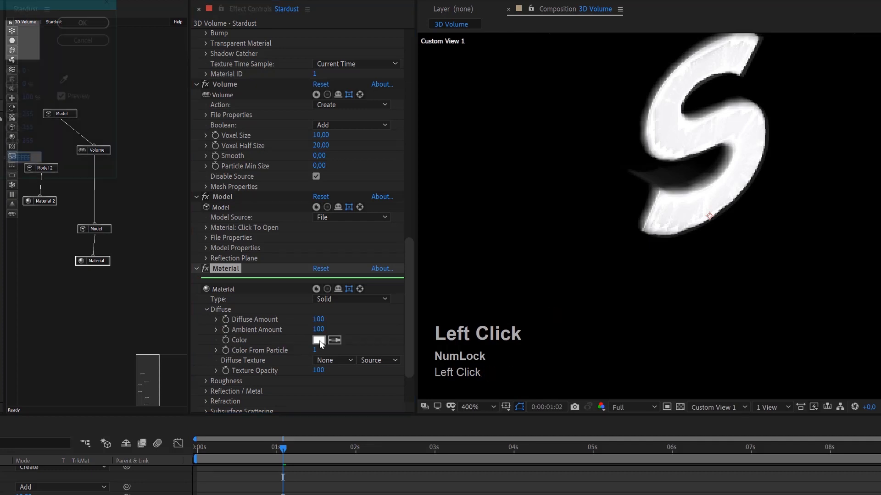
{"action": "type", "text": "CD3A3A"}
{"action": "left_click_drag", "start_coordinate": [0, 47], "coordinate": [0, 43]}
{"action": "left_click_drag", "start_coordinate": [0, 166], "coordinate": [0, 167]}
{"action": "left_click", "coordinate": [0, 38]}
{"action": "left_click_drag", "start_coordinate": [0, 38], "coordinate": [0, 36]}
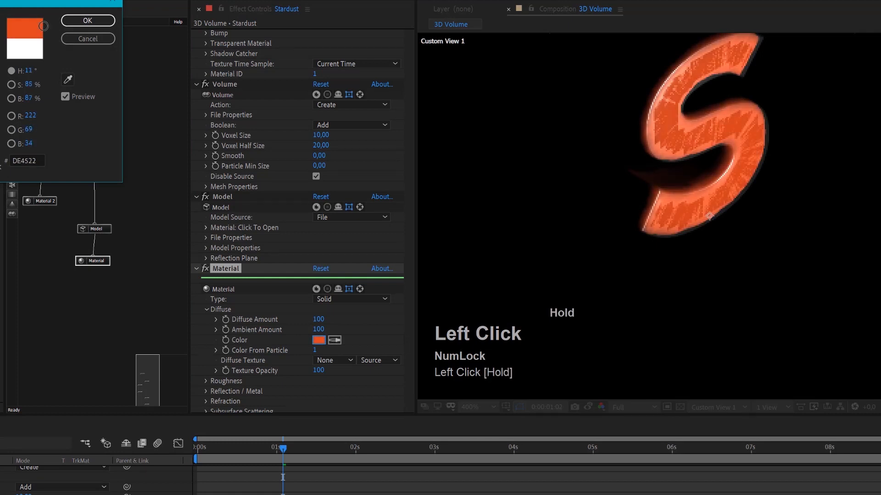
{"action": "left_click", "coordinate": [87, 23]}
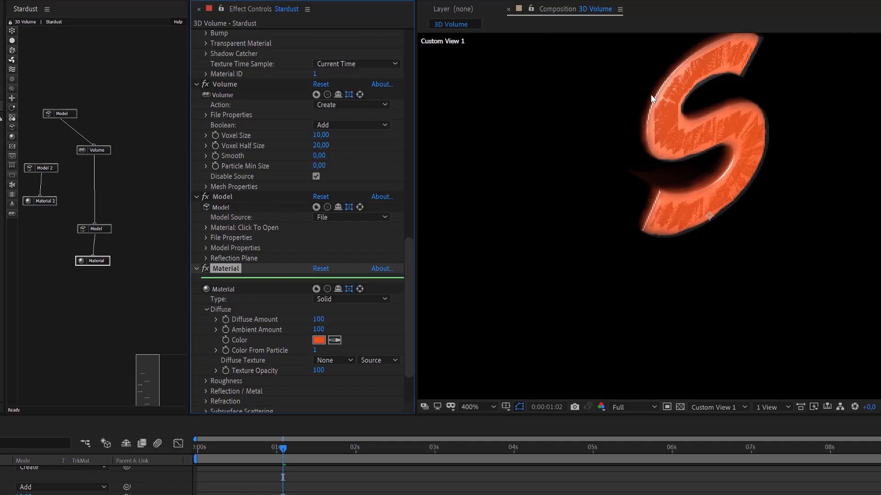
Rename the Volume node as Volume Creator.
{"action": "left_click", "coordinate": [99, 150]}
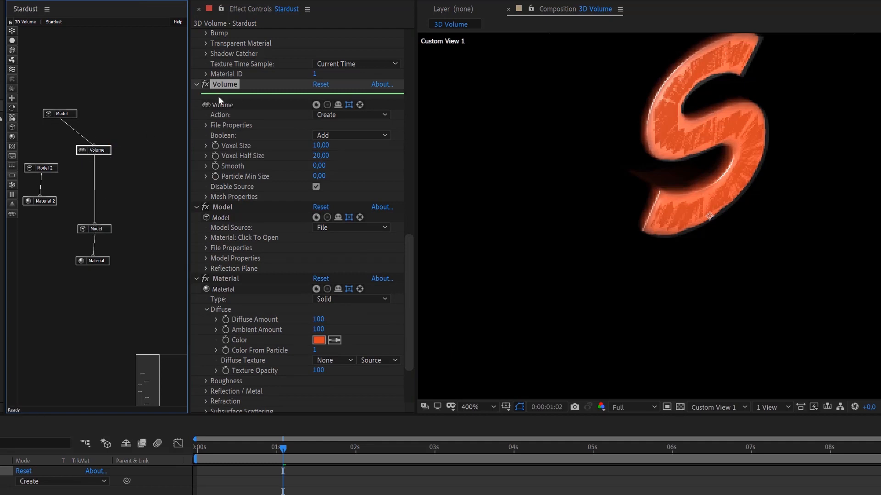
{"action": "left_click", "coordinate": [225, 87]}
{"action": "key", "text": "Return"}
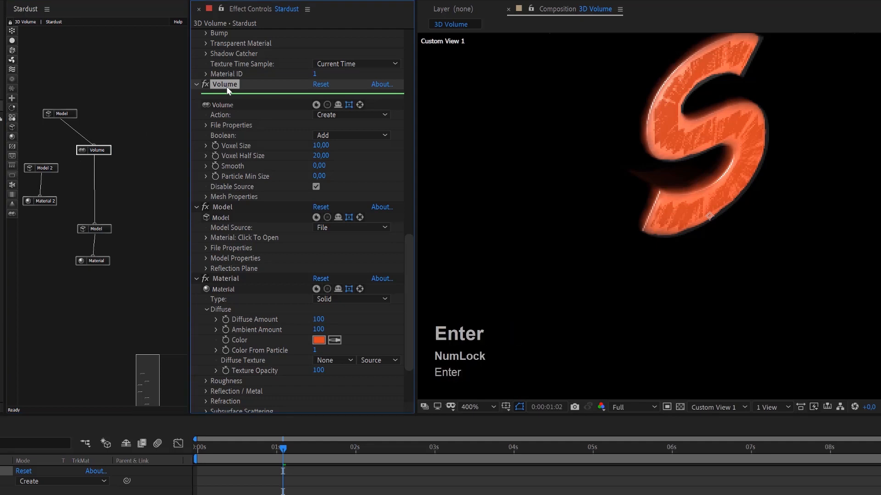
{"action": "type", "text": "Creat"}
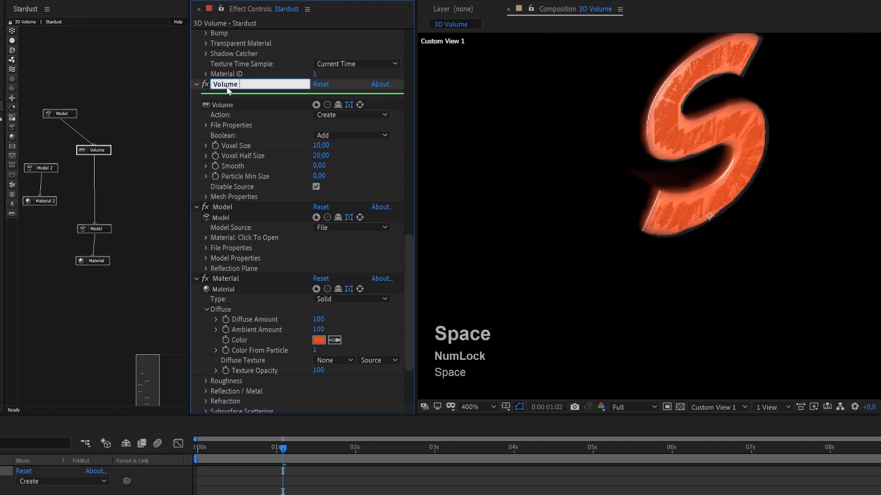
{"action": "type", "text": "or"}
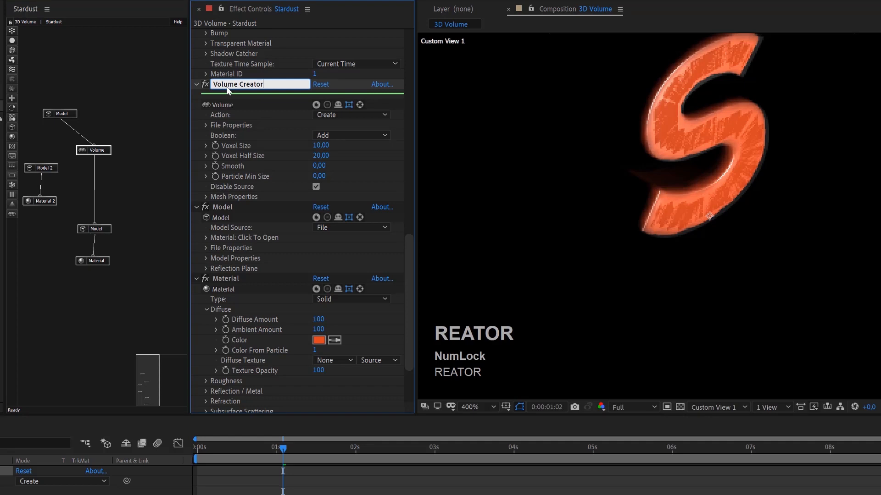
{"action": "key", "text": "Return"}
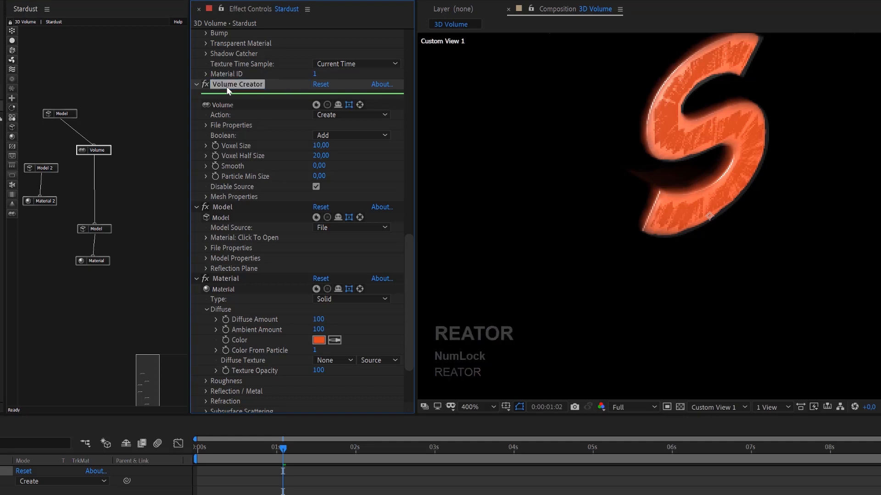
Insert a second Volume node between Volume Creator and the lower Model, and set its Action to Offset.
{"action": "left_click", "coordinate": [10, 214]}
{"action": "left_click", "coordinate": [44, 217]}
{"action": "left_click_drag", "start_coordinate": [55, 220], "coordinate": [102, 179]}
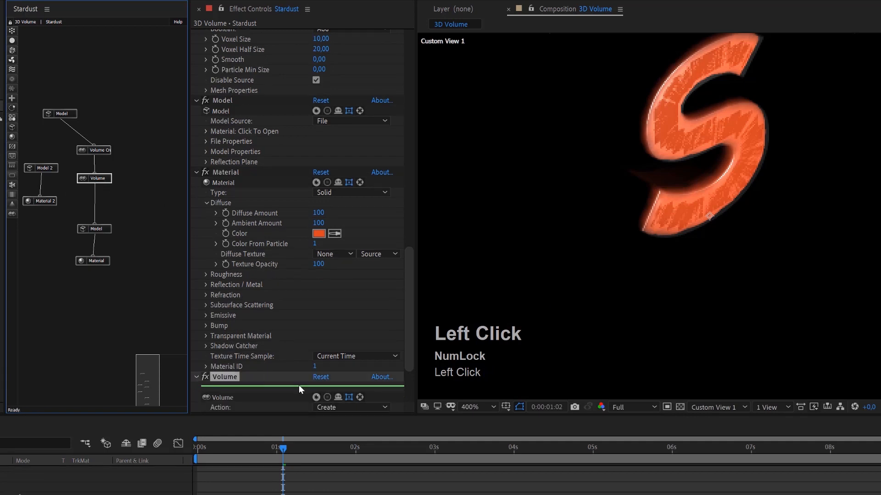
{"action": "scroll", "coordinate": [279, 372], "scroll_direction": "down", "scroll_amount": 2}
{"action": "left_click", "coordinate": [338, 317]}
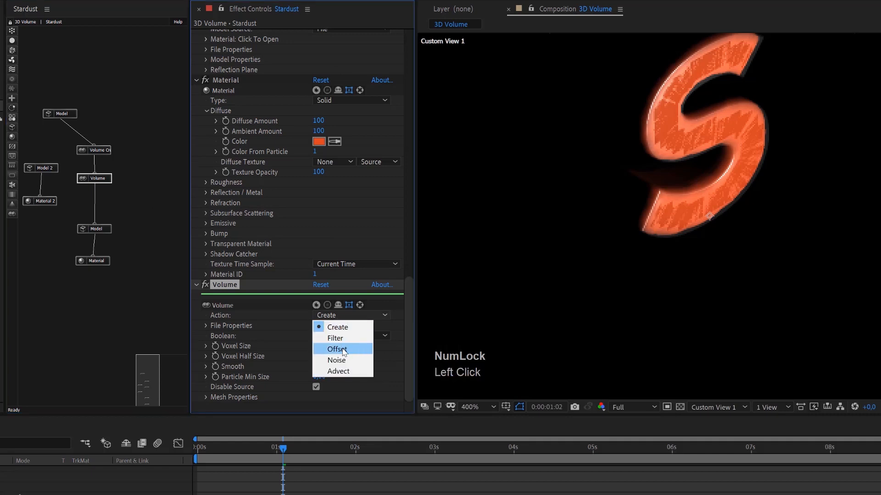
{"action": "left_click", "coordinate": [344, 350]}
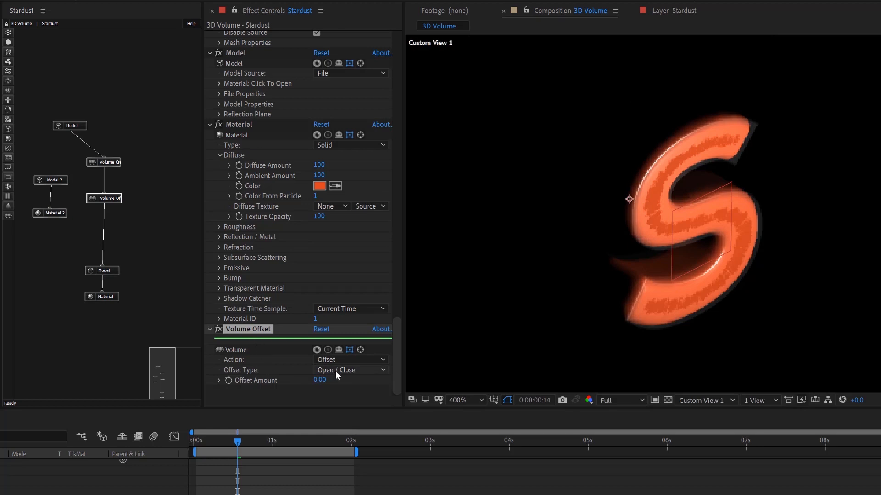
Try the Dilate / Erode Offset Type on the second Volume node with Offset Amounts of -4 and 8.
{"action": "left_click", "coordinate": [335, 370]}
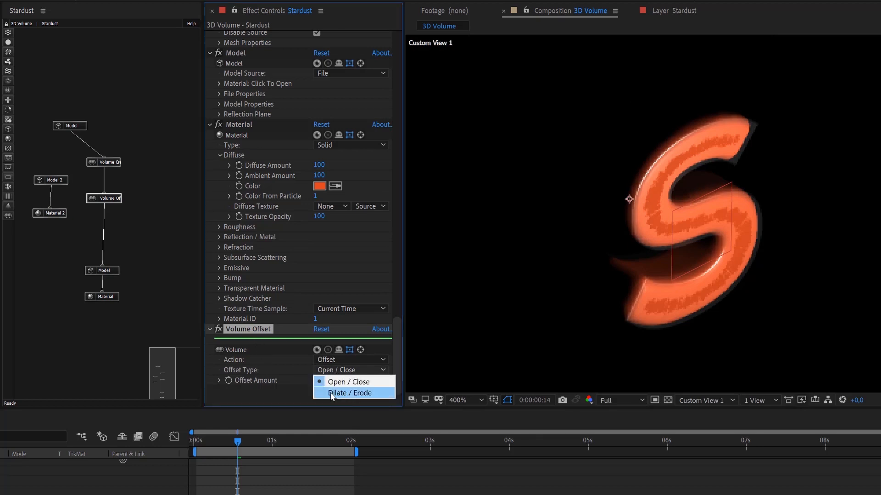
{"action": "left_click", "coordinate": [332, 394]}
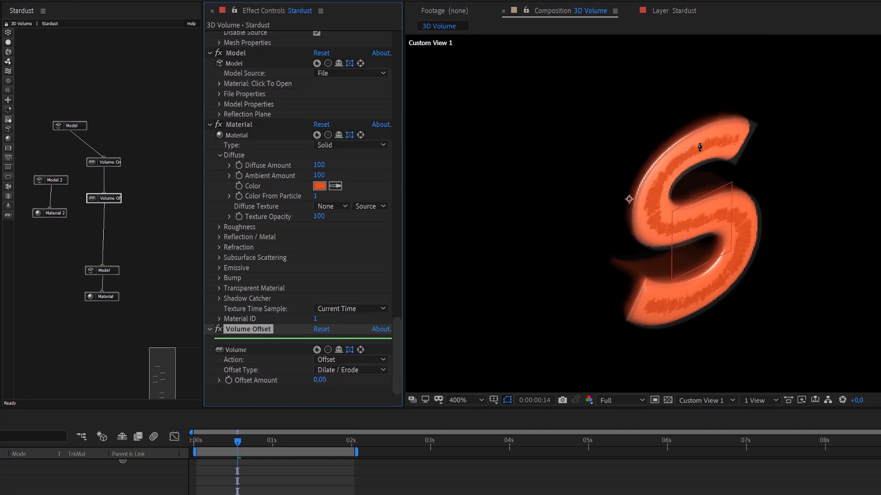
{"action": "left_click", "coordinate": [321, 381]}
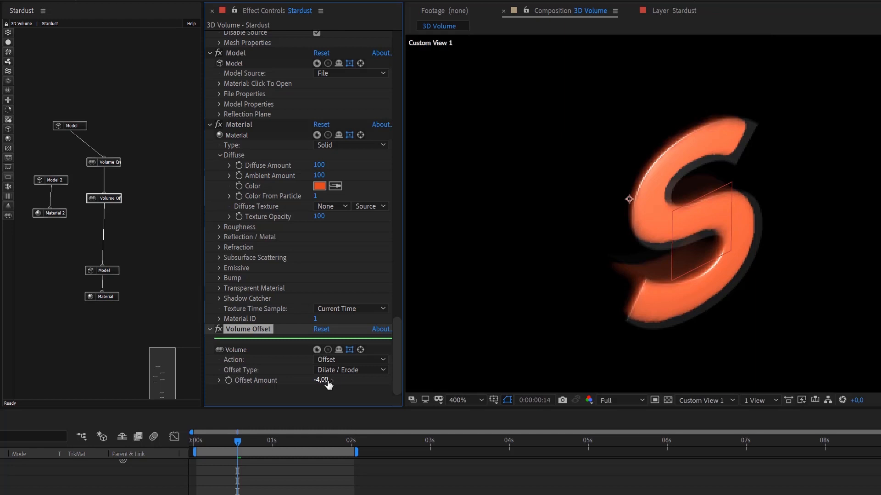
{"action": "left_click_drag", "start_coordinate": [328, 384], "coordinate": [331, 379]}
{"action": "mouse_move", "coordinate": [329, 381]}
{"action": "left_mouse_down"}
{"action": "mouse_move", "coordinate": [350, 383]}
{"action": "mouse_move", "coordinate": [330, 385]}
{"action": "mouse_move", "coordinate": [338, 386]}
{"action": "left_mouse_up"}
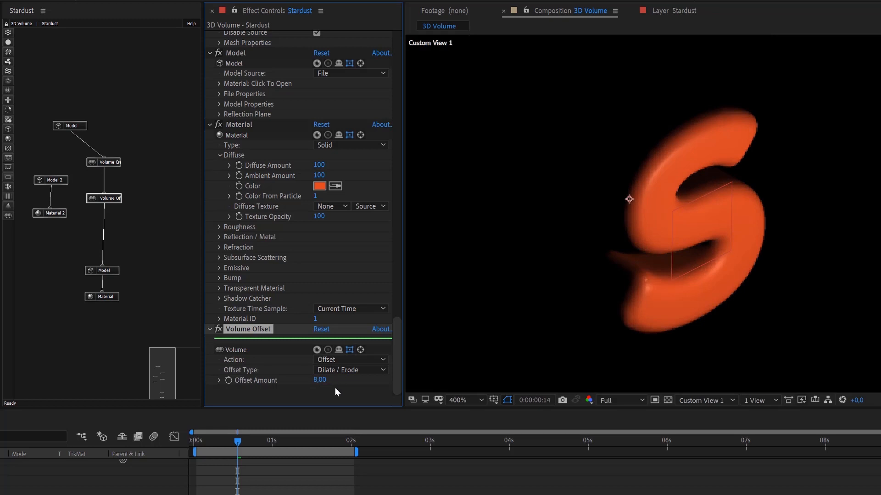
Try the Open / Close Offset Type with Offset Amounts of -32 and -9.
{"action": "left_click", "coordinate": [357, 371]}
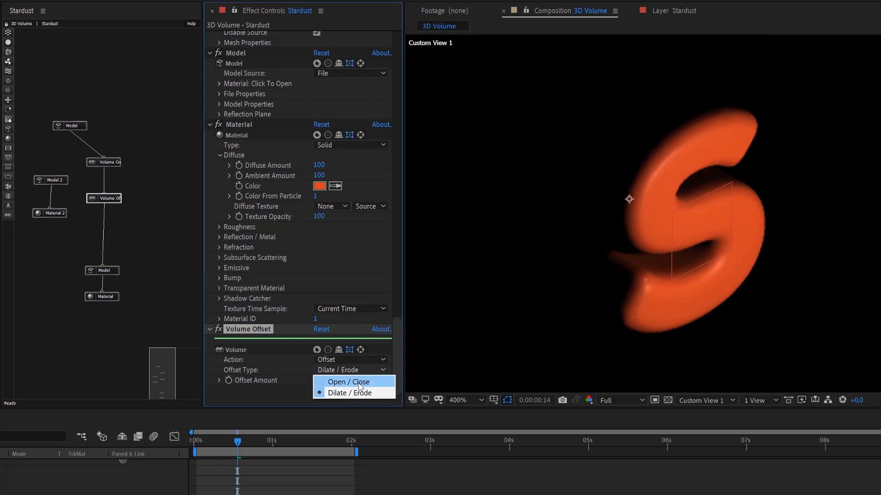
{"action": "left_click", "coordinate": [361, 384]}
{"action": "left_click_drag", "start_coordinate": [331, 380], "coordinate": [298, 382]}
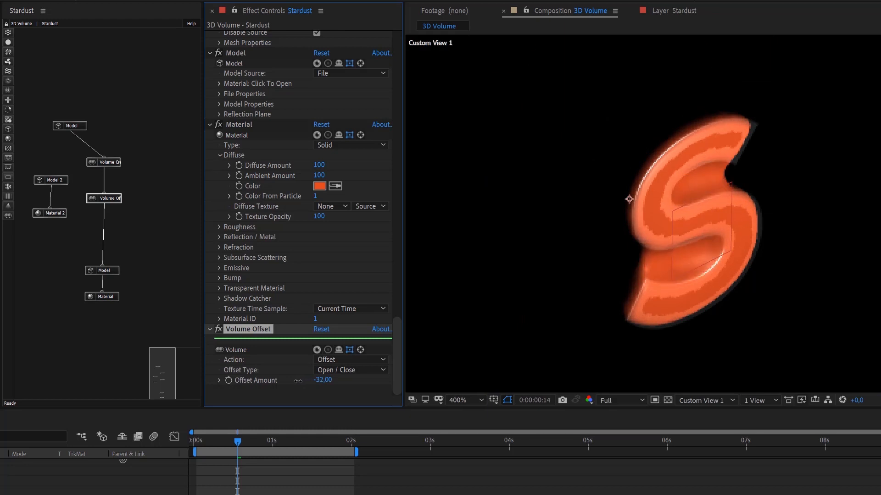
{"action": "left_click_drag", "start_coordinate": [301, 381], "coordinate": [320, 385]}
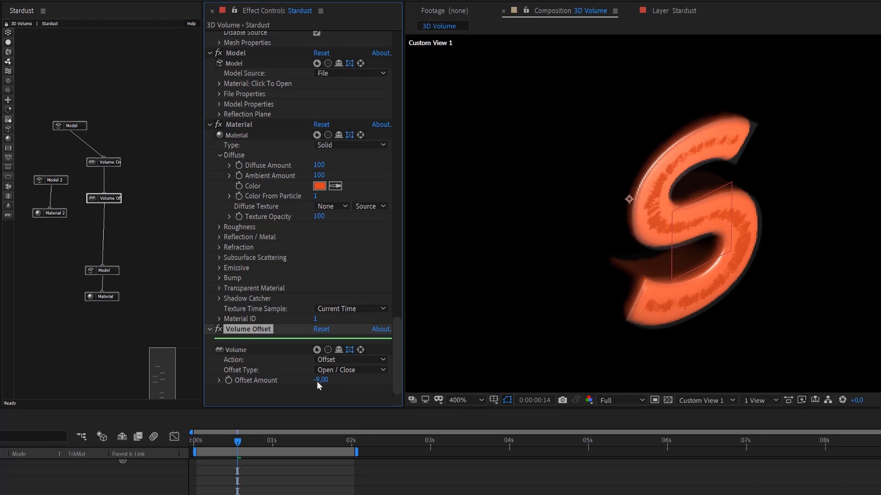
Switch the Offset Type back to Dilate / Erode and try an Offset Amount of -4 before settling on -2.
{"action": "left_click", "coordinate": [331, 370]}
{"action": "left_click", "coordinate": [332, 391]}
{"action": "left_click", "coordinate": [323, 384]}
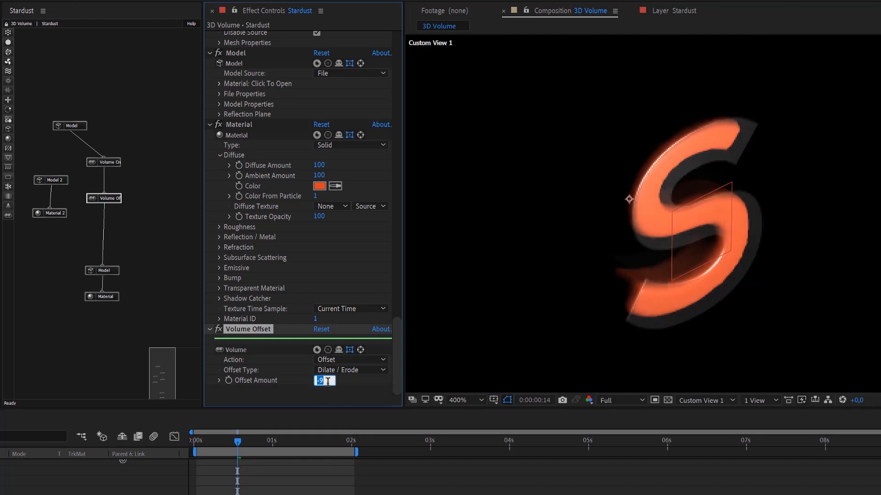
{"action": "type", "text": "-4"}
{"action": "key", "text": "Return"}
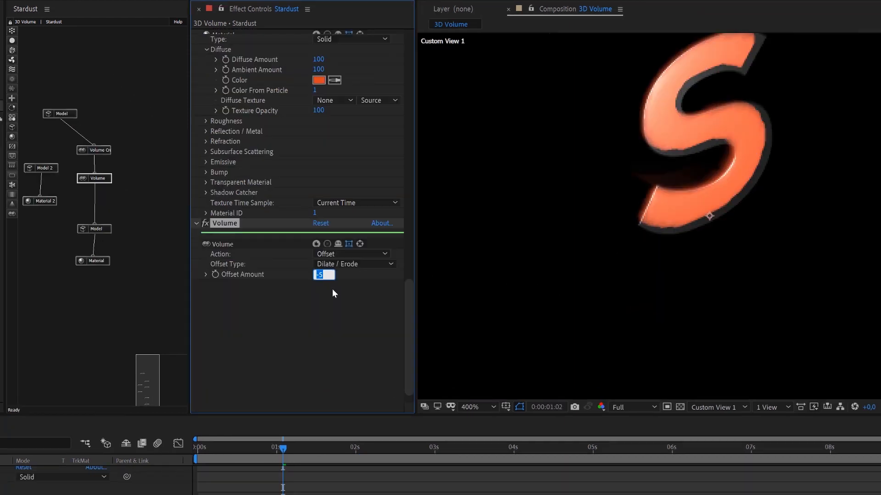
{"action": "type", "text": "-"}
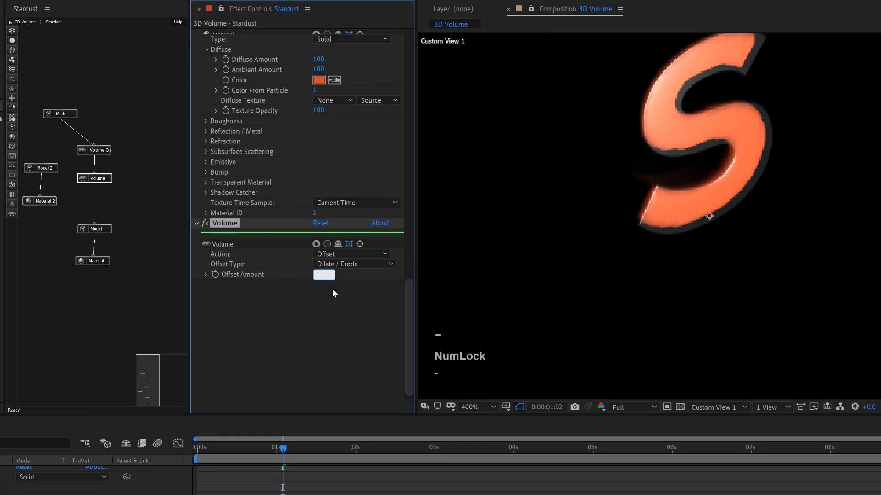
{"action": "type", "text": "2"}
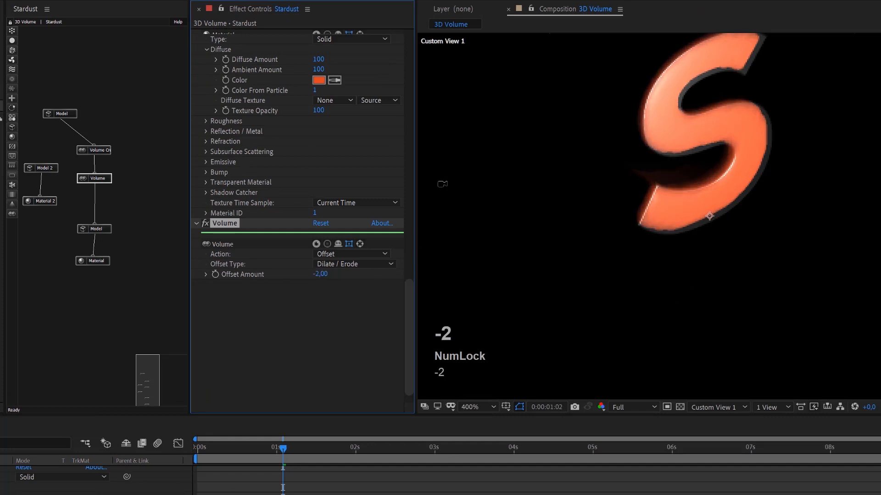
Bring the camera closer to the letter S and examine the eroded volume inside the transparent text.
{"action": "scroll", "coordinate": [697, 256], "scroll_direction": "down", "scroll_amount": 6}
{"action": "scroll", "coordinate": [727, 253], "scroll_direction": "up", "scroll_amount": 5}
{"action": "scroll", "coordinate": [709, 215], "scroll_direction": "up", "scroll_amount": 3}
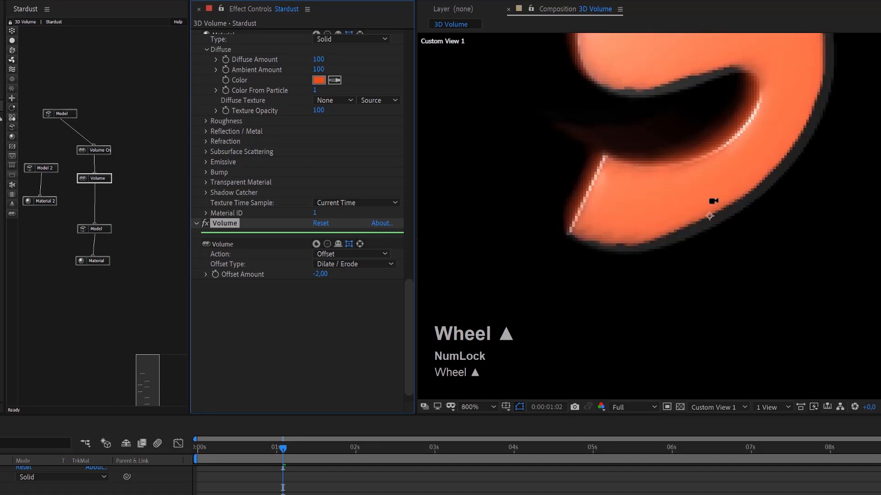
{"action": "scroll", "coordinate": [709, 216], "scroll_direction": "down", "scroll_amount": 8}
{"action": "key", "text": "c"}
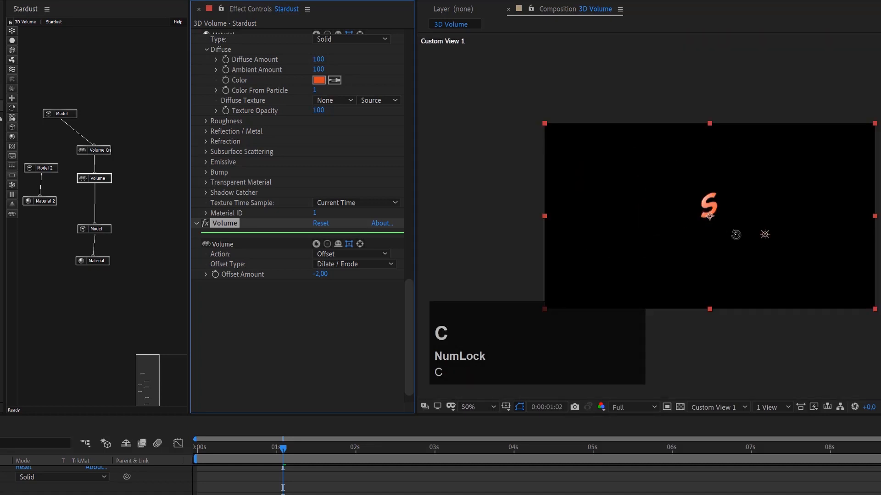
{"action": "key", "text": "c"}
{"action": "key", "text": "c"}
{"action": "left_click", "coordinate": [711, 228]}
{"action": "left_click_drag", "start_coordinate": [711, 228], "coordinate": [760, 4]}
{"action": "mouse_move", "coordinate": [709, 193]}
{"action": "left_mouse_down"}
{"action": "mouse_move", "coordinate": [669, 340]}
{"action": "mouse_move", "coordinate": [679, 240]}
{"action": "mouse_move", "coordinate": [688, 208]}
{"action": "mouse_move", "coordinate": [707, 202]}
{"action": "left_mouse_up"}
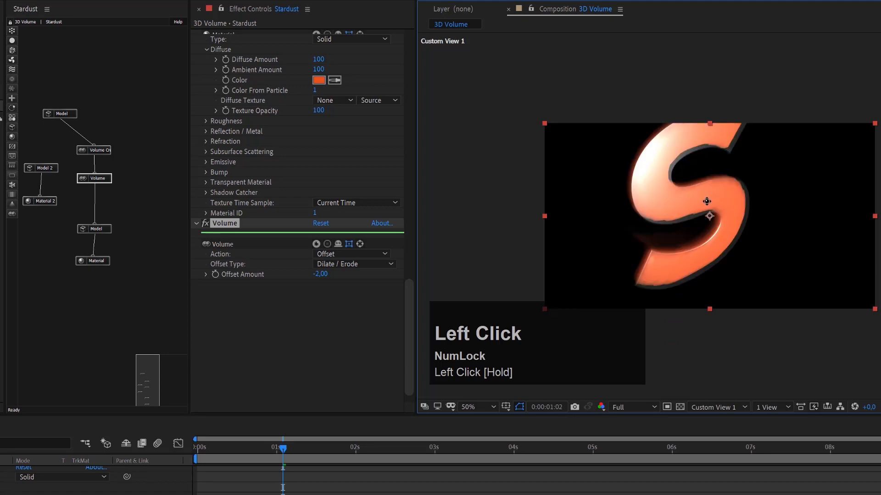
{"action": "scroll", "coordinate": [706, 201], "scroll_direction": "up", "scroll_amount": 1}
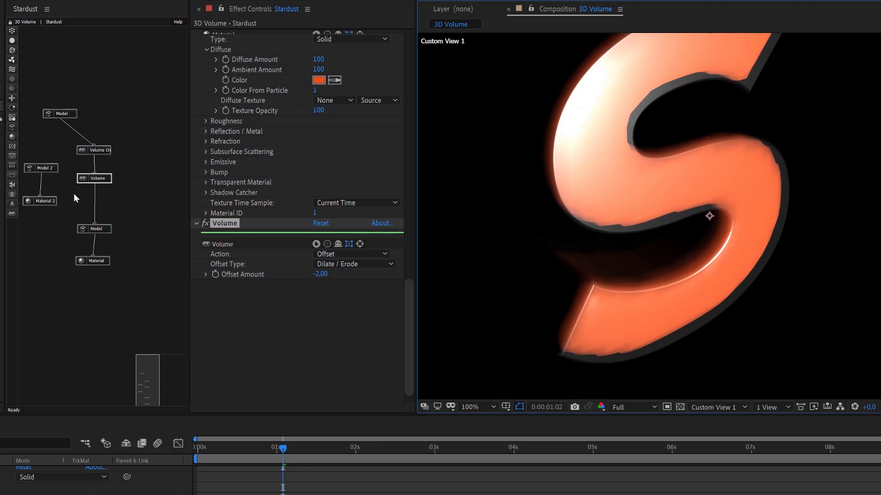
Rename the second Volume node as Volume Offset.
{"action": "left_click", "coordinate": [105, 178]}
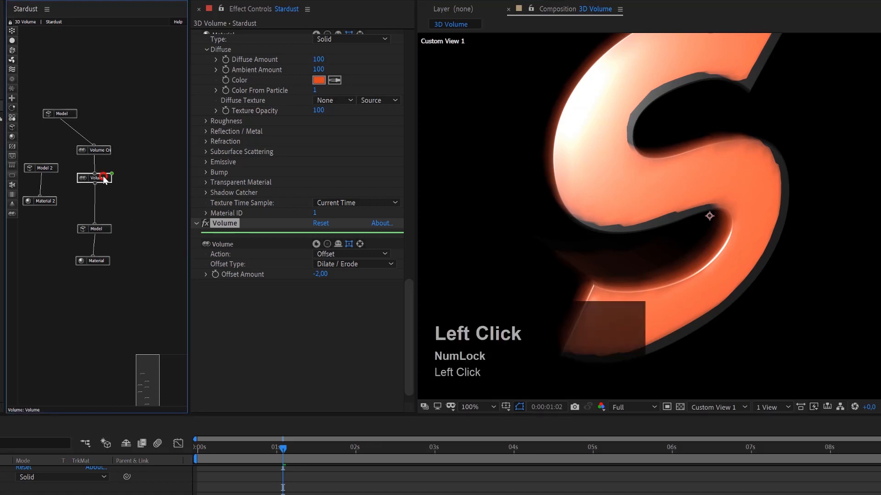
{"action": "left_click", "coordinate": [232, 221]}
{"action": "key", "text": "Return"}
{"action": "type", "text": "Offset"}
{"action": "key", "text": "Return"}
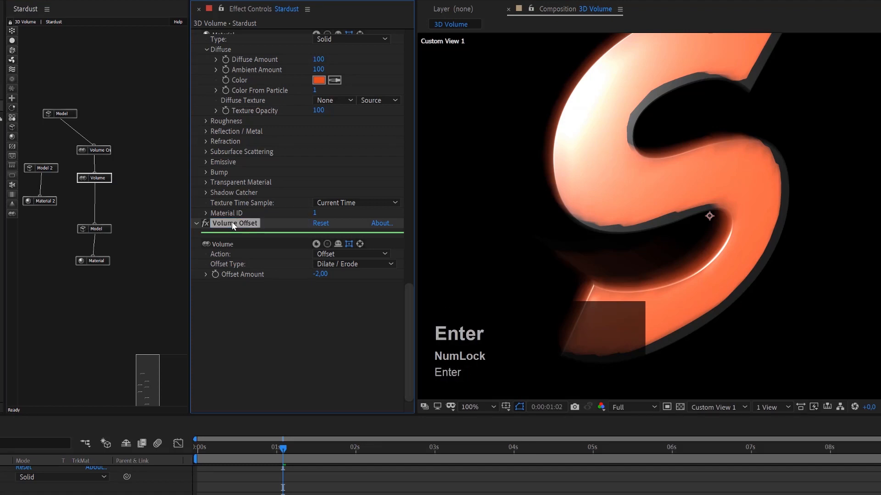
Set the Volume Creator node's Voxel Size to 20.
{"action": "left_click", "coordinate": [93, 150]}
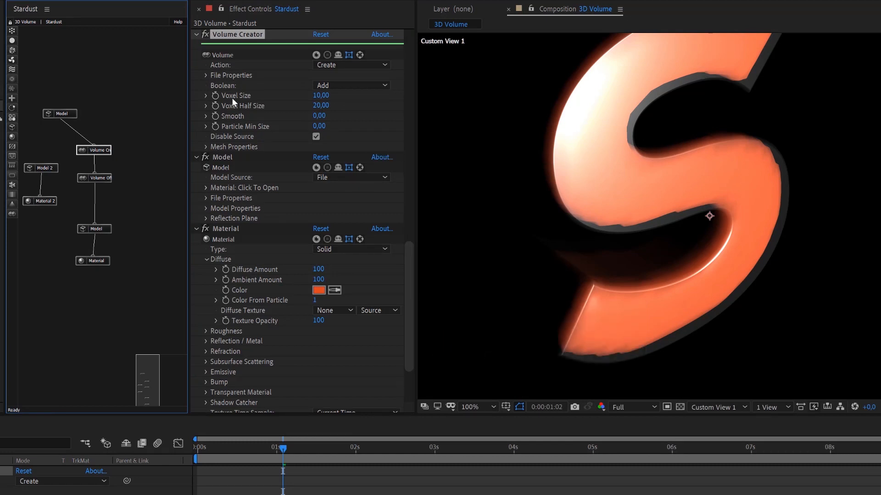
{"action": "left_click", "coordinate": [321, 95]}
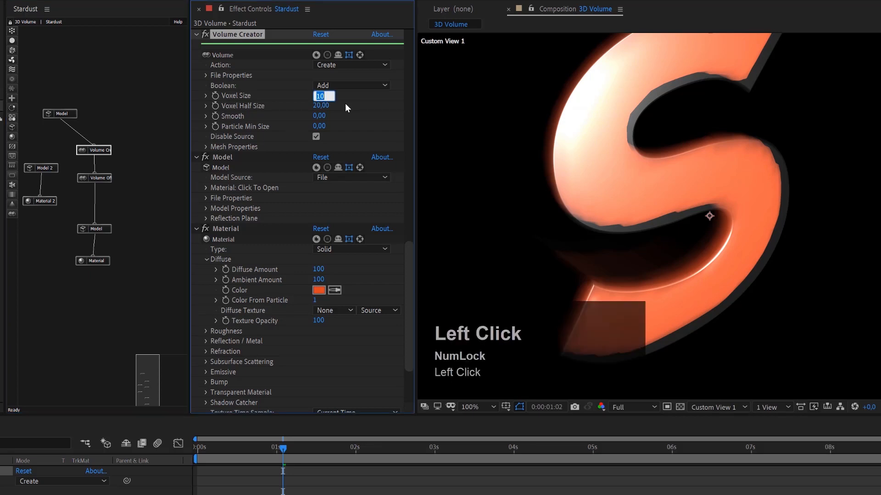
{"action": "type", "text": "20"}
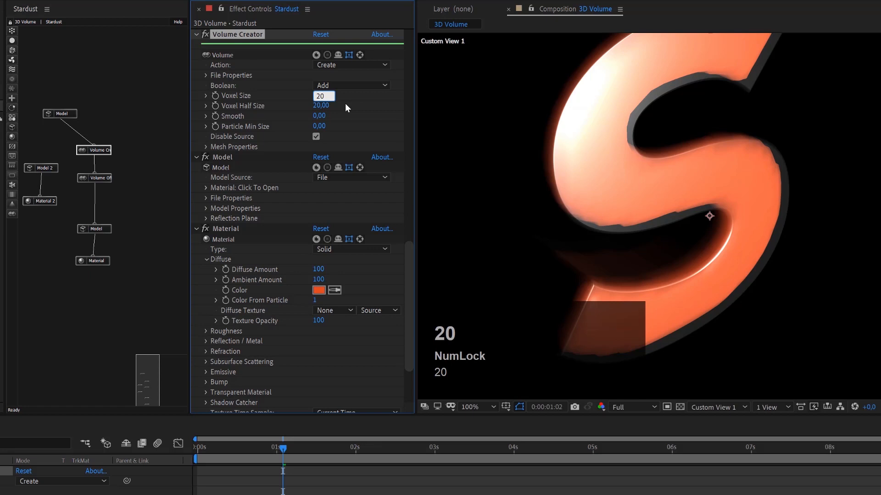
{"action": "key", "text": "Return"}
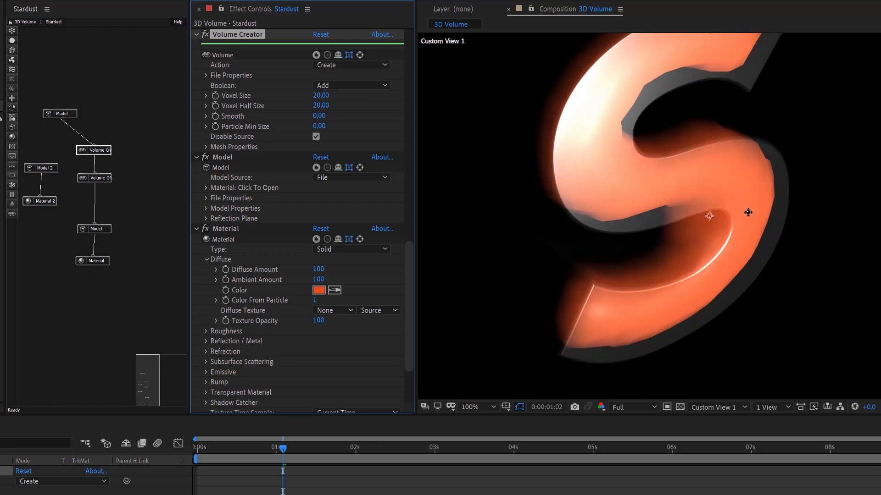
Try Voxel Sizes of 5 and 2 on the Volume Creator node before settling on 10.
{"action": "left_click", "coordinate": [322, 95]}
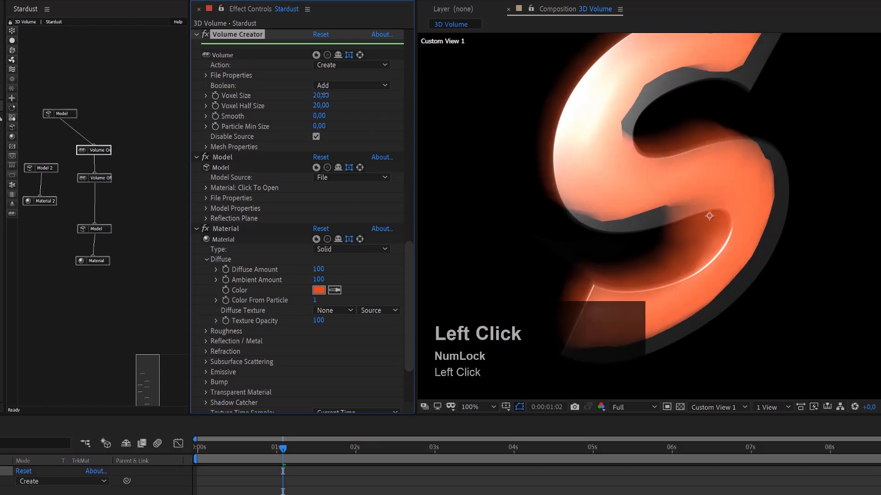
{"action": "type", "text": "5"}
{"action": "key", "text": "Return"}
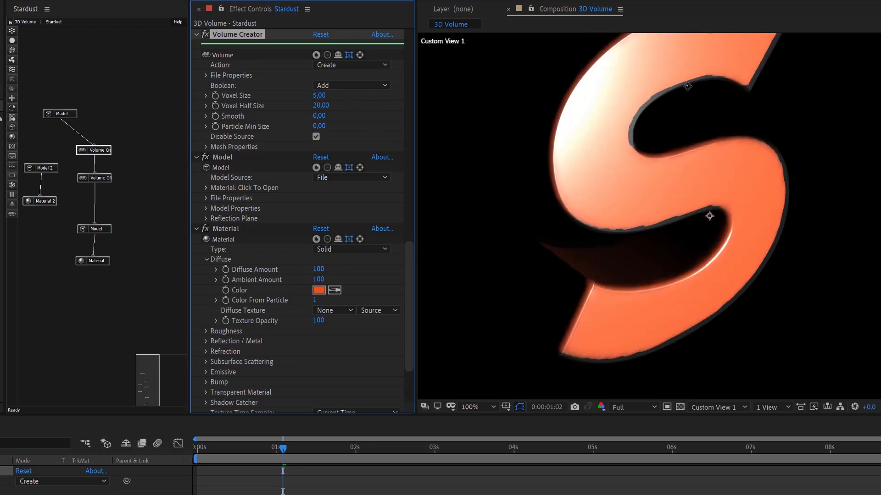
{"action": "left_click", "coordinate": [316, 96]}
{"action": "type", "text": "2"}
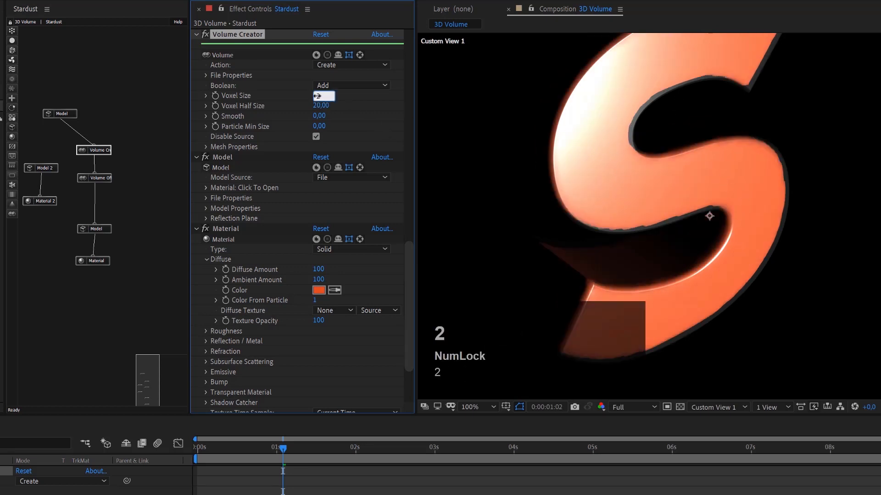
{"action": "key", "text": "Return"}
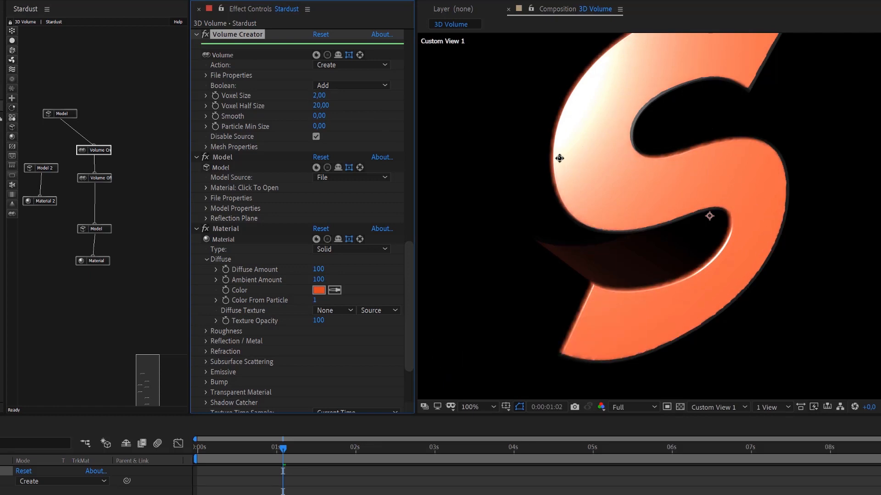
{"action": "left_click", "coordinate": [315, 96]}
{"action": "type", "text": "10"}
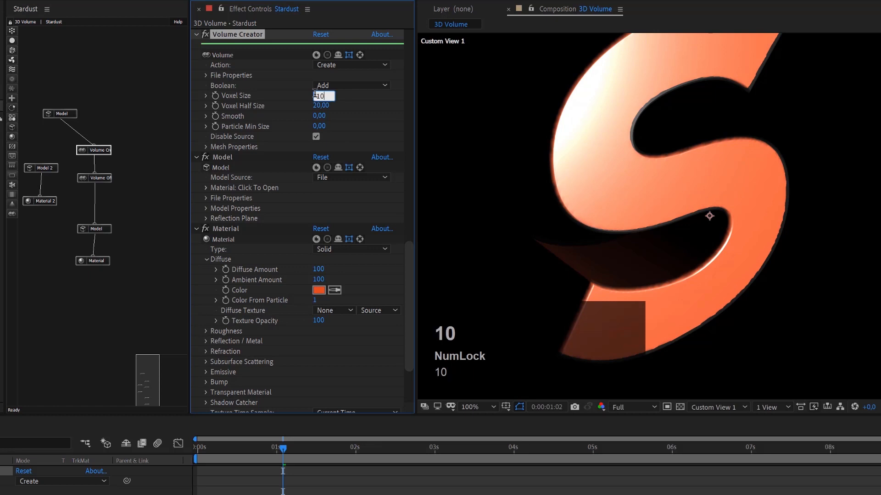
{"action": "key", "text": "Return"}
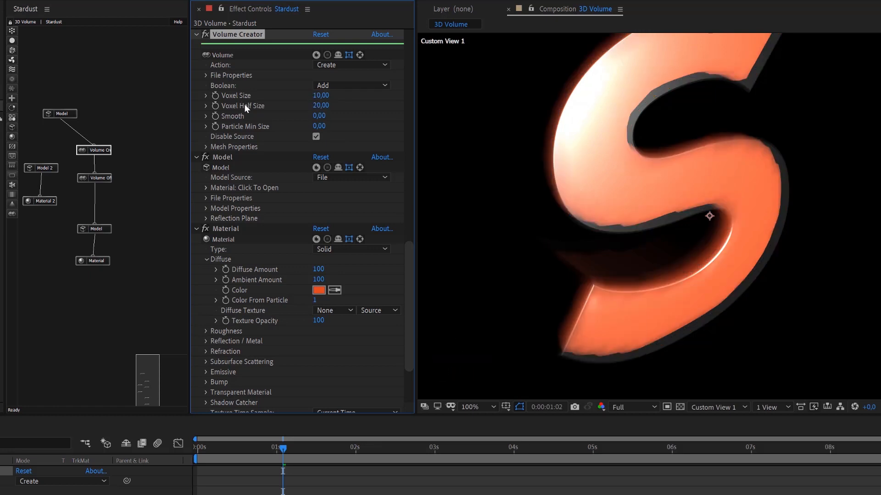
Try Voxel Half Size values of 50 and 2 on the Volume Creator node and return it to 20.
{"action": "left_click", "coordinate": [324, 106]}
{"action": "type", "text": "50"}
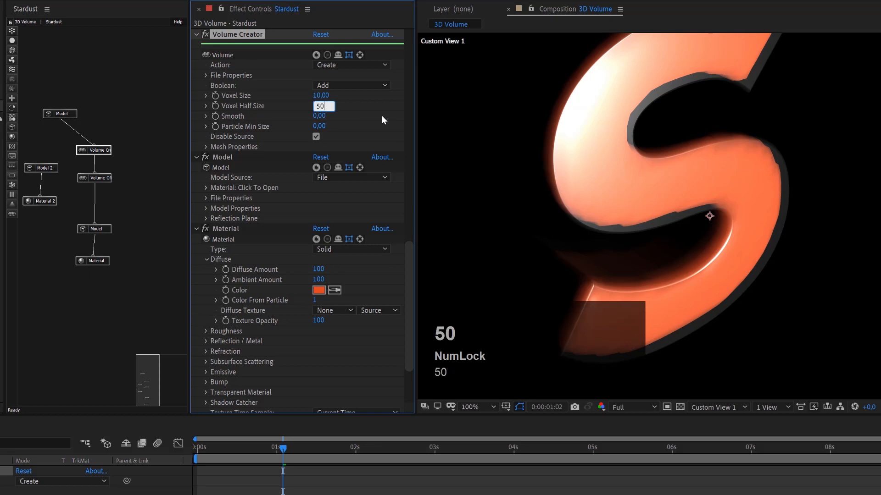
{"action": "key", "text": "Return"}
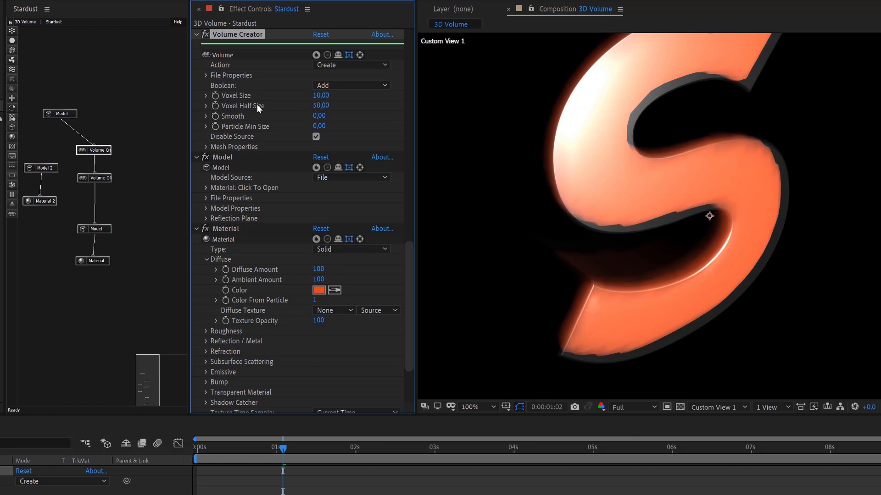
{"action": "left_click", "coordinate": [315, 106]}
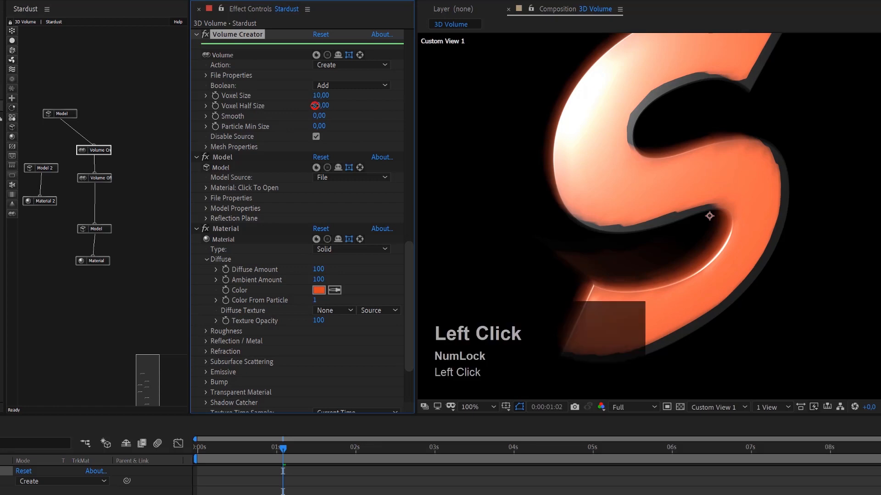
{"action": "type", "text": "2"}
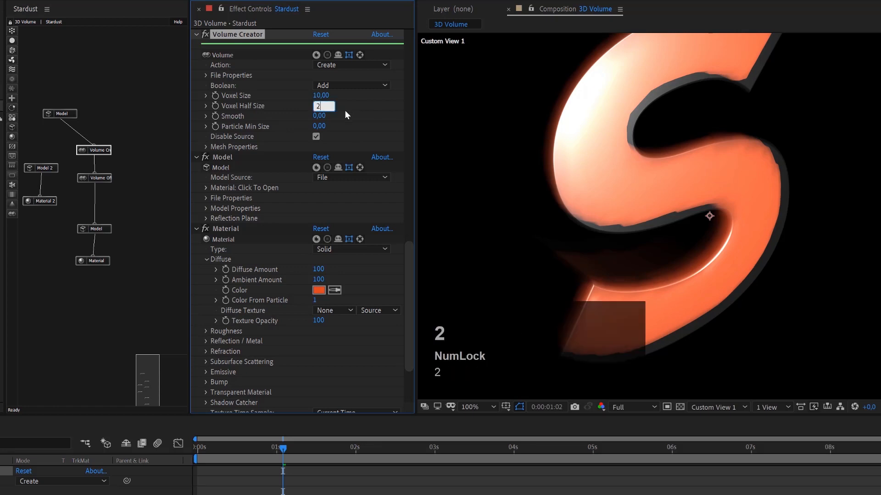
{"action": "key", "text": "Return"}
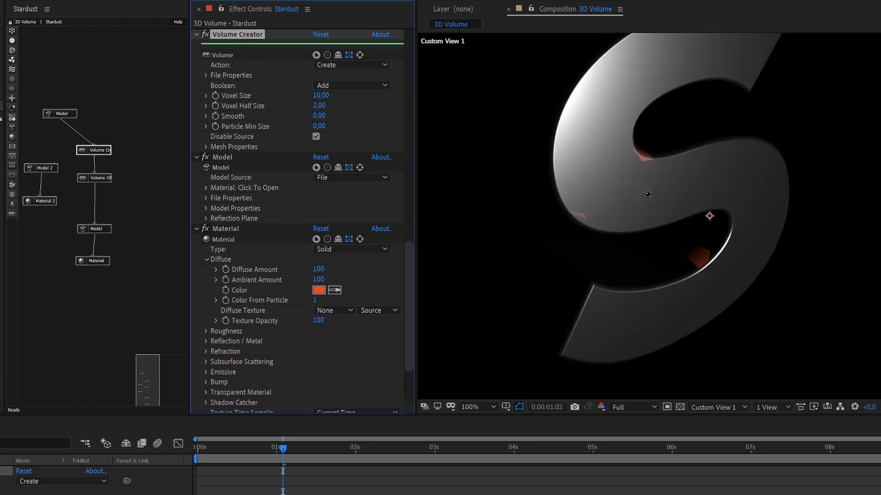
{"action": "left_click_drag", "start_coordinate": [317, 106], "coordinate": [317, 106]}
{"action": "left_click", "coordinate": [321, 106]}
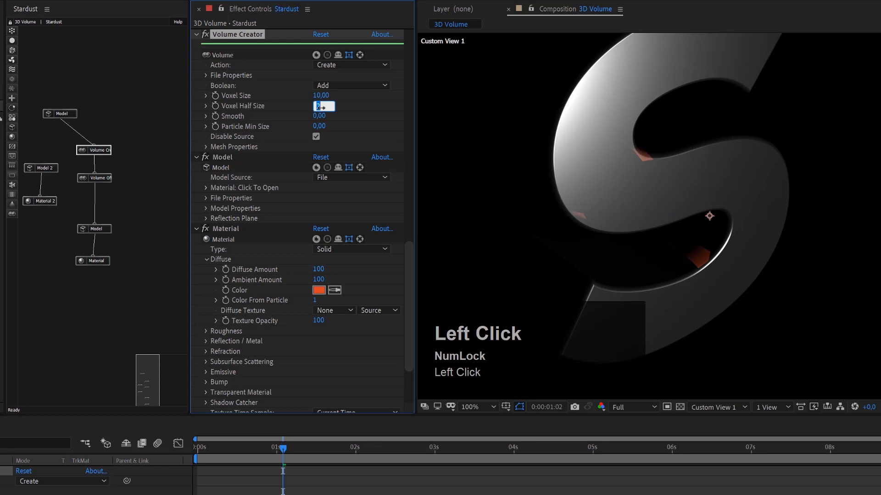
{"action": "type", "text": "20"}
{"action": "key", "text": "Return"}
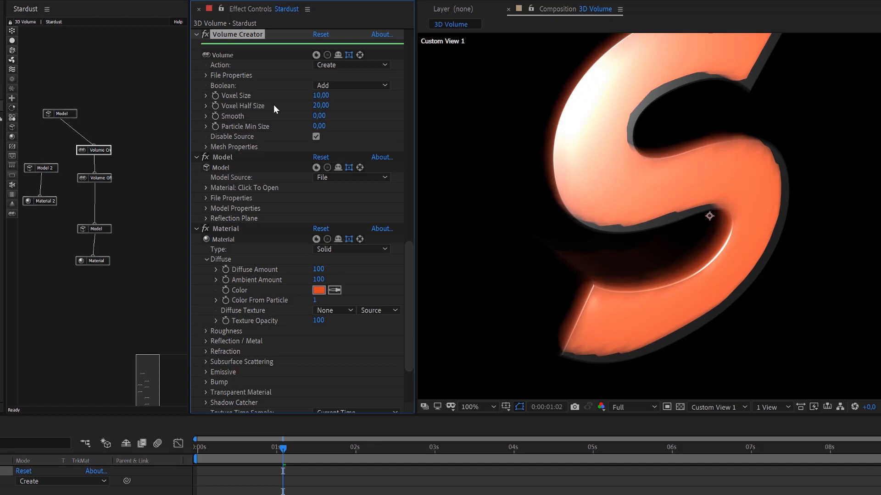
Try a Smooth value of 5 on the Volume Creator node before settling on 1.
{"action": "left_click", "coordinate": [319, 117]}
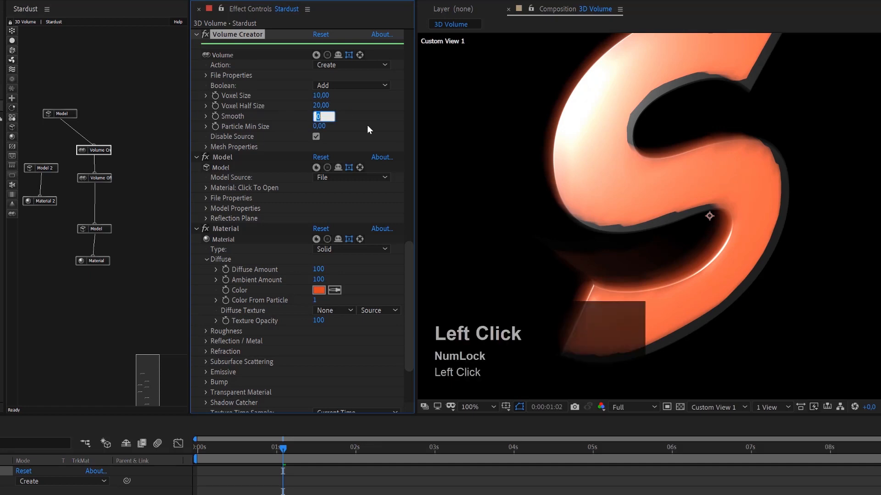
{"action": "type", "text": "5"}
{"action": "key", "text": "Return"}
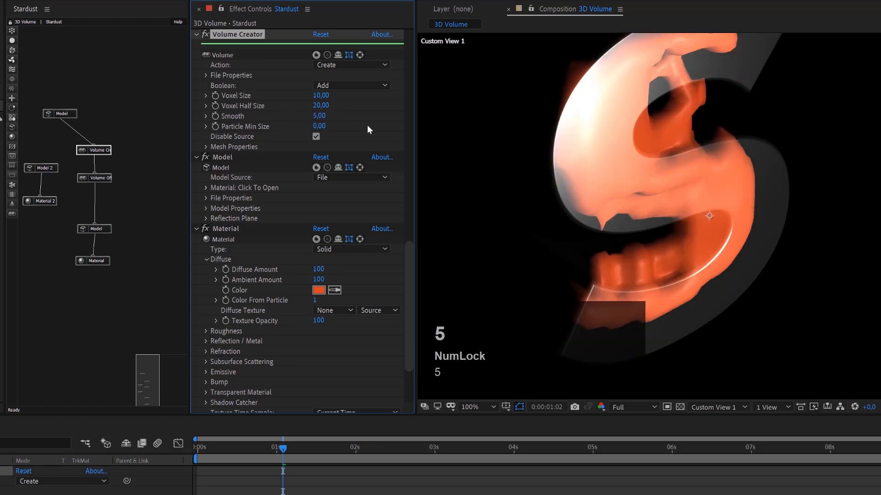
{"action": "left_click", "coordinate": [663, 203]}
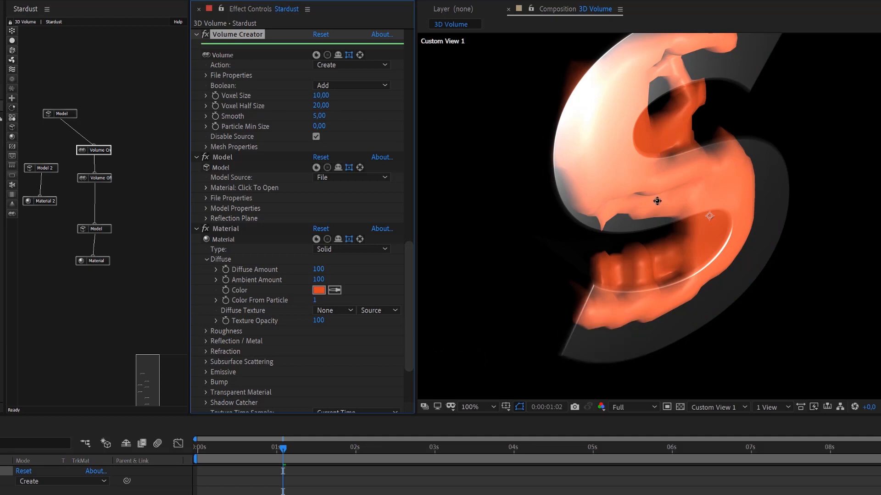
{"action": "left_click", "coordinate": [320, 116]}
{"action": "type", "text": "1"}
{"action": "key", "text": "Return"}
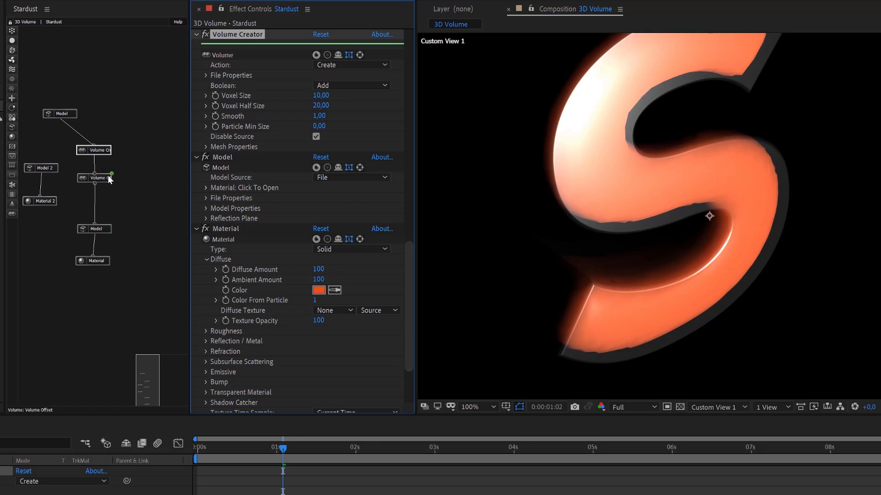
Insert a new Volume node between Volume Offset and the Model node and set its Action to Filter.
{"action": "left_click", "coordinate": [12, 215]}
{"action": "left_click_drag", "start_coordinate": [29, 217], "coordinate": [97, 203]}
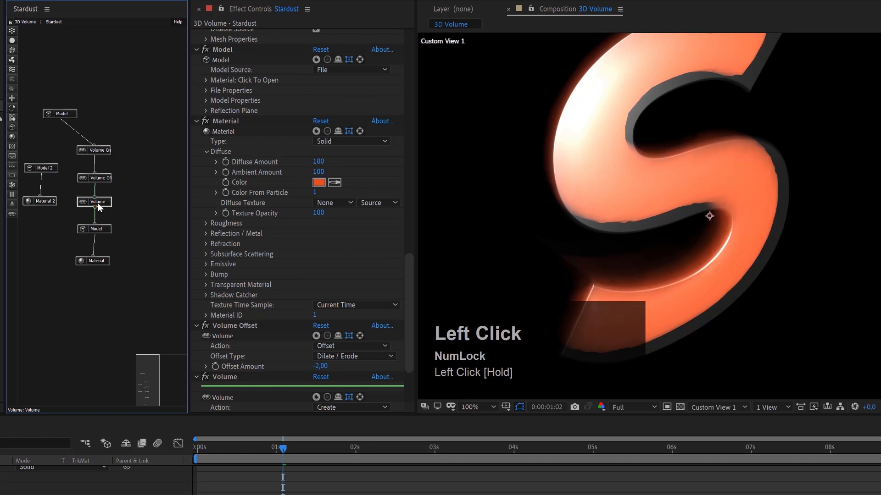
{"action": "scroll", "coordinate": [332, 293], "scroll_direction": "down", "scroll_amount": 3}
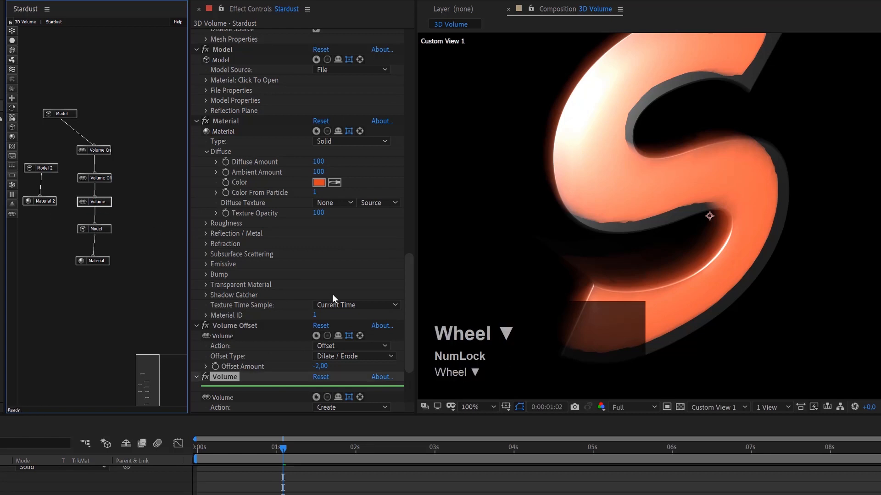
{"action": "left_click", "coordinate": [337, 325]}
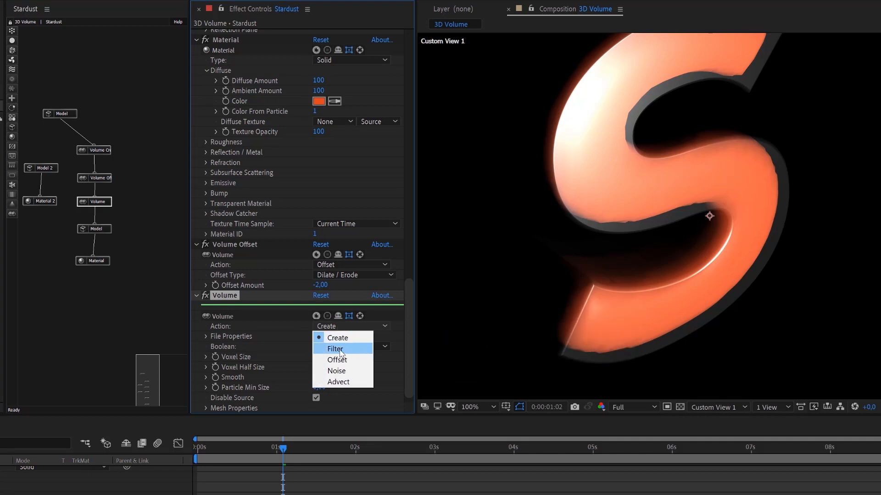
{"action": "left_click", "coordinate": [339, 350]}
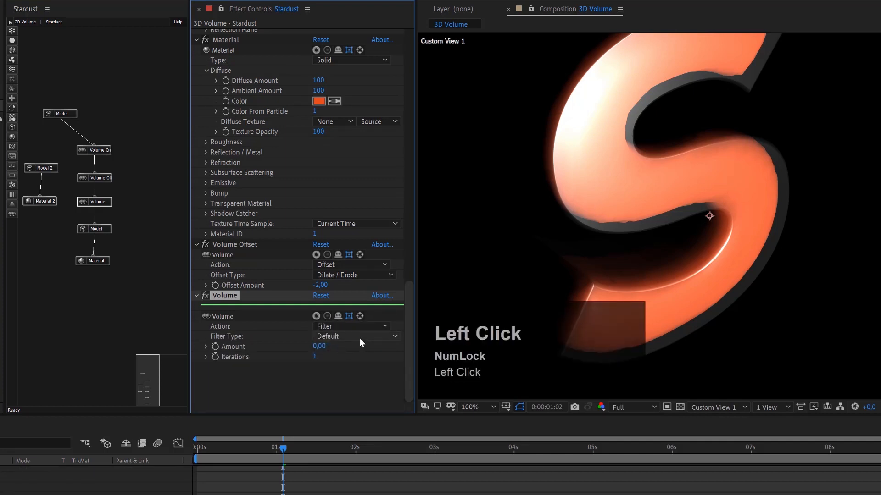
Keep the new Volume node's Filter Type at Default and try an Amount of 1 before settling on 2.
{"action": "left_click", "coordinate": [359, 339]}
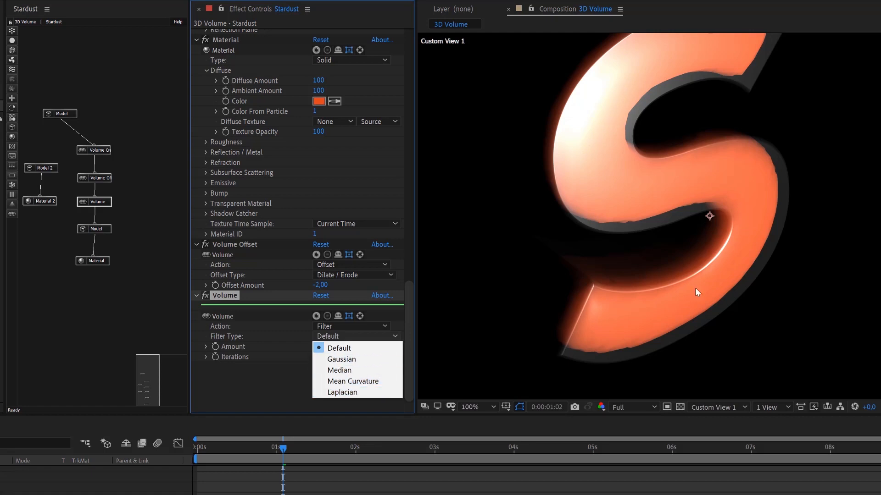
{"action": "left_click", "coordinate": [335, 336]}
{"action": "key", "text": "Num_Lock"}
{"action": "left_click", "coordinate": [335, 337]}
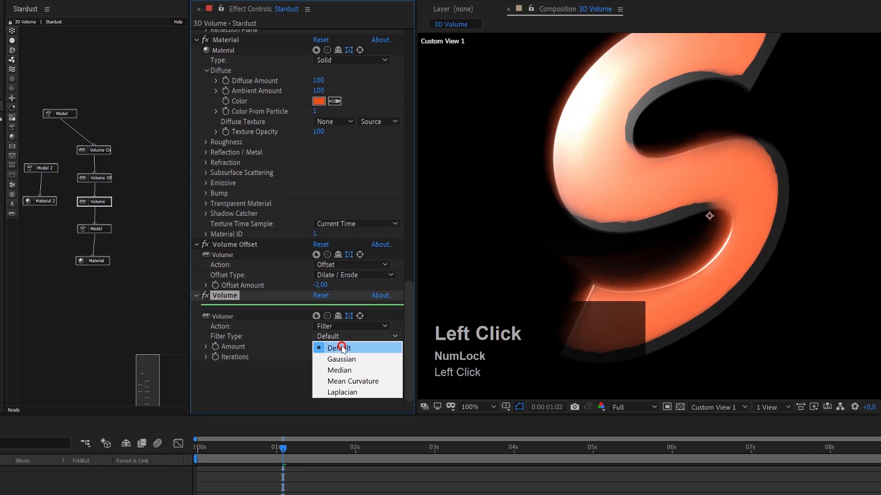
{"action": "left_click", "coordinate": [341, 350]}
{"action": "left_click", "coordinate": [320, 347]}
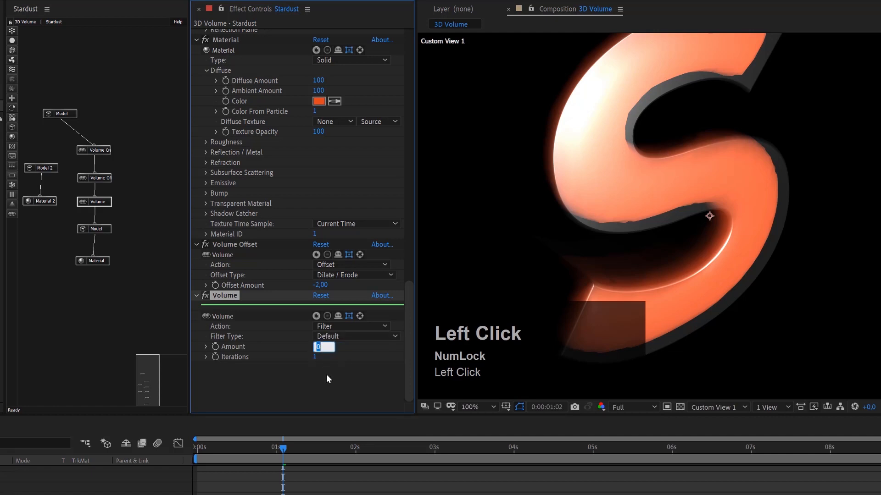
{"action": "type", "text": "1"}
{"action": "key", "text": "Return"}
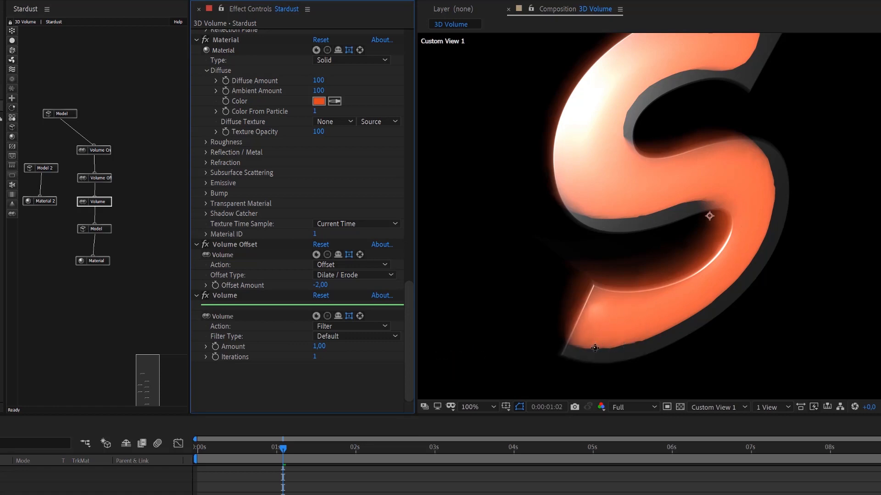
{"action": "left_click", "coordinate": [324, 347]}
{"action": "type", "text": "2"}
{"action": "left_click", "coordinate": [333, 381]}
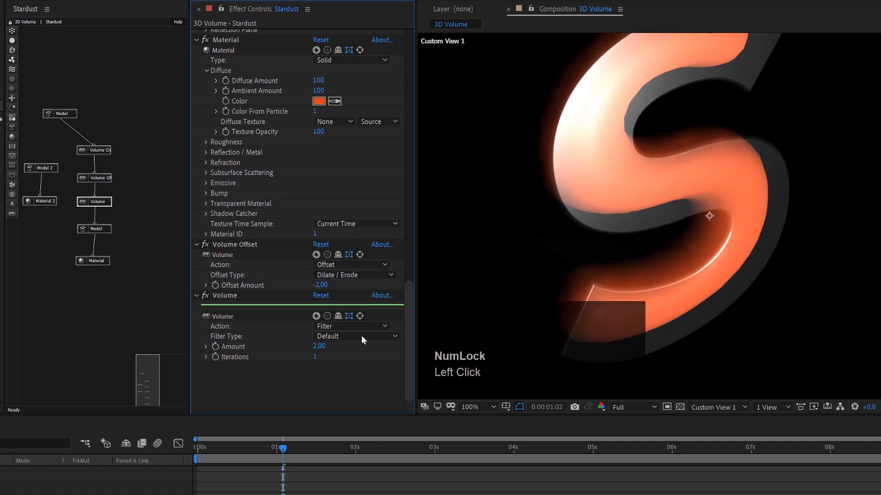
Try 2 Iterations on the filter Volume node and return the value to 1.
{"action": "left_click", "coordinate": [316, 359]}
{"action": "type", "text": "2"}
{"action": "left_click", "coordinate": [329, 380]}
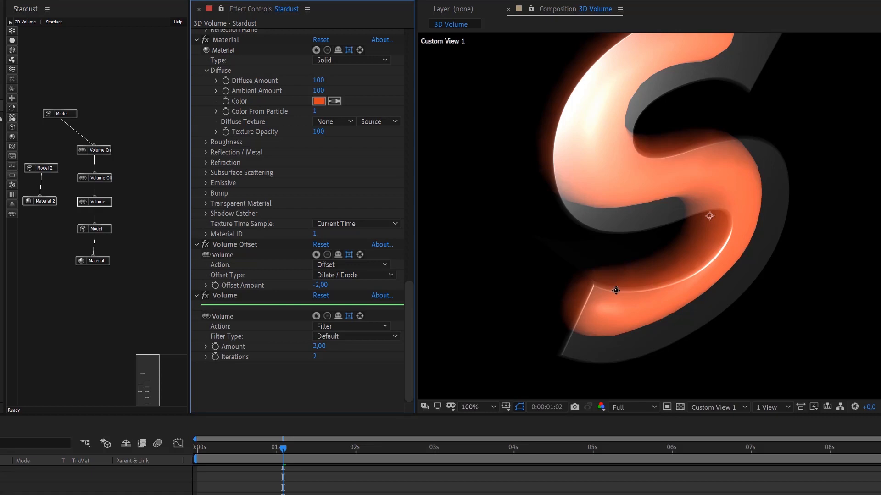
{"action": "type", "text": "1"}
{"action": "left_click", "coordinate": [330, 378]}
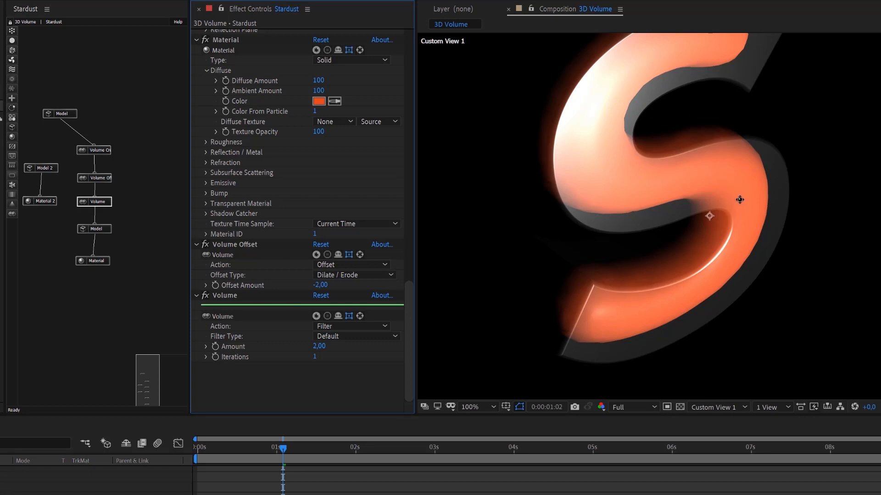
Turn on Preview in Stardust's Render Settings and disable the Model 2 node.
{"action": "scroll", "coordinate": [294, 149], "scroll_direction": "up", "scroll_amount": 15}
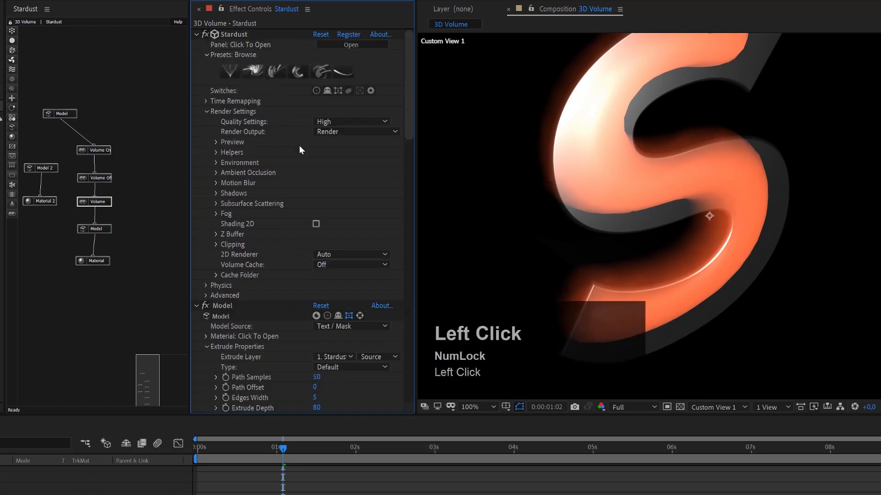
{"action": "left_click", "coordinate": [214, 141]}
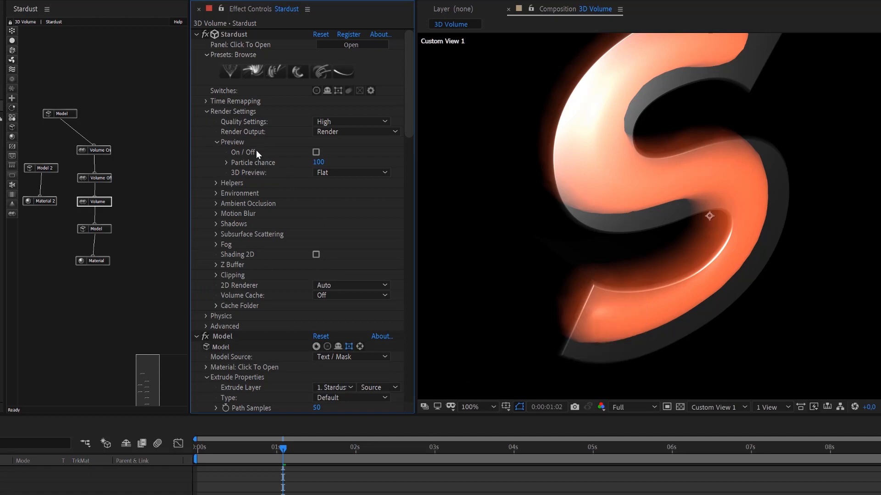
{"action": "left_click", "coordinate": [316, 152]}
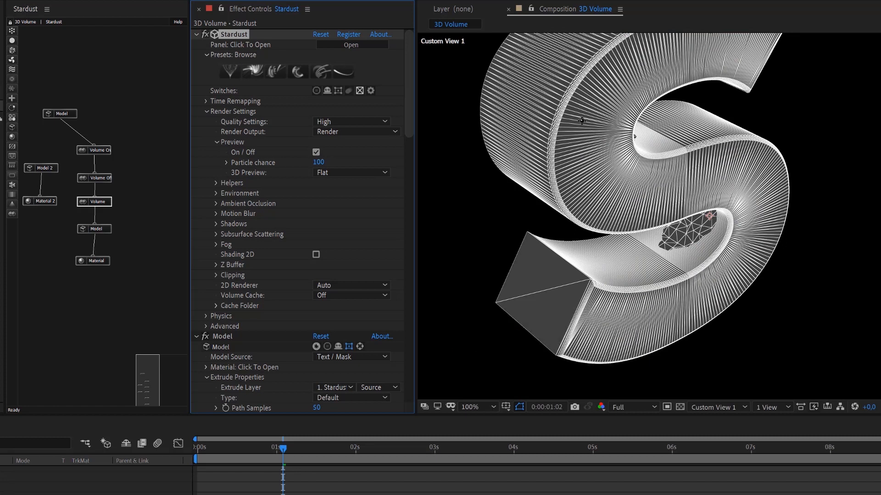
{"action": "right_click", "coordinate": [56, 170]}
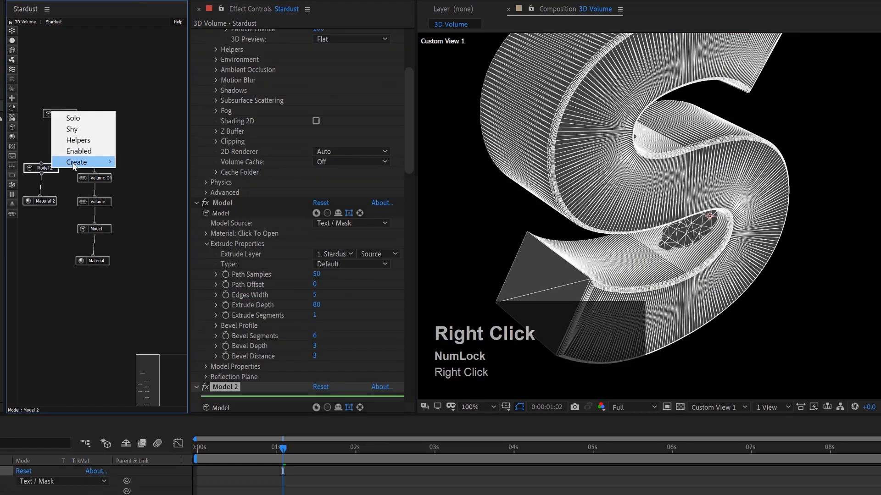
{"action": "left_click", "coordinate": [76, 154]}
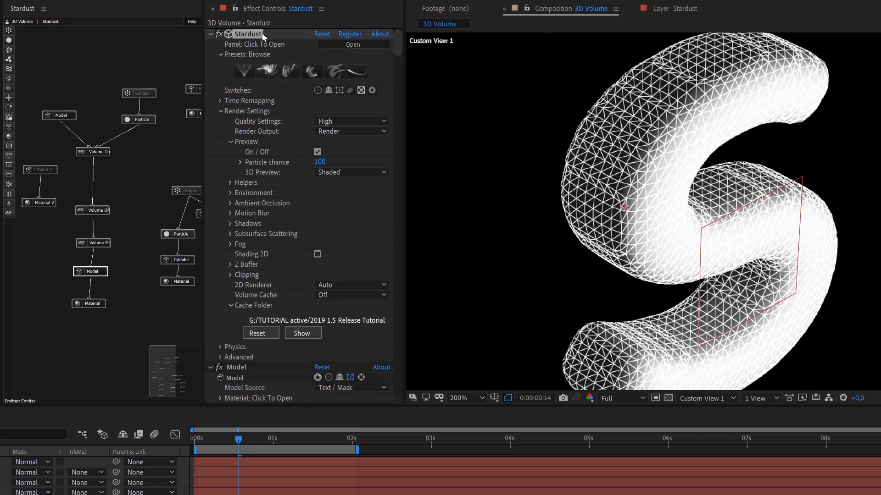
Switch the Stardust preview off, toggling it on and off once more to compare the wireframe with the render.
{"action": "left_click", "coordinate": [360, 91]}
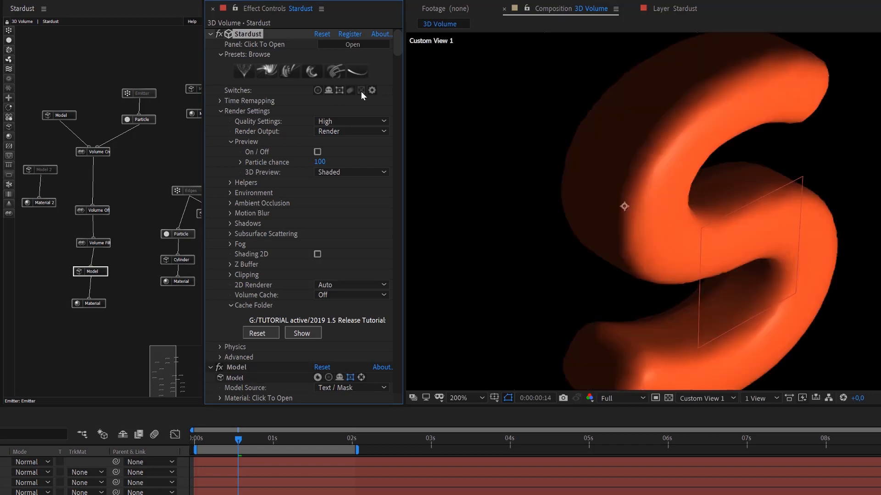
{"action": "left_click", "coordinate": [362, 91]}
{"action": "left_click", "coordinate": [362, 92]}
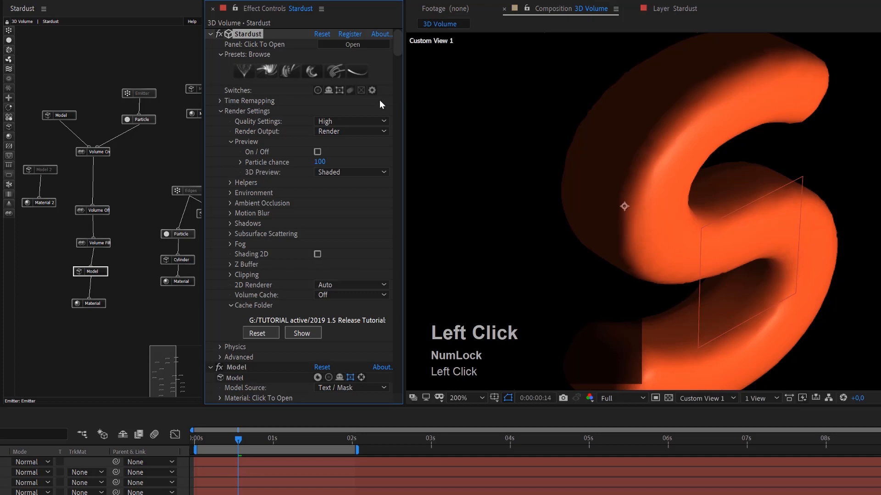
Turn on the Stardust preview and try the 3D Preview mode Wire, toggling the preview to compare it with the render.
{"action": "left_click", "coordinate": [361, 90]}
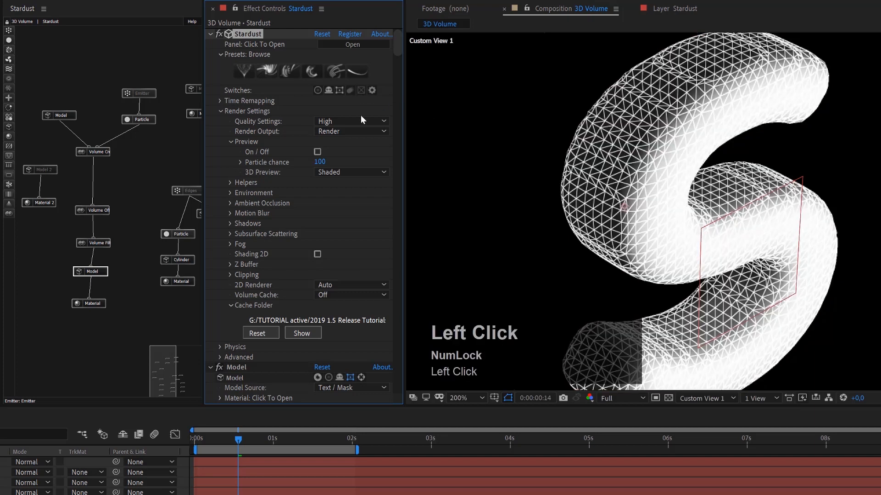
{"action": "left_click", "coordinate": [338, 173]}
{"action": "left_click", "coordinate": [343, 184]}
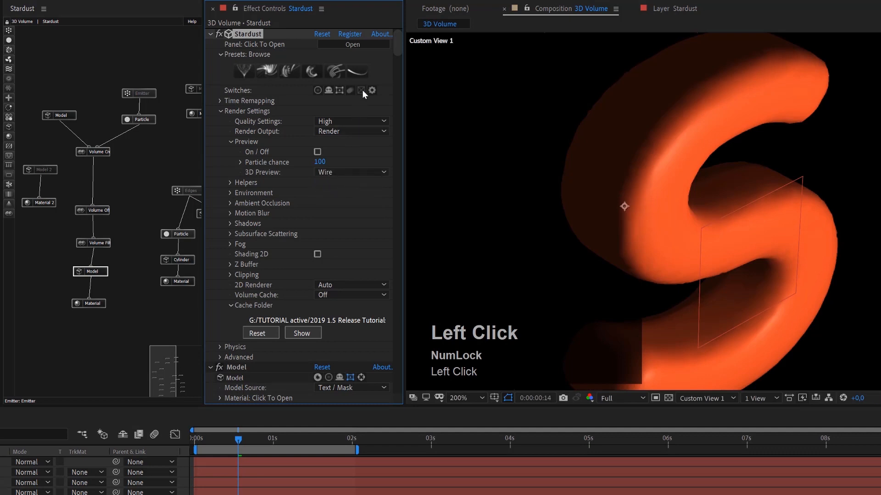
{"action": "left_click", "coordinate": [362, 90]}
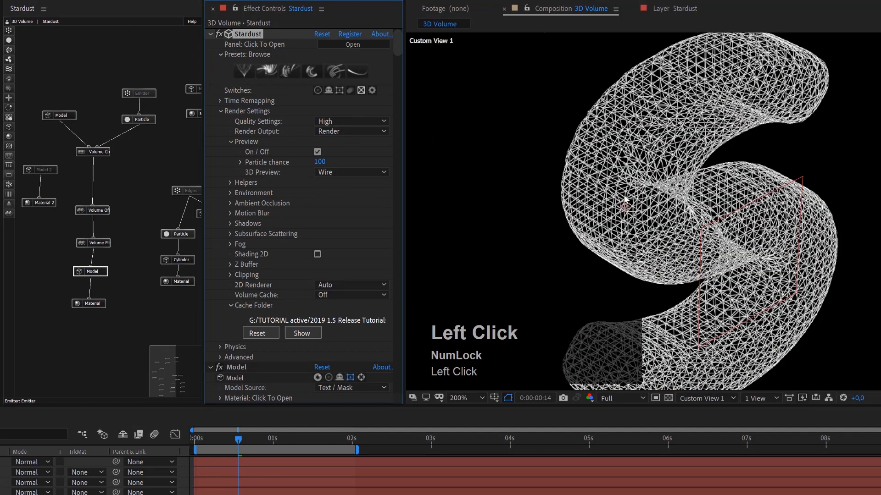
Set the 3D Preview mode to Shaded and toggle the preview off and on to compare it with the render.
{"action": "left_click", "coordinate": [316, 172]}
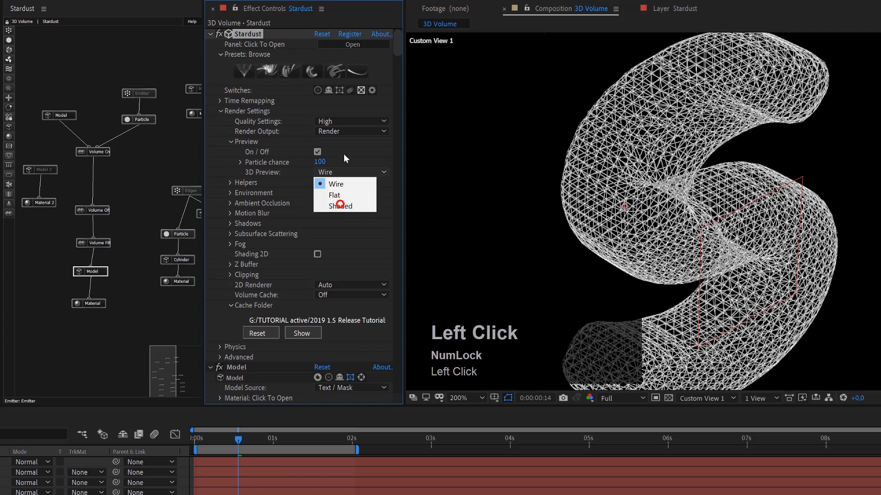
{"action": "left_click", "coordinate": [340, 206]}
{"action": "left_click", "coordinate": [361, 90]}
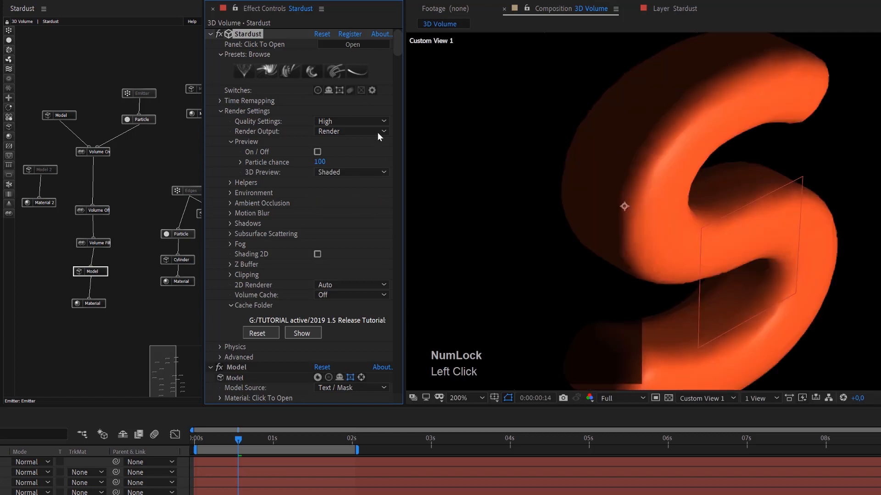
{"action": "left_click", "coordinate": [362, 90]}
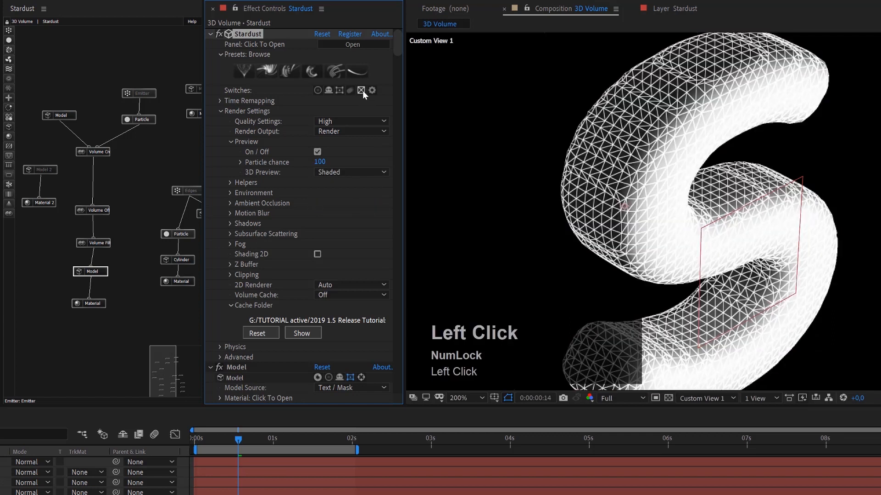
{"action": "left_click", "coordinate": [362, 90]}
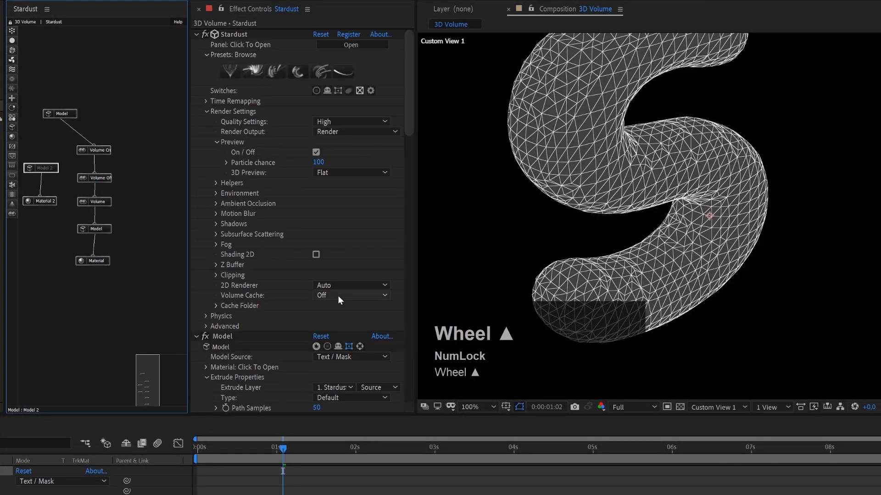
Switch the 3D Preview mode from Flat to Wire, then settle on Shaded.
{"action": "left_click", "coordinate": [332, 175]}
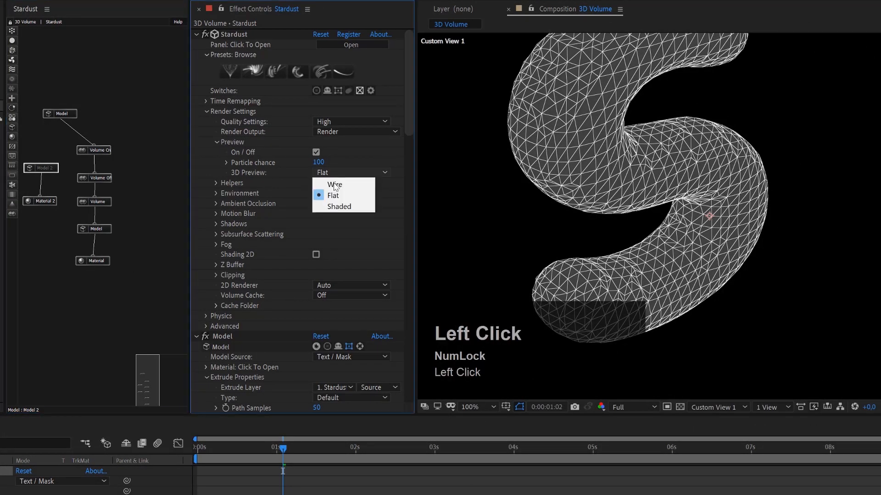
{"action": "left_click", "coordinate": [339, 189]}
{"action": "left_click", "coordinate": [333, 174]}
{"action": "left_click", "coordinate": [341, 209]}
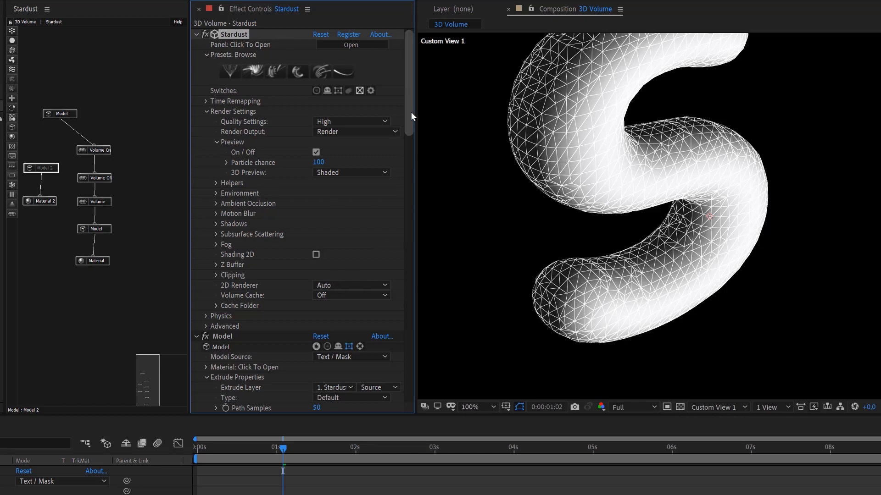
Try Voxel Size values of 2 and 4 on the Volume Creator node.
{"action": "left_click", "coordinate": [107, 204]}
{"action": "left_click_drag", "start_coordinate": [412, 330], "coordinate": [411, 292]}
{"action": "left_click", "coordinate": [105, 153]}
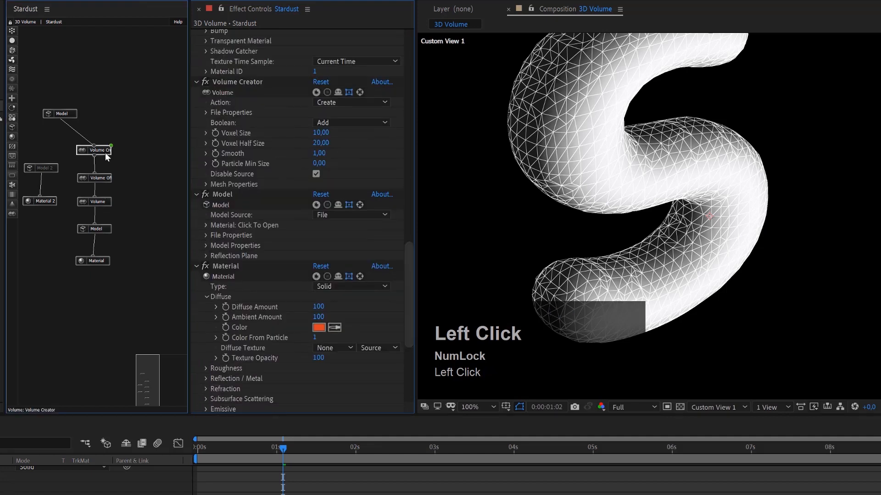
{"action": "left_click", "coordinate": [317, 144]}
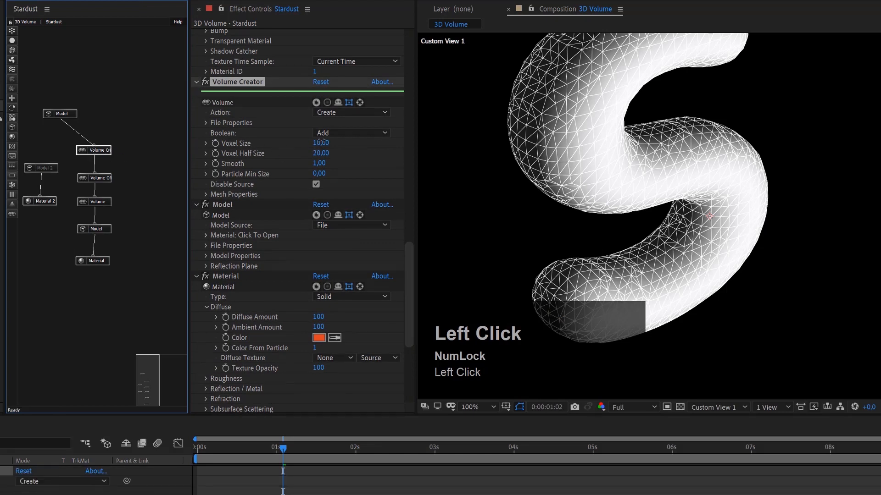
{"action": "type", "text": "2"}
{"action": "key", "text": "Return"}
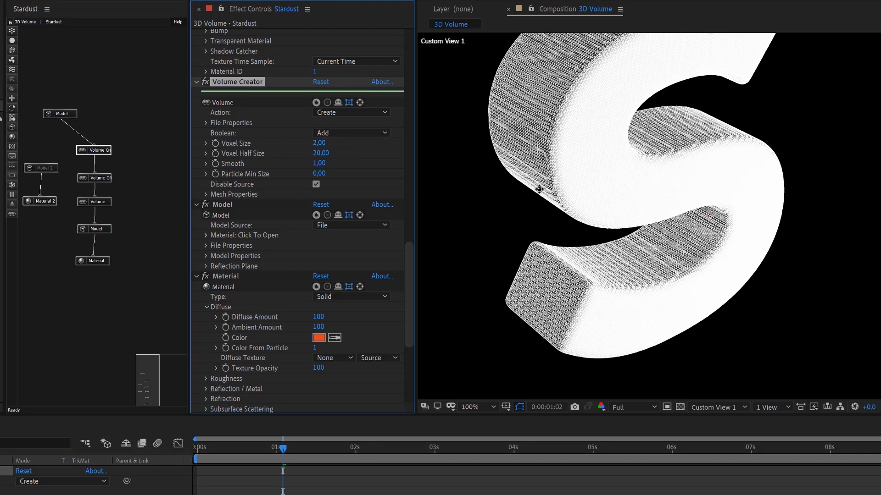
{"action": "left_click", "coordinate": [319, 144]}
{"action": "type", "text": "4"}
{"action": "key", "text": "Return"}
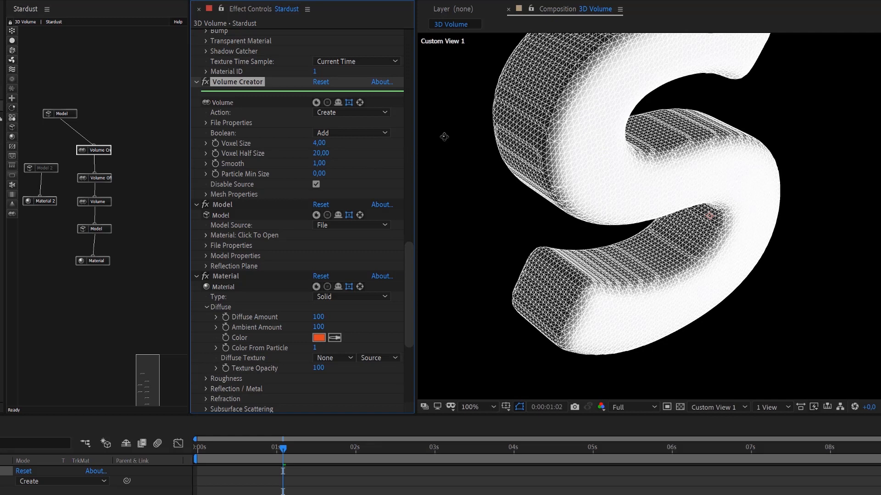
Try Voxel Size values of 5 and 6 on the Volume Creator node and settle on 8.
{"action": "left_click", "coordinate": [319, 143]}
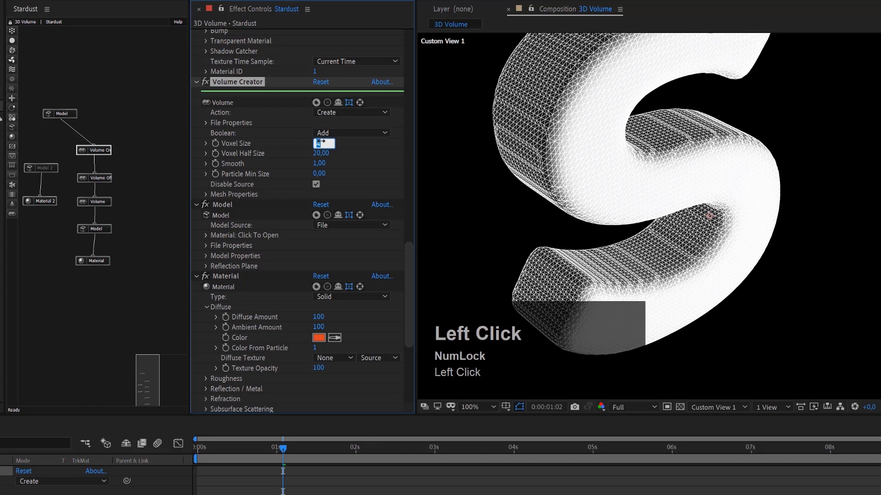
{"action": "type", "text": "5"}
{"action": "key", "text": "Return"}
{"action": "left_click", "coordinate": [320, 143]}
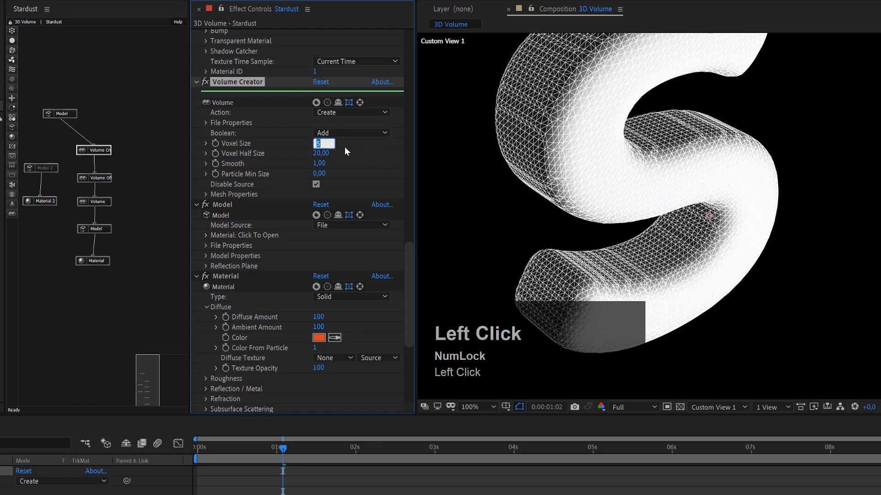
{"action": "type", "text": "6"}
{"action": "key", "text": "Return"}
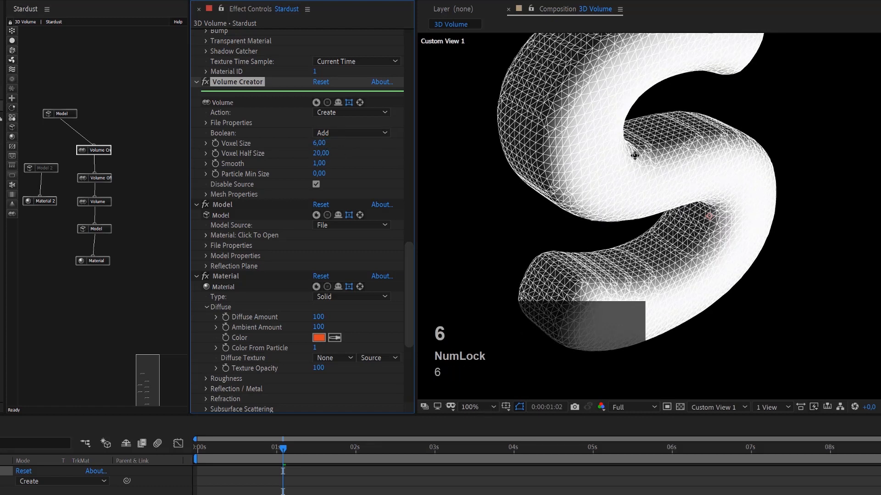
{"action": "left_click", "coordinate": [318, 143]}
{"action": "type", "text": "8"}
{"action": "key", "text": "Return"}
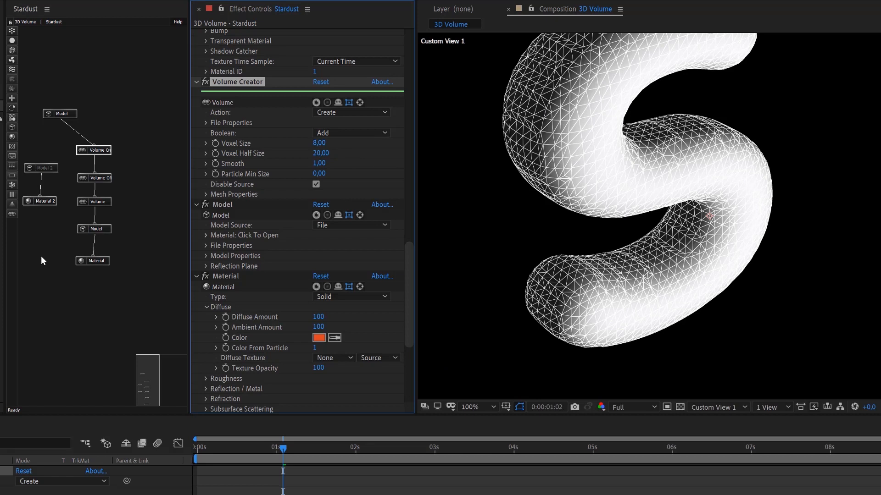
Rename the filtering Volume node as Volume Filter.
{"action": "left_click", "coordinate": [104, 202]}
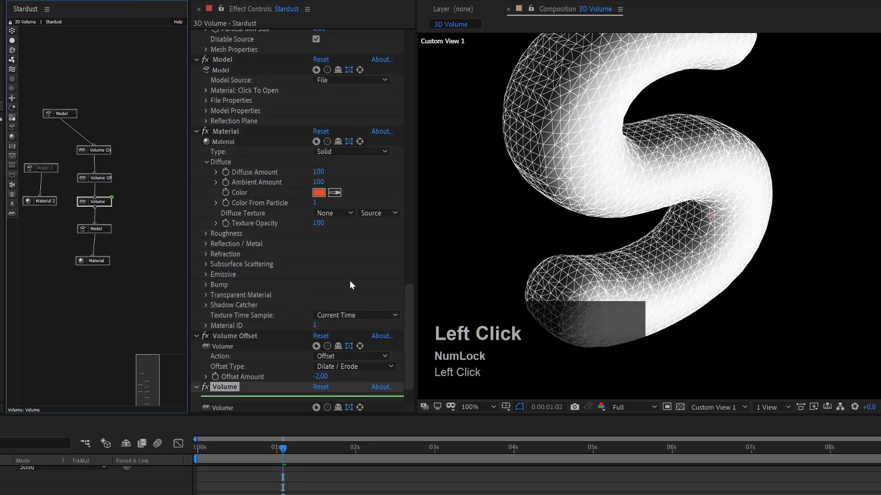
{"action": "scroll", "coordinate": [310, 303], "scroll_direction": "down", "scroll_amount": 3}
{"action": "scroll", "coordinate": [309, 303], "scroll_direction": "down", "scroll_amount": 3}
{"action": "left_click", "coordinate": [232, 327]}
{"action": "key", "text": "Return"}
{"action": "key", "text": "Right"}
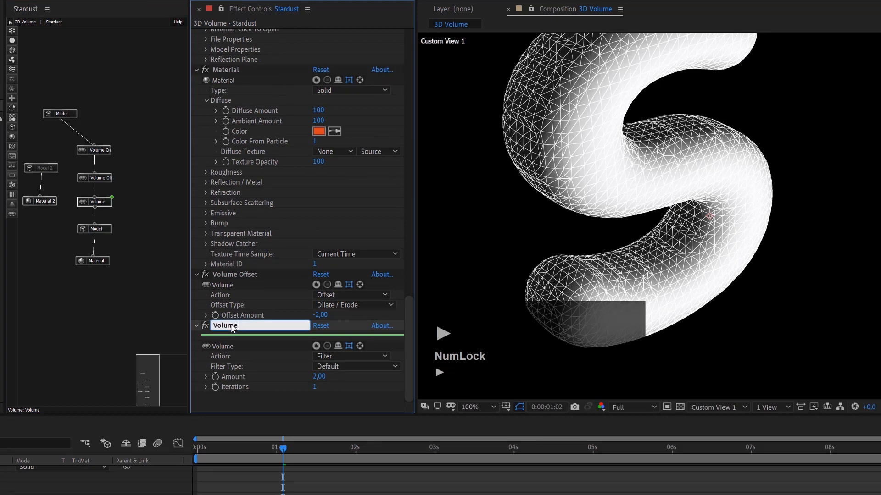
{"action": "type", "text": "Filtzer"}
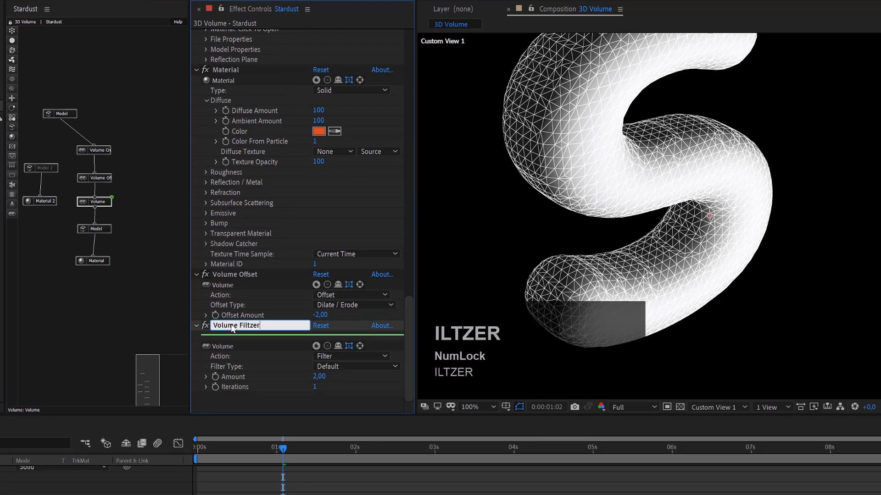
{"action": "key", "text": "Left"}
{"action": "key", "text": "Left"}
{"action": "key", "text": "Left"}
{"action": "key", "text": "Delete"}
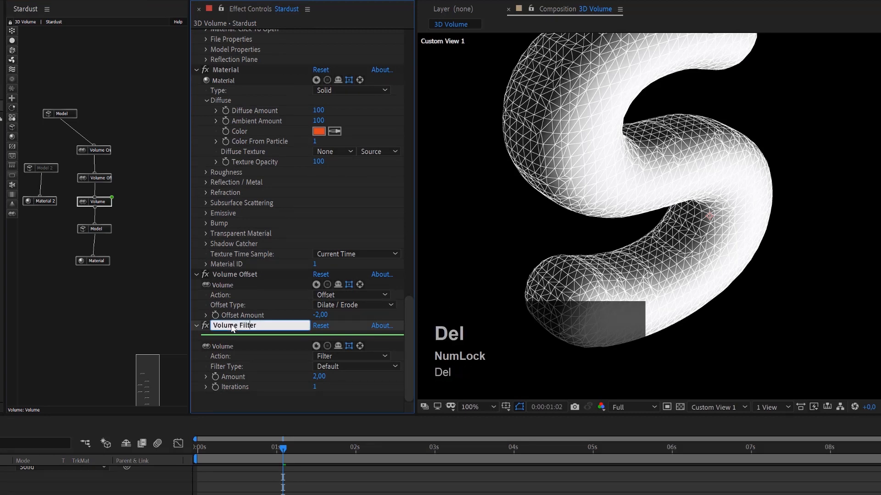
{"action": "key", "text": "Return"}
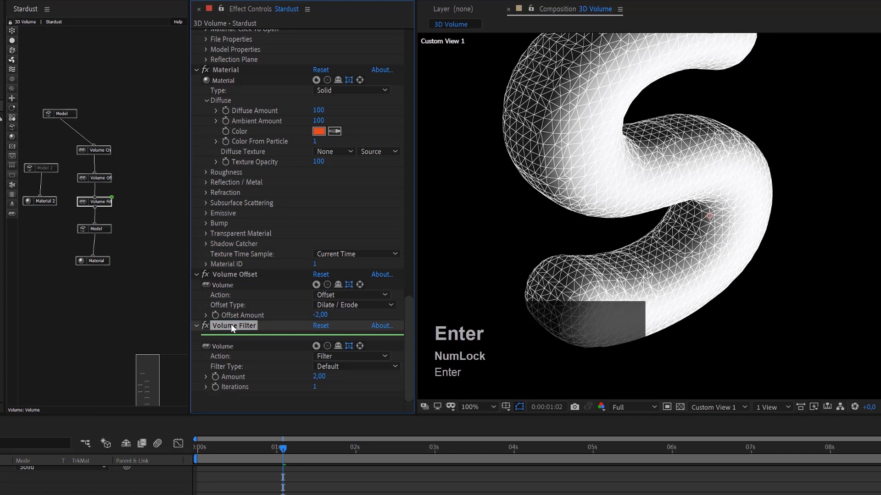
Set the Volume Filter node's Filter Type to Gaussian and try an Amount of 4.
{"action": "left_click", "coordinate": [340, 371]}
{"action": "left_click", "coordinate": [340, 387]}
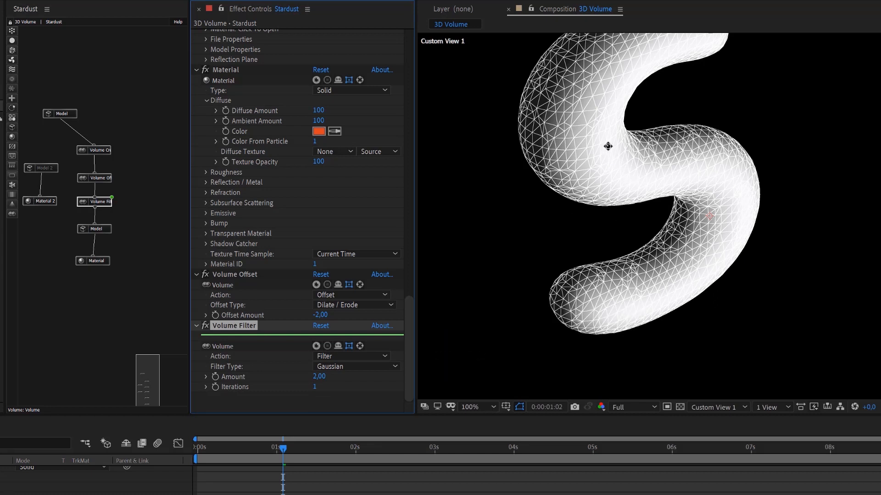
{"action": "left_click", "coordinate": [321, 373]}
{"action": "type", "text": "4"}
{"action": "key", "text": "Return"}
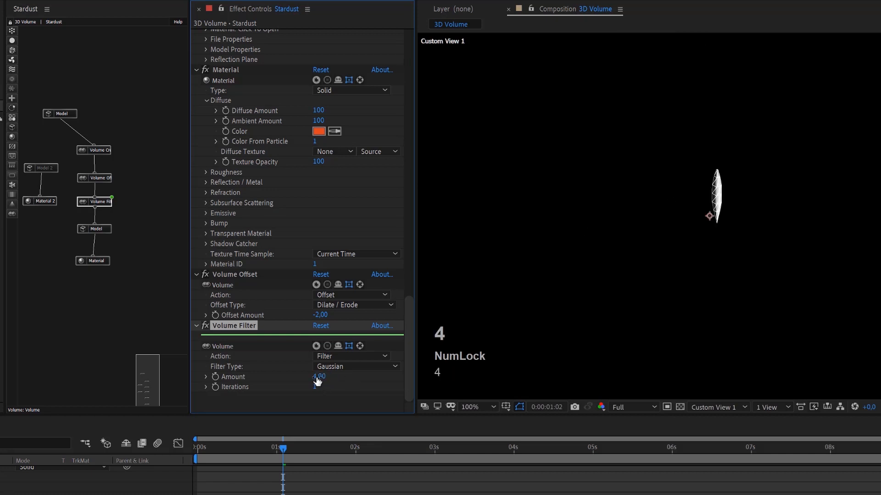
Set the Volume Filter's Amount to 1 and switch the node off and on to compare the mesh.
{"action": "left_click", "coordinate": [340, 387]}
{"action": "type", "text": "1"}
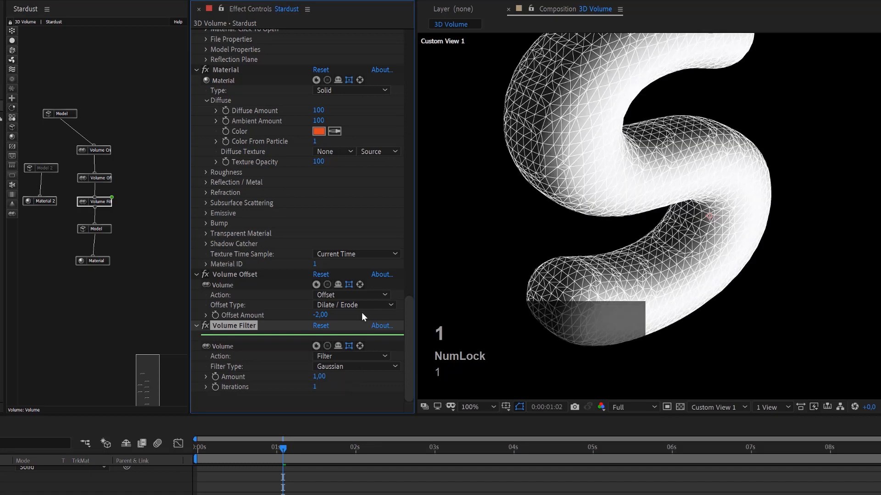
{"action": "left_click", "coordinate": [317, 347]}
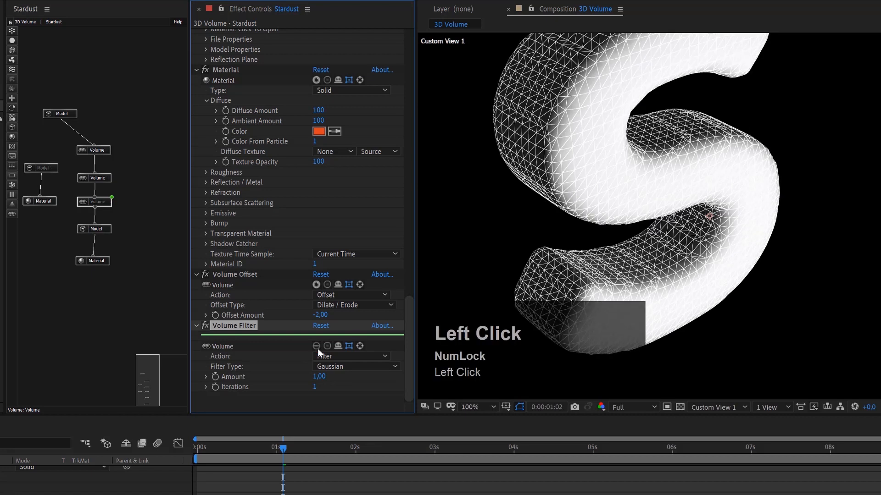
{"action": "left_click", "coordinate": [316, 347]}
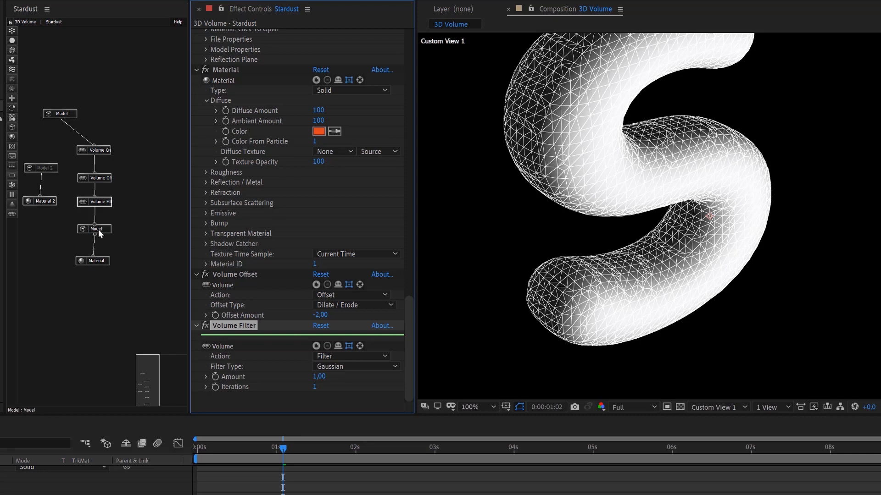
Move the lower nodes down the chain and insert a new Volume node between Volume Creator and Volume Offset.
{"action": "left_click_drag", "start_coordinate": [79, 280], "coordinate": [105, 272]}
{"action": "left_click_drag", "start_coordinate": [108, 204], "coordinate": [108, 243]}
{"action": "left_click_drag", "start_coordinate": [104, 180], "coordinate": [105, 211]}
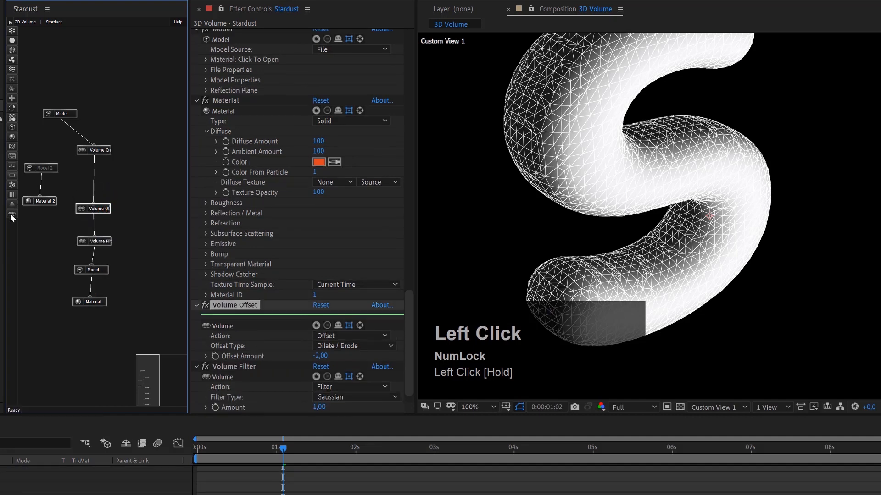
{"action": "left_click_drag", "start_coordinate": [12, 213], "coordinate": [104, 183]}
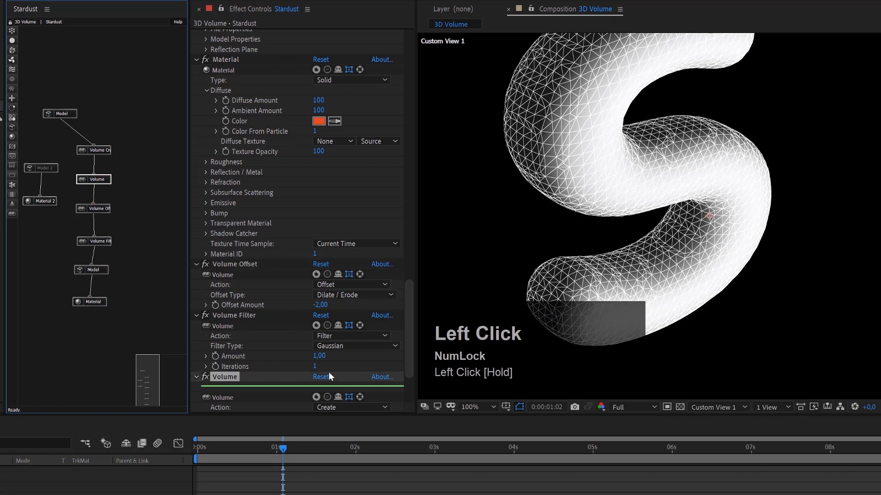
Set the new Volume node's Action to Noise.
{"action": "scroll", "coordinate": [328, 373], "scroll_direction": "down", "scroll_amount": 3}
{"action": "left_click", "coordinate": [348, 327]}
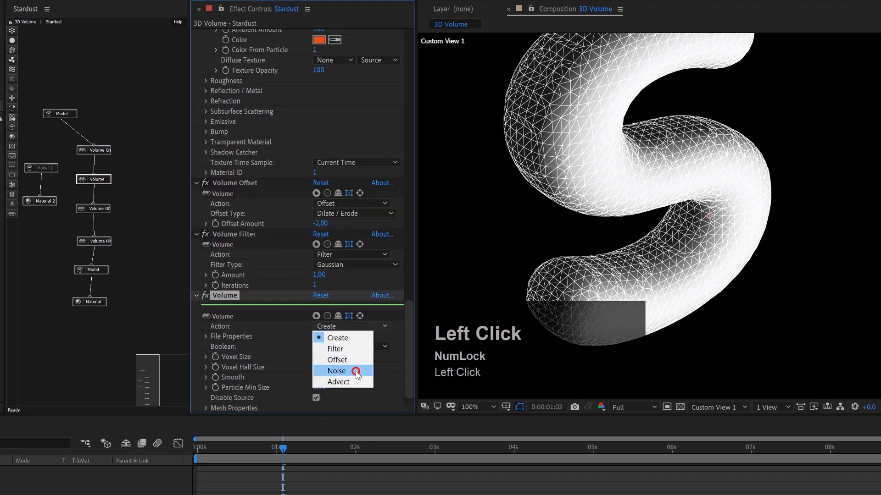
{"action": "left_click", "coordinate": [337, 372]}
{"action": "scroll", "coordinate": [356, 370], "scroll_direction": "down", "scroll_amount": 3}
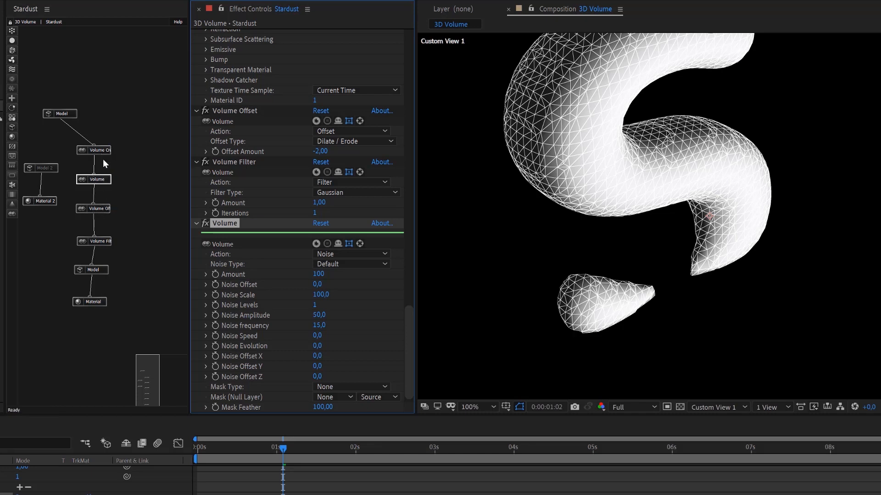
Rename the noise-producing Volume node as Volume Noise.
{"action": "left_click", "coordinate": [238, 224]}
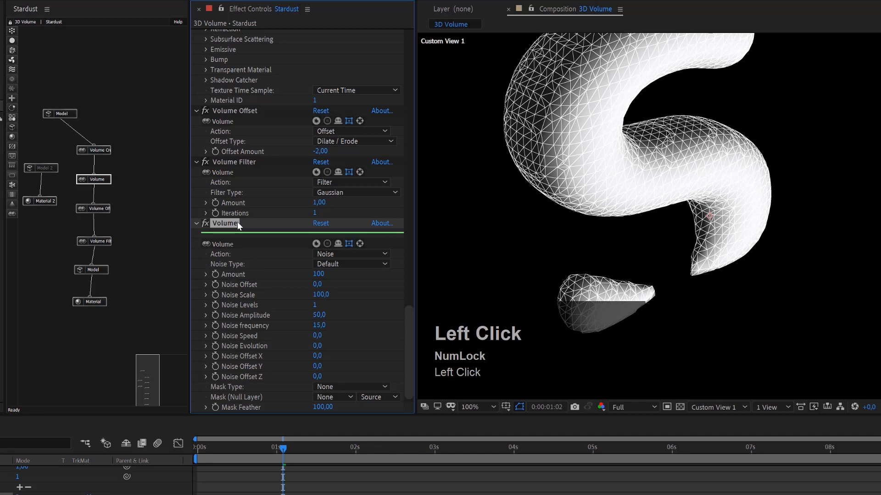
{"action": "key", "text": "Return"}
{"action": "key", "text": "Right"}
{"action": "type", "text": "Noise"}
{"action": "key", "text": "Return"}
Try a Noise Scale of 20 on the Volume Noise node, and reduce it to 10.
{"action": "left_click", "coordinate": [109, 180]}
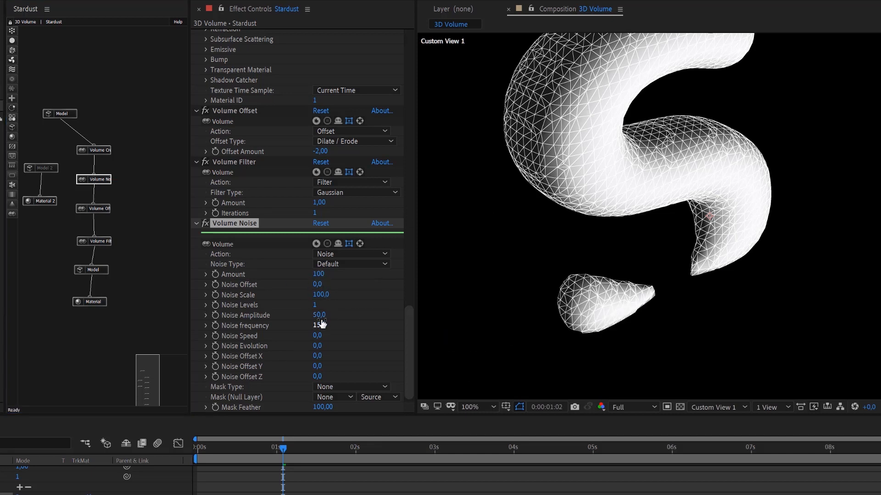
{"action": "left_click", "coordinate": [322, 295]}
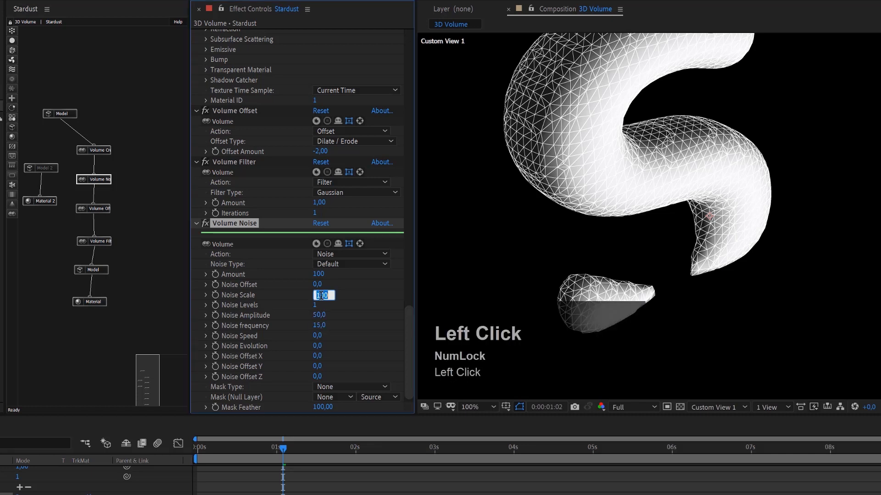
{"action": "type", "text": "20"}
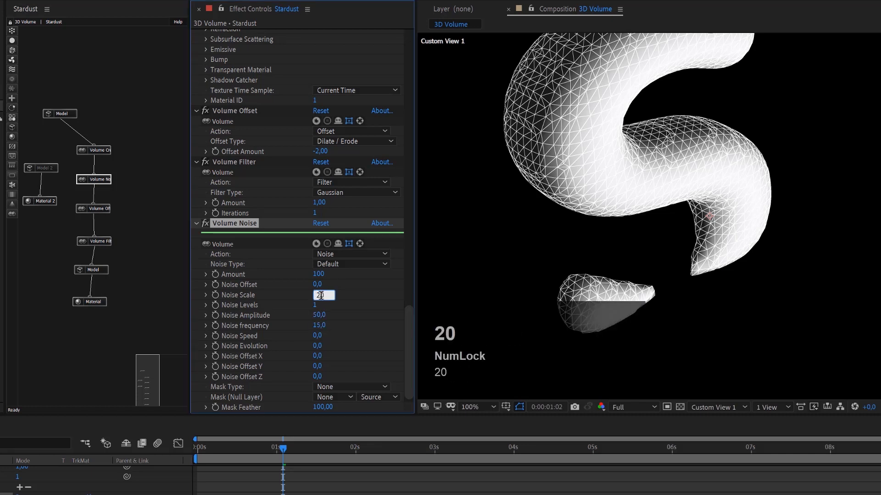
{"action": "key", "text": "Return"}
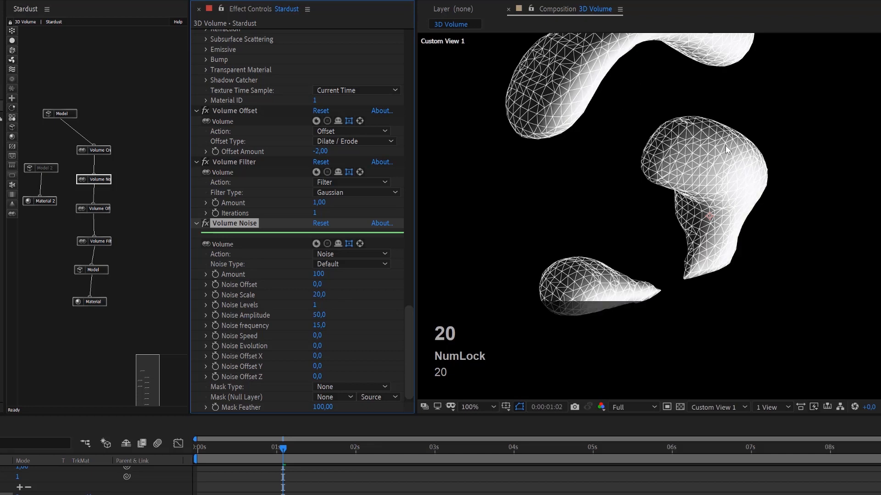
{"action": "left_click", "coordinate": [315, 289]}
{"action": "type", "text": "10"}
{"action": "key", "text": "Return"}
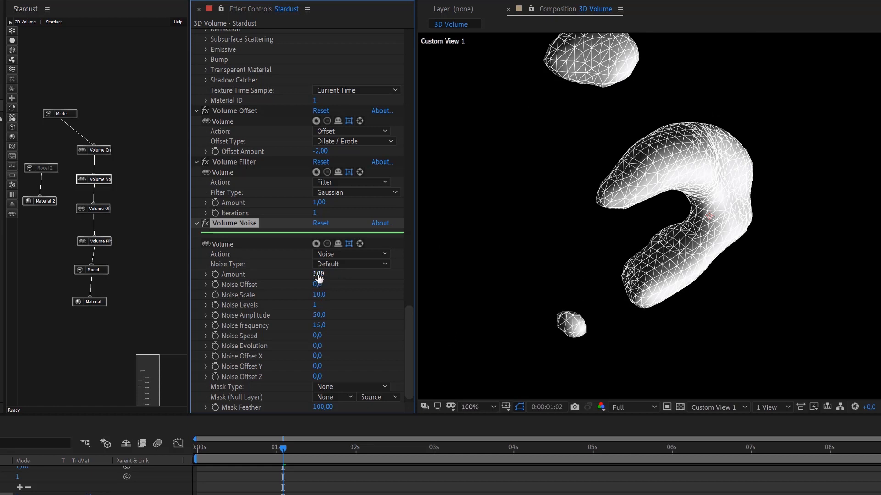
Compare Volume Noise Amounts of 25 and 50 on the mesh, and settle on 75.
{"action": "mouse_move", "coordinate": [319, 277]}
{"action": "left_mouse_down"}
{"action": "mouse_move", "coordinate": [331, 274]}
{"action": "mouse_move", "coordinate": [319, 275]}
{"action": "left_mouse_up"}
{"action": "left_click", "coordinate": [318, 274]}
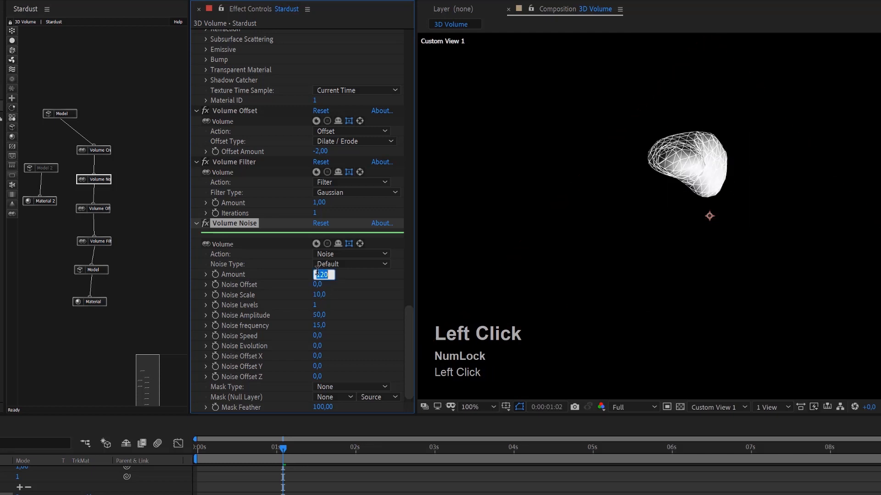
{"action": "type", "text": "25"}
{"action": "key", "text": "Return"}
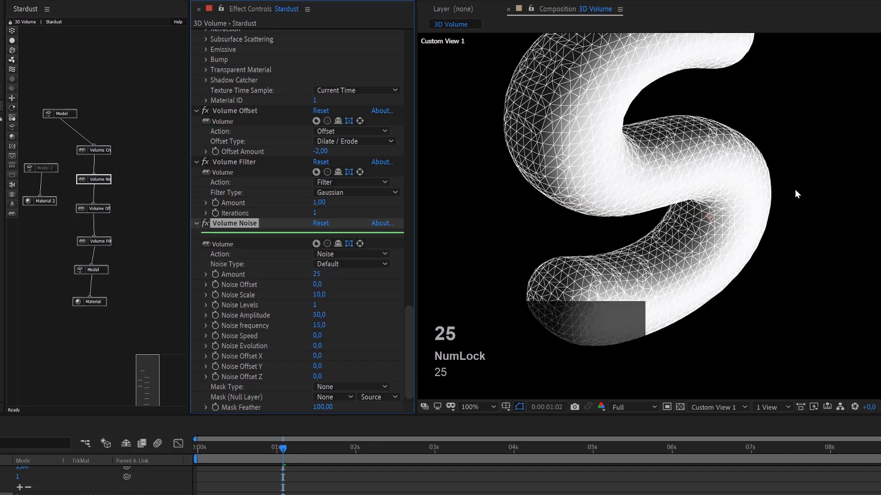
{"action": "left_click", "coordinate": [316, 275]}
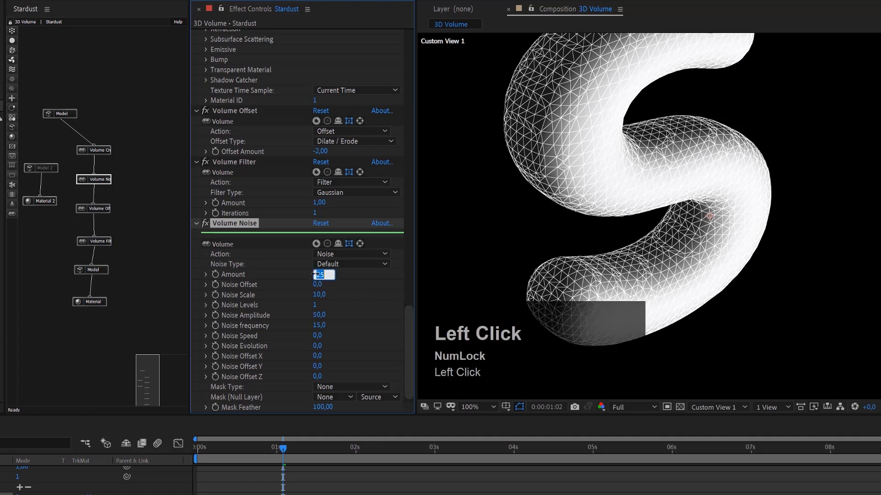
{"action": "type", "text": "50"}
{"action": "key", "text": "Return"}
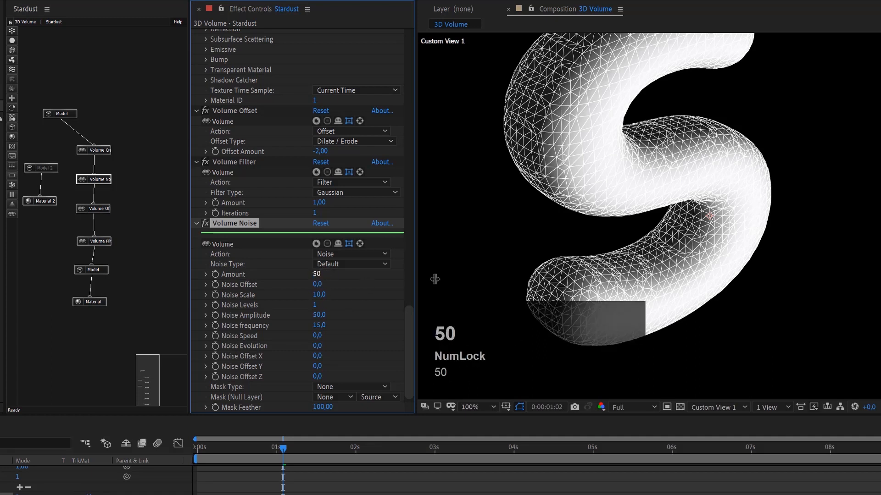
{"action": "left_click", "coordinate": [318, 274]}
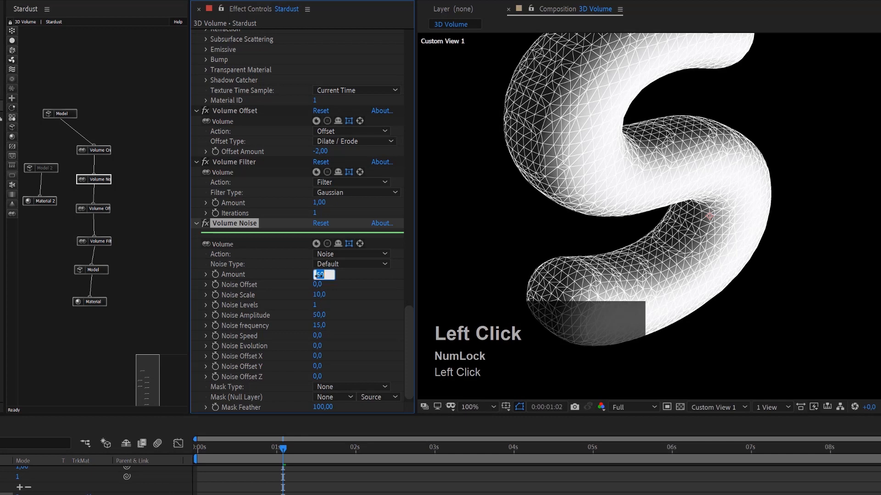
{"action": "type", "text": "75"}
{"action": "key", "text": "Return"}
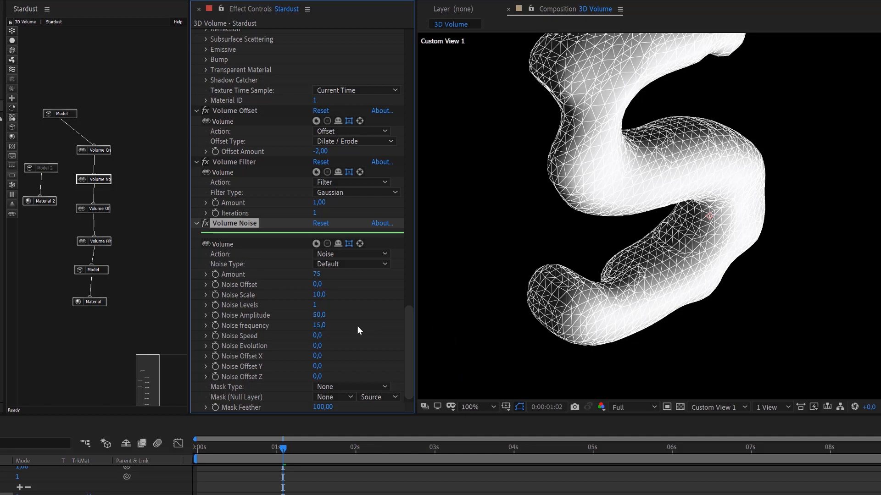
Try Noise Levels of 2 with a Noise Scale of 3, and raise the Volume Noise Amount to 90.
{"action": "left_click", "coordinate": [324, 297]}
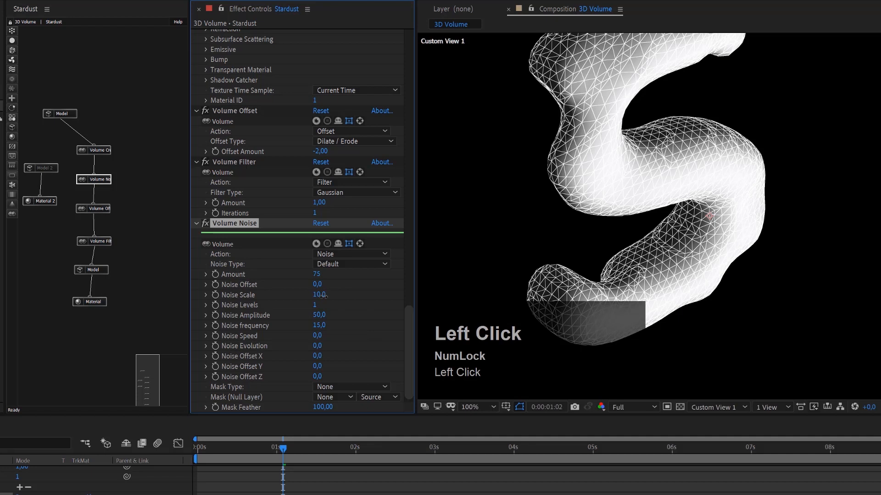
{"action": "left_click", "coordinate": [314, 306]}
{"action": "type", "text": "2"}
{"action": "key", "text": "Return"}
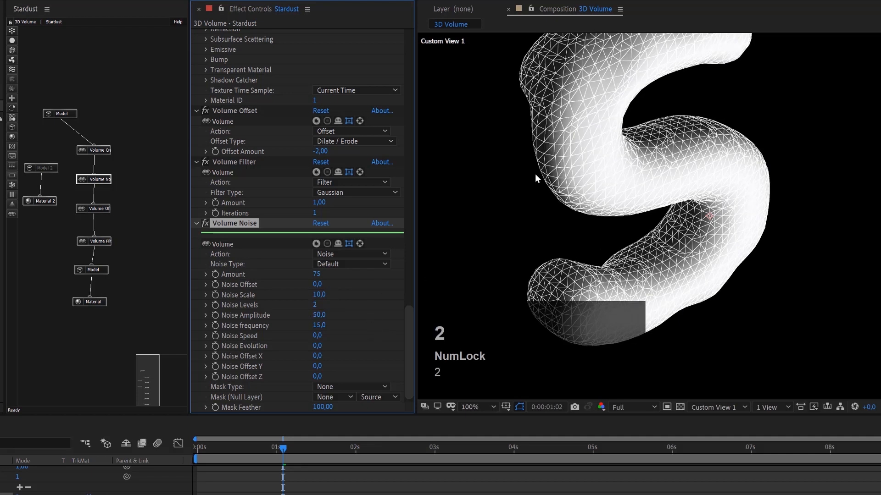
{"action": "left_click", "coordinate": [318, 295]}
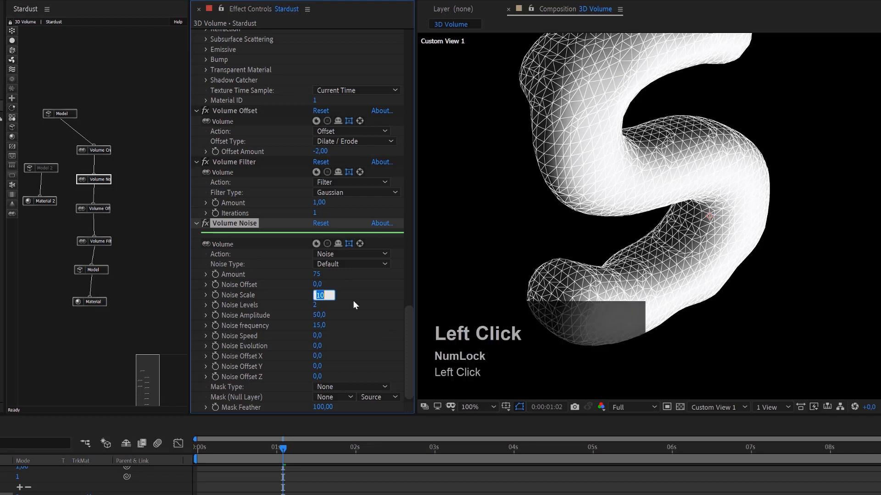
{"action": "type", "text": "3"}
{"action": "key", "text": "Return"}
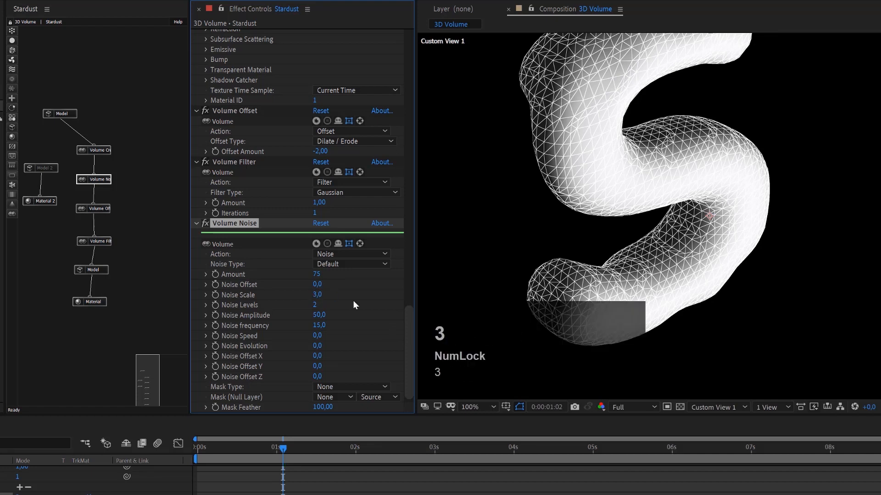
{"action": "left_click_drag", "start_coordinate": [312, 274], "coordinate": [310, 273]}
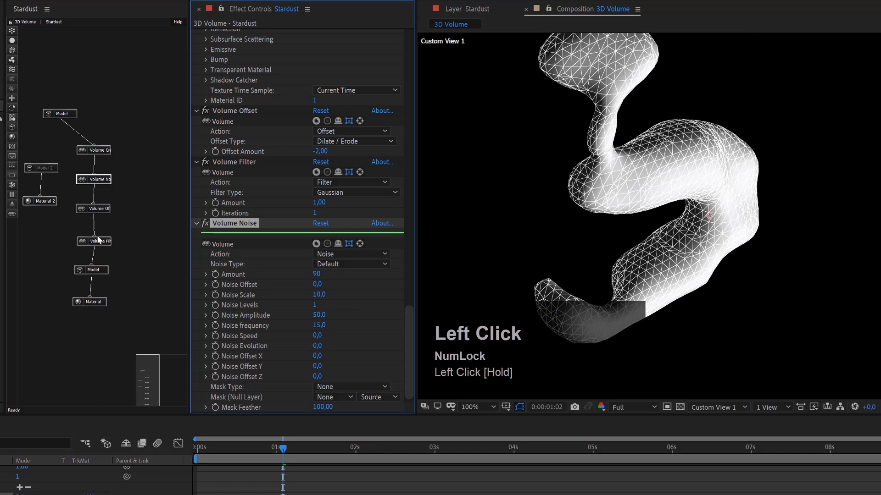
Disable the Volume Offset and Volume Filter nodes so that only the noise affects the mesh.
{"action": "left_click", "coordinate": [105, 208]}
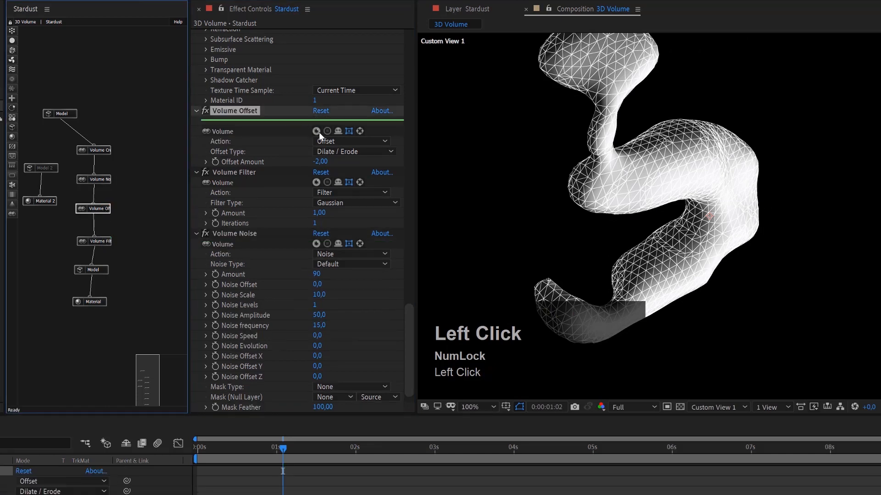
{"action": "right_click", "coordinate": [111, 205]}
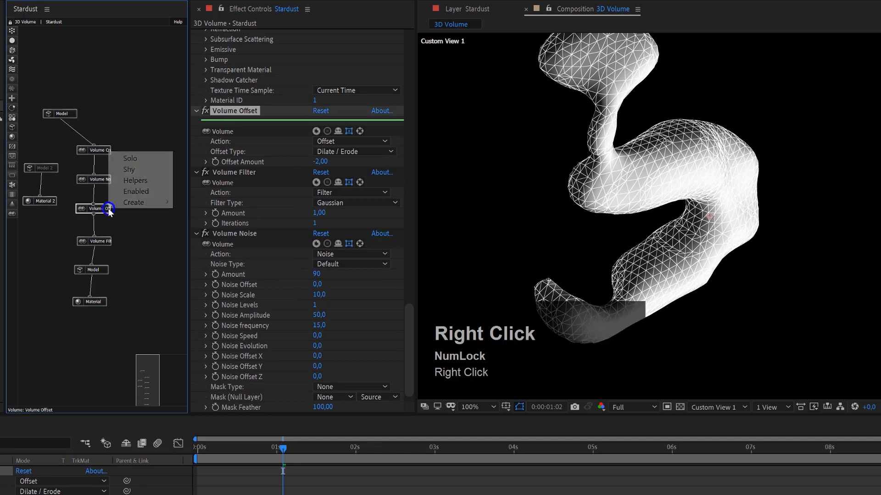
{"action": "left_click", "coordinate": [133, 202]}
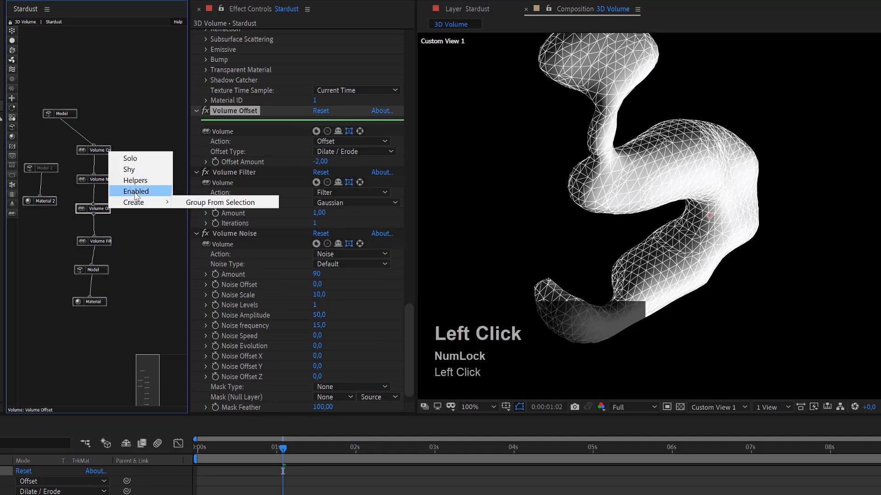
{"action": "left_click", "coordinate": [134, 191]}
{"action": "right_click", "coordinate": [106, 240]}
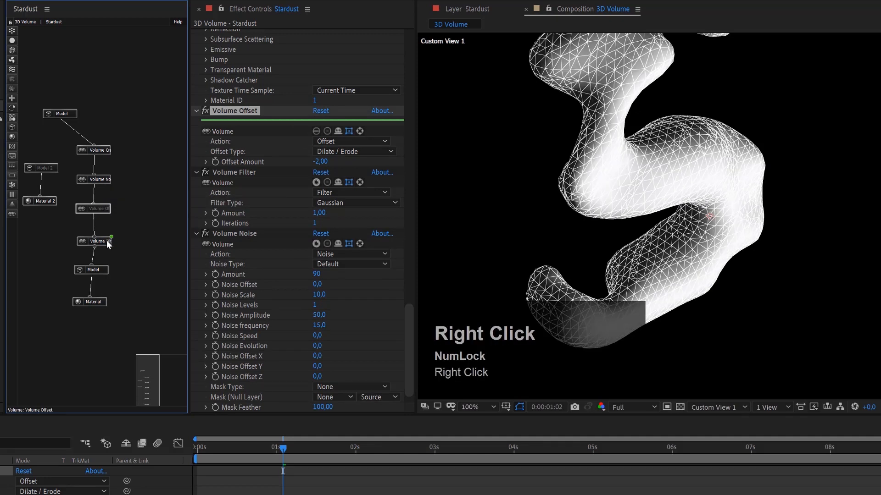
{"action": "left_click", "coordinate": [130, 222]}
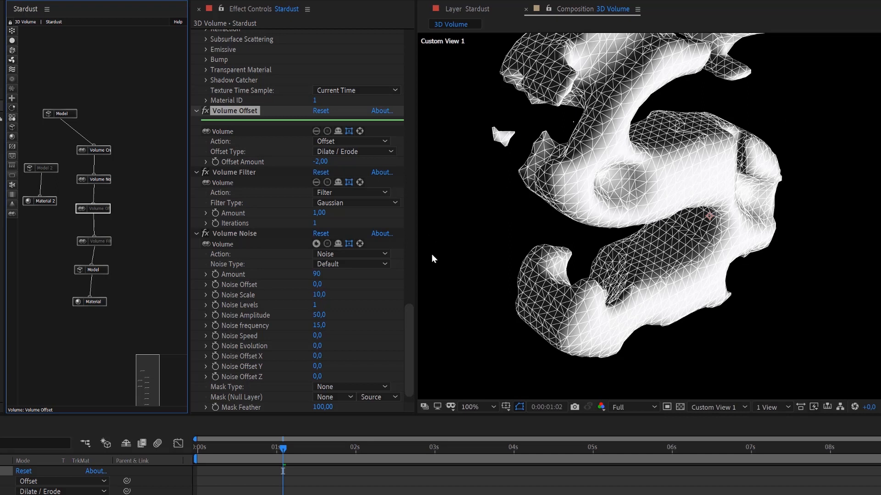
Compare Noise Scale values of 5 and 100 on the Volume Noise node, and return it to 10.
{"action": "left_click", "coordinate": [320, 295]}
{"action": "key", "text": "Num_Lock"}
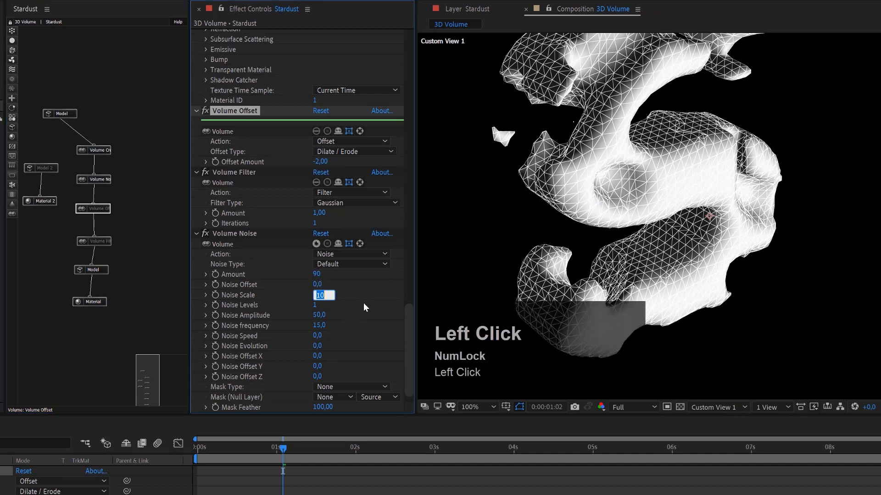
{"action": "type", "text": "5"}
{"action": "key", "text": "Return"}
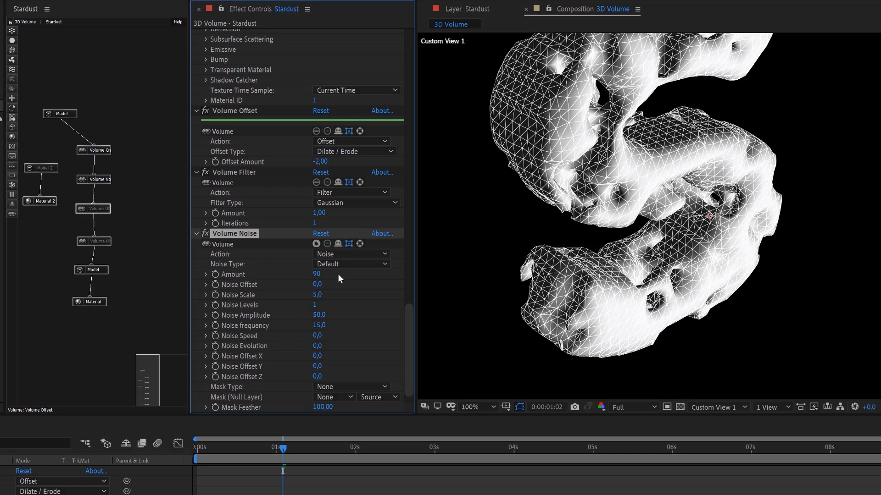
{"action": "left_click", "coordinate": [321, 295]}
{"action": "type", "text": "100"}
{"action": "left_click", "coordinate": [360, 300]}
{"action": "left_click", "coordinate": [323, 295]}
{"action": "type", "text": "10"}
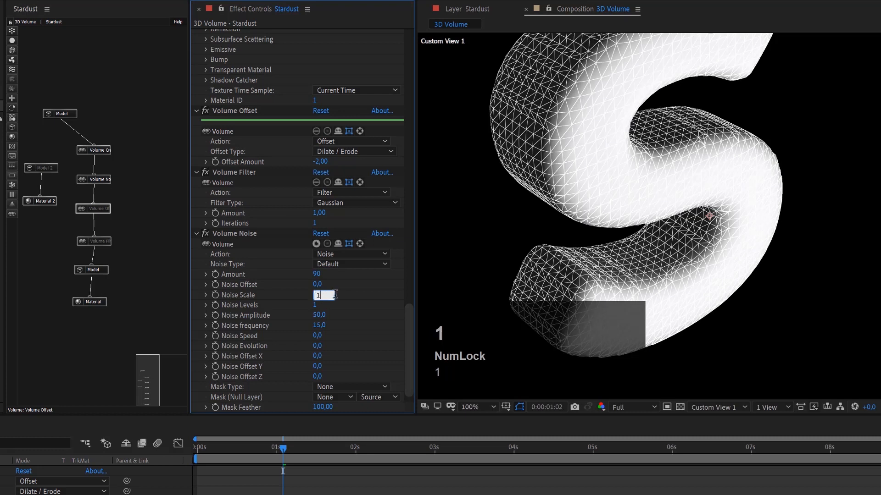
{"action": "left_click", "coordinate": [359, 295]}
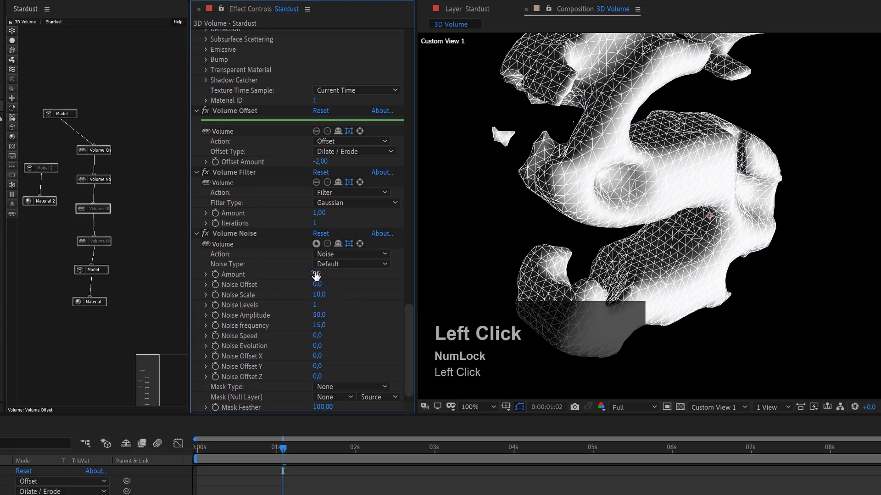
Set the Volume Noise node's Noise Speed to 20 and preview the animation.
{"action": "left_click", "coordinate": [319, 337]}
{"action": "type", "text": "20"}
{"action": "key", "text": "Return"}
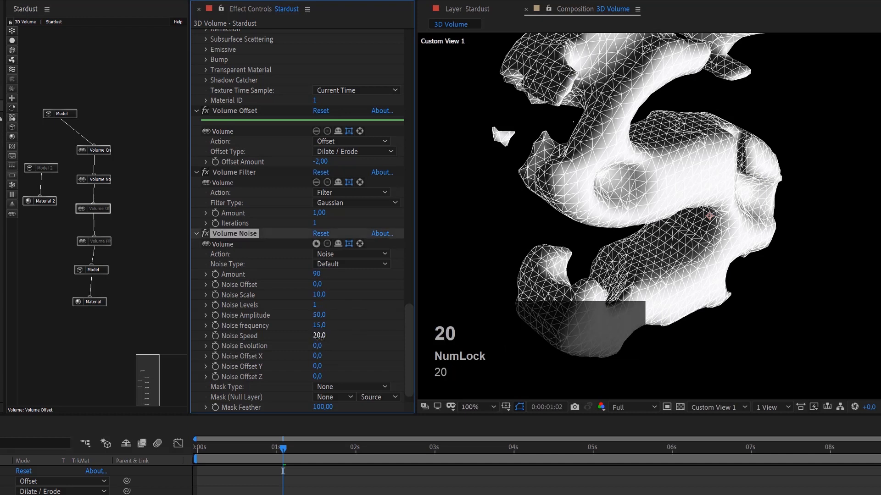
{"action": "key", "text": "space"}
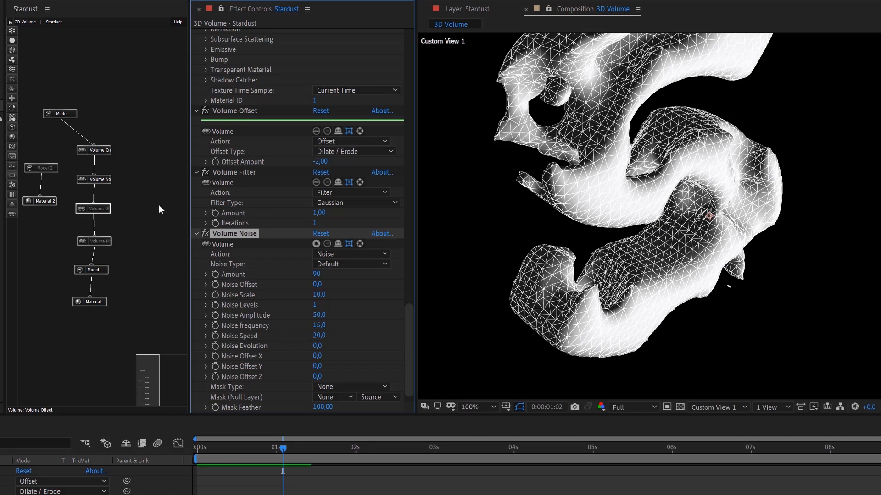
Re-enable the Volume Offset and Volume Filter nodes, and set the filter type to Default.
{"action": "left_click", "coordinate": [94, 209]}
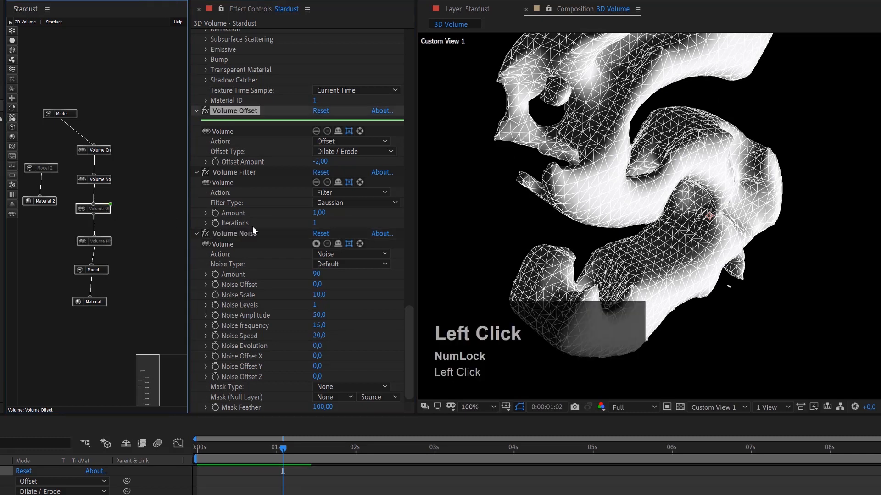
{"action": "left_click", "coordinate": [316, 131]}
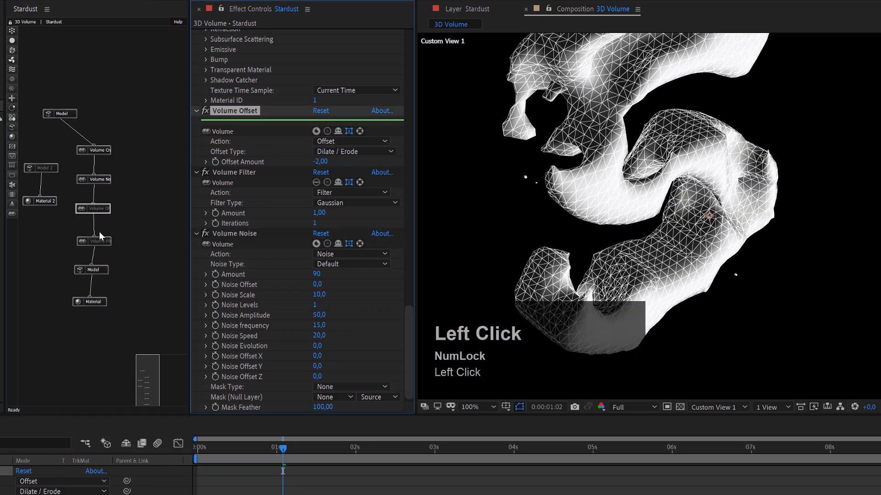
{"action": "left_click", "coordinate": [105, 242]}
{"action": "left_click", "coordinate": [316, 193]}
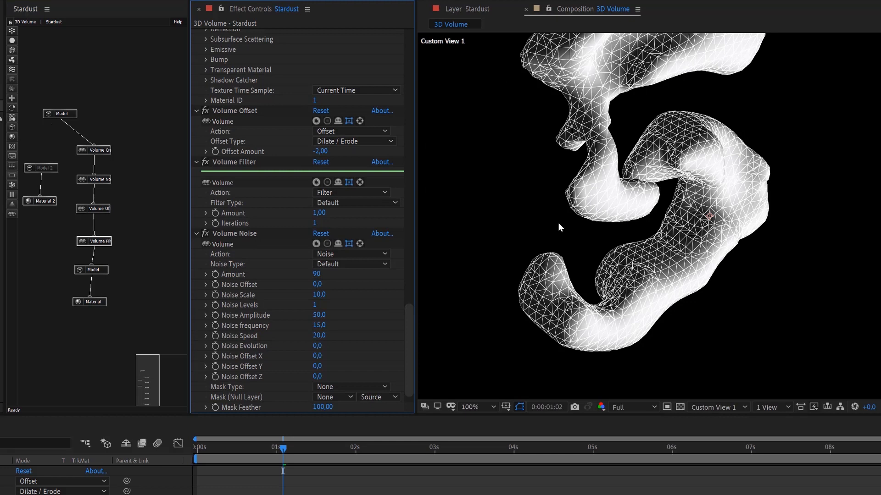
Detach the Volume Noise node from the chain and delete it.
{"action": "left_click", "coordinate": [106, 179]}
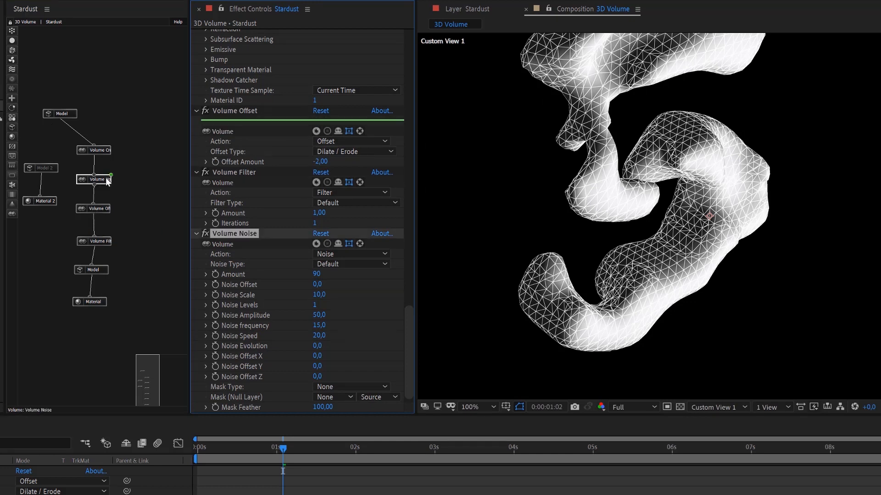
{"action": "left_click_drag", "start_coordinate": [107, 180], "coordinate": [146, 178], "text": "alt"}
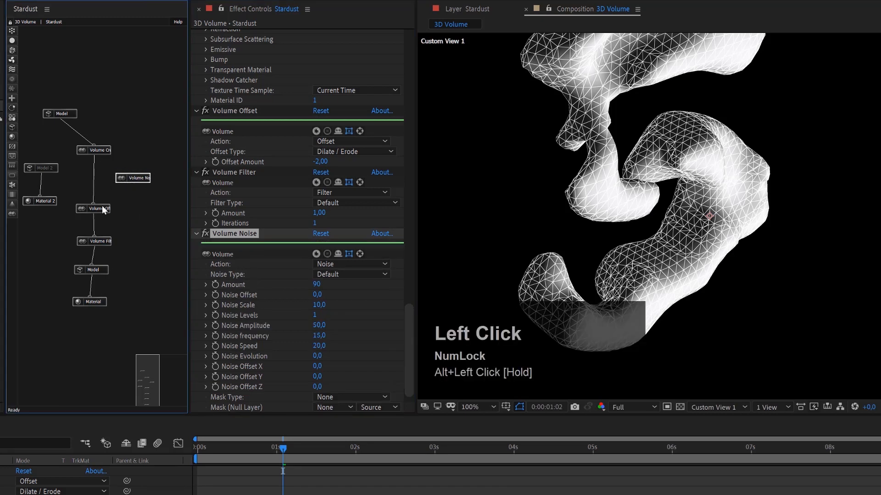
{"action": "left_click", "coordinate": [139, 178]}
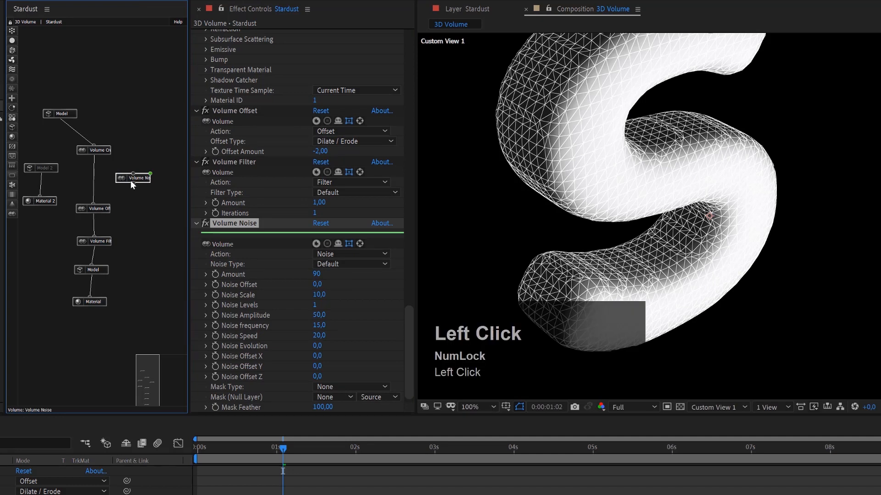
{"action": "key", "text": "Delete"}
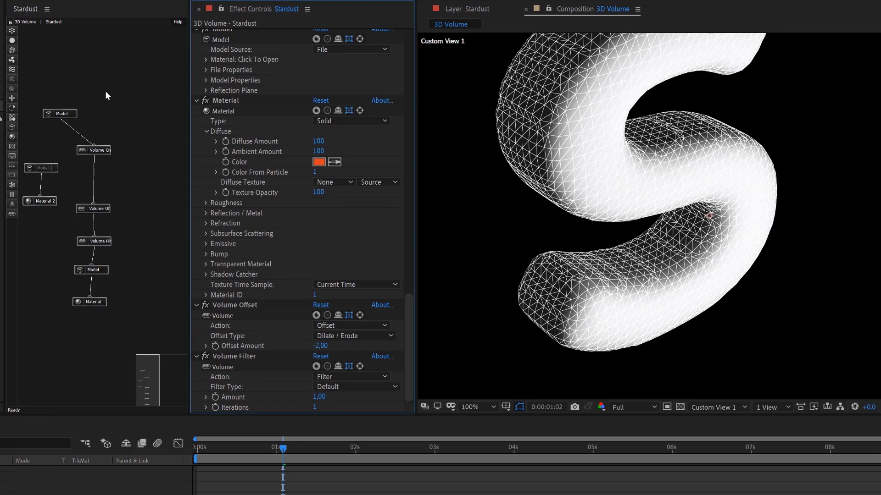
Add an Emitter node beside the volume chain and connect a Particle node below it.
{"action": "left_click", "coordinate": [13, 29]}
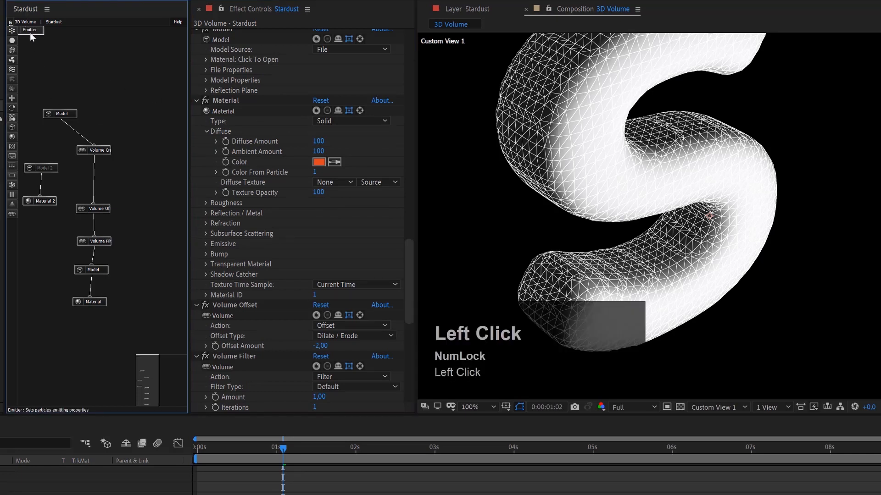
{"action": "left_click_drag", "start_coordinate": [97, 61], "coordinate": [147, 93]}
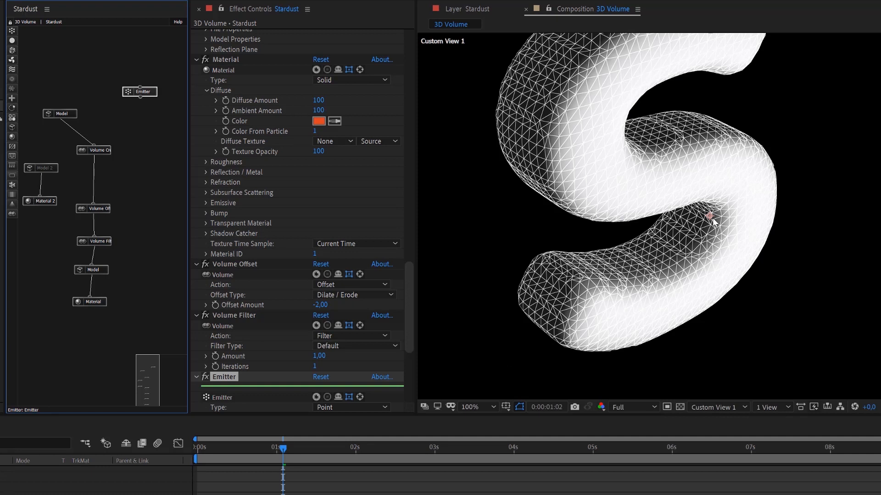
{"action": "left_click", "coordinate": [13, 39]}
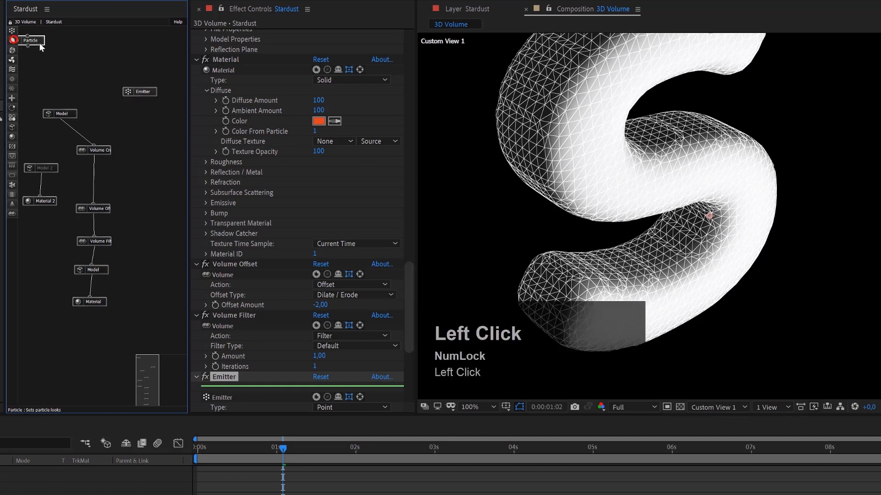
{"action": "left_click_drag", "start_coordinate": [37, 42], "coordinate": [142, 93]}
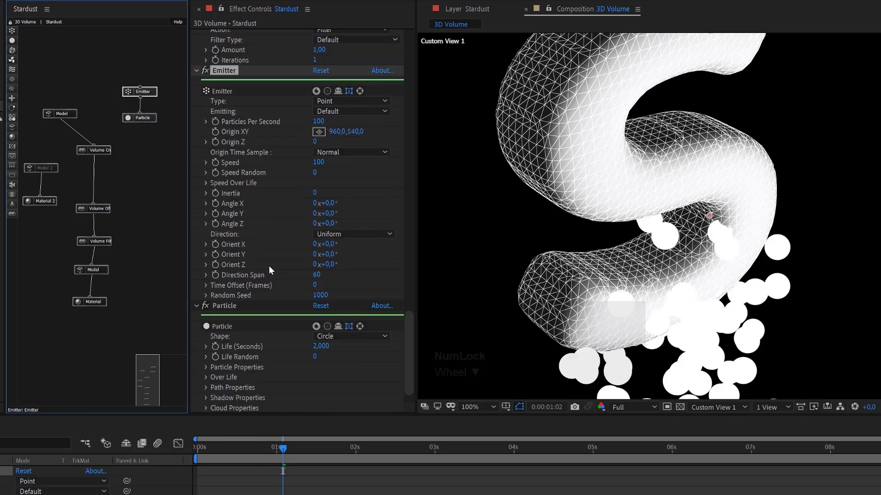
Set the emitter's Type to Box, Emitting to Once and Speed to 10.
{"action": "left_click", "coordinate": [335, 101]}
{"action": "left_click", "coordinate": [344, 125]}
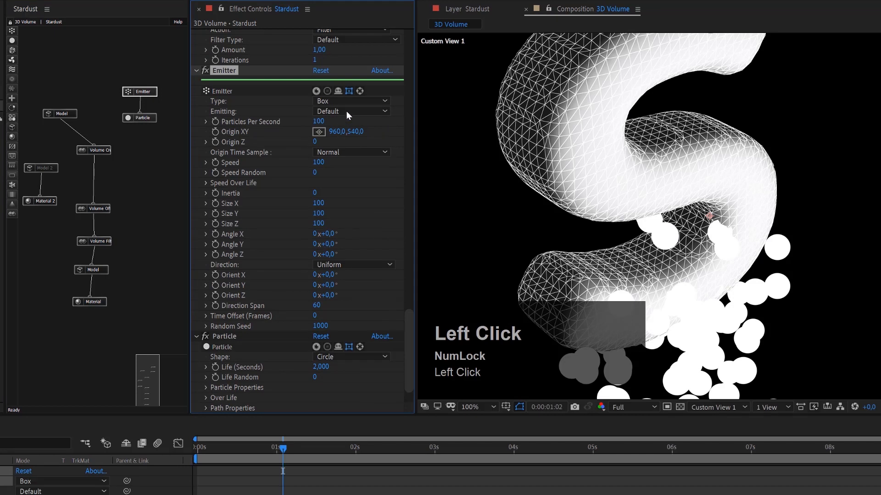
{"action": "left_click", "coordinate": [347, 110]}
{"action": "left_click", "coordinate": [352, 137]}
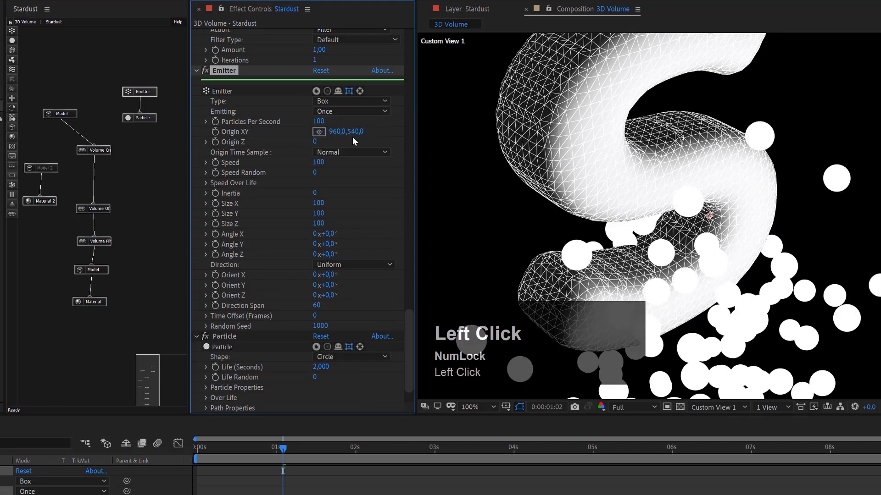
{"action": "left_click", "coordinate": [319, 164]}
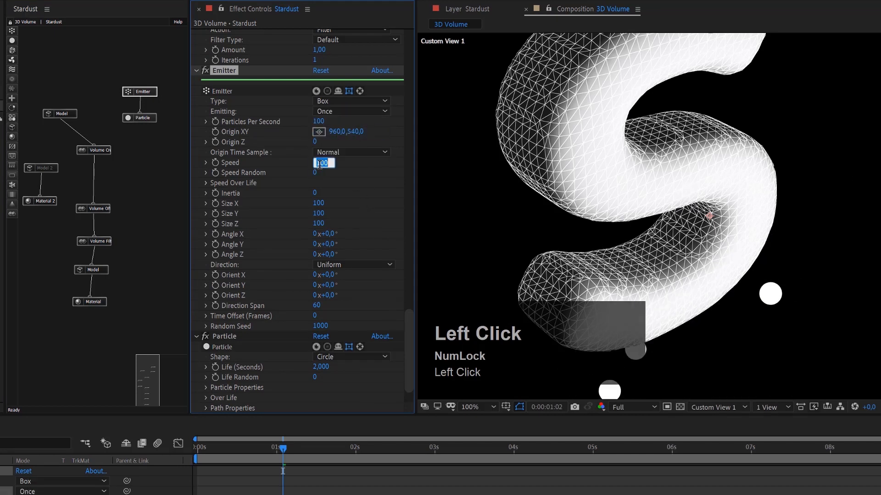
{"action": "type", "text": "10"}
{"action": "key", "text": "Return"}
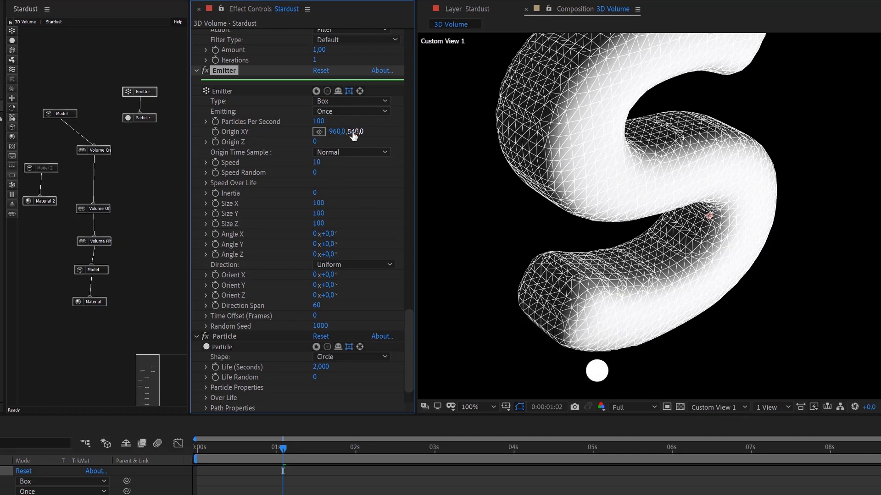
Try shifting the emitter's Origin XY, and undo the change.
{"action": "left_click_drag", "start_coordinate": [353, 135], "coordinate": [337, 133]}
{"action": "left_click_drag", "start_coordinate": [350, 132], "coordinate": [347, 140]}
{"action": "key", "text": "ctrl+z"}
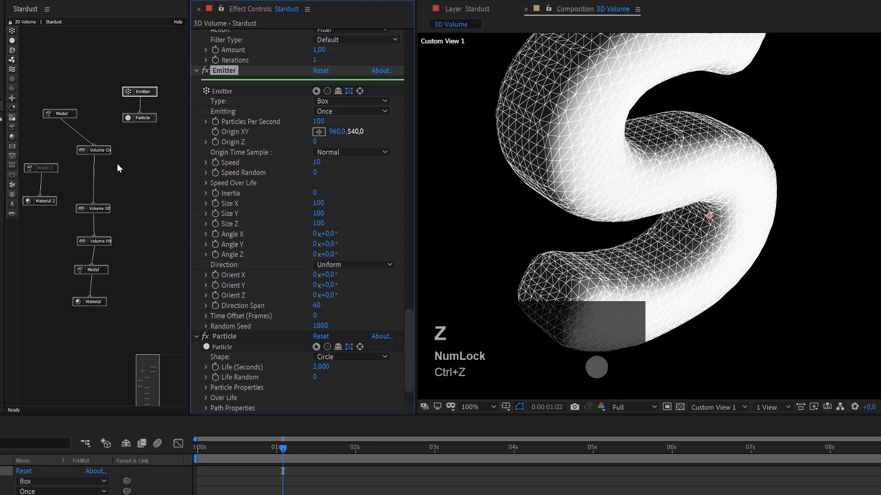
Enable Center in the Model Properties of both text model nodes, Model and Model 2.
{"action": "left_click", "coordinate": [64, 113]}
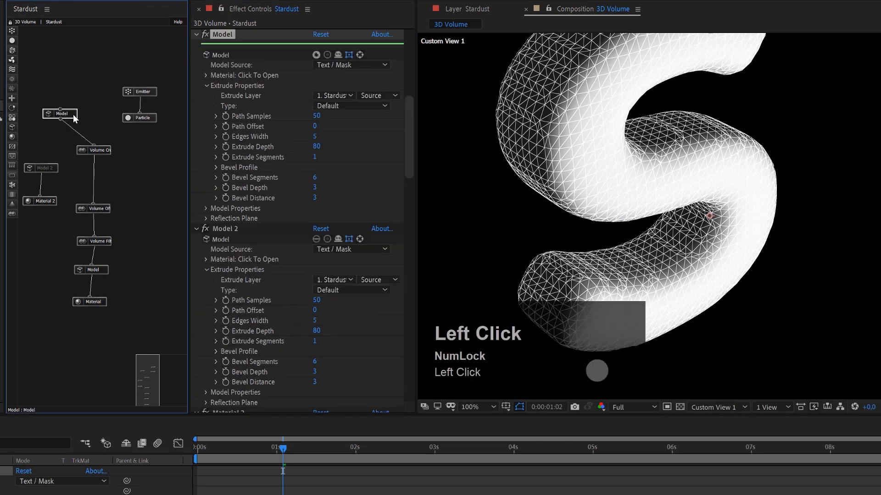
{"action": "left_click", "coordinate": [205, 208]}
{"action": "scroll", "coordinate": [299, 234], "scroll_direction": "down", "scroll_amount": 1}
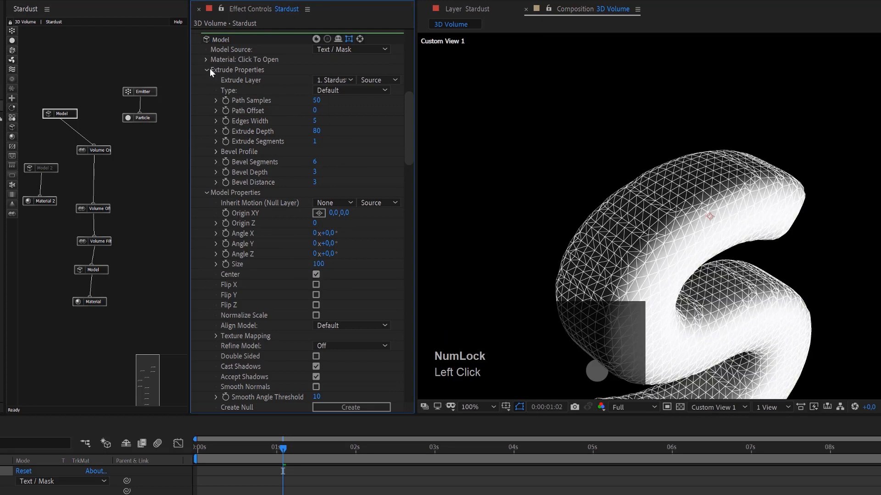
{"action": "left_click", "coordinate": [49, 166]}
{"action": "scroll", "coordinate": [300, 313], "scroll_direction": "down", "scroll_amount": 3}
{"action": "scroll", "coordinate": [300, 313], "scroll_direction": "down", "scroll_amount": 4}
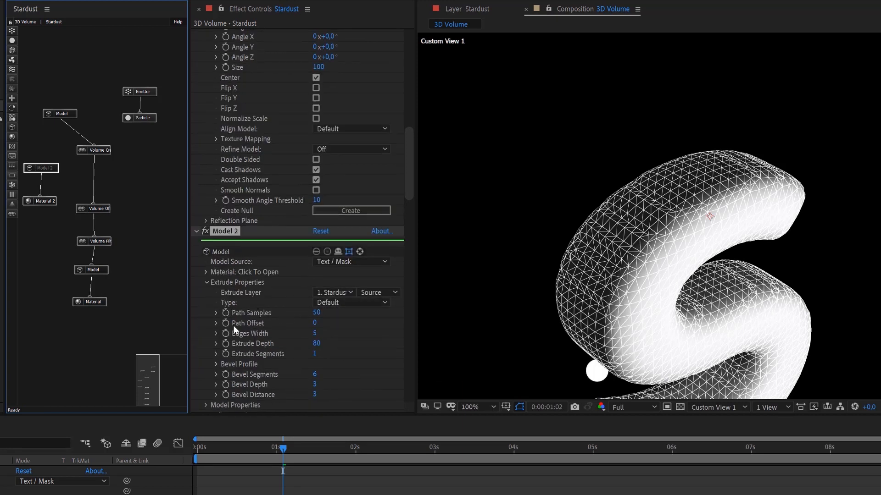
{"action": "scroll", "coordinate": [235, 363], "scroll_direction": "down", "scroll_amount": 6}
{"action": "left_click", "coordinate": [205, 270]}
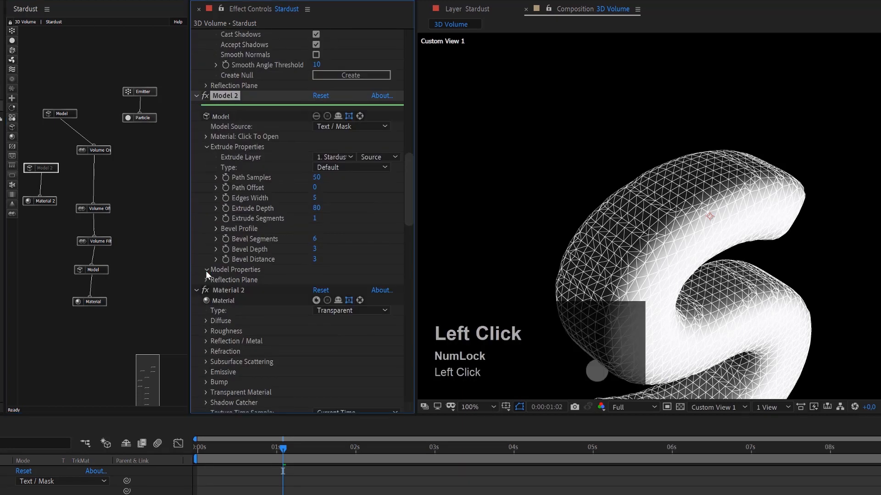
{"action": "left_click", "coordinate": [315, 275]}
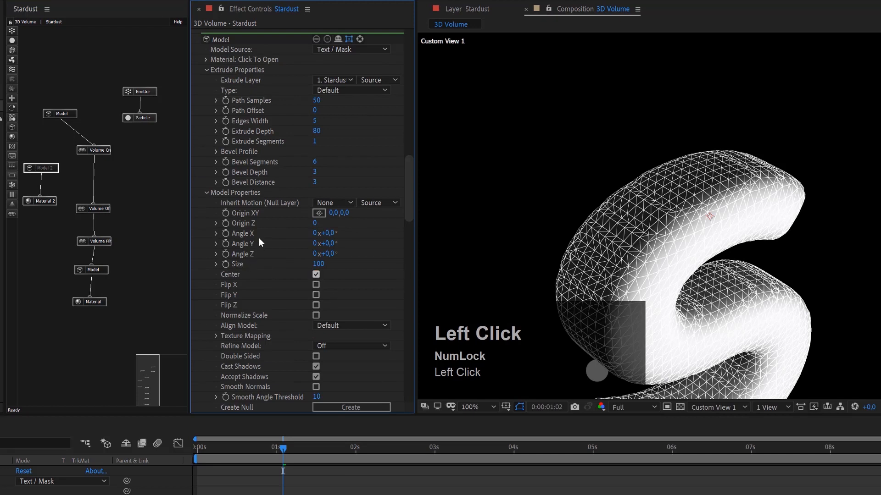
Reframe the centred letter in the custom view and set the emitter's Particles Per Second to 15000.
{"action": "left_click", "coordinate": [142, 91]}
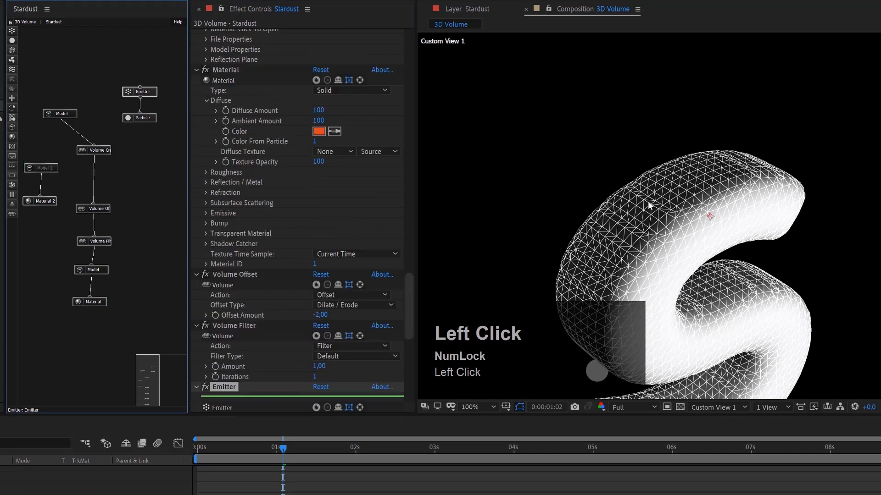
{"action": "key", "text": "c"}
{"action": "left_click_drag", "start_coordinate": [713, 208], "coordinate": [620, 223]}
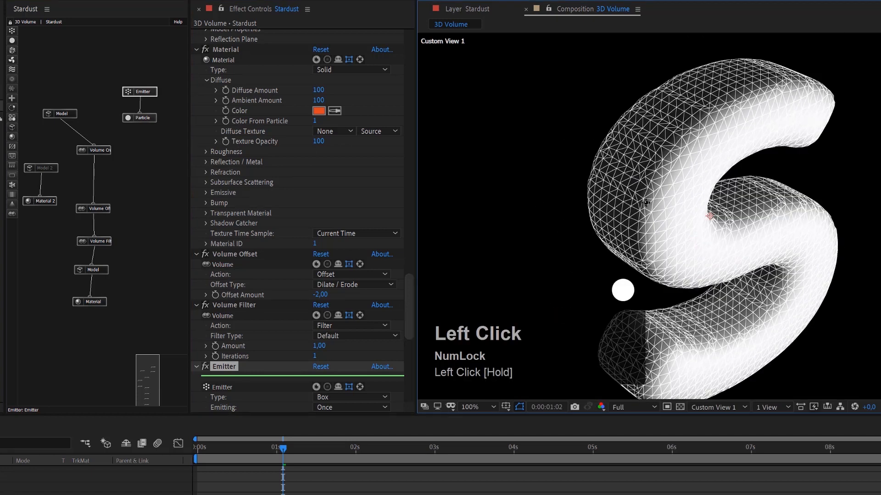
{"action": "left_click", "coordinate": [152, 92]}
{"action": "scroll", "coordinate": [315, 271], "scroll_direction": "down", "scroll_amount": 5}
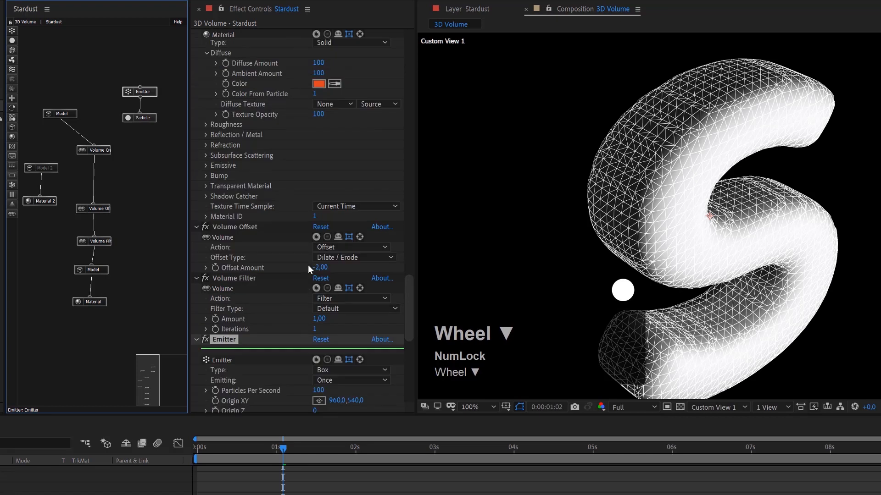
{"action": "left_click_drag", "start_coordinate": [330, 309], "coordinate": [395, 308]}
{"action": "left_click", "coordinate": [320, 312]}
{"action": "type", "text": "15000"}
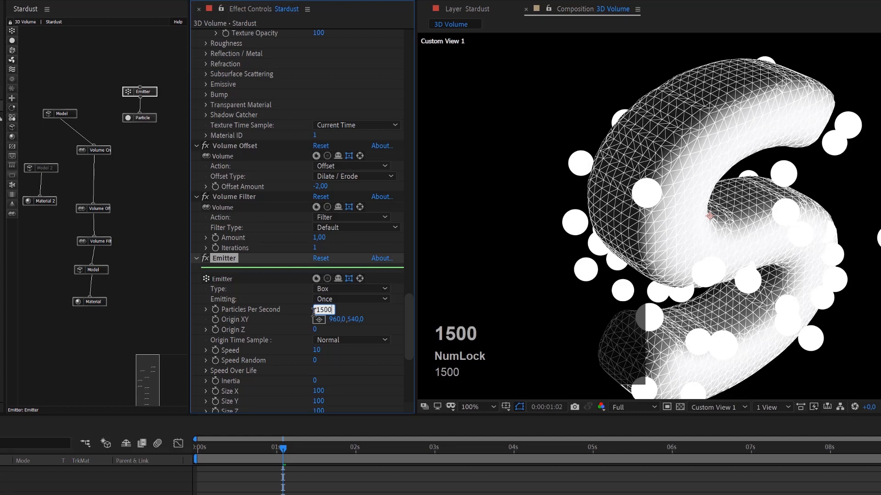
{"action": "key", "text": "Return"}
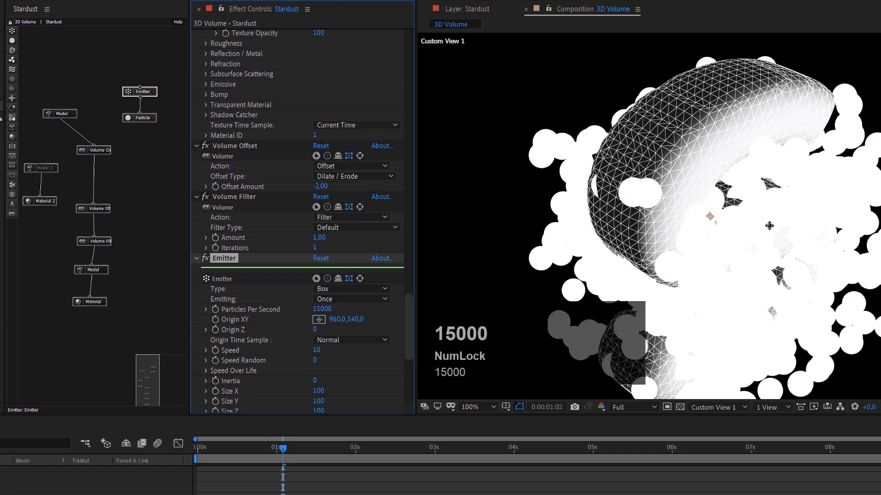
Set the box emitter's Size Y to 300 and Size X to 150.
{"action": "scroll", "coordinate": [682, 193], "scroll_direction": "down", "scroll_amount": 1}
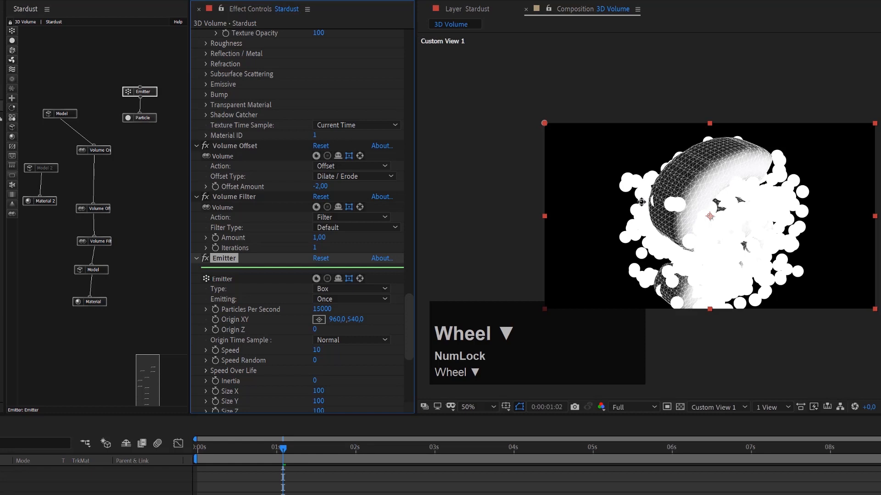
{"action": "scroll", "coordinate": [352, 361], "scroll_direction": "down", "scroll_amount": 1}
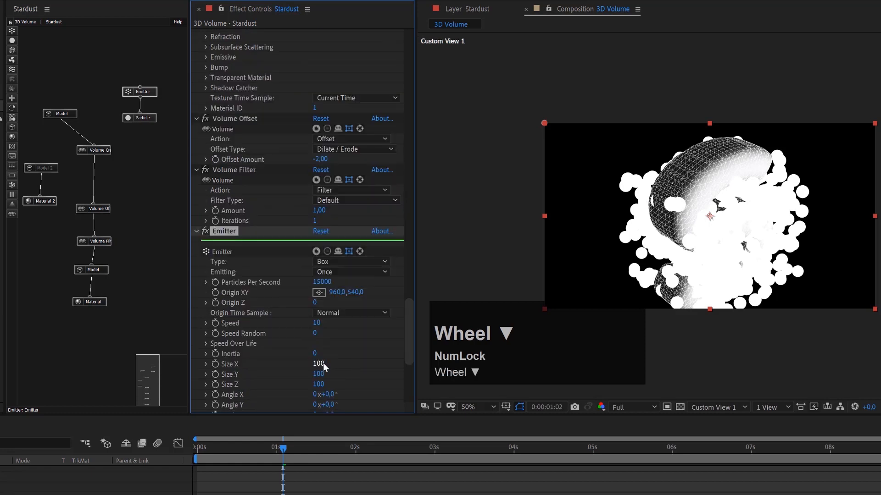
{"action": "scroll", "coordinate": [323, 363], "scroll_direction": "down", "scroll_amount": 1}
{"action": "left_click", "coordinate": [321, 346]}
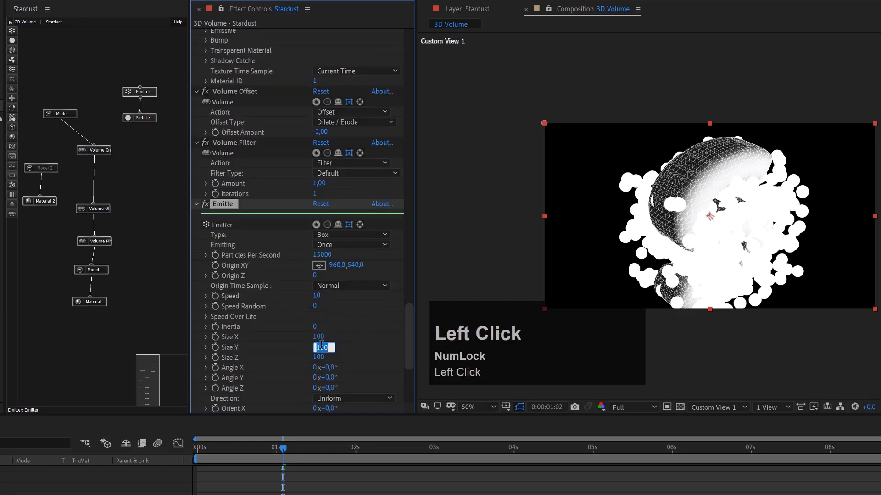
{"action": "type", "text": "300"}
{"action": "key", "text": "Return"}
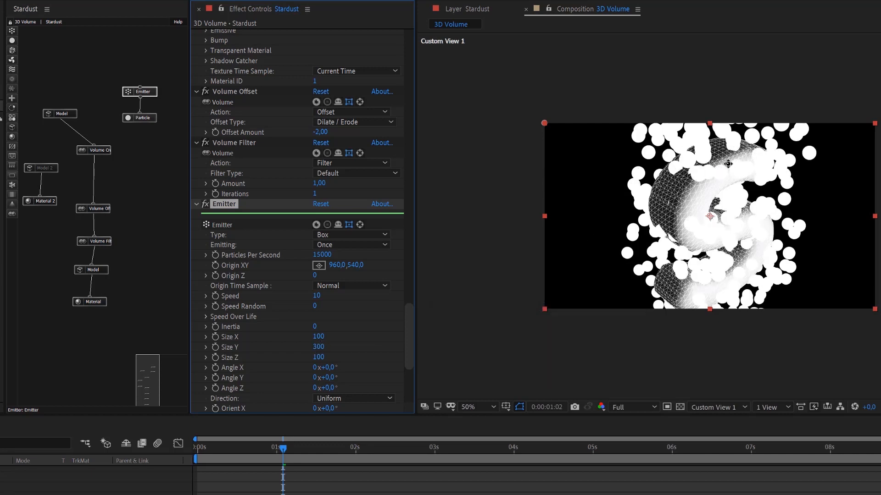
{"action": "left_click", "coordinate": [319, 336]}
{"action": "type", "text": "150"}
{"action": "key", "text": "Return"}
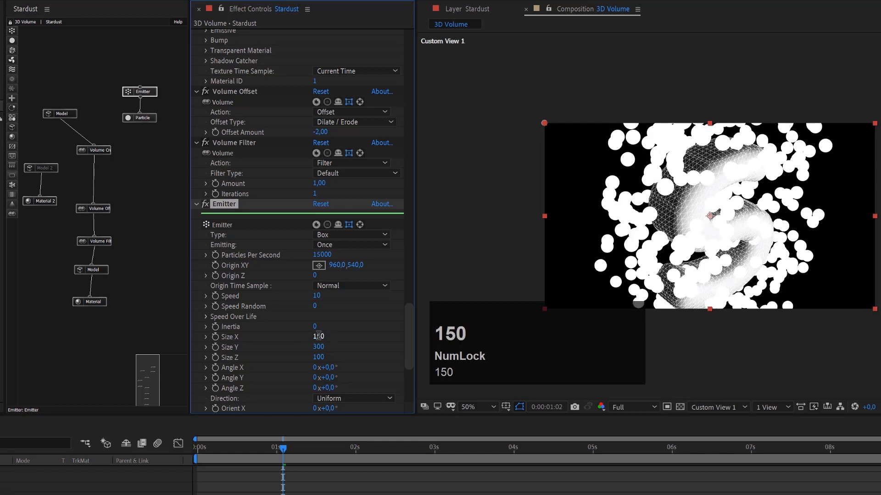
{"action": "scroll", "coordinate": [689, 243], "scroll_direction": "up", "scroll_amount": 2}
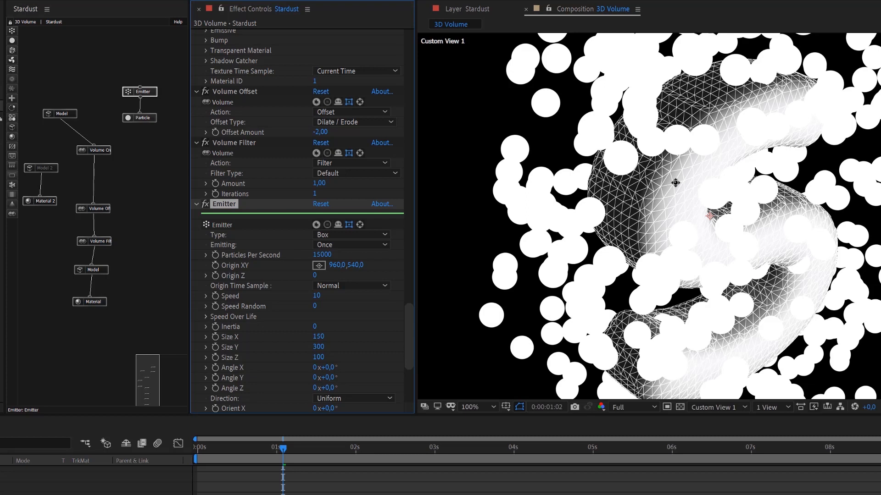
{"action": "scroll", "coordinate": [676, 183], "scroll_direction": "down", "scroll_amount": 2}
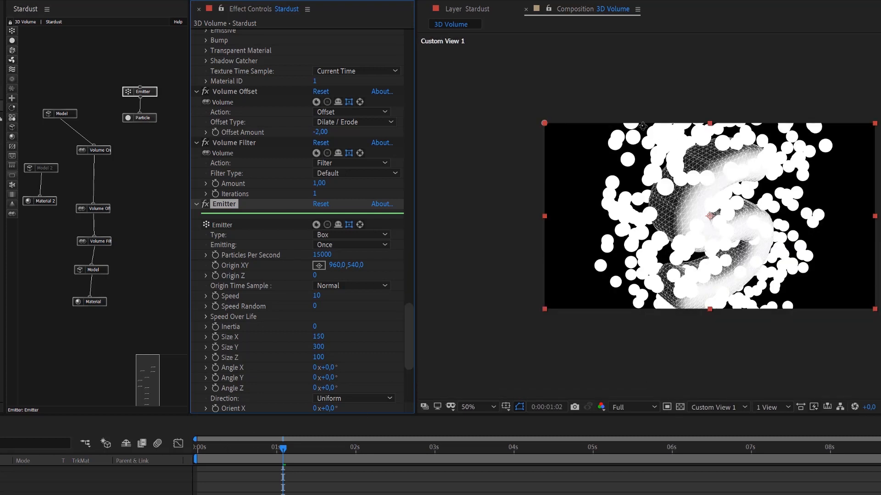
Change the Particle node's Shape to Model.
{"action": "left_click", "coordinate": [148, 120]}
{"action": "scroll", "coordinate": [351, 325], "scroll_direction": "down", "scroll_amount": 3}
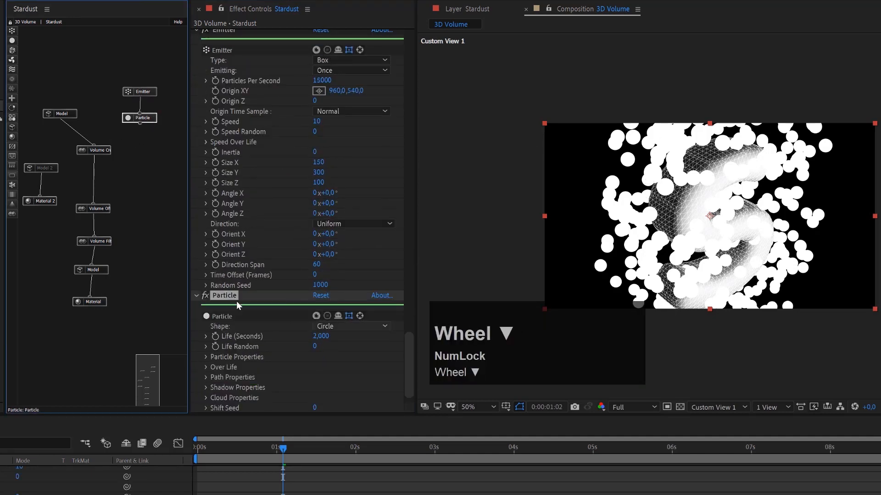
{"action": "left_click", "coordinate": [356, 326]}
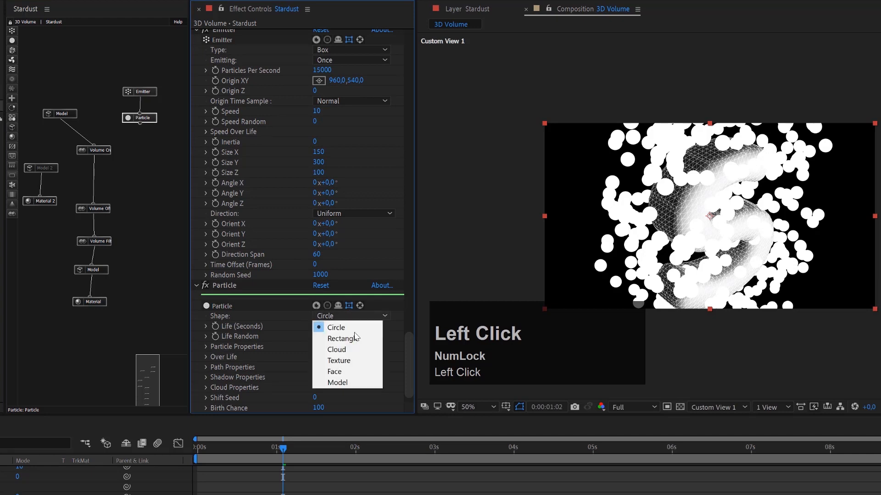
{"action": "left_click", "coordinate": [338, 382]}
{"action": "scroll", "coordinate": [339, 366], "scroll_direction": "down", "scroll_amount": 5}
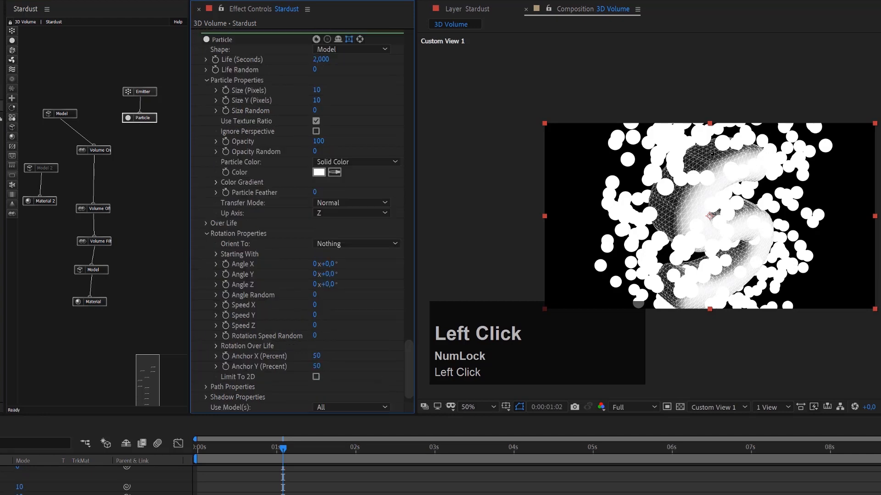
{"action": "scroll", "coordinate": [744, 172], "scroll_direction": "up", "scroll_amount": 2}
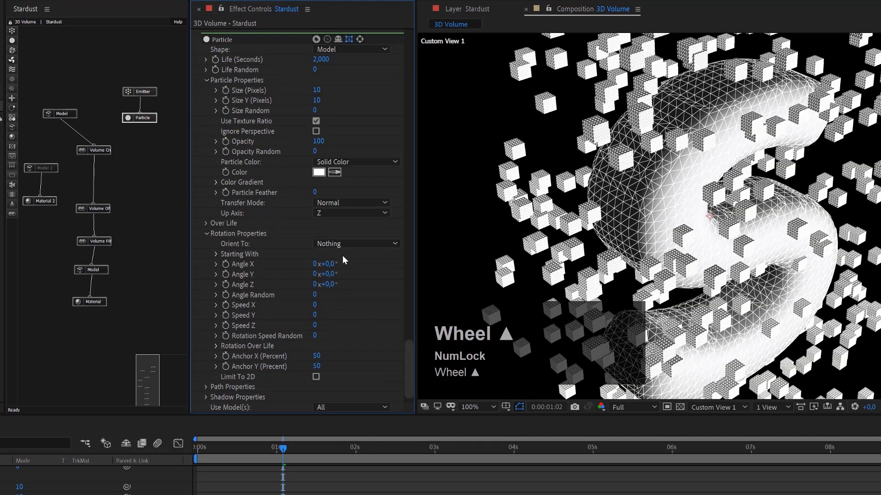
Set the Particle node's Size (Pixels) to 30 and Size Random to 75.
{"action": "left_click", "coordinate": [134, 122]}
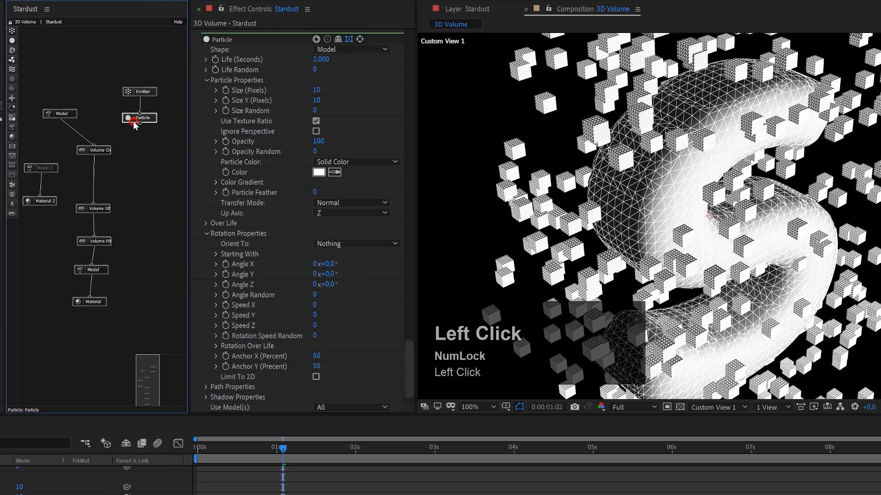
{"action": "left_click", "coordinate": [317, 106]}
{"action": "type", "text": "30"}
{"action": "key", "text": "Return"}
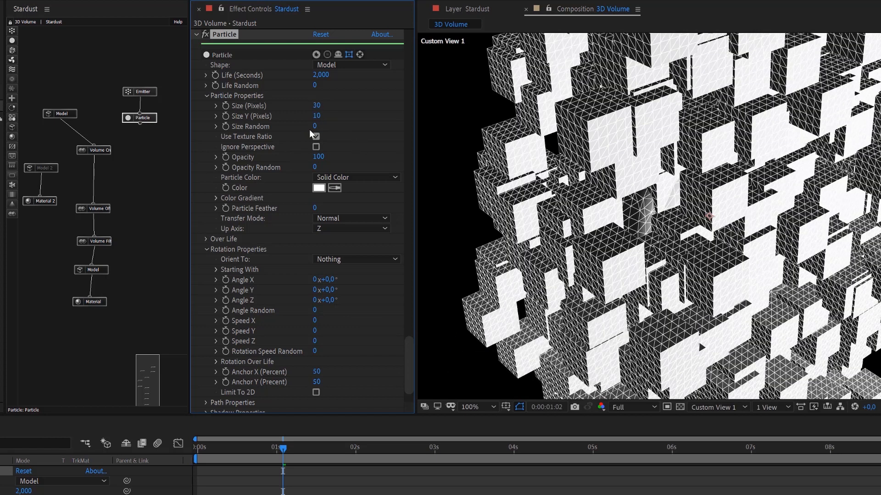
{"action": "left_click", "coordinate": [316, 127]}
{"action": "type", "text": "75"}
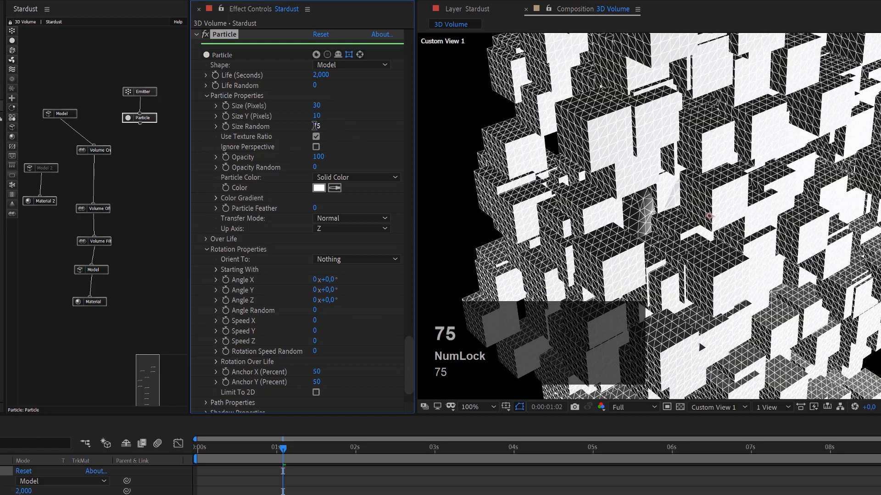
{"action": "key", "text": "Return"}
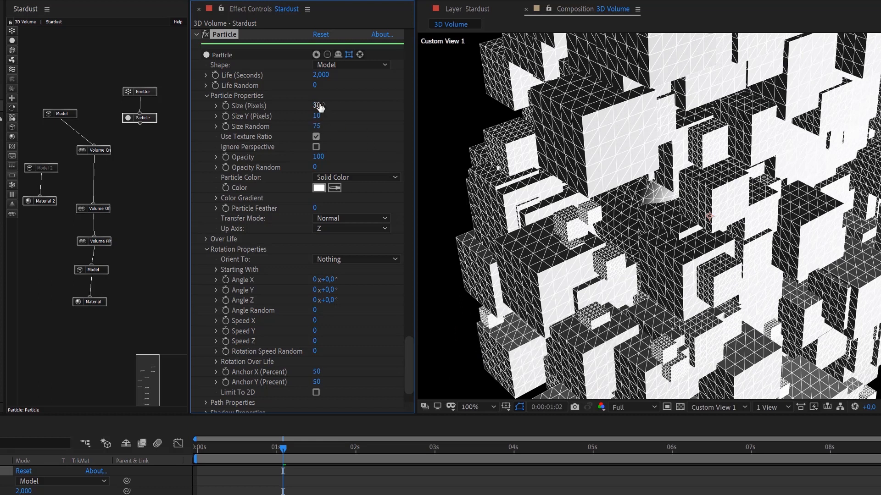
Apply the preset curve that decays from full size to zero to the particles' Size Over Life, and go to 0:00:00:02.
{"action": "left_click", "coordinate": [206, 239]}
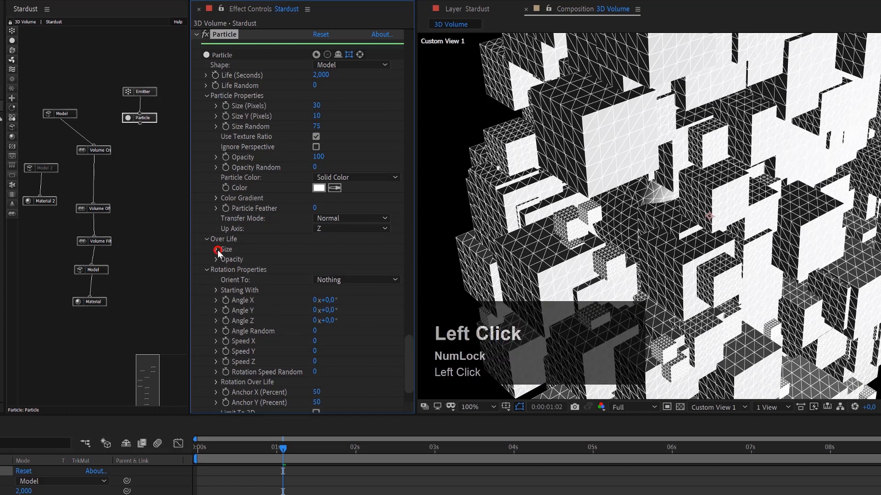
{"action": "left_click", "coordinate": [217, 250]}
{"action": "left_click", "coordinate": [331, 330]}
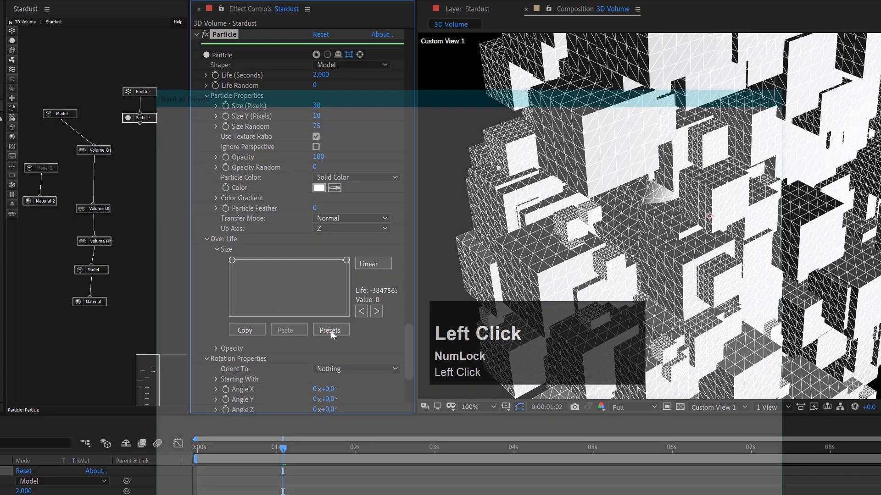
{"action": "left_click", "coordinate": [589, 278]}
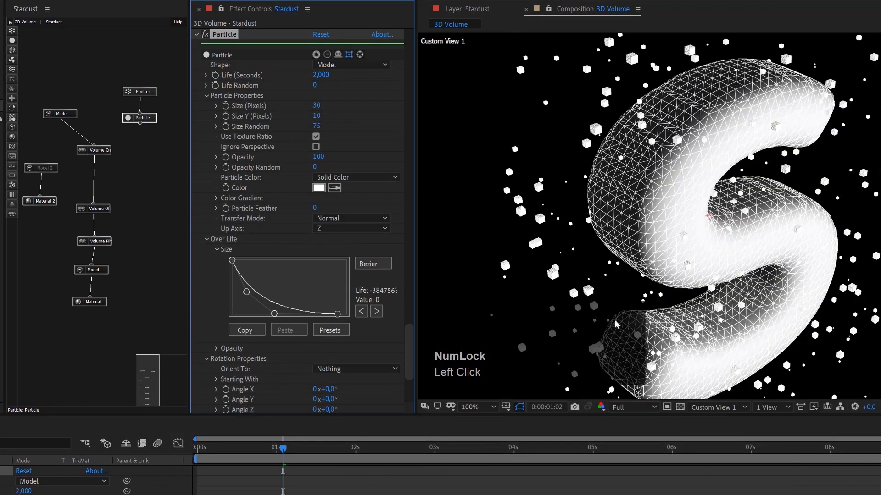
{"action": "left_click_drag", "start_coordinate": [218, 454], "coordinate": [204, 473]}
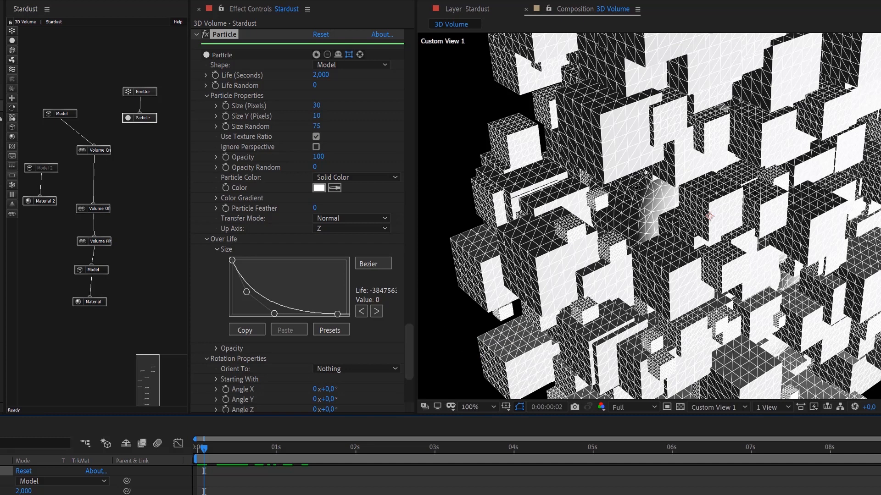
Turn off Preview in Stardust's Render Settings to display the full render.
{"action": "left_click_drag", "start_coordinate": [409, 355], "coordinate": [418, 14]}
{"action": "left_click", "coordinate": [316, 152]}
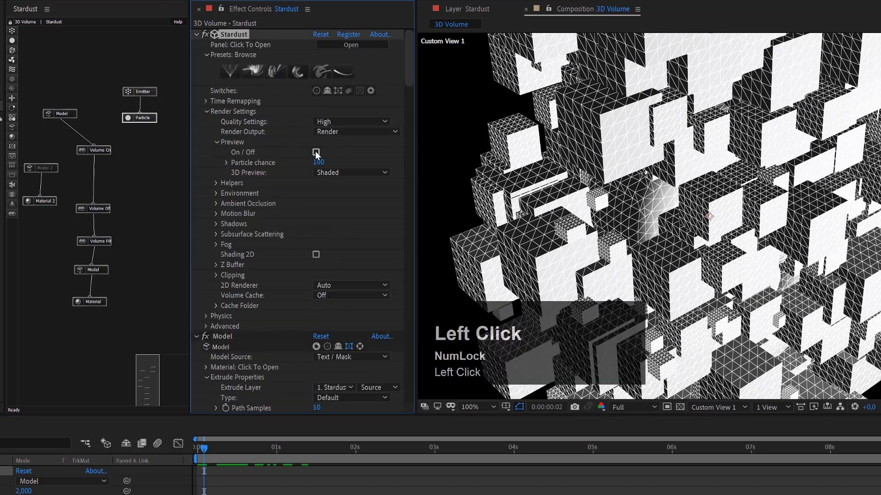
{"action": "left_click_drag", "start_coordinate": [410, 67], "coordinate": [410, 120]}
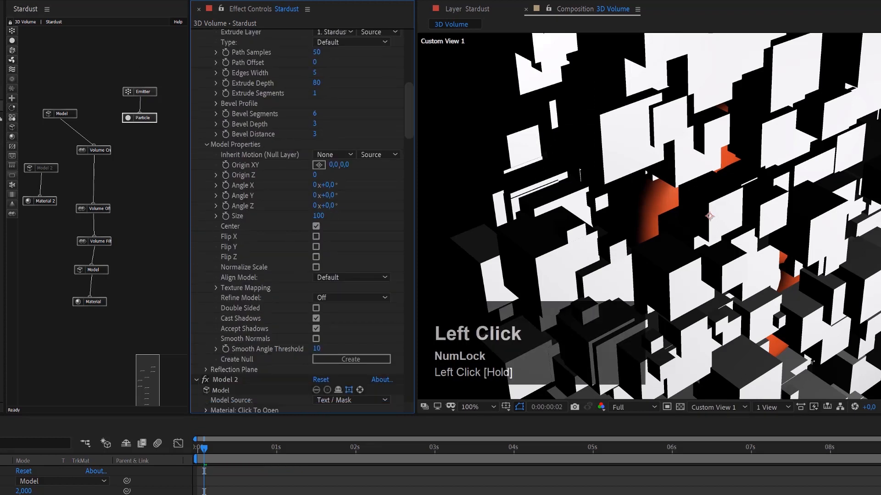
Add an ambient light with an intensity of 5% to the composition.
{"action": "left_click", "coordinate": [1, 1]}
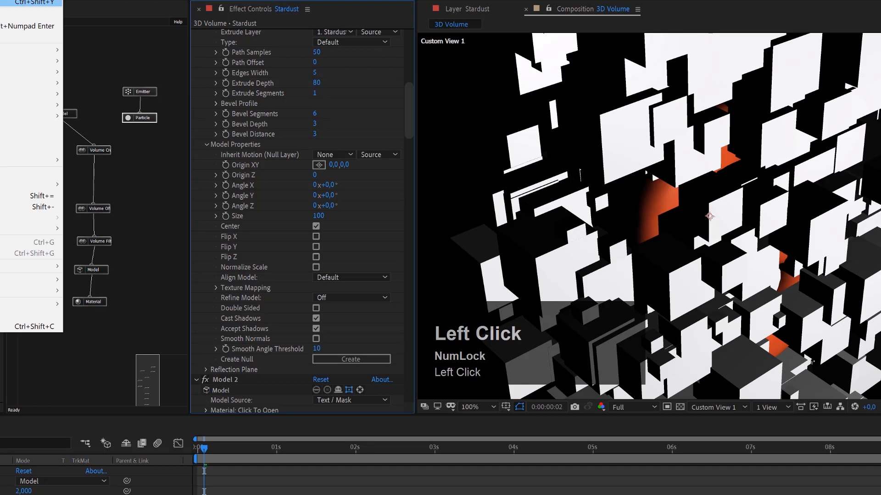
{"action": "left_click", "coordinate": [108, 16]}
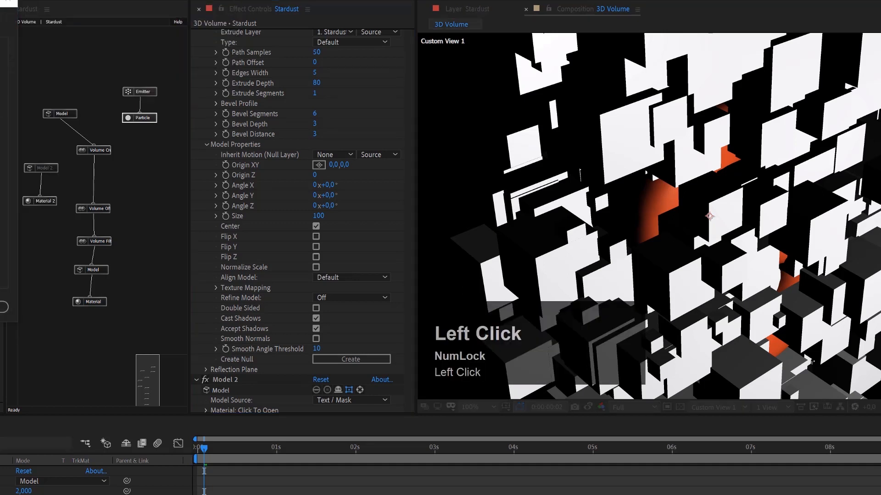
{"action": "key", "text": "5"}
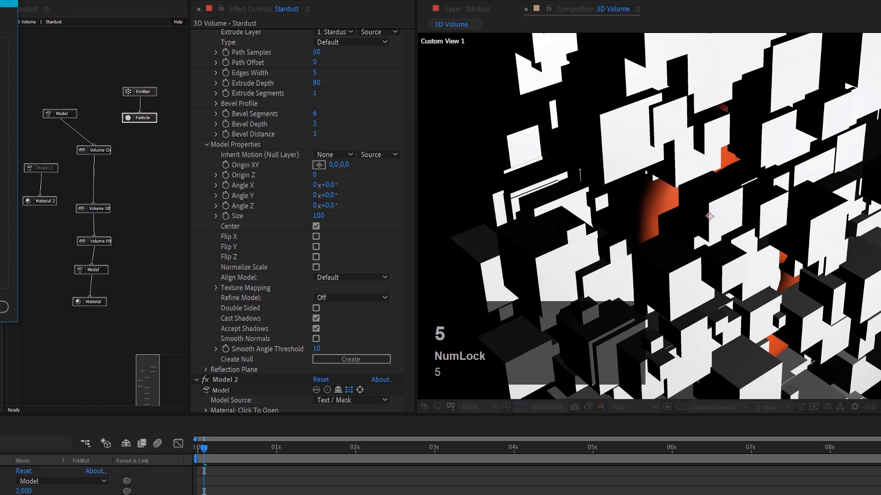
{"action": "left_click", "coordinate": [1, 307]}
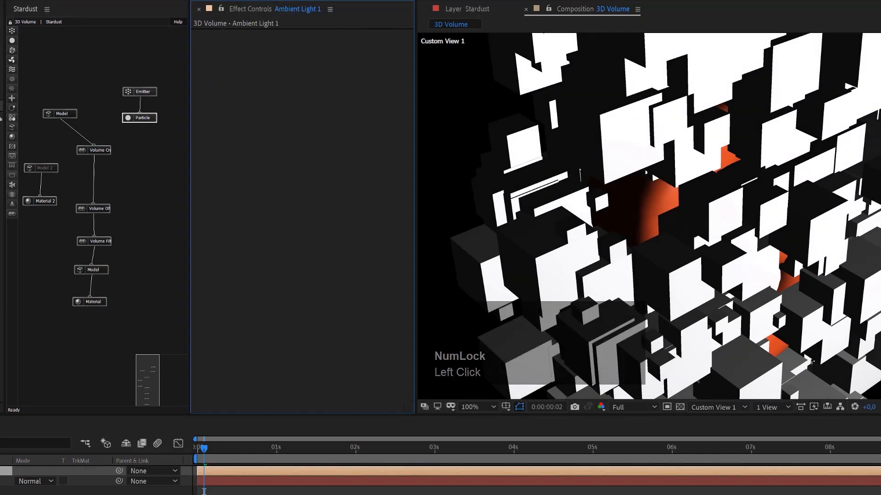
Set the ambient light's Intensity to 15%.
{"action": "key", "text": "a"}
{"action": "key", "text": "a"}
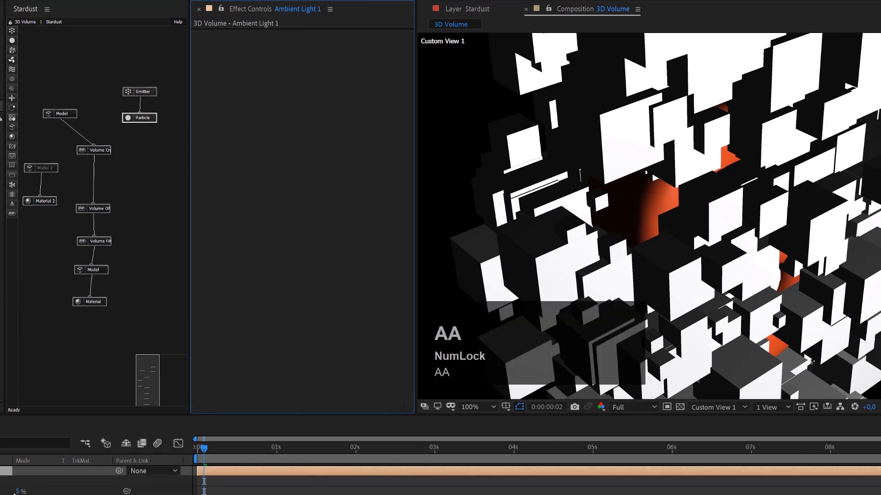
{"action": "left_click", "coordinate": [18, 491]}
{"action": "type", "text": "15"}
{"action": "key", "text": "Return"}
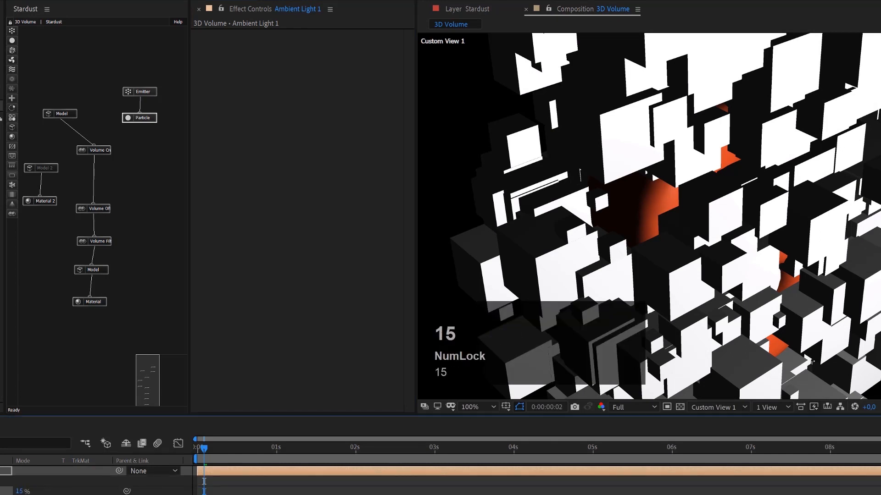
Connect the Particle node's output to the Volume Creator node in the Stardust node graph.
{"action": "left_click", "coordinate": [646, 301]}
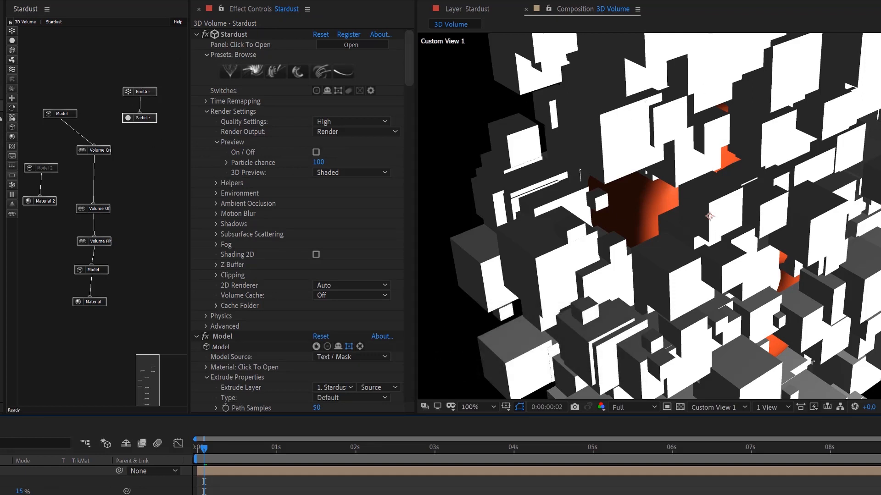
{"action": "left_click", "coordinate": [107, 132]}
{"action": "left_click", "coordinate": [105, 151]}
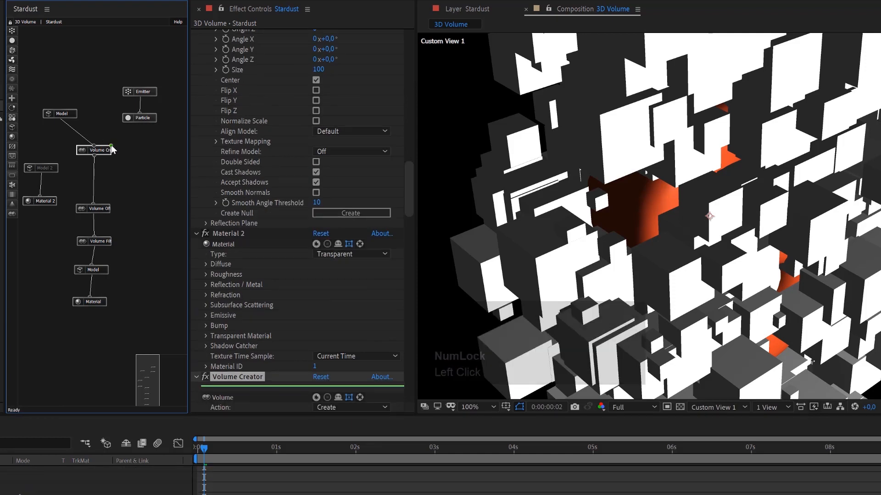
{"action": "left_click_drag", "start_coordinate": [140, 123], "coordinate": [109, 150]}
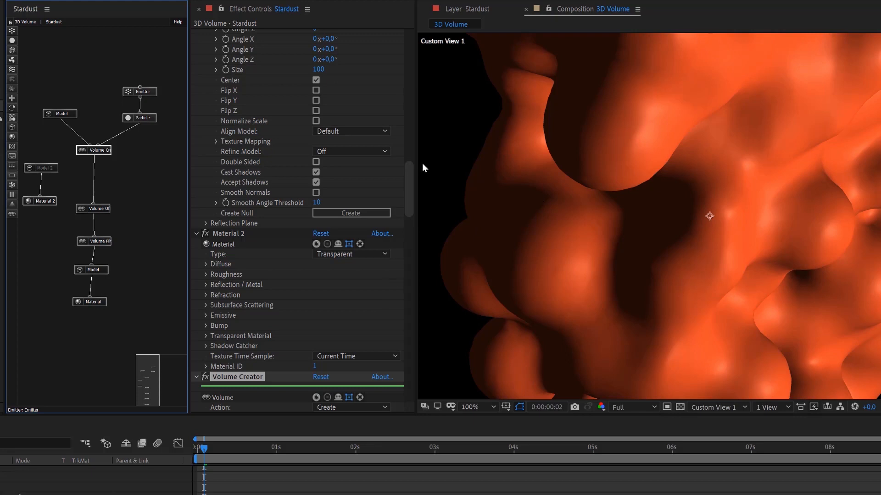
Set the Volume Creator's Boolean mode to Difference.
{"action": "left_click_drag", "start_coordinate": [410, 184], "coordinate": [389, 220]}
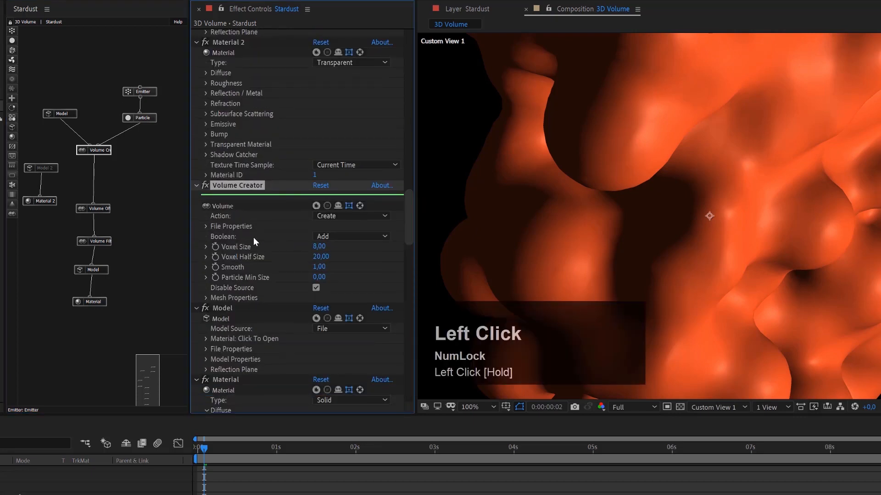
{"action": "left_click", "coordinate": [334, 235]}
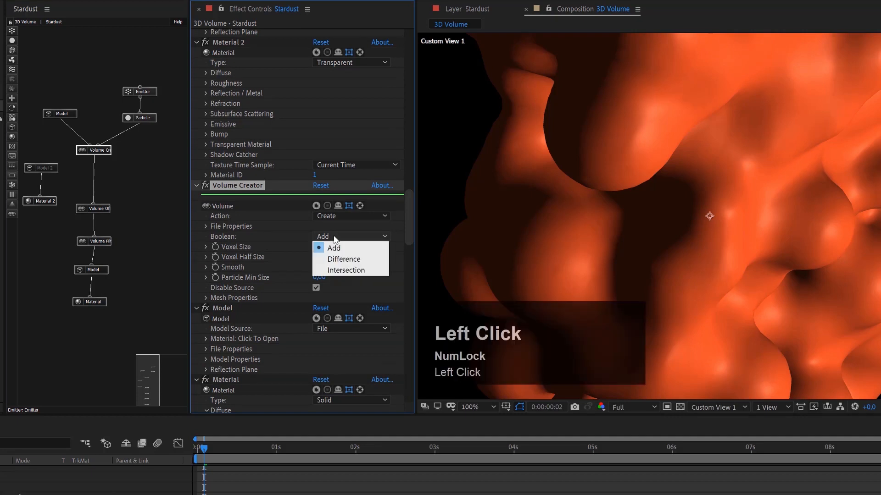
{"action": "left_click", "coordinate": [353, 260]}
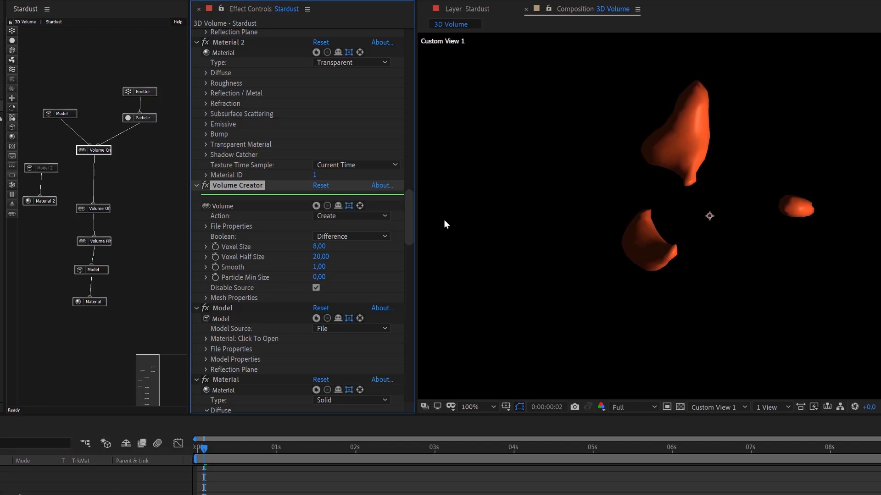
Examine several frames between 0:00:00:01 and 0:00:01:05 for how the shrinking particles cut the letter.
{"action": "left_click", "coordinate": [219, 449]}
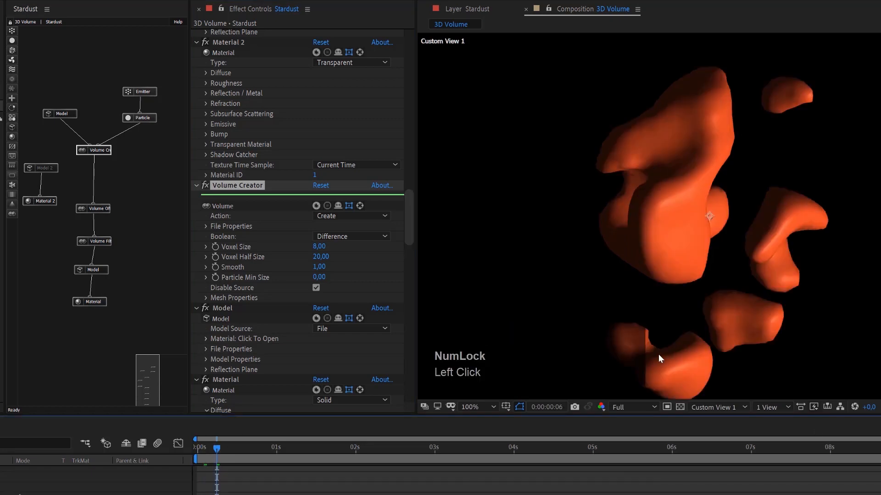
{"action": "left_click", "coordinate": [239, 448]}
{"action": "left_click", "coordinate": [269, 449]}
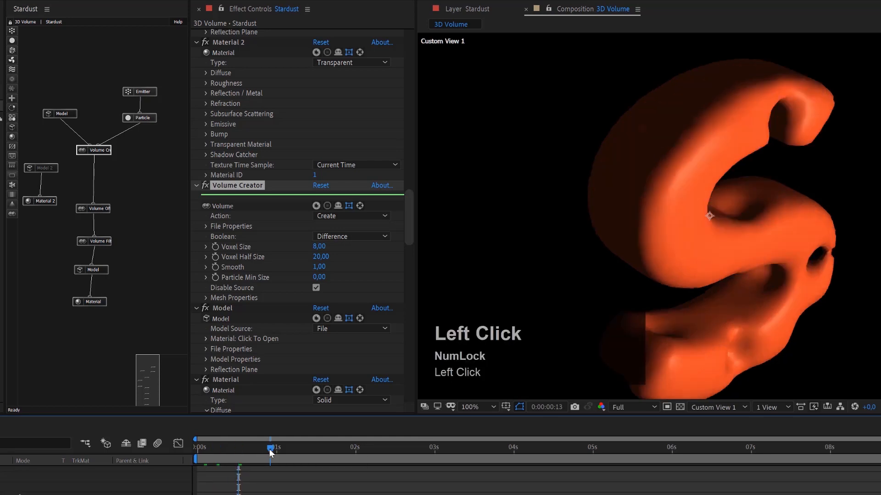
{"action": "left_click", "coordinate": [293, 450]}
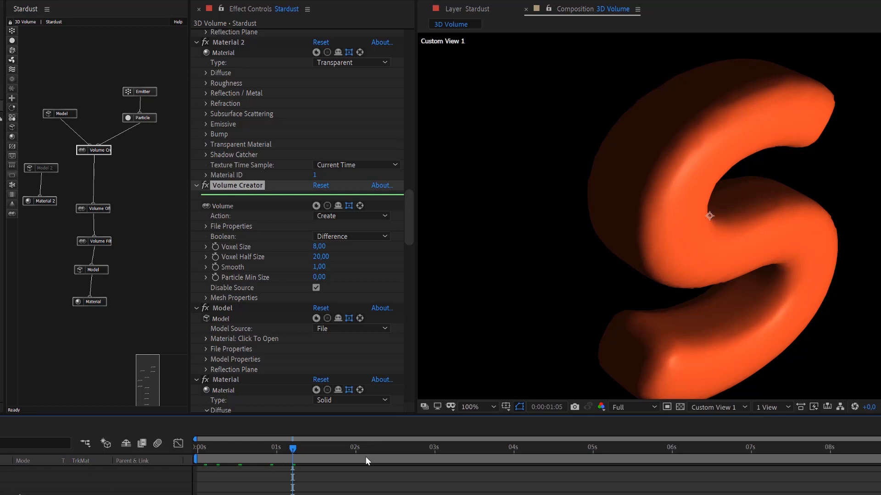
{"action": "left_click", "coordinate": [230, 447]}
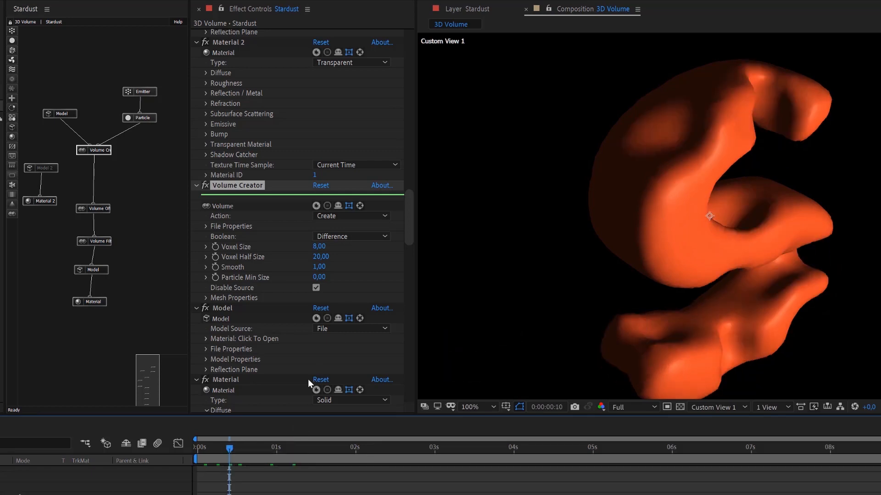
{"action": "left_click", "coordinate": [220, 448]}
{"action": "left_click_drag", "start_coordinate": [221, 450], "coordinate": [201, 449]}
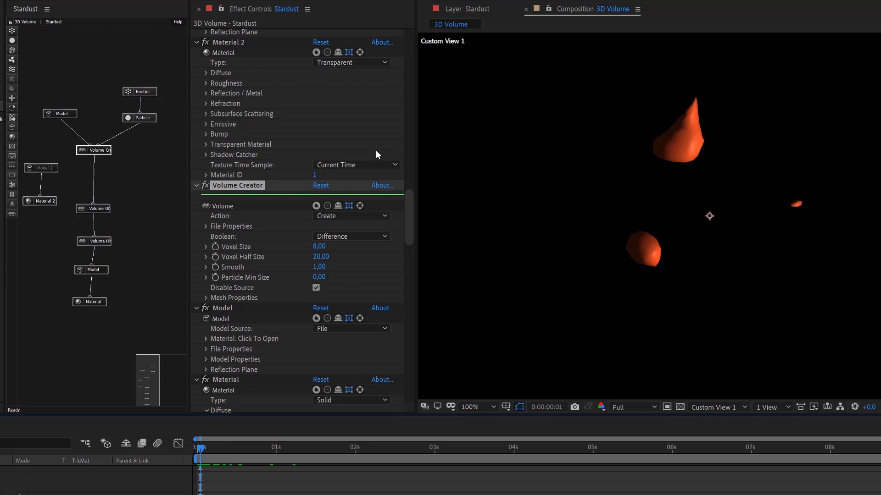
Set the box emitter's Particles Per Second to 20000.
{"action": "scroll", "coordinate": [342, 255], "scroll_direction": "up", "scroll_amount": 3}
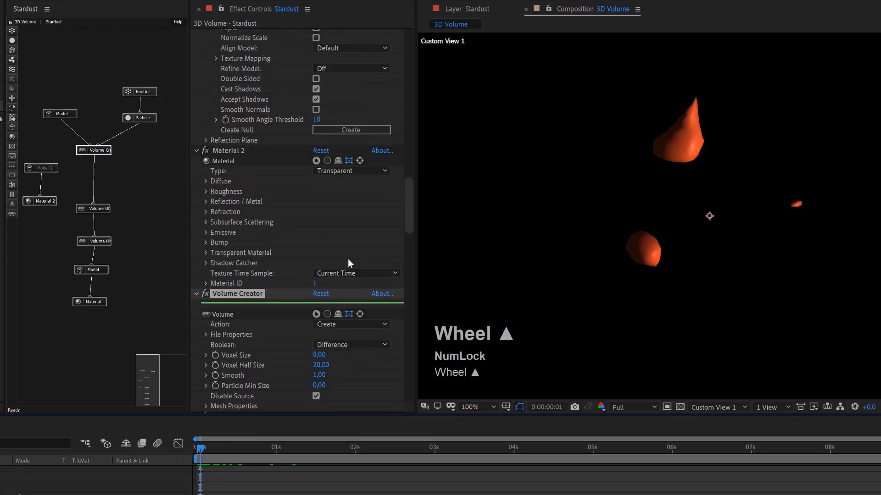
{"action": "left_click", "coordinate": [150, 92]}
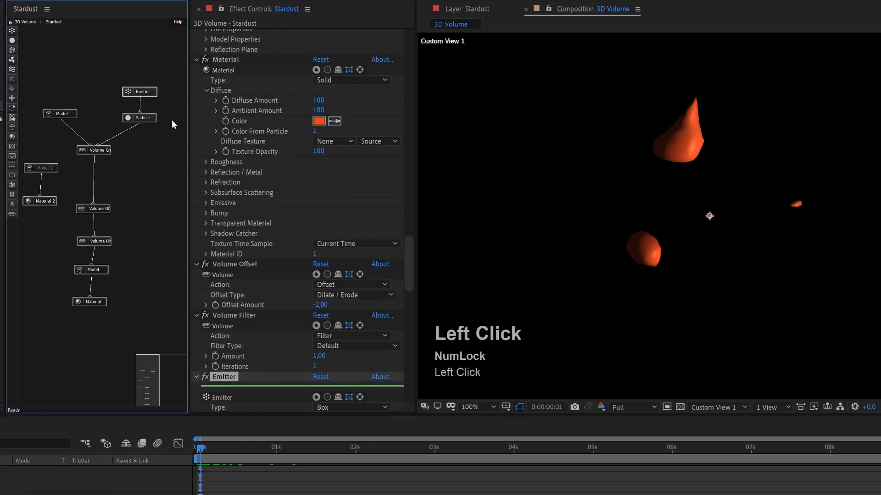
{"action": "scroll", "coordinate": [331, 150], "scroll_direction": "up", "scroll_amount": 4}
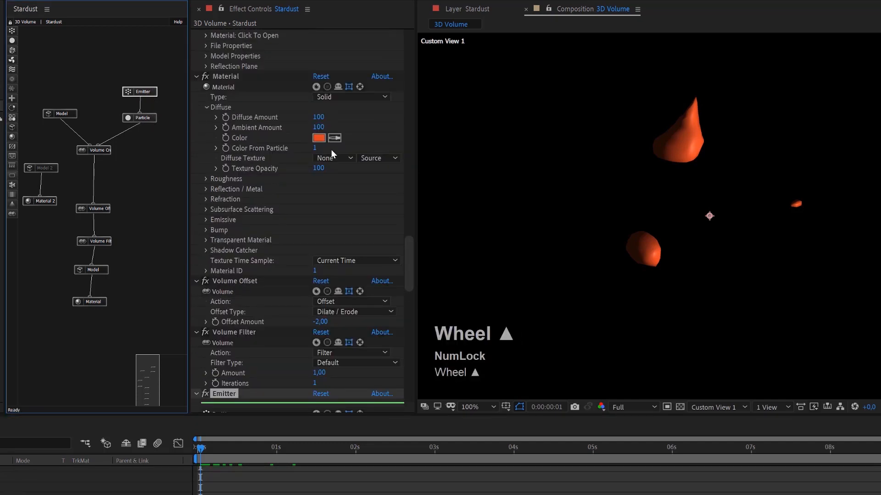
{"action": "left_click", "coordinate": [140, 91]}
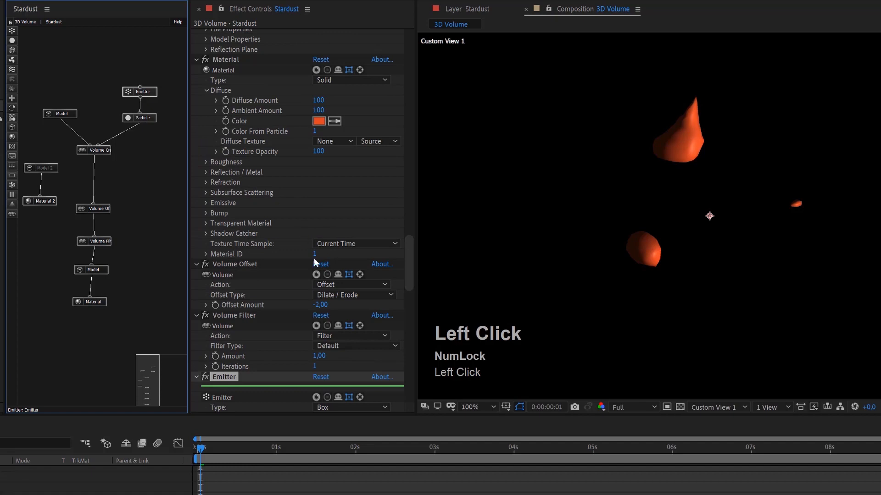
{"action": "scroll", "coordinate": [284, 300], "scroll_direction": "down", "scroll_amount": 1}
{"action": "scroll", "coordinate": [282, 299], "scroll_direction": "down", "scroll_amount": 3}
{"action": "left_click", "coordinate": [332, 322]}
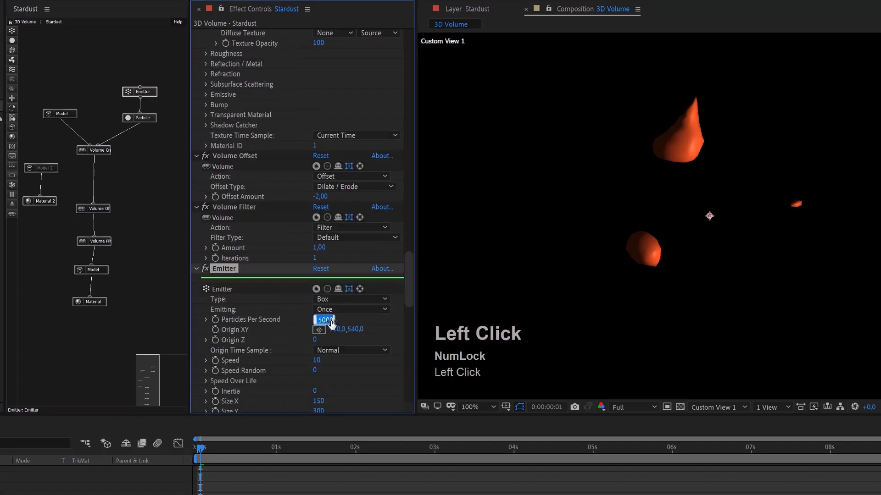
{"action": "type", "text": "20000"}
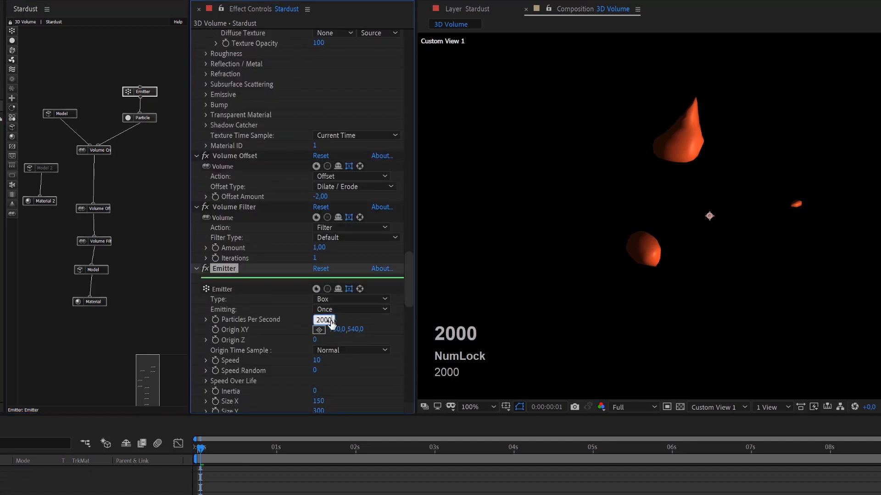
{"action": "key", "text": "Return"}
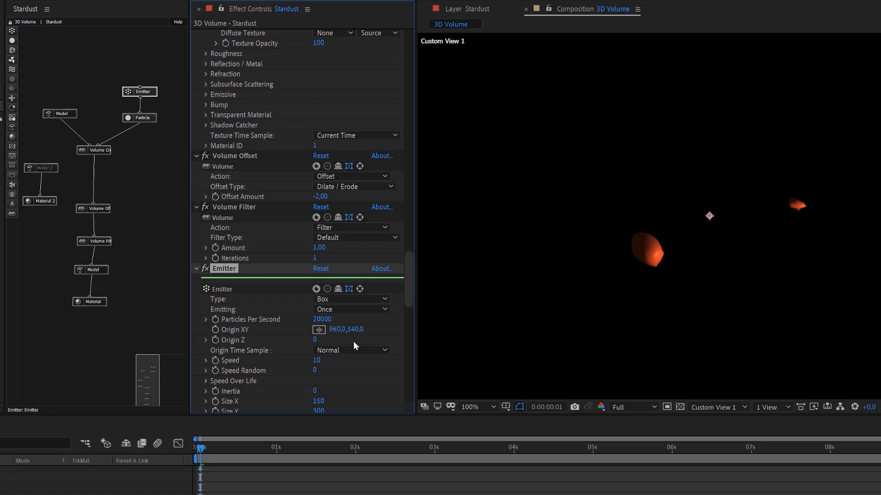
Set the Particle node's Size (Pixels) to 36 and Size Random to 90.
{"action": "scroll", "coordinate": [353, 341], "scroll_direction": "down", "scroll_amount": 3}
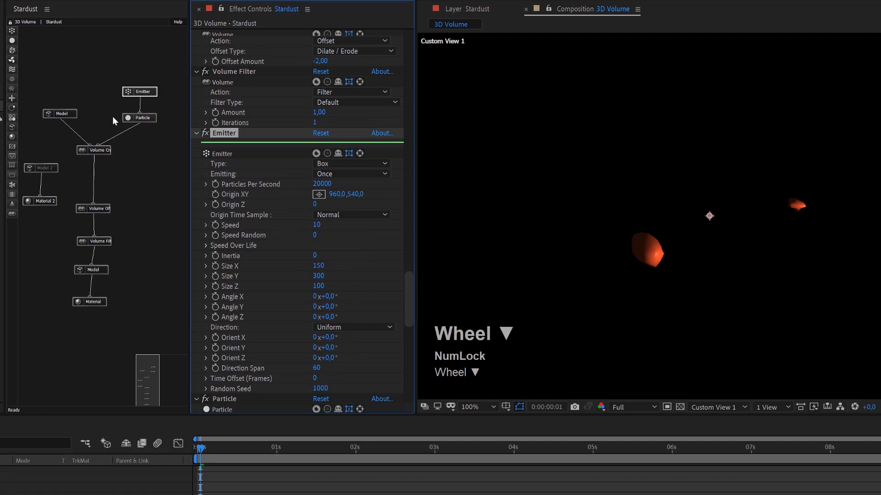
{"action": "left_click", "coordinate": [148, 122]}
{"action": "scroll", "coordinate": [345, 279], "scroll_direction": "down", "scroll_amount": 4}
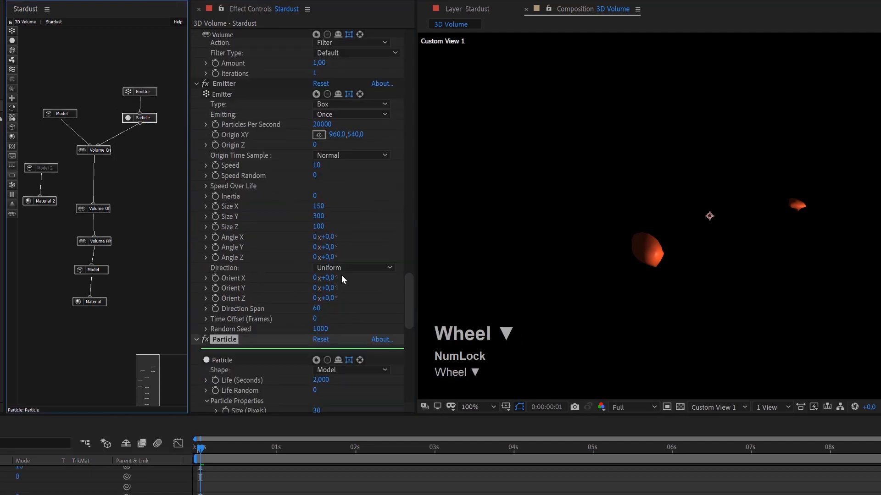
{"action": "left_click", "coordinate": [317, 276]}
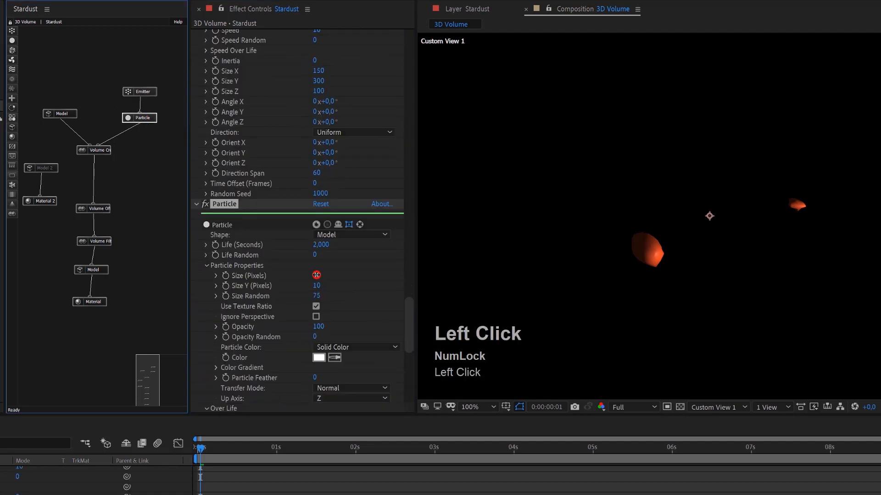
{"action": "type", "text": "36"}
{"action": "key", "text": "Return"}
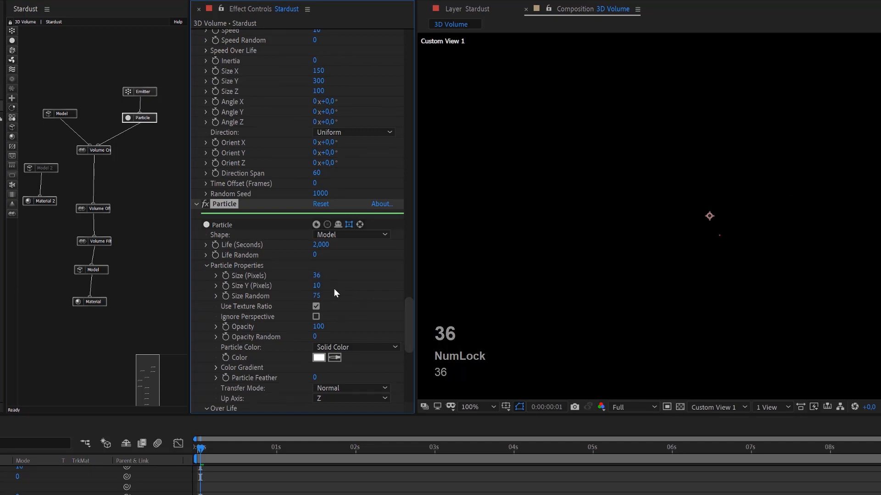
{"action": "left_click", "coordinate": [317, 296]}
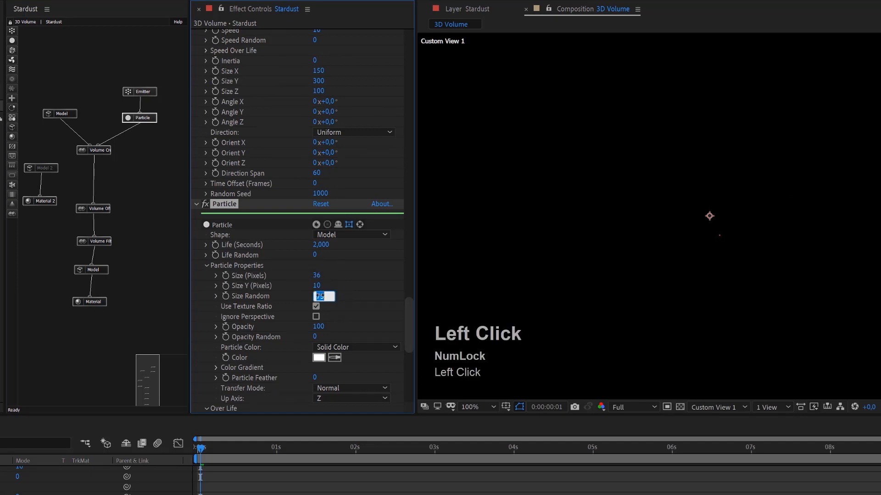
{"action": "type", "text": "90"}
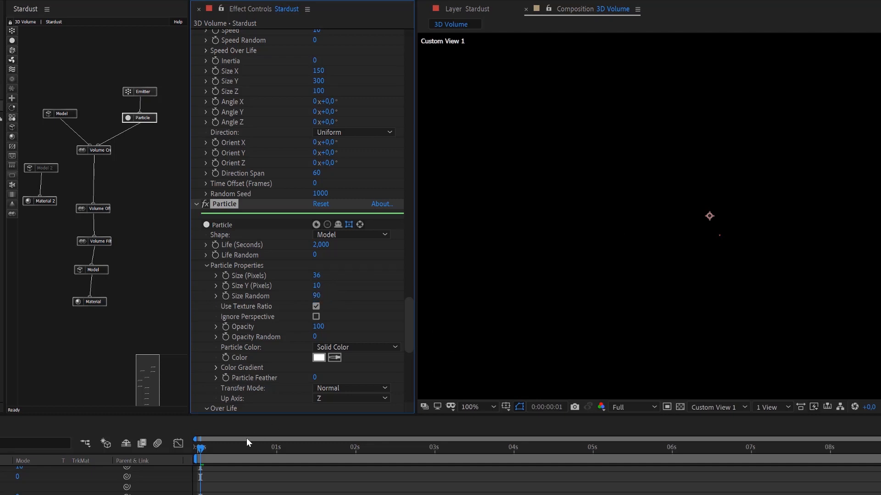
{"action": "type", "text": "b"}
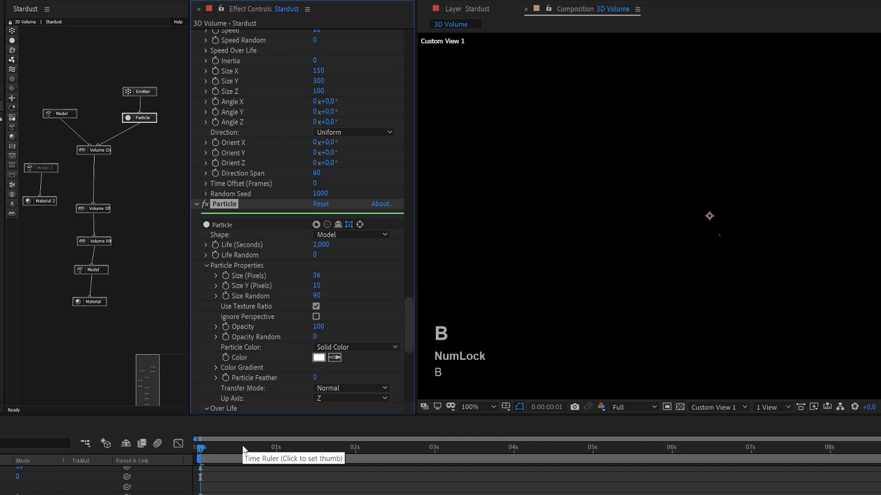
Limit the work area to the range from 0:00:00:01 to 0:00:02:00 and play a preview.
{"action": "left_click", "coordinate": [355, 449]}
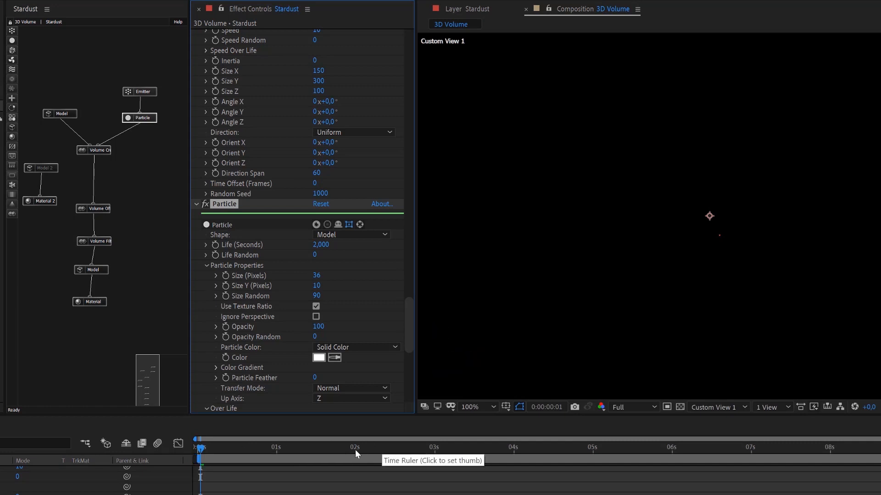
{"action": "key", "text": "n"}
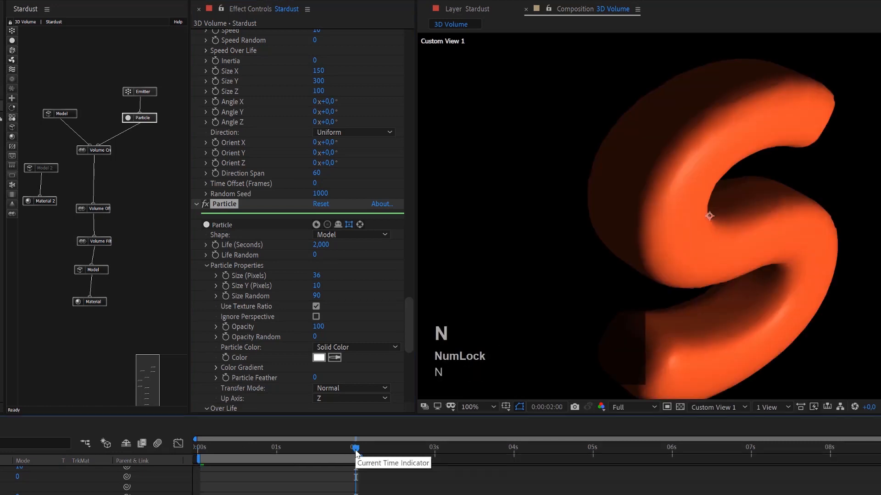
{"action": "key", "text": "space"}
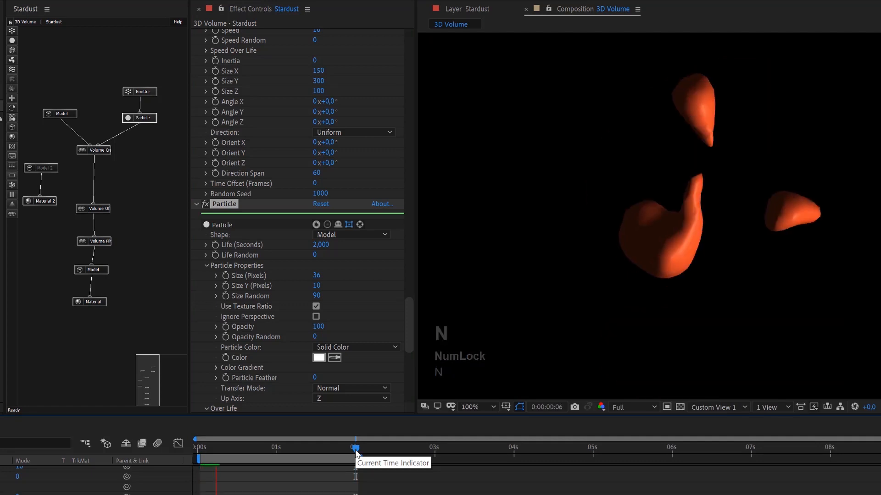
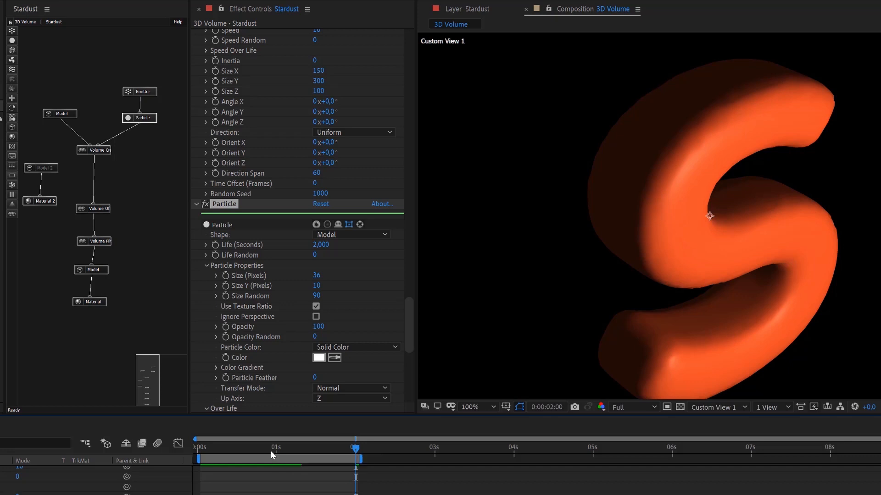
Preview the letter animation before and after setting the Volume Creator's Voxel Size to 2.
{"action": "key", "text": "space"}
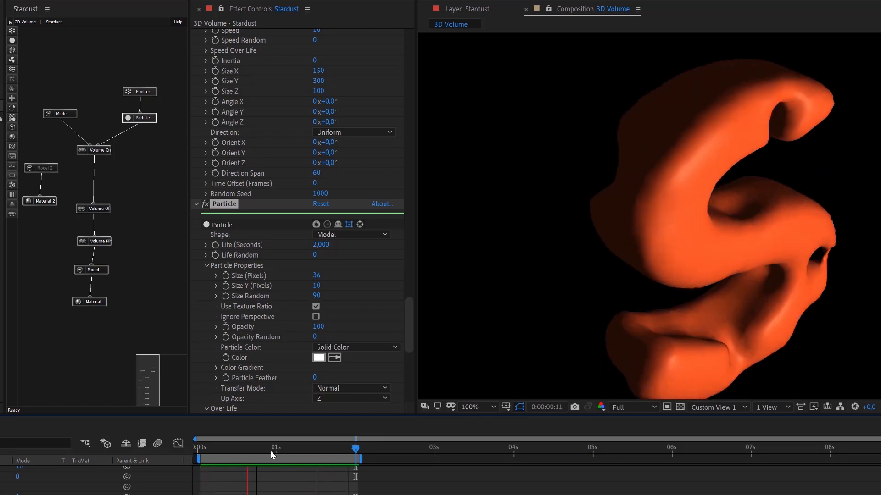
{"action": "key", "text": "space"}
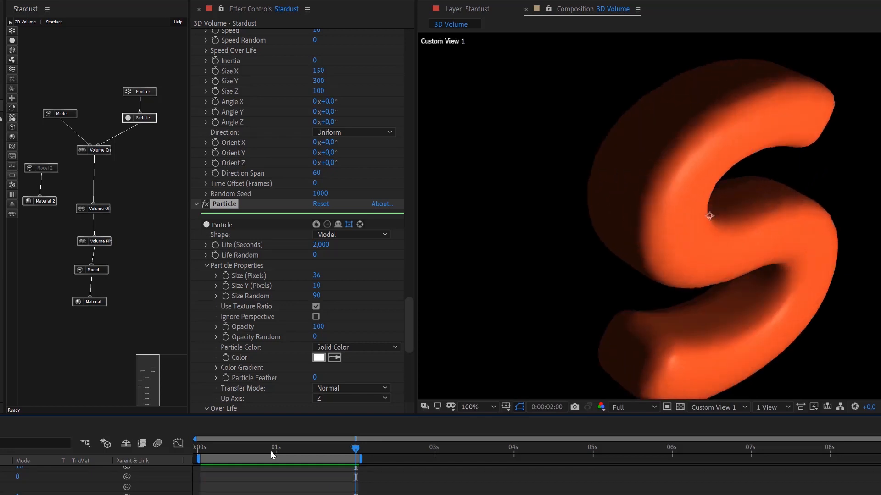
{"action": "left_click", "coordinate": [107, 150]}
{"action": "left_click", "coordinate": [318, 96]}
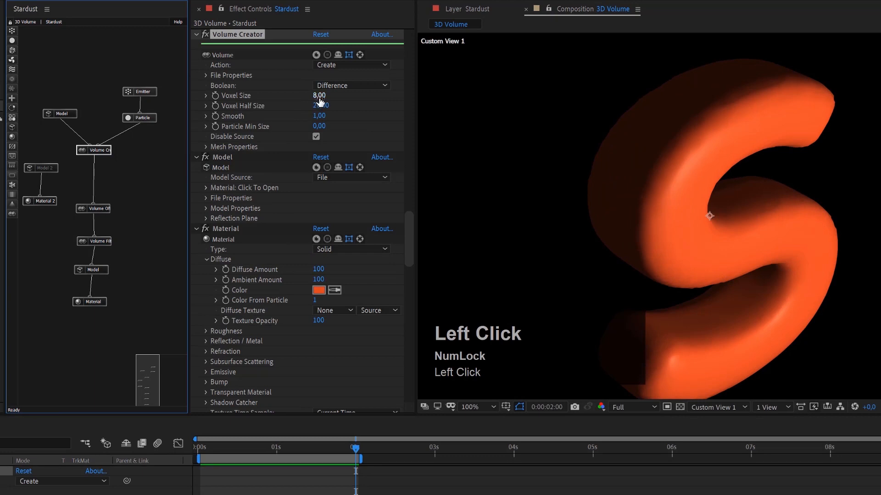
{"action": "type", "text": "2"}
{"action": "left_click", "coordinate": [359, 109]}
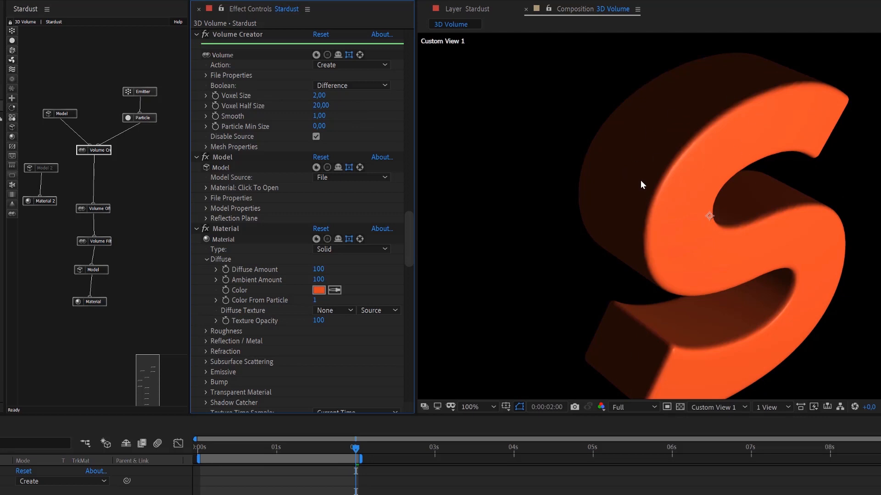
{"action": "key", "text": "space"}
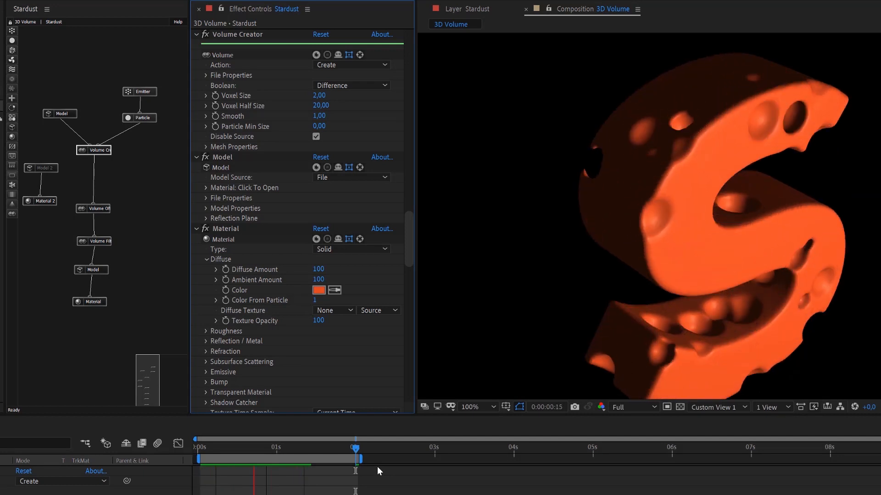
{"action": "key", "text": "space"}
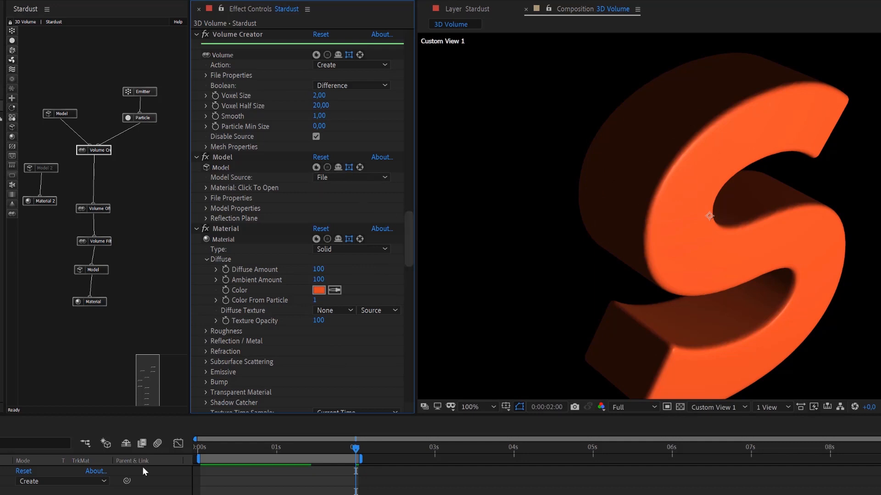
Expand the Cache Folder settings in the main Stardust effect's Render Settings.
{"action": "scroll", "coordinate": [143, 481], "scroll_direction": "up", "scroll_amount": 3}
{"action": "scroll", "coordinate": [143, 481], "scroll_direction": "up", "scroll_amount": 3}
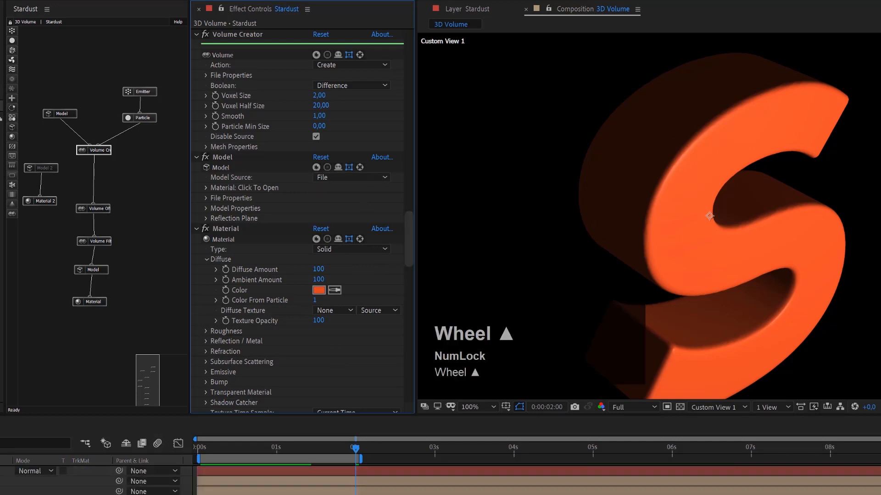
{"action": "left_click", "coordinate": [9, 477]}
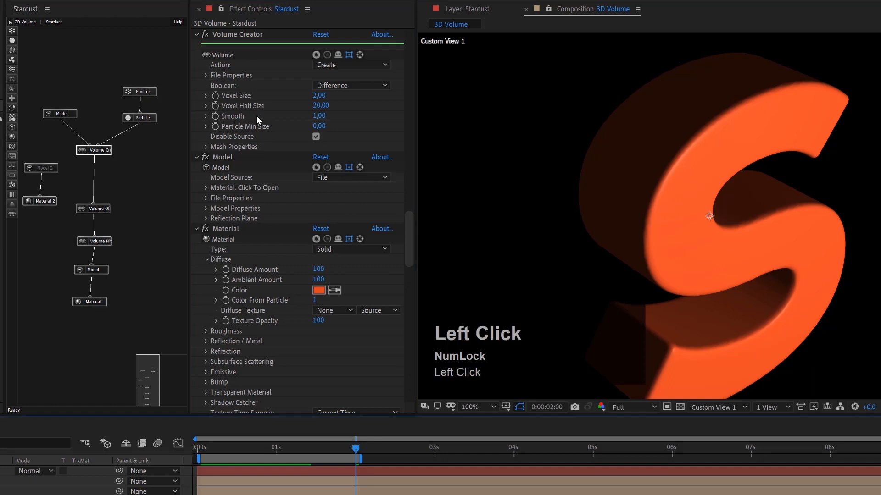
{"action": "scroll", "coordinate": [257, 116], "scroll_direction": "up", "scroll_amount": 6}
{"action": "left_click", "coordinate": [408, 200]}
{"action": "left_click_drag", "start_coordinate": [417, 78], "coordinate": [410, 37]}
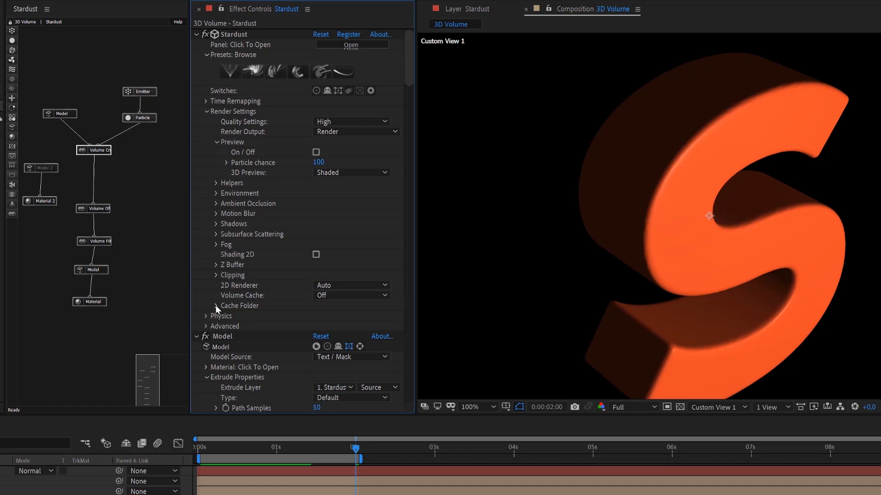
{"action": "left_click", "coordinate": [216, 305]}
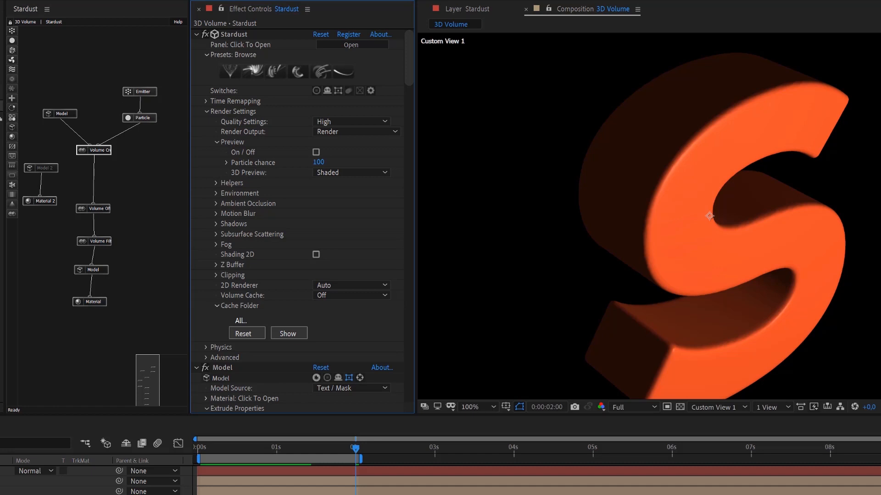
Save the project as Noise In (converted).aep in the AE folder.
{"action": "left_click", "coordinate": [1, 1]}
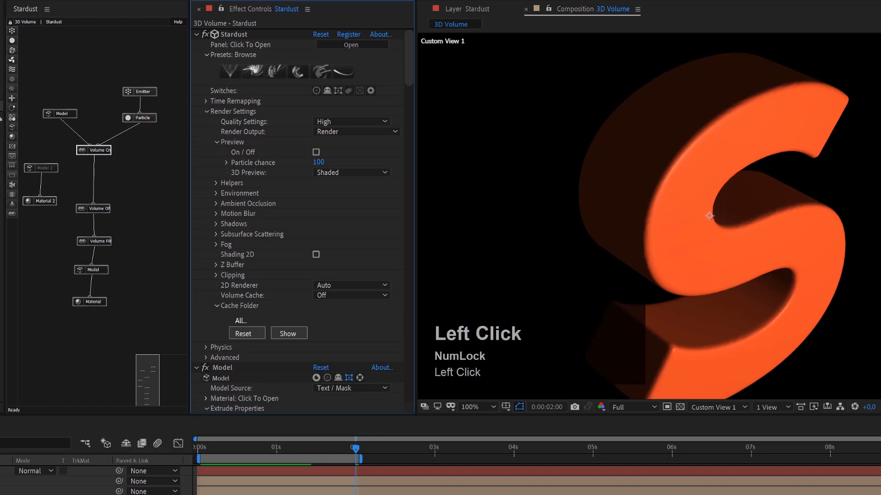
{"action": "left_click", "coordinate": [3, 43]}
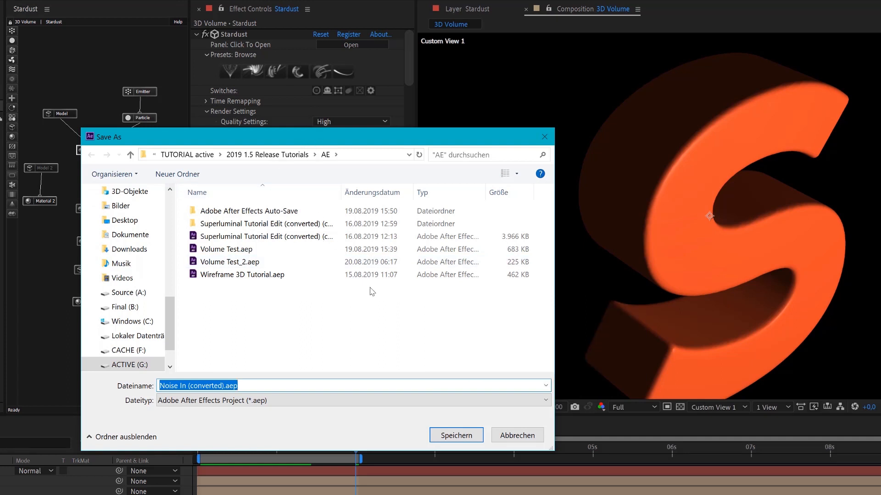
{"action": "left_click", "coordinate": [459, 438]}
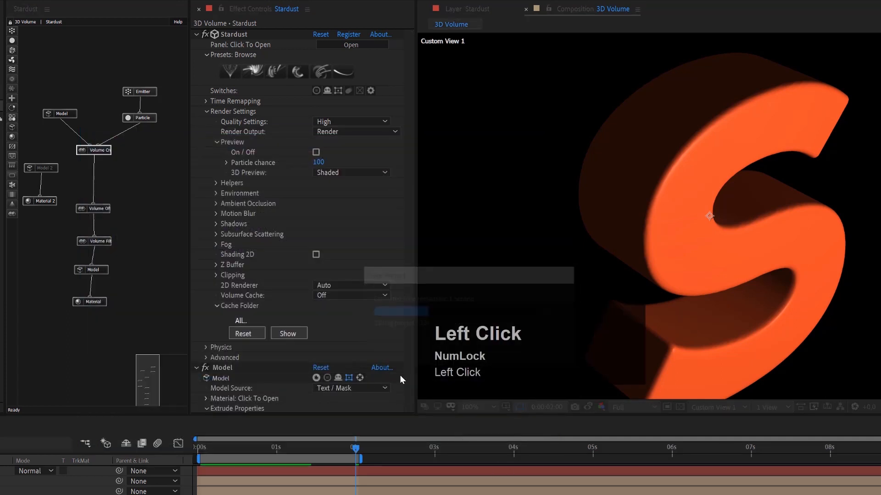
Set Stardust's Volume Cache to On and play a preview to cache the volume frames.
{"action": "left_click", "coordinate": [324, 298]}
{"action": "left_click", "coordinate": [332, 319]}
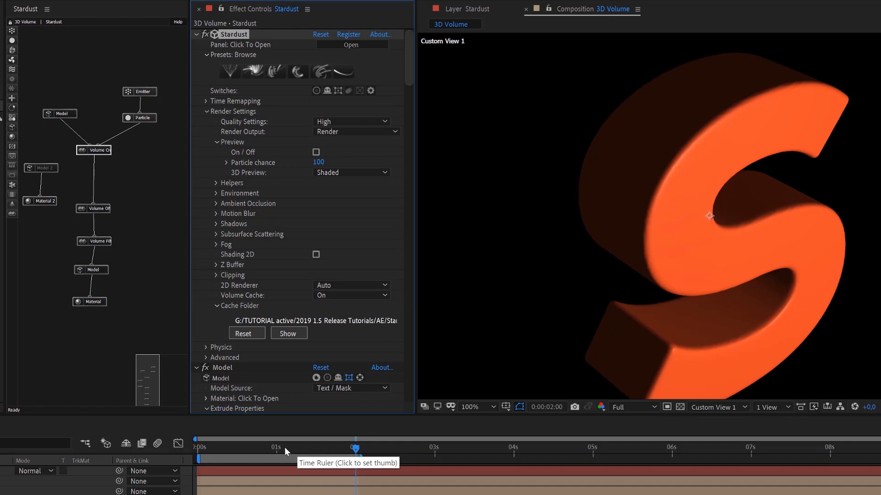
{"action": "key", "text": "space"}
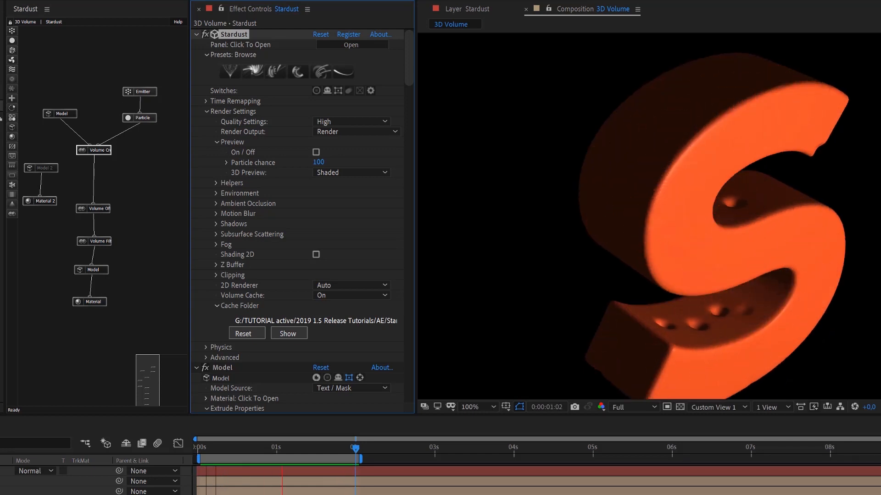
{"action": "key", "text": "space"}
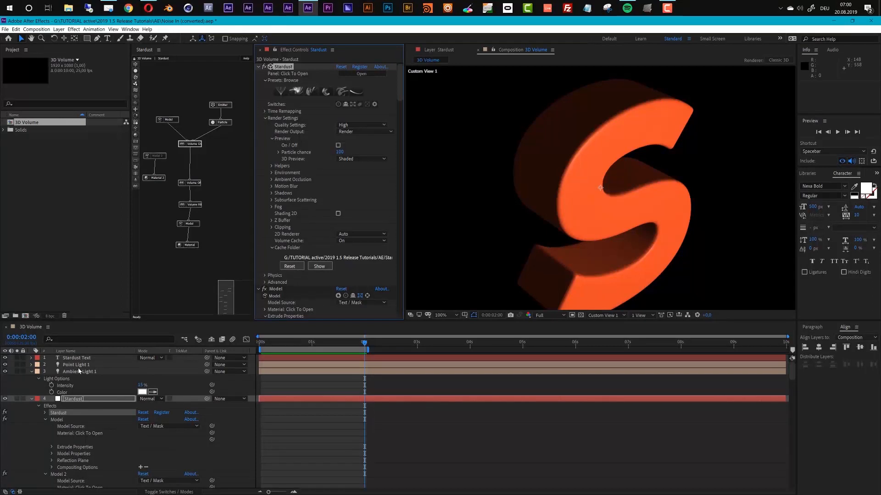
Change Point Light 1's color to purple A63CEB and preview the animation with the cached volume.
{"action": "left_click", "coordinate": [78, 365]}
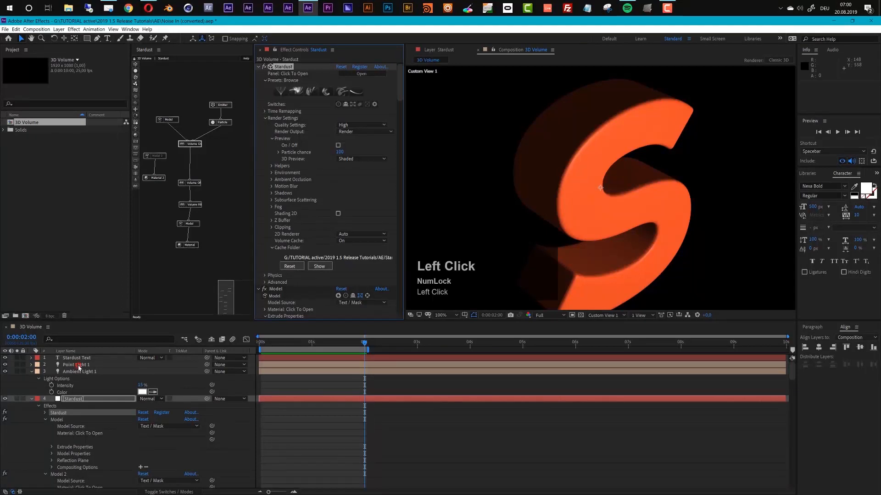
{"action": "key", "text": "a"}
{"action": "key", "text": "a"}
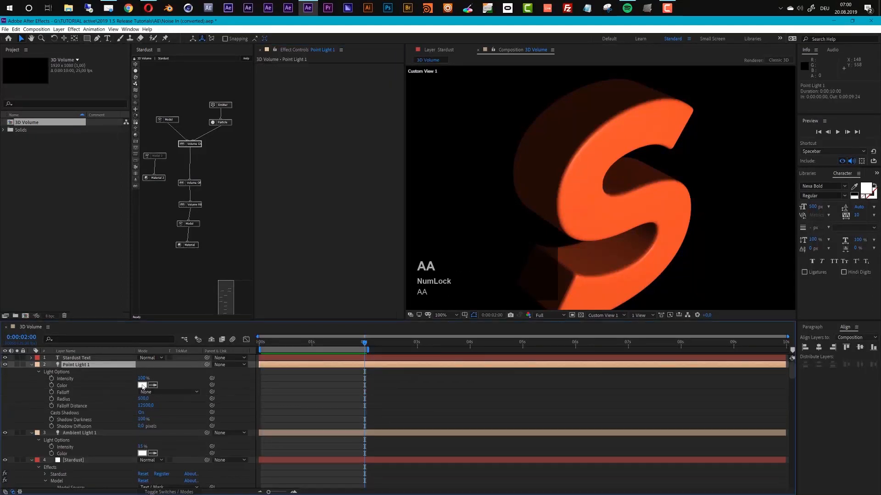
{"action": "left_click", "coordinate": [142, 386]}
{"action": "left_click_drag", "start_coordinate": [85, 70], "coordinate": [86, 64]}
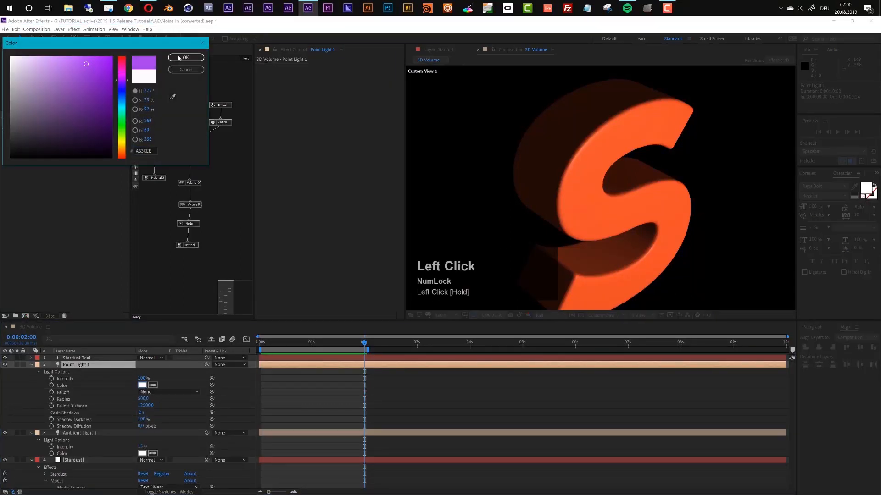
{"action": "left_click", "coordinate": [183, 58]}
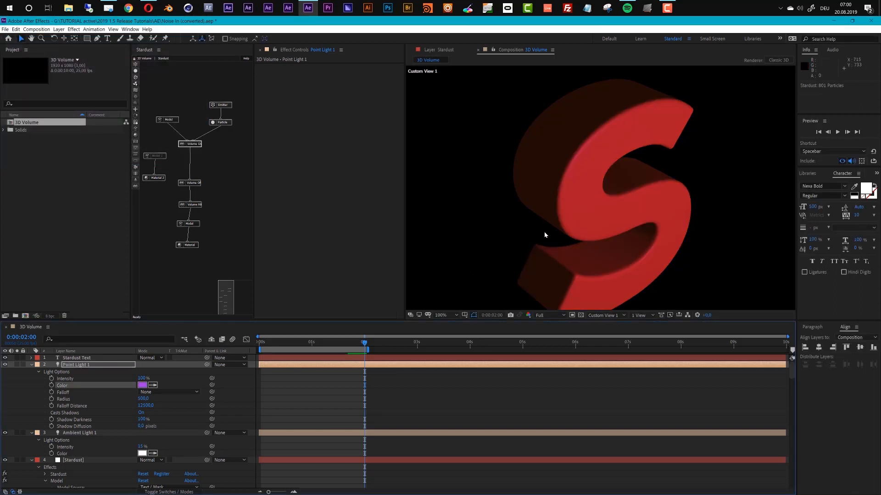
{"action": "key", "text": "space"}
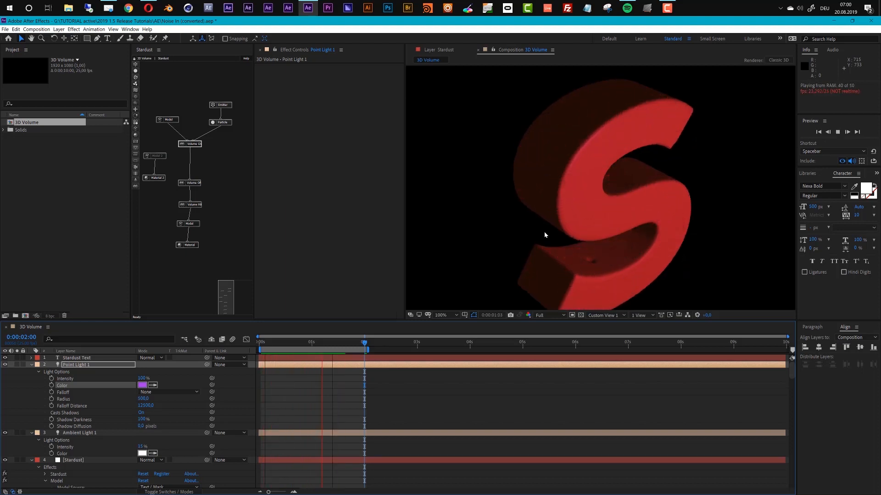
{"action": "key", "text": "space"}
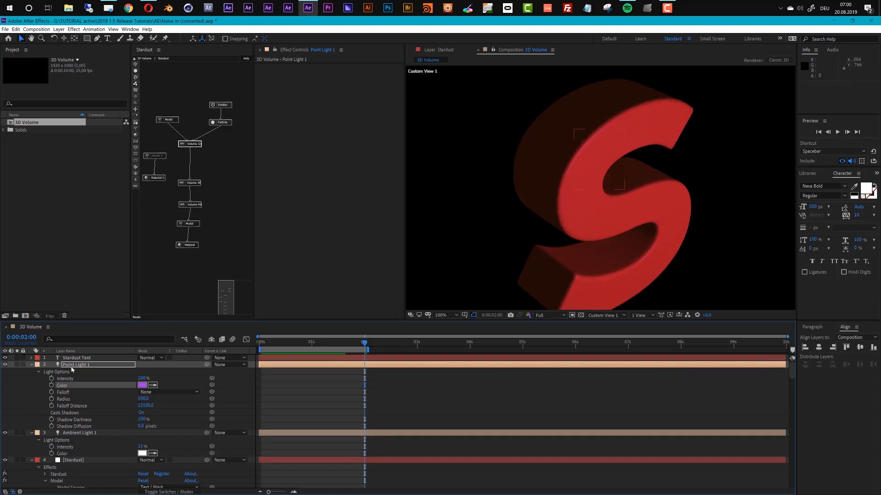
Set the Stardust layer's Volume Cache to Freeze.
{"action": "left_click", "coordinate": [65, 460]}
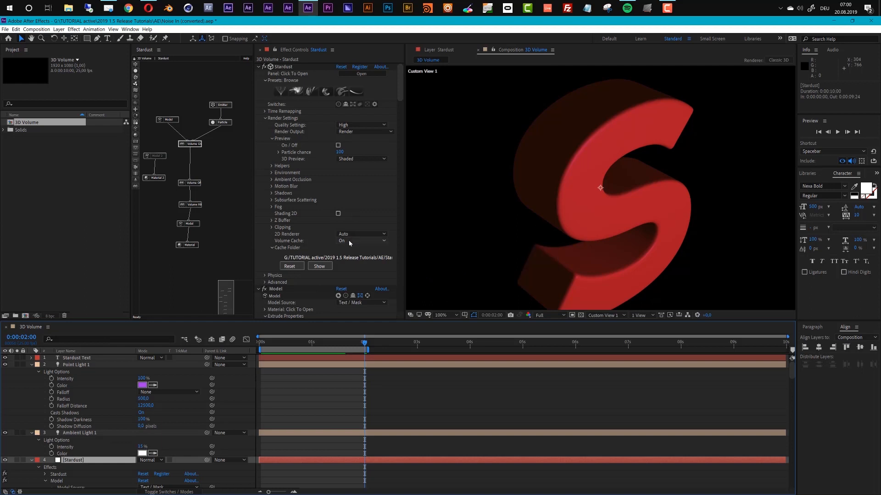
{"action": "left_click", "coordinate": [362, 241]}
{"action": "left_click", "coordinate": [360, 264]}
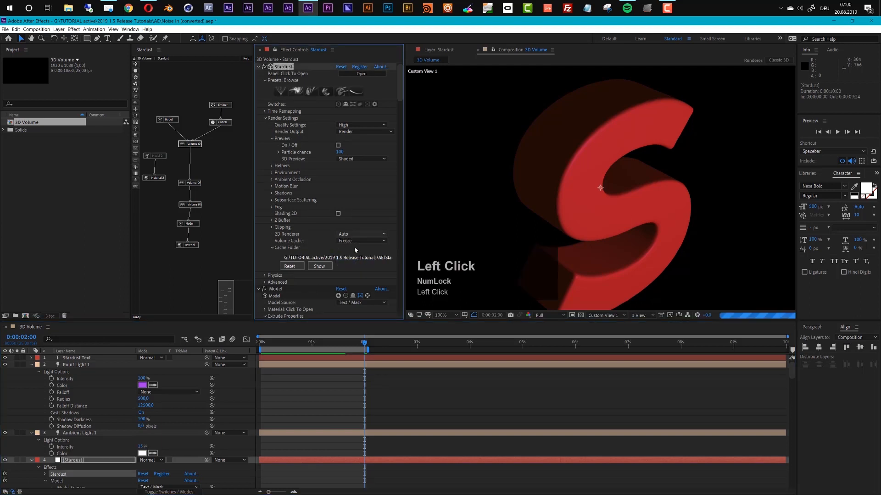
Set the Volume Filter's Filter Type to Gaussian and Amount to 5, and preview the animation with the frozen cache.
{"action": "left_click", "coordinate": [196, 205]}
{"action": "scroll", "coordinate": [323, 232], "scroll_direction": "down", "scroll_amount": 3}
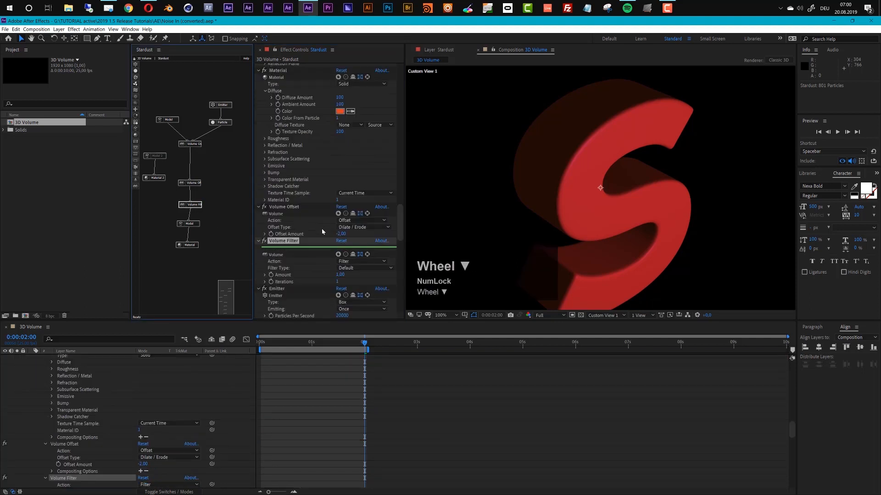
{"action": "scroll", "coordinate": [346, 282], "scroll_direction": "down", "scroll_amount": 1}
{"action": "left_click", "coordinate": [360, 261]}
{"action": "left_click", "coordinate": [356, 277]}
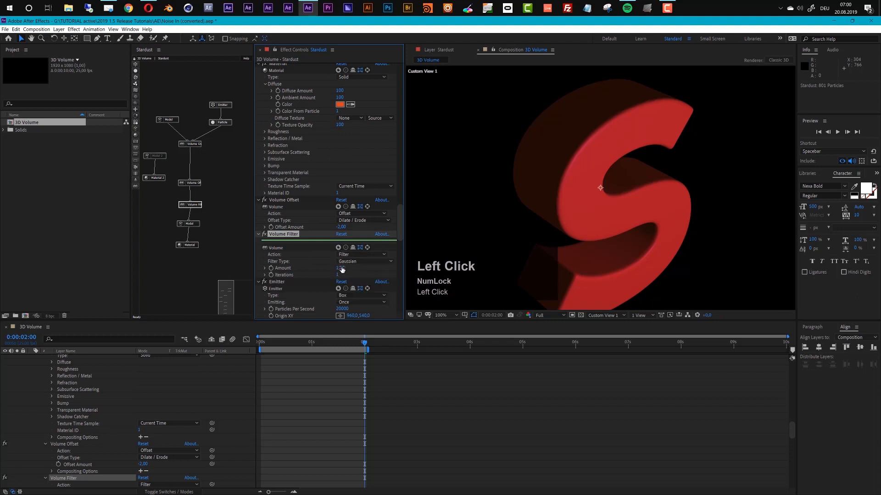
{"action": "type", "text": "5"}
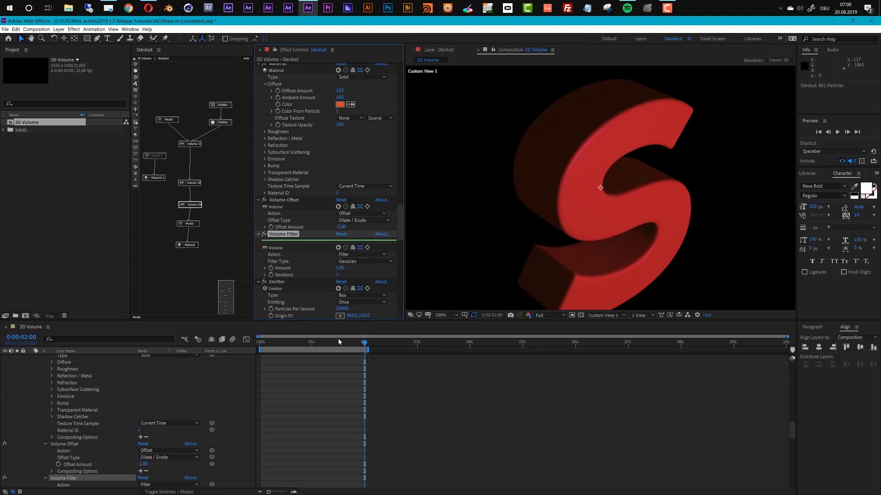
{"action": "key", "text": "space"}
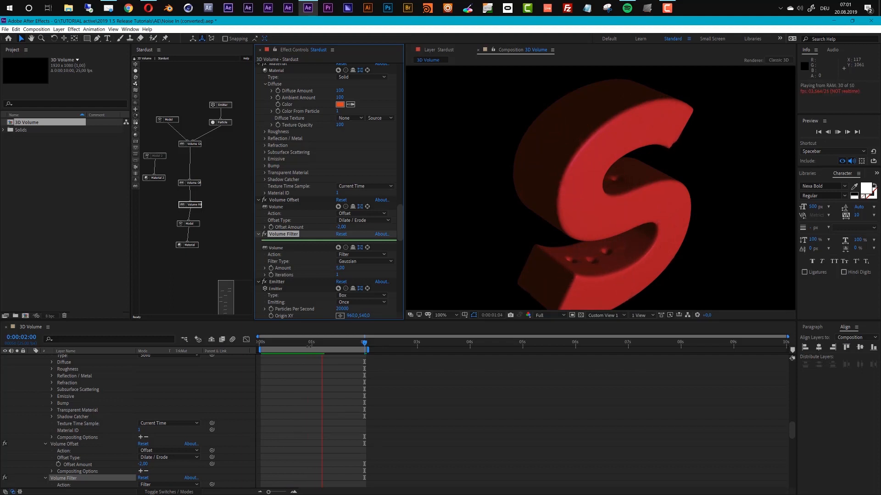
{"action": "key", "text": "space"}
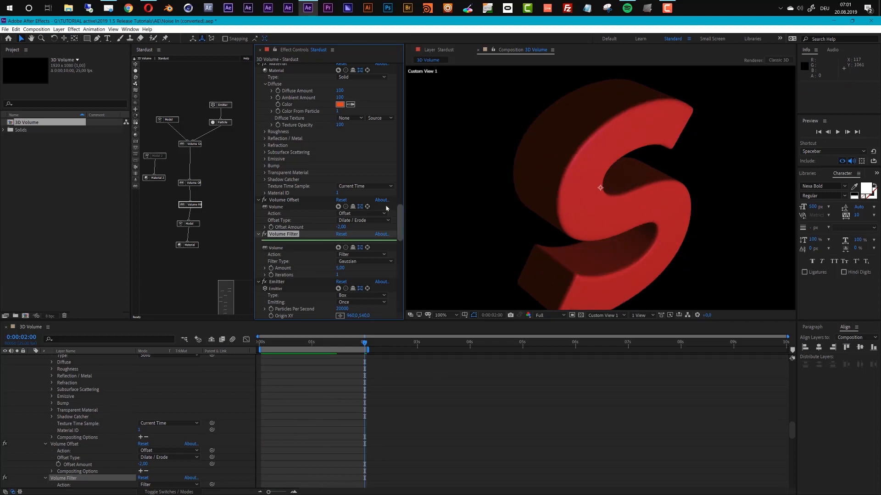
Set Stardust's Volume Cache to On and preview the filtered volume animation.
{"action": "left_click_drag", "start_coordinate": [400, 223], "coordinate": [397, 60]}
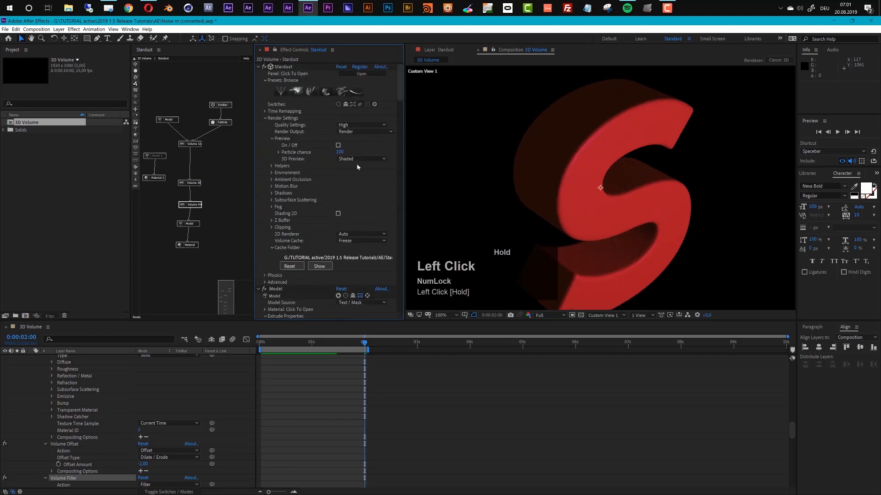
{"action": "left_click", "coordinate": [345, 242]}
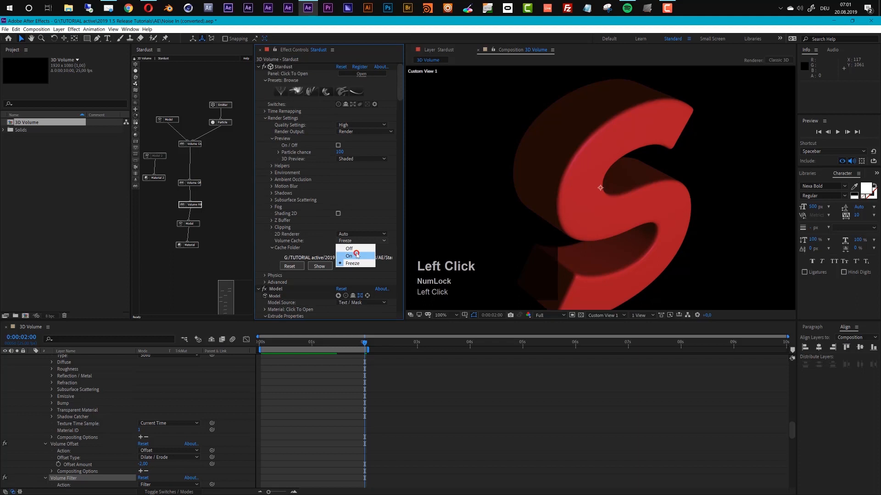
{"action": "left_click", "coordinate": [357, 255]}
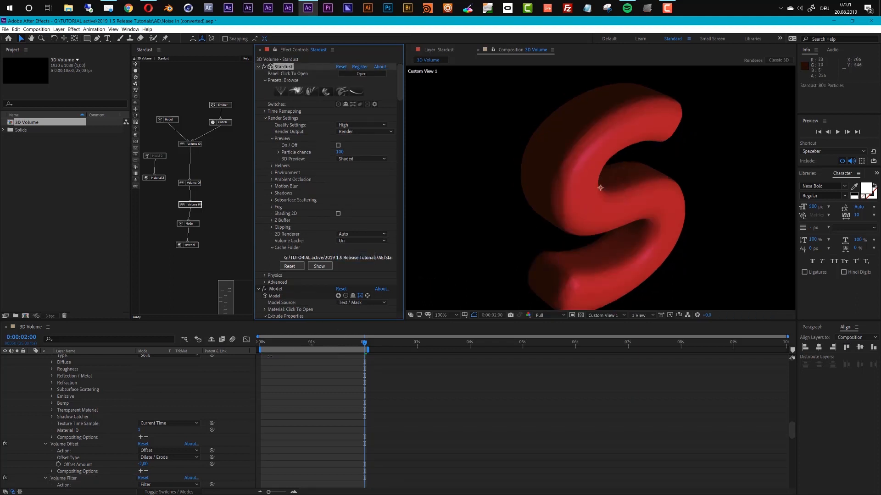
{"action": "left_click", "coordinate": [278, 343]}
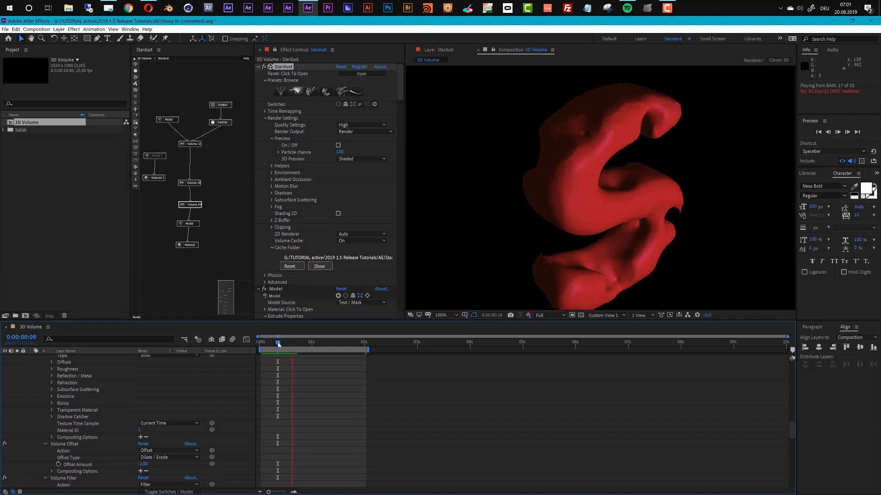
{"action": "key", "text": "space"}
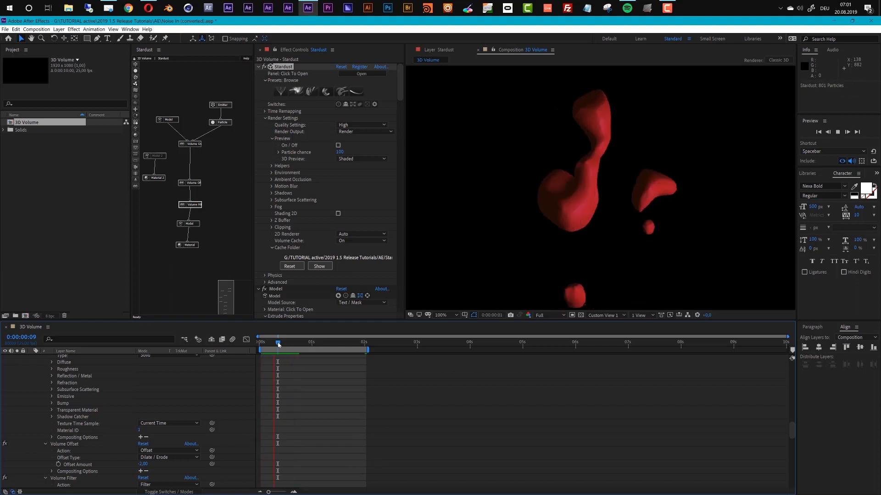
Undo the last Volume Cache change and move the current time to 0:00:02:00.
{"action": "key", "text": "ctrl+z"}
{"action": "left_click", "coordinate": [364, 342]}
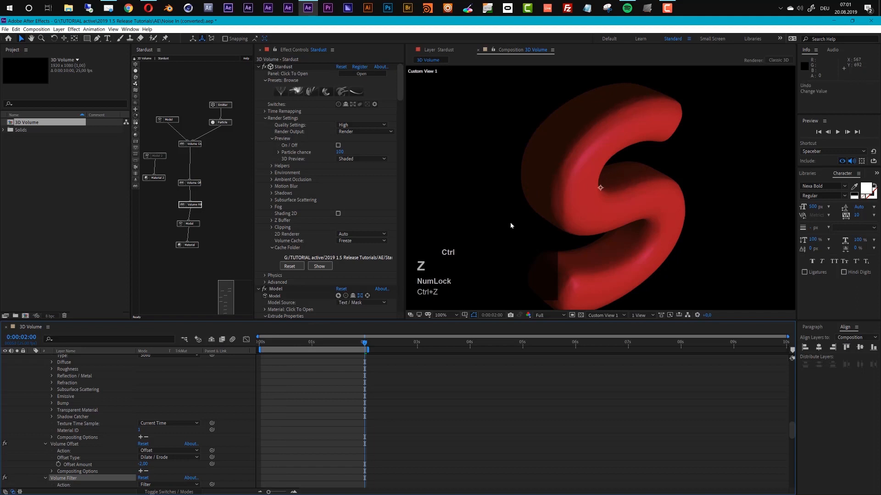
Set the Stardust effect's Volume Cache to Off.
{"action": "left_click", "coordinate": [195, 205]}
{"action": "scroll", "coordinate": [367, 257], "scroll_direction": "down", "scroll_amount": 3}
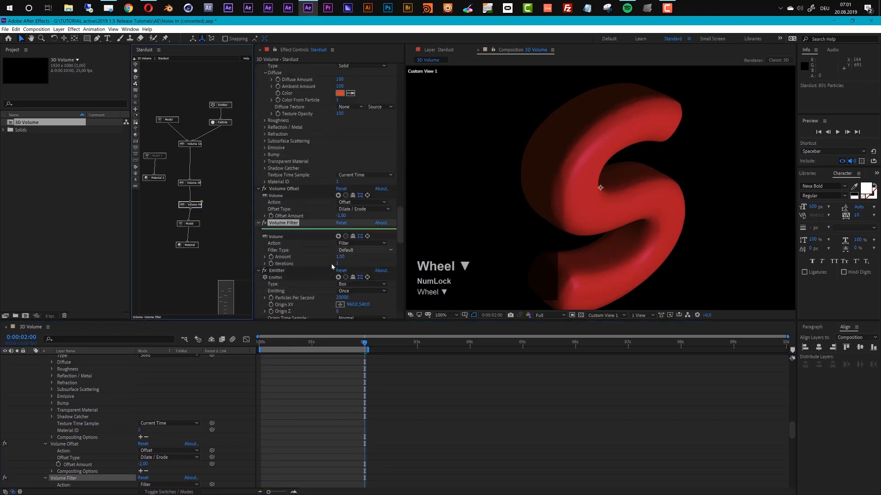
{"action": "scroll", "coordinate": [354, 230], "scroll_direction": "up", "scroll_amount": 10}
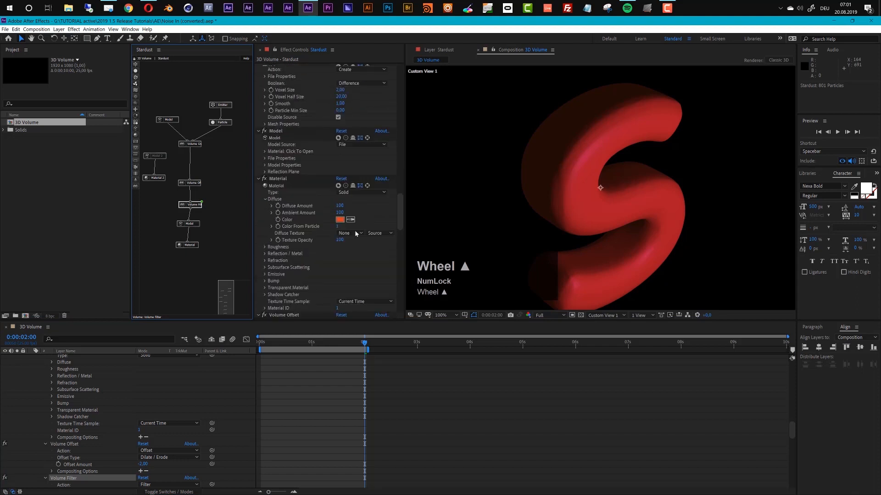
{"action": "scroll", "coordinate": [355, 233], "scroll_direction": "up", "scroll_amount": 5}
{"action": "scroll", "coordinate": [357, 158], "scroll_direction": "up", "scroll_amount": 5}
{"action": "left_click_drag", "start_coordinate": [401, 160], "coordinate": [407, 72]}
{"action": "left_click", "coordinate": [356, 240]}
{"action": "left_click", "coordinate": [348, 248]}
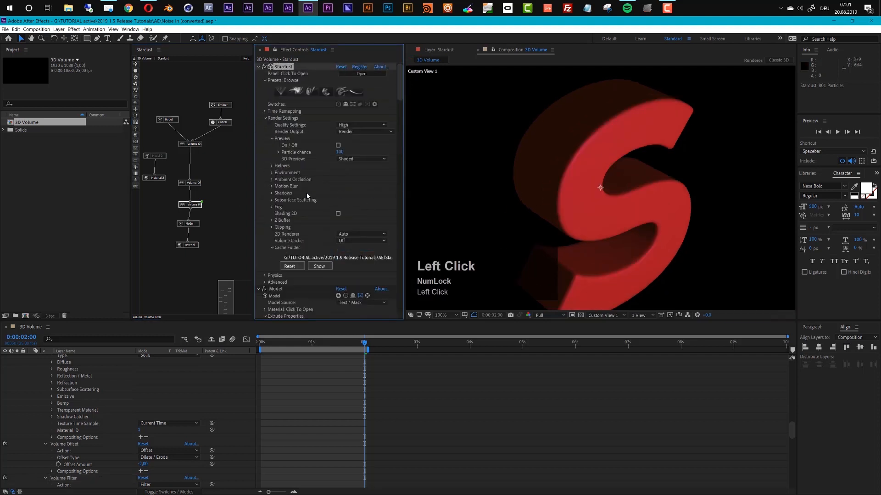
Set the Volume Creator's Voxel Size to 8 and move the current time to 0:00:00:17.
{"action": "left_click", "coordinate": [192, 144]}
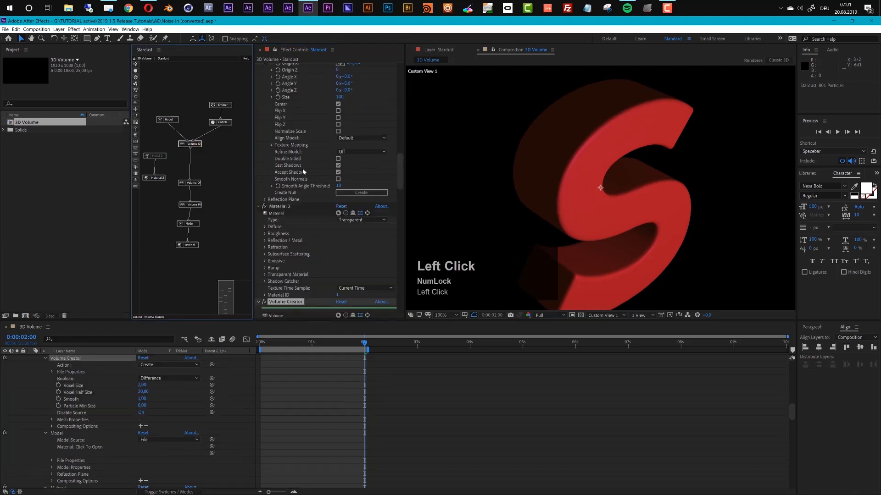
{"action": "scroll", "coordinate": [309, 259], "scroll_direction": "down", "scroll_amount": 5}
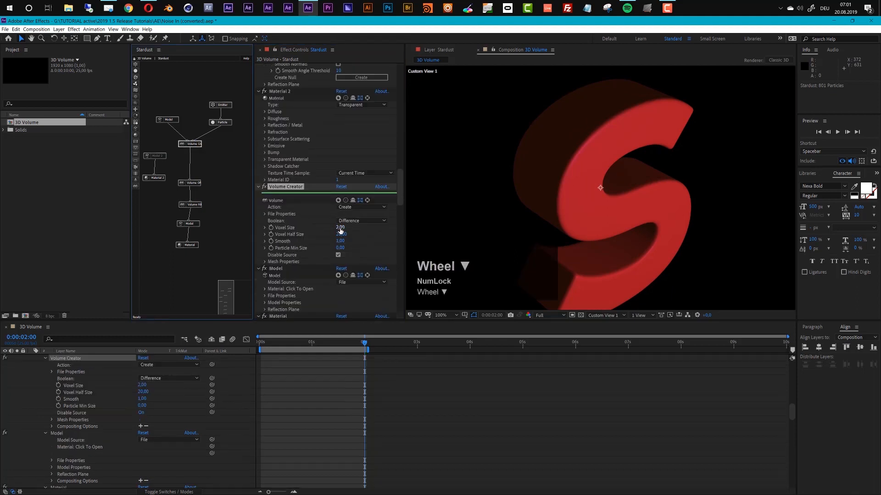
{"action": "left_click", "coordinate": [341, 227]}
{"action": "type", "text": "8"}
{"action": "key", "text": "Return"}
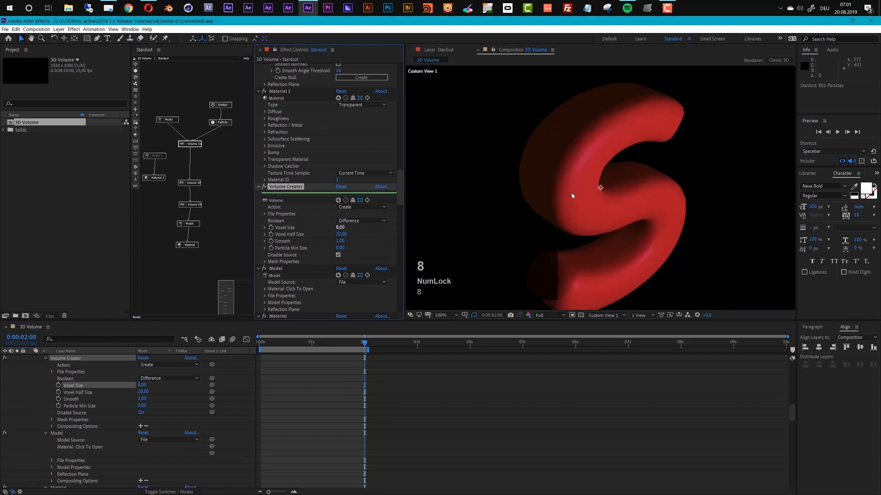
{"action": "left_click_drag", "start_coordinate": [297, 346], "coordinate": [295, 346]}
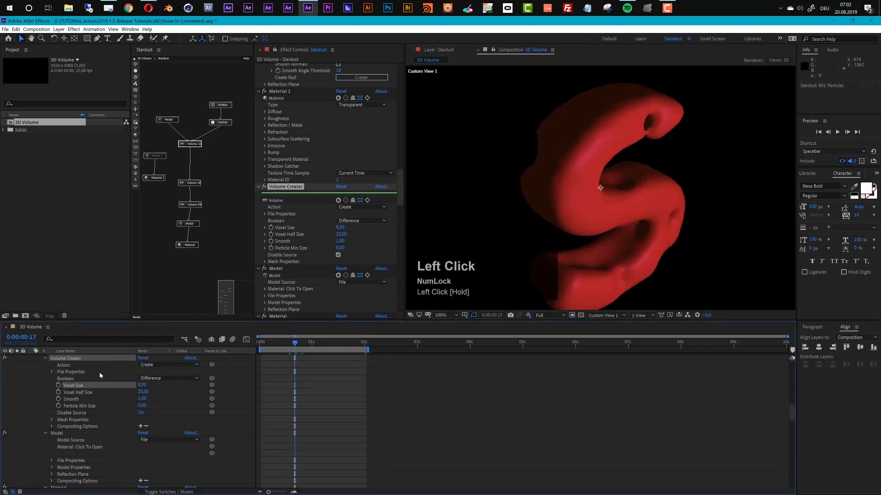
Change the Color of Point Light 1 to white (FFFFFF).
{"action": "scroll", "coordinate": [106, 373], "scroll_direction": "up", "scroll_amount": 15}
{"action": "left_click", "coordinate": [142, 386]}
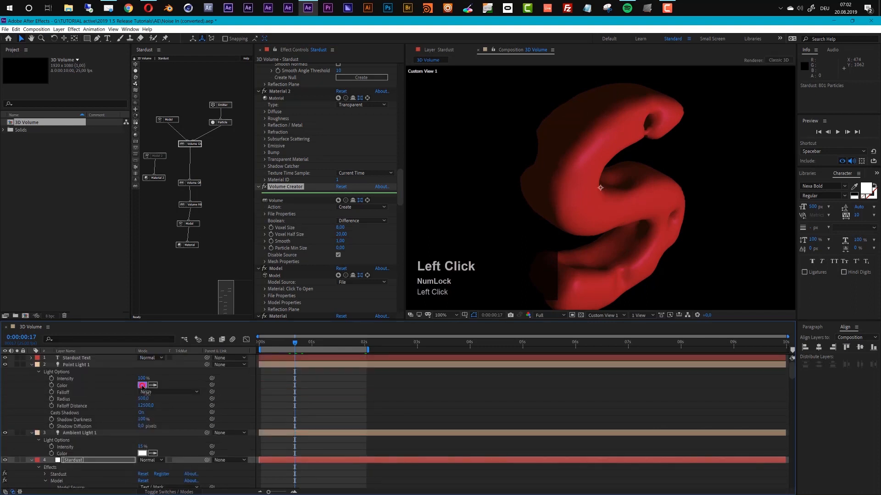
{"action": "left_click_drag", "start_coordinate": [25, 69], "coordinate": [2, 28]}
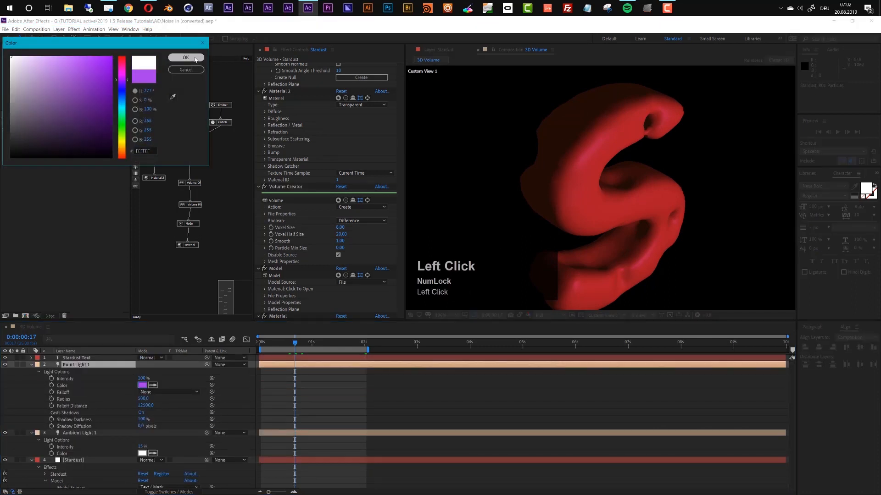
{"action": "left_click", "coordinate": [194, 57]}
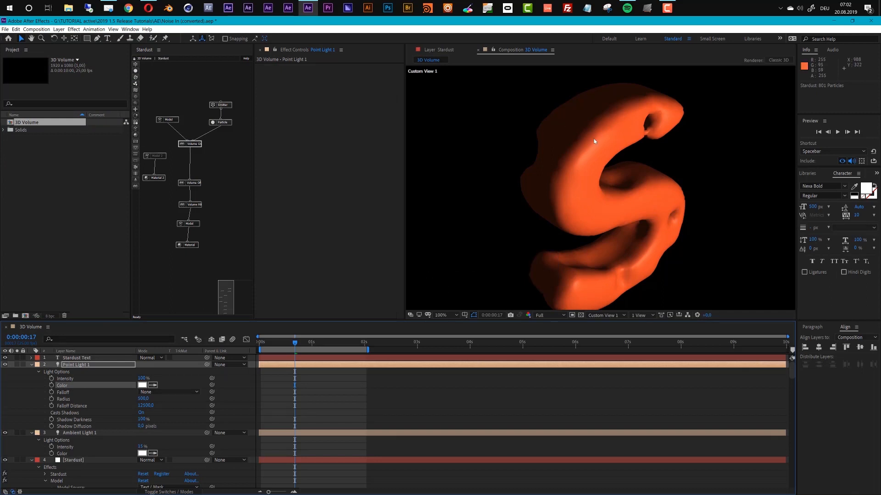
Add the Wireframe Text 2 preset from the Models > Edges presets to the Stardust layer.
{"action": "left_click_drag", "start_coordinate": [253, 140], "coordinate": [293, 138]}
{"action": "left_click", "coordinate": [82, 463]}
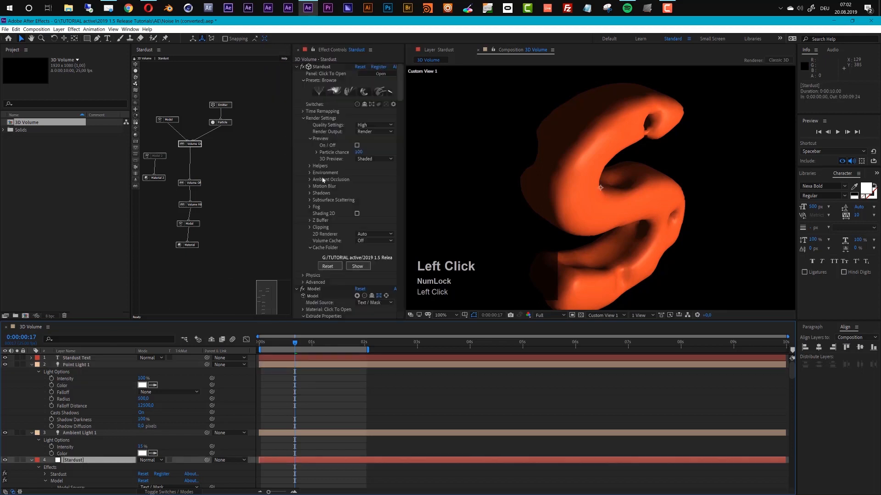
{"action": "left_click", "coordinate": [351, 92]}
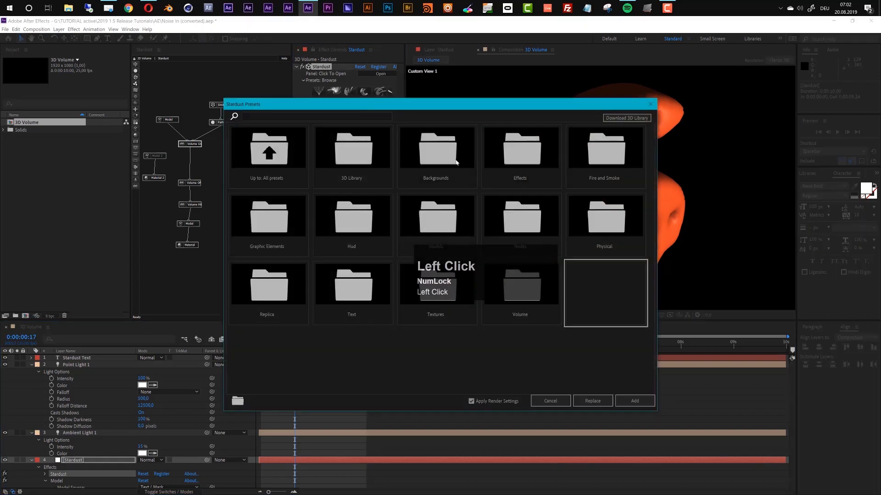
{"action": "left_click_drag", "start_coordinate": [452, 103], "coordinate": [475, 63]}
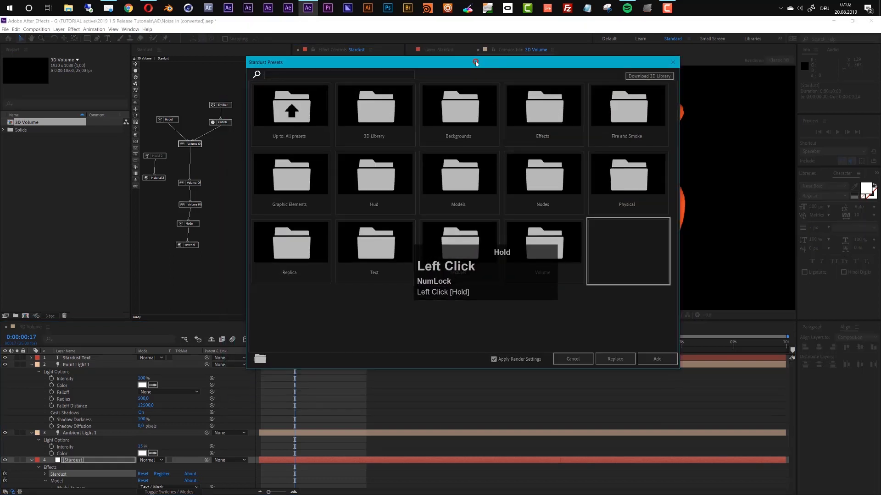
{"action": "left_click", "coordinate": [456, 180]}
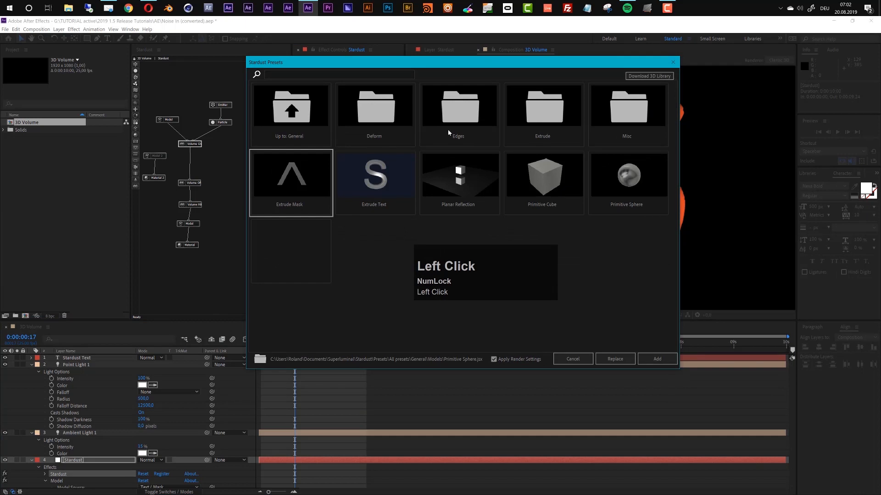
{"action": "left_click", "coordinate": [457, 108]}
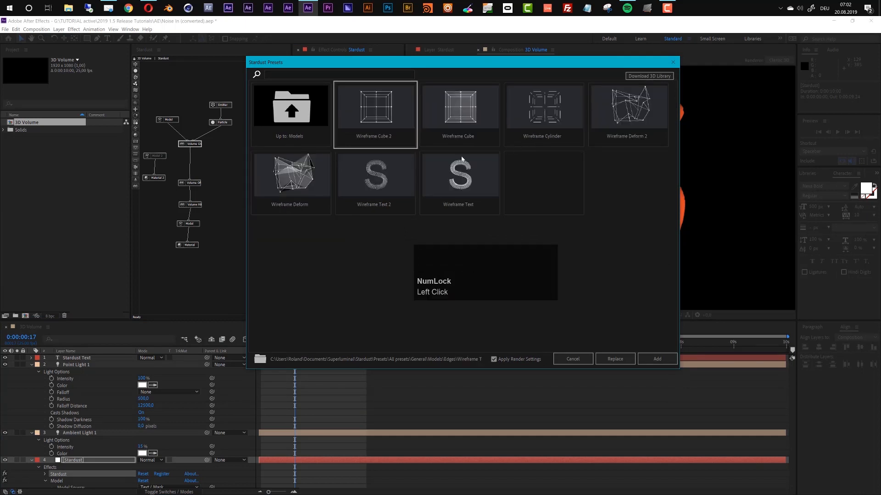
{"action": "left_click", "coordinate": [383, 175]}
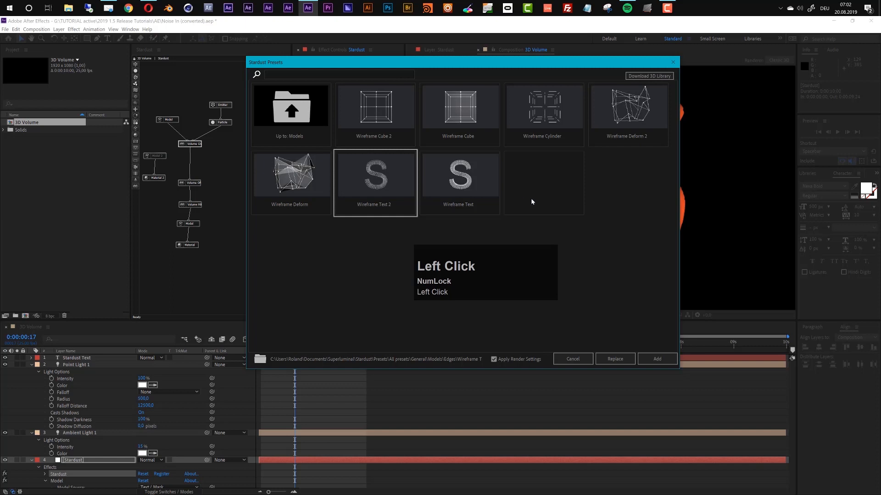
{"action": "left_click", "coordinate": [656, 359]}
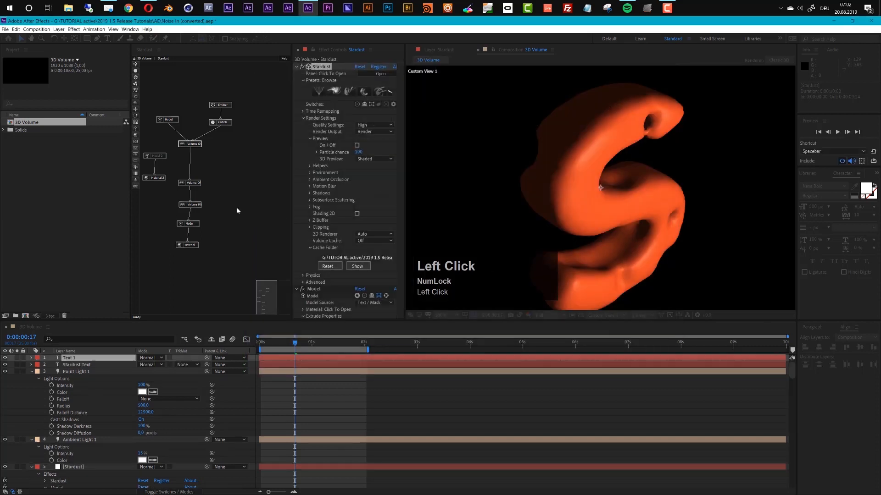
Delete the Edges, Cube, Particle, Cylinder and Material nodes that came with the Wireframe Text 2 preset.
{"action": "left_click_drag", "start_coordinate": [261, 288], "coordinate": [276, 292]}
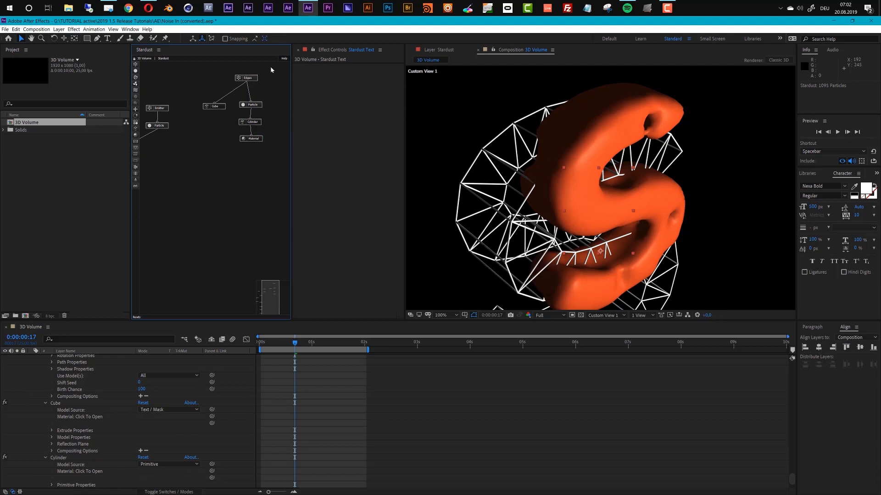
{"action": "left_click_drag", "start_coordinate": [267, 67], "coordinate": [209, 172]}
{"action": "left_click_drag", "start_coordinate": [241, 107], "coordinate": [212, 183]}
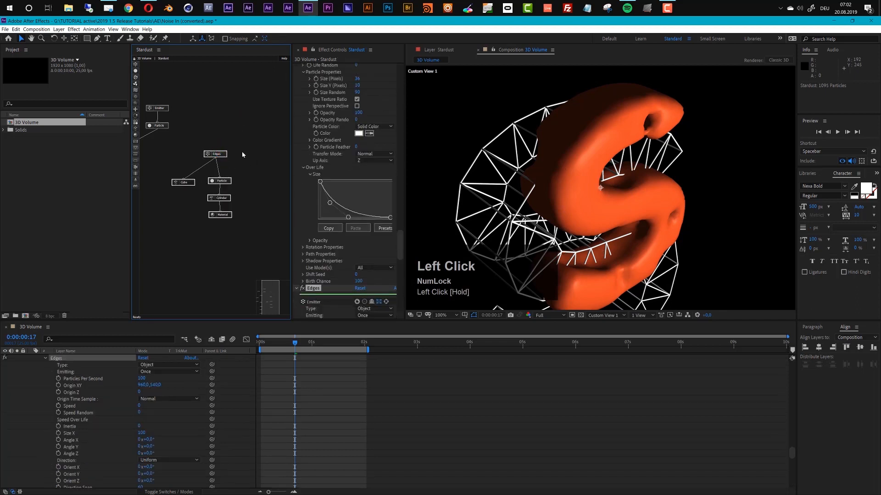
{"action": "key", "text": "Delete"}
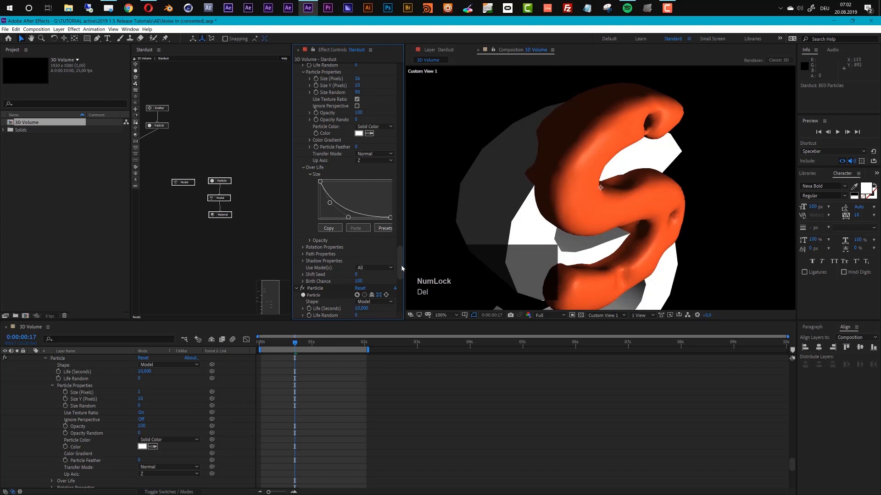
{"action": "left_click", "coordinate": [243, 175]}
{"action": "left_click_drag", "start_coordinate": [238, 178], "coordinate": [181, 229]}
{"action": "key", "text": "Delete"}
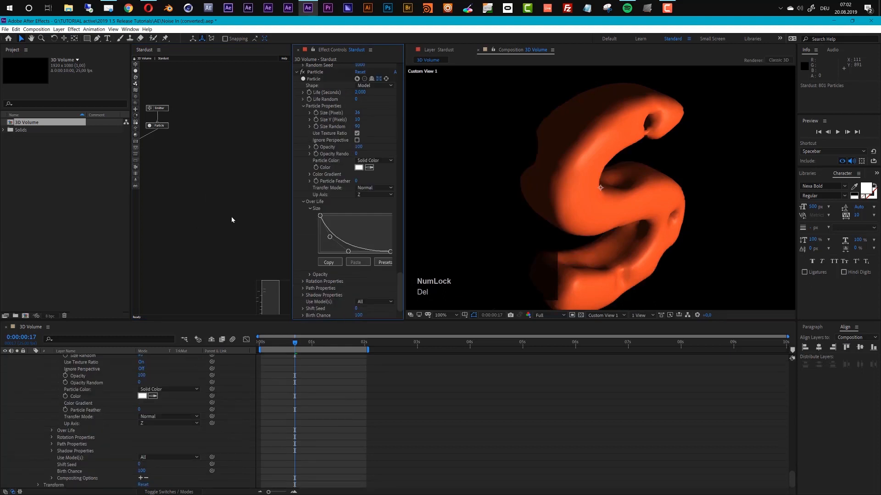
Add the Wireframe Text preset from the Models > Edges presets to the Stardust layer.
{"action": "left_click_drag", "start_coordinate": [400, 293], "coordinate": [388, 69]}
{"action": "left_click", "coordinate": [351, 91]}
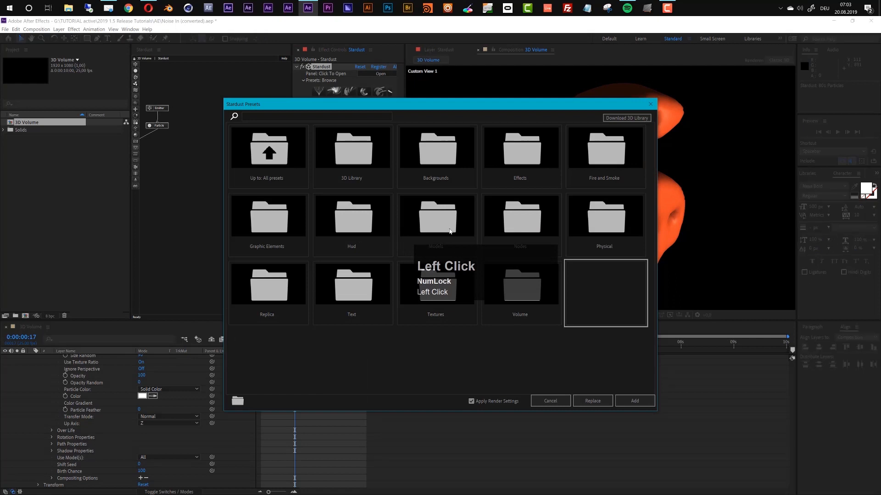
{"action": "left_click", "coordinate": [449, 230]}
{"action": "left_click", "coordinate": [443, 161]}
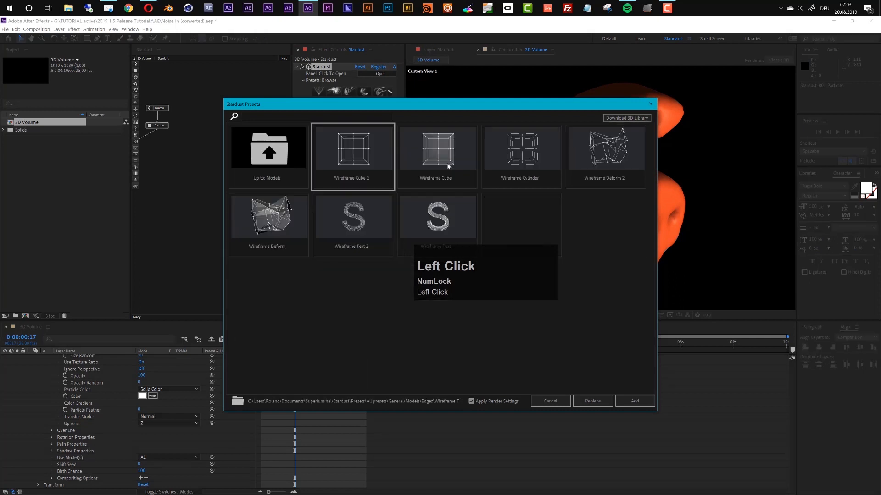
{"action": "left_click", "coordinate": [445, 205]}
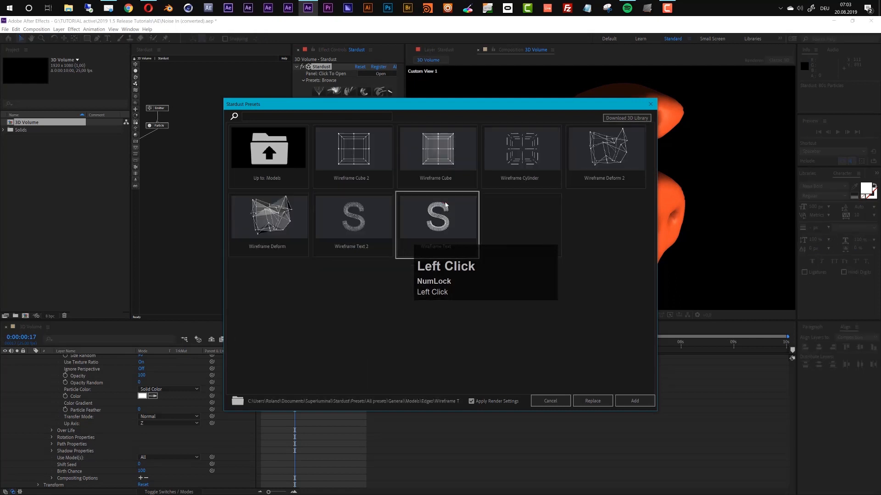
{"action": "left_click", "coordinate": [638, 405]}
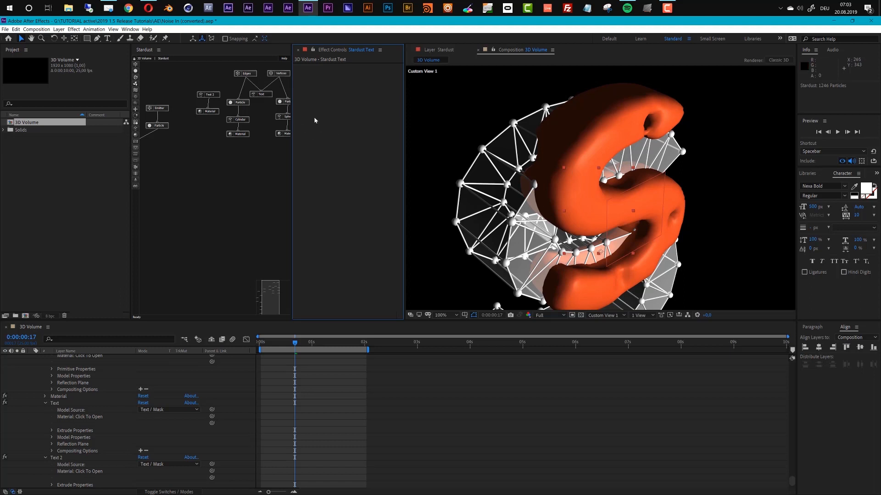
Move the Wireframe Text preset's nodes beside the volume node chain and widen the node view to show both.
{"action": "left_click_drag", "start_coordinate": [198, 75], "coordinate": [283, 148]}
{"action": "left_click_drag", "start_coordinate": [250, 77], "coordinate": [191, 173]}
{"action": "left_click", "coordinate": [263, 300]}
{"action": "left_click_drag", "start_coordinate": [261, 299], "coordinate": [259, 299]}
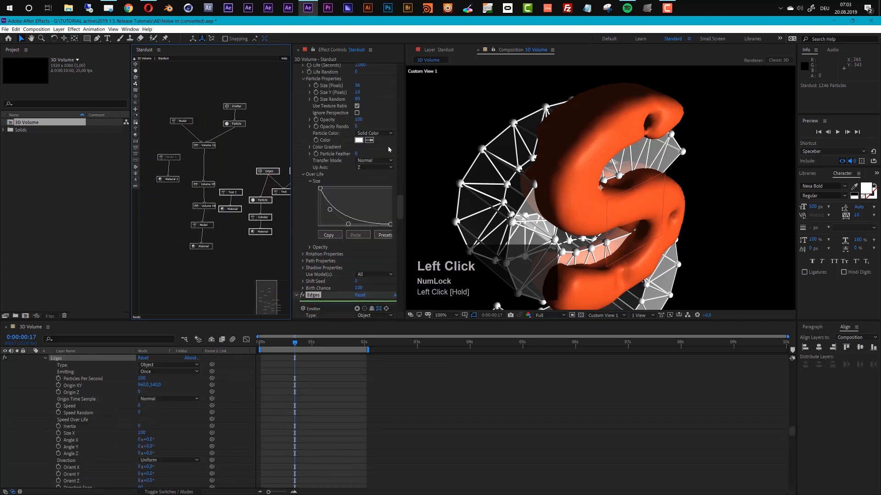
{"action": "left_click_drag", "start_coordinate": [292, 122], "coordinate": [334, 122]}
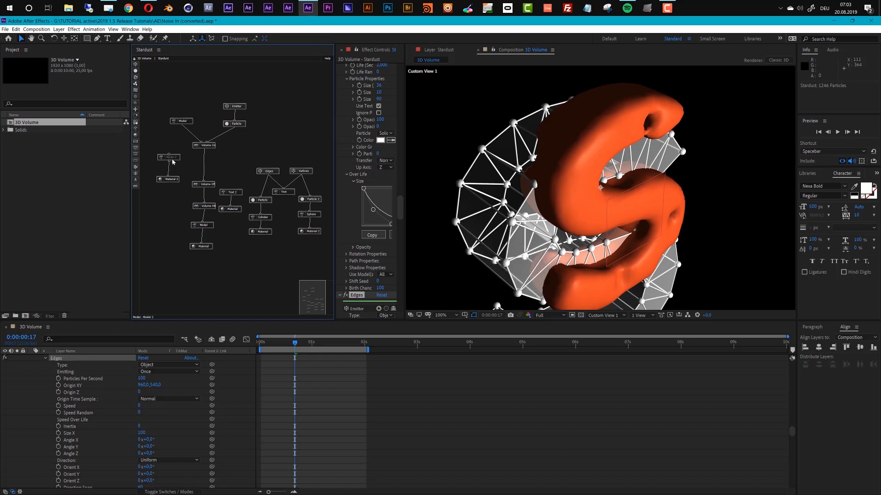
Delete the preset's Text 2 node with its Material, and the Text node feeding Edges and Vertices.
{"action": "left_click_drag", "start_coordinate": [239, 194], "coordinate": [236, 225]}
{"action": "key", "text": "Delete"}
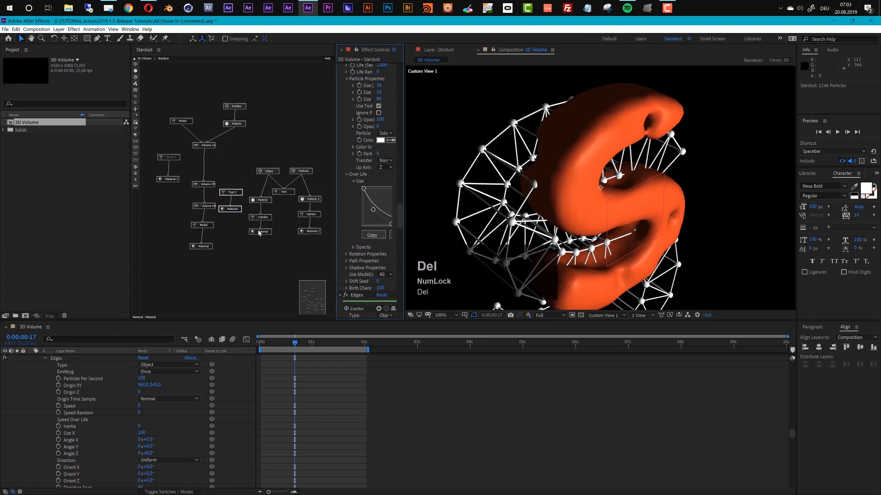
{"action": "left_click", "coordinate": [286, 194]}
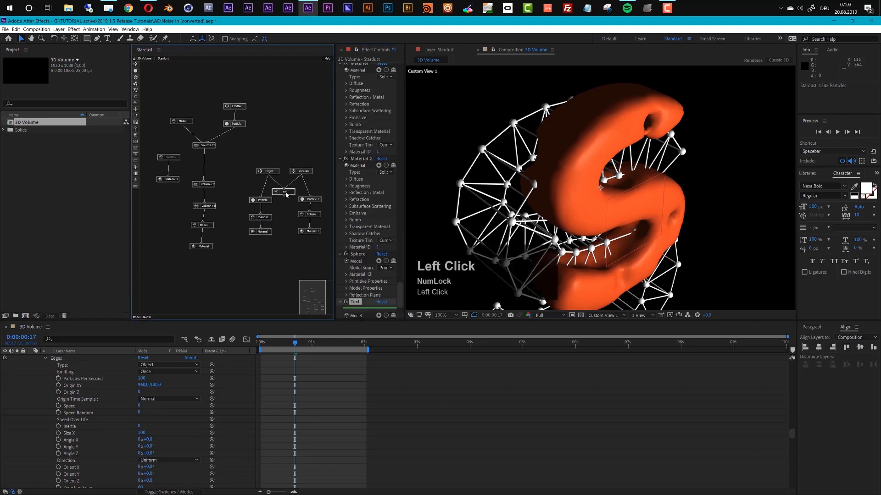
{"action": "key", "text": "Delete"}
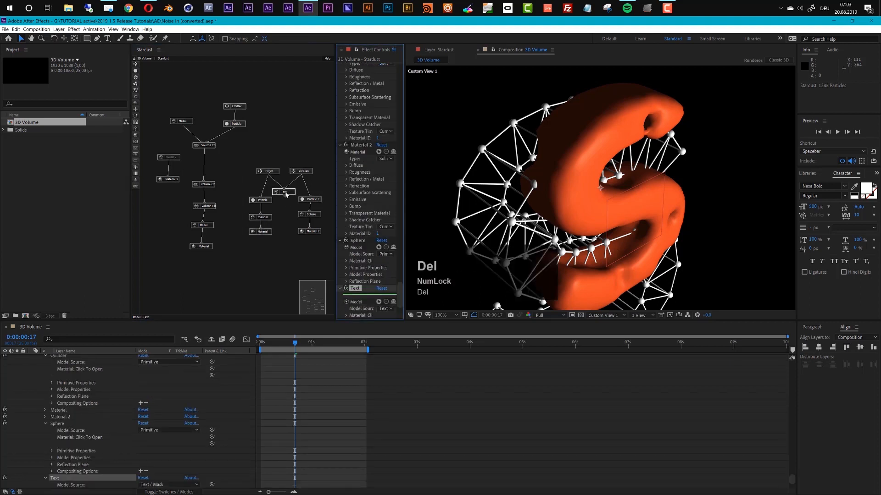
Duplicate the Model node that feeds the Volume Creator and connect the copy to the Edges and Vertices nodes.
{"action": "left_click", "coordinate": [182, 121]}
{"action": "key", "text": "ctrl+c"}
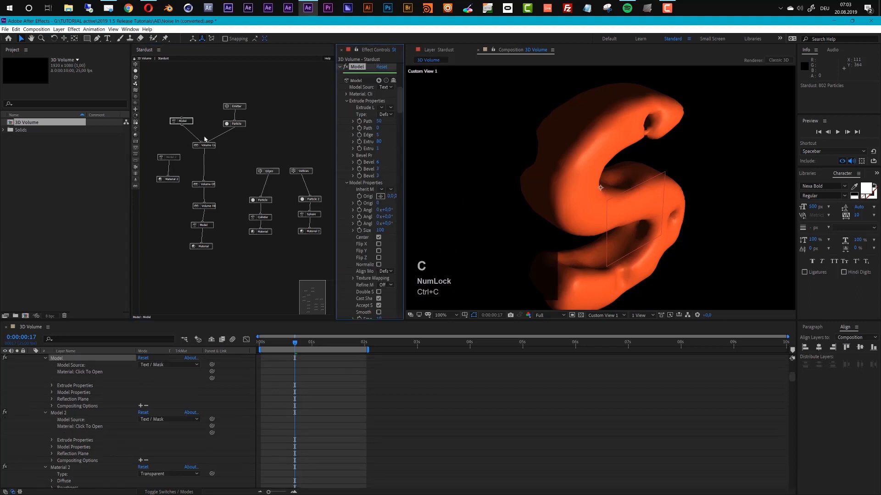
{"action": "key", "text": "ctrl+d"}
{"action": "left_click", "coordinate": [255, 152]}
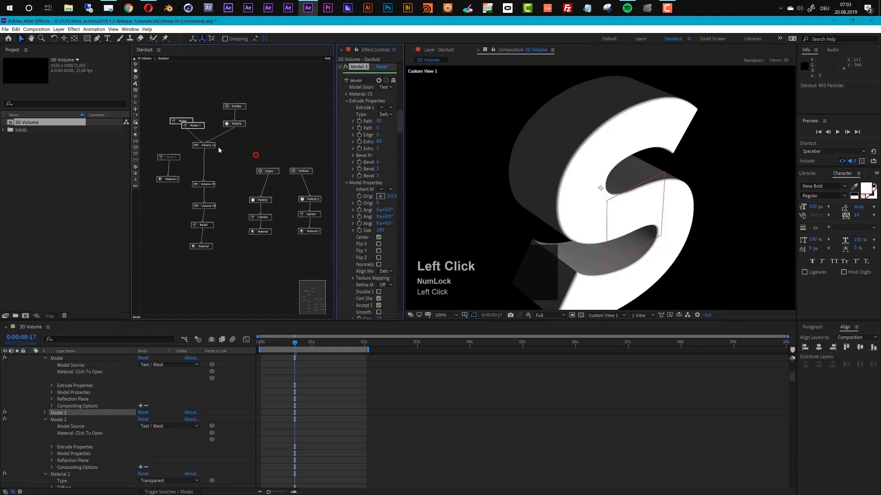
{"action": "left_click_drag", "start_coordinate": [197, 126], "coordinate": [287, 192]}
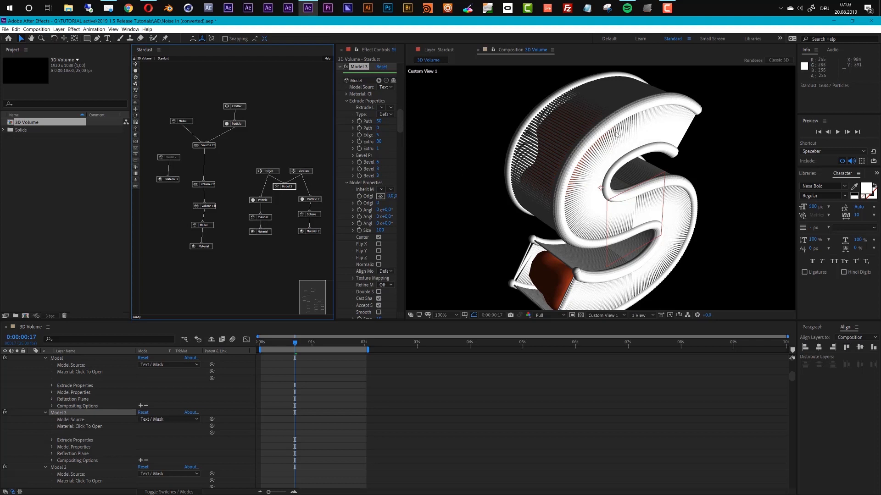
Widen the effect settings and set Path Samples of the duplicated Model 3 node to 5.
{"action": "left_click", "coordinate": [288, 188]}
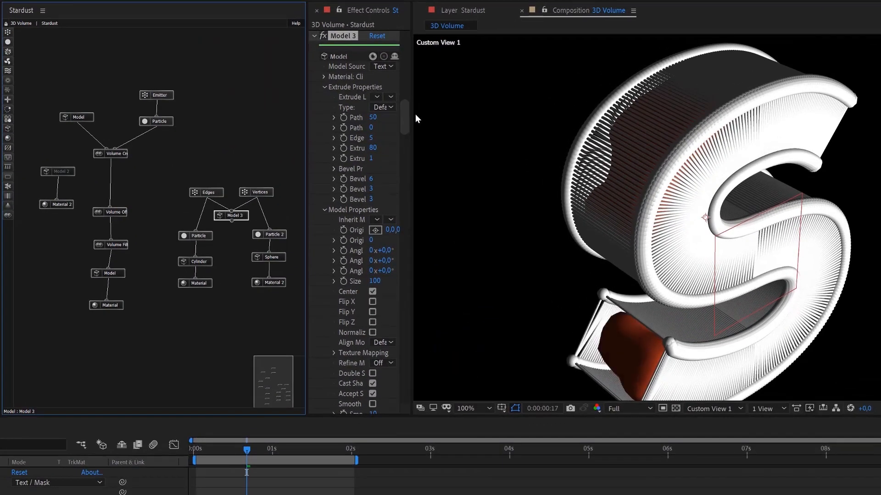
{"action": "left_click_drag", "start_coordinate": [308, 107], "coordinate": [212, 104]}
{"action": "left_click", "coordinate": [325, 117]}
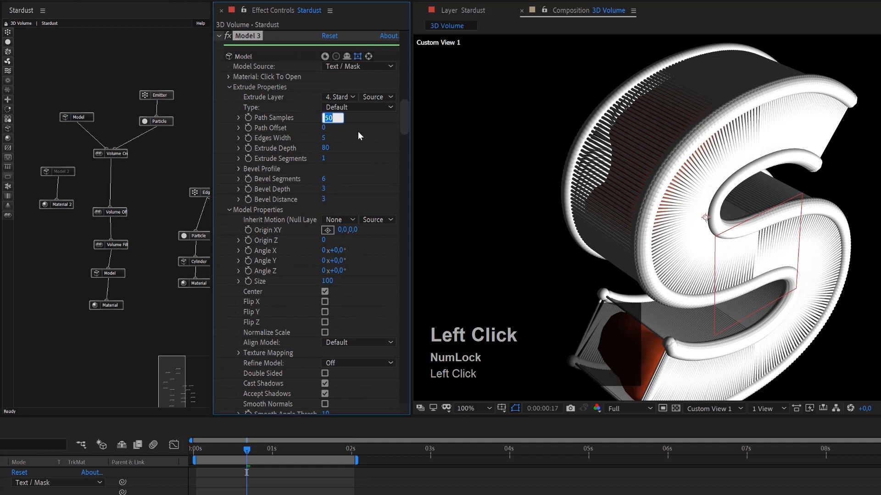
{"action": "type", "text": "5"}
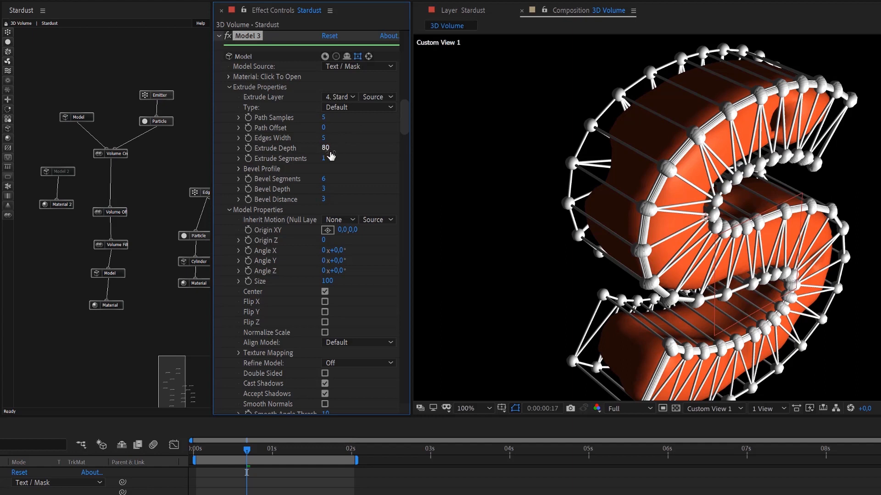
Set Bevel Depth and Bevel Distance of the Model 3 node to 0.
{"action": "left_click", "coordinate": [325, 190]}
{"action": "type", "text": "0"}
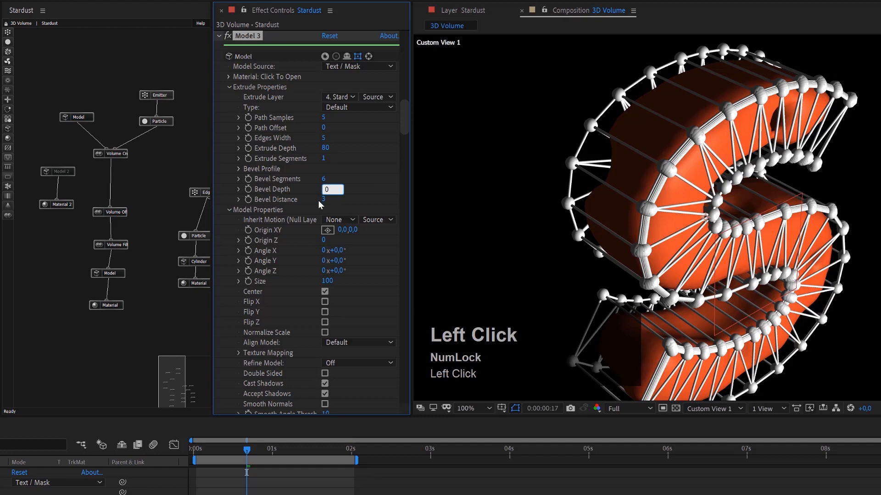
{"action": "left_click", "coordinate": [321, 199]}
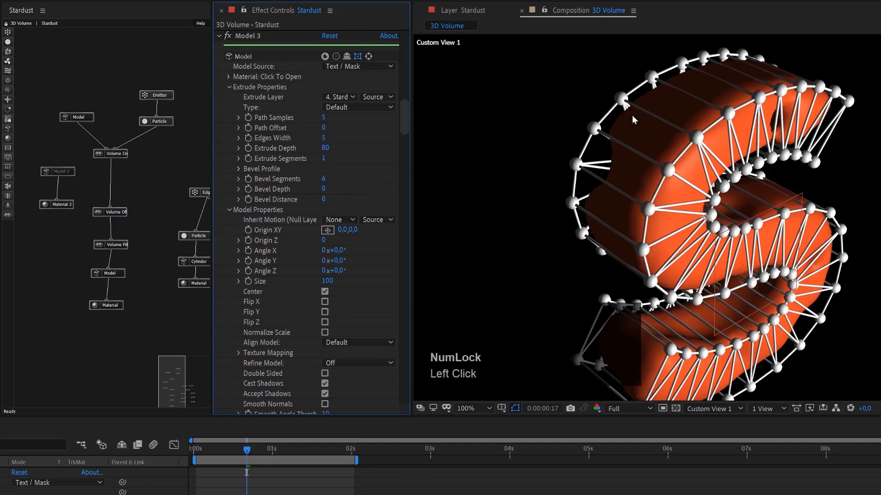
Expand Particle Properties of the Particle node under Edges and open its Size (Pixels) value for editing.
{"action": "left_click_drag", "start_coordinate": [167, 386], "coordinate": [180, 387]}
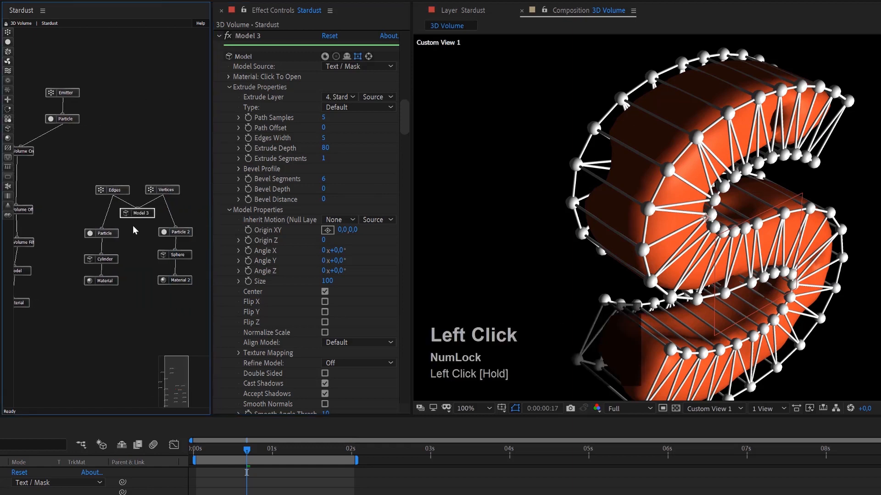
{"action": "left_click", "coordinate": [127, 194]}
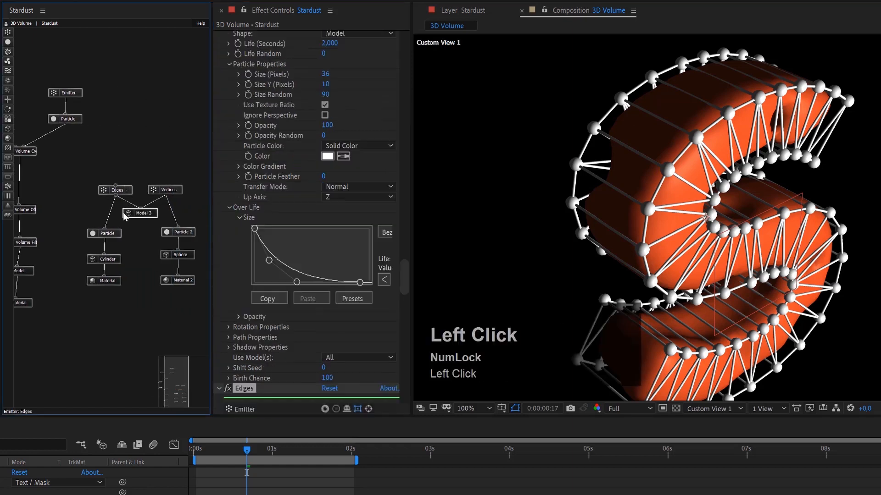
{"action": "left_click", "coordinate": [110, 233]}
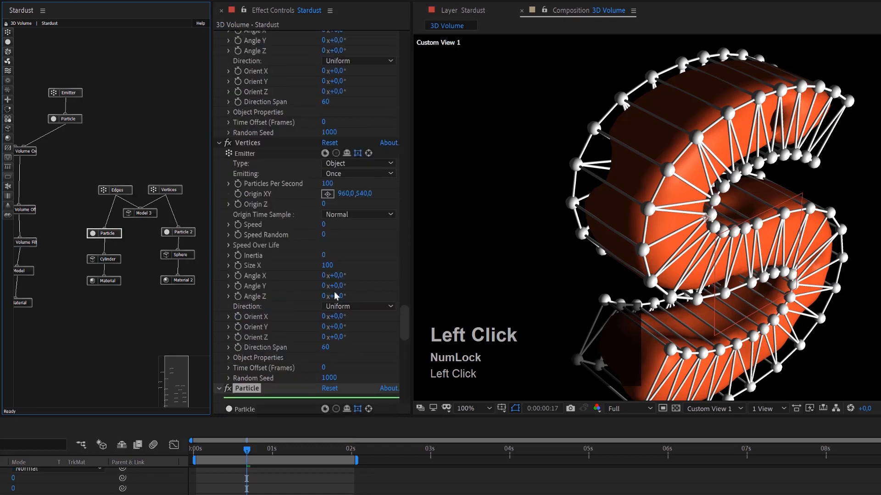
{"action": "scroll", "coordinate": [338, 295], "scroll_direction": "down", "scroll_amount": 4}
{"action": "left_click", "coordinate": [228, 331]}
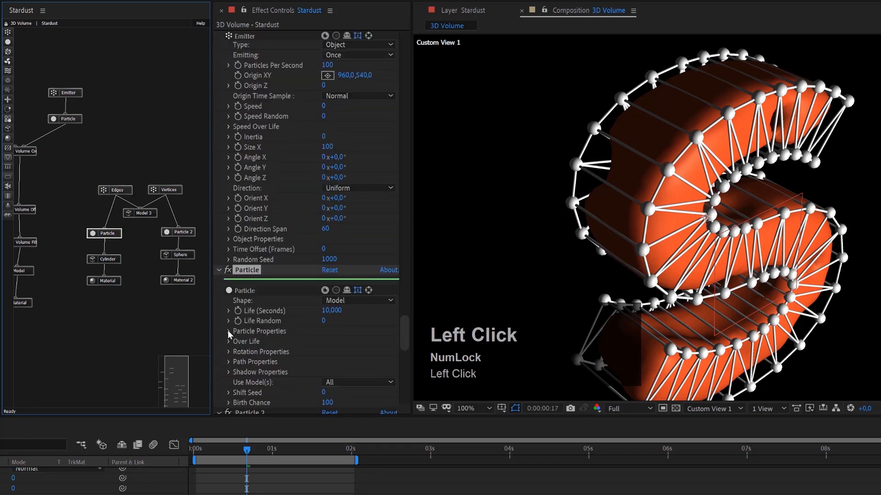
{"action": "left_click", "coordinate": [230, 321]}
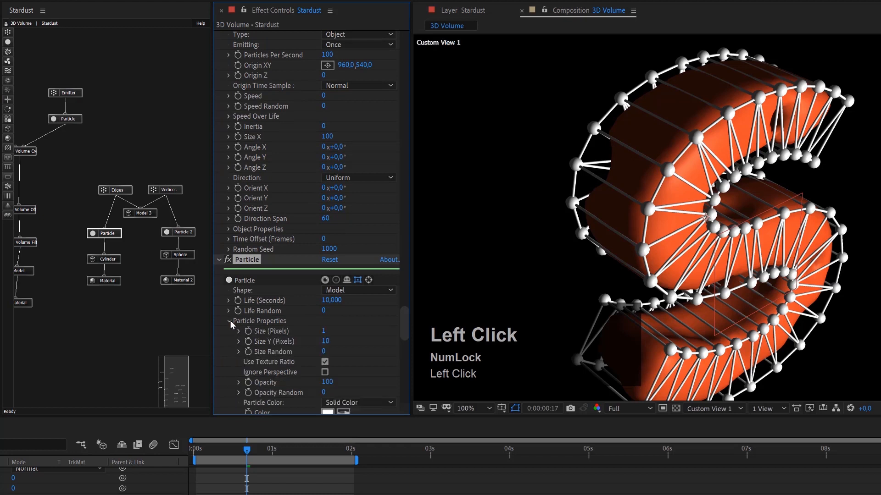
{"action": "left_click", "coordinate": [324, 287]}
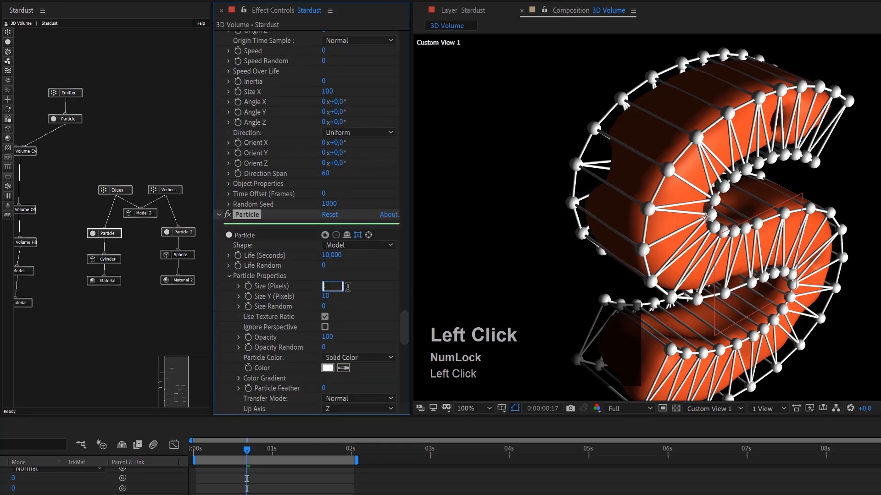
Set Size X to 0.5 in the Primitive Properties of the Cylinder node under Edges.
{"action": "left_click", "coordinate": [118, 260]}
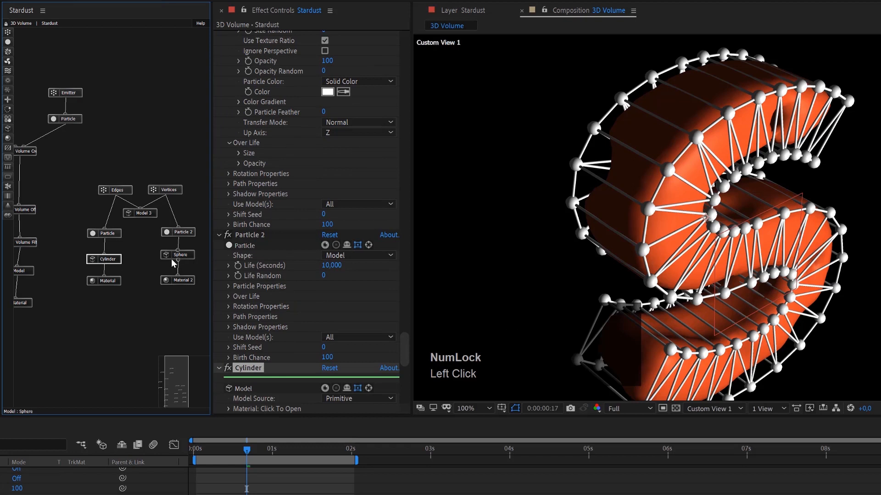
{"action": "scroll", "coordinate": [246, 331], "scroll_direction": "down", "scroll_amount": 2}
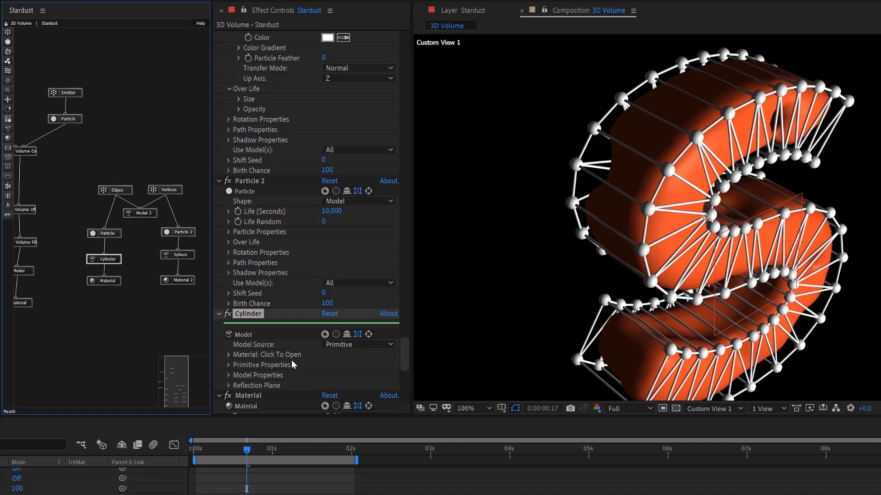
{"action": "scroll", "coordinate": [235, 366], "scroll_direction": "down", "scroll_amount": 1}
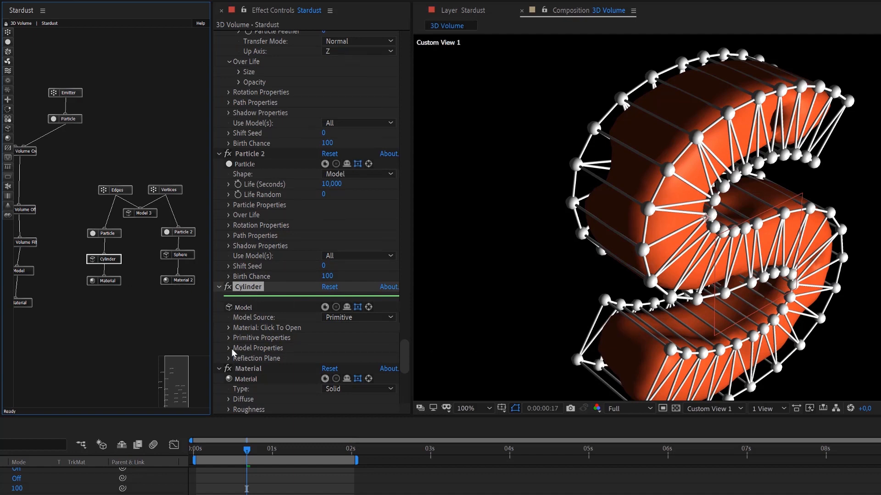
{"action": "left_click", "coordinate": [228, 349]}
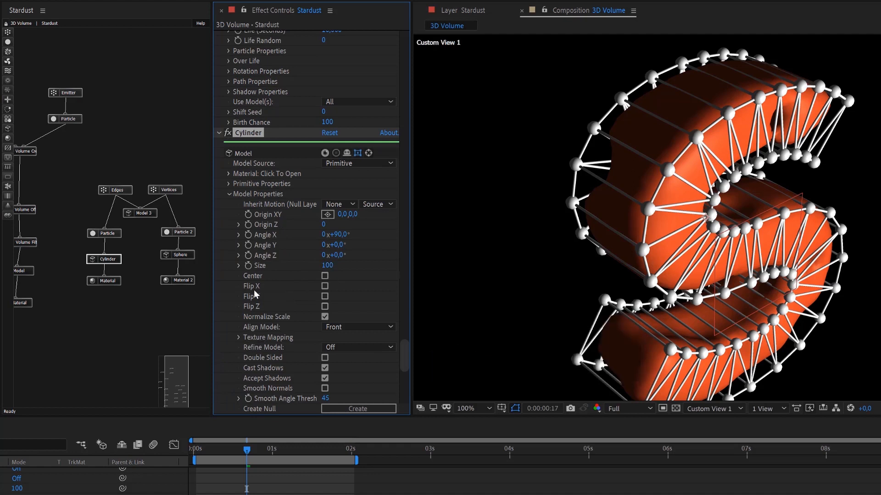
{"action": "left_click", "coordinate": [231, 185]}
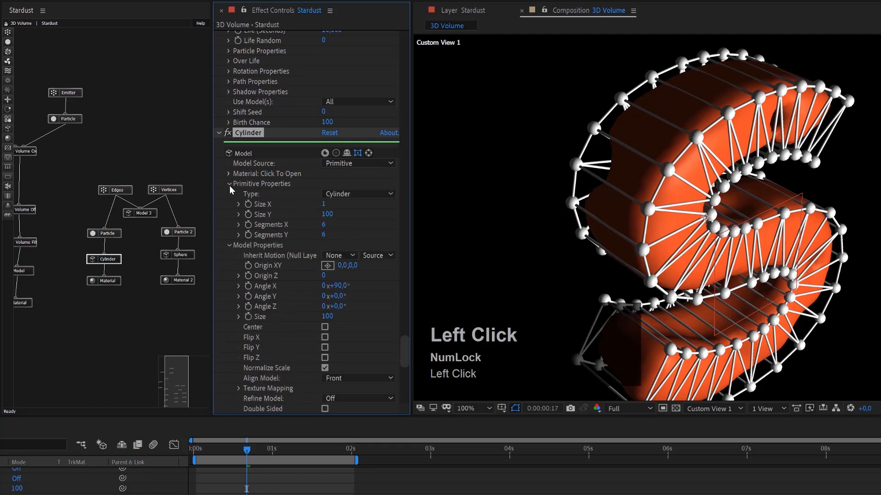
{"action": "left_click", "coordinate": [324, 204]}
{"action": "type", "text": ",5"}
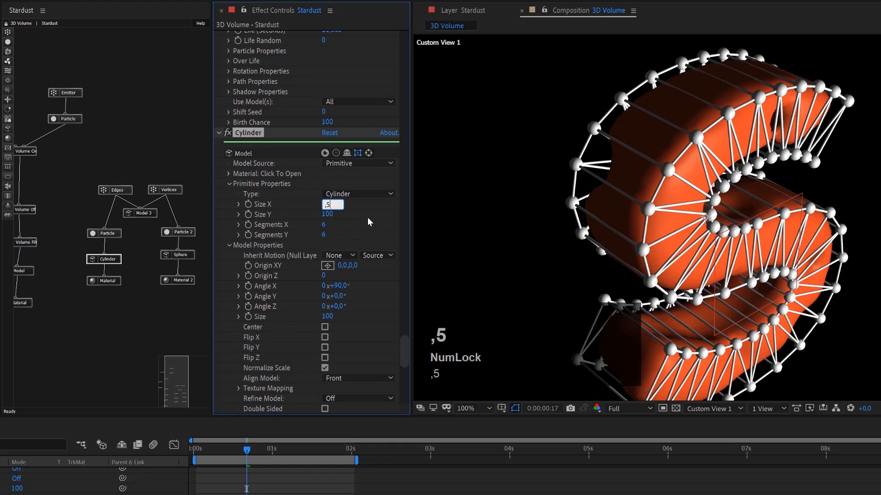
{"action": "key", "text": "Return"}
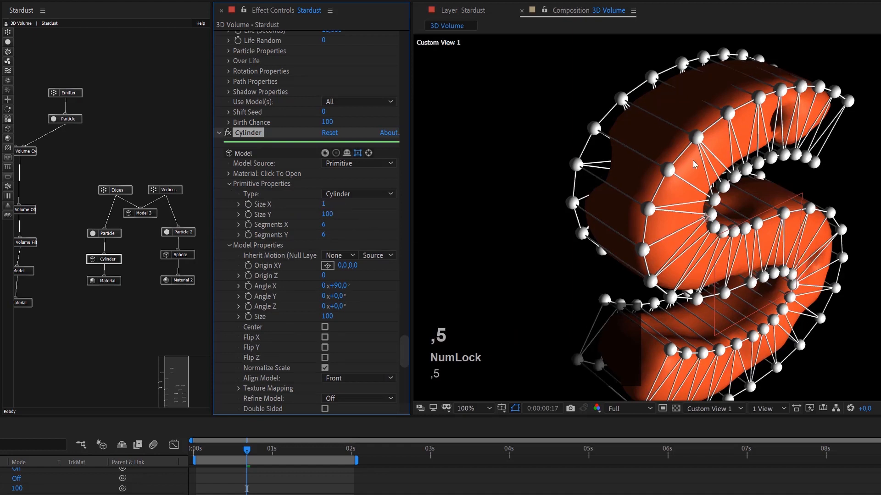
Set the particle size of the Particle 2 node under Vertices to 2 pixels.
{"action": "left_click", "coordinate": [186, 236]}
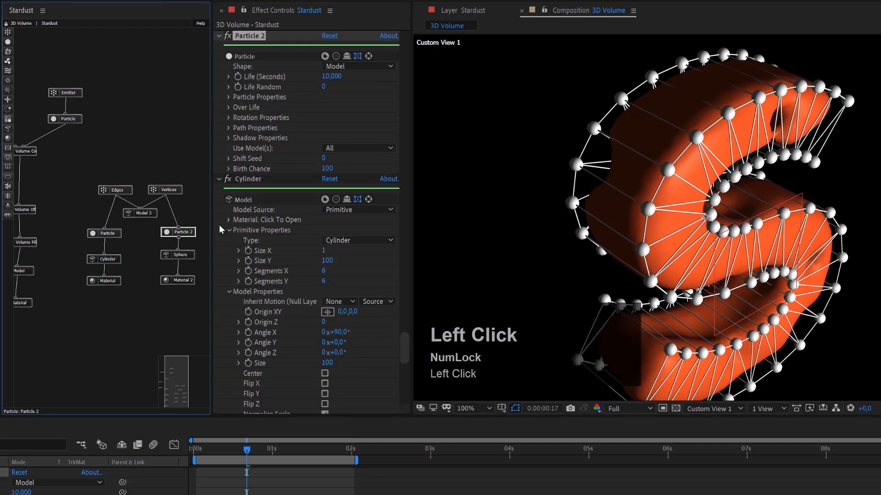
{"action": "left_click", "coordinate": [229, 99]}
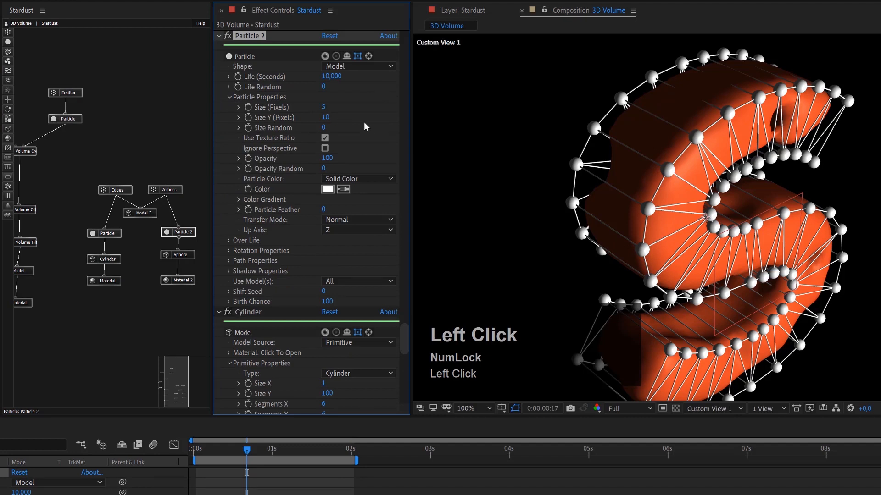
{"action": "left_click", "coordinate": [324, 107]}
{"action": "type", "text": "2"}
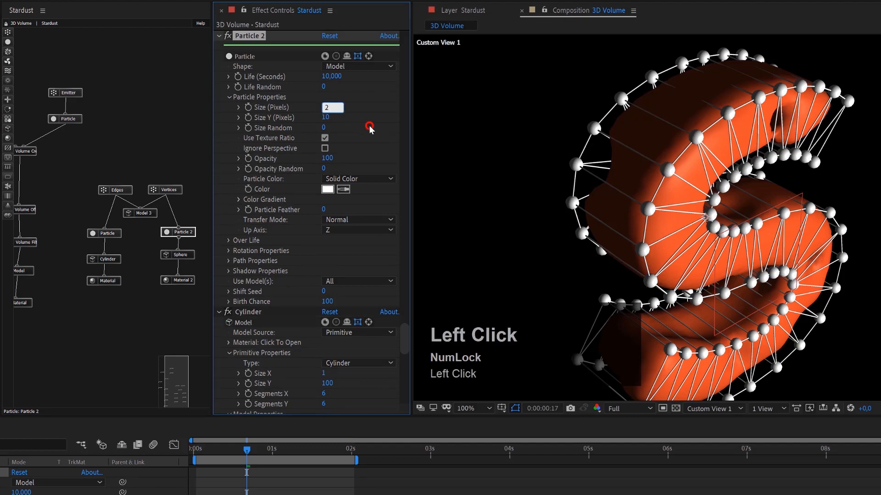
{"action": "key", "text": "Return"}
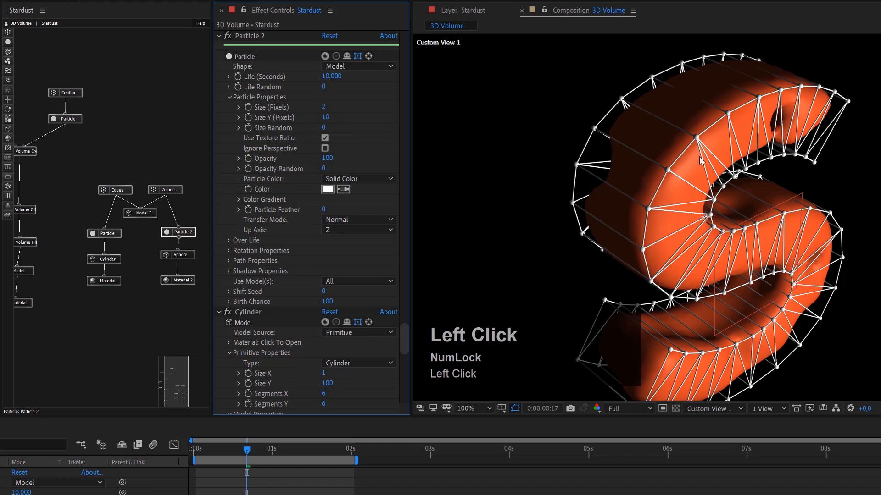
Check the wireframe's Material nodes and change the edge Particle node's color to dark gray #171717.
{"action": "left_click", "coordinate": [183, 280]}
{"action": "scroll", "coordinate": [328, 284], "scroll_direction": "down", "scroll_amount": 3}
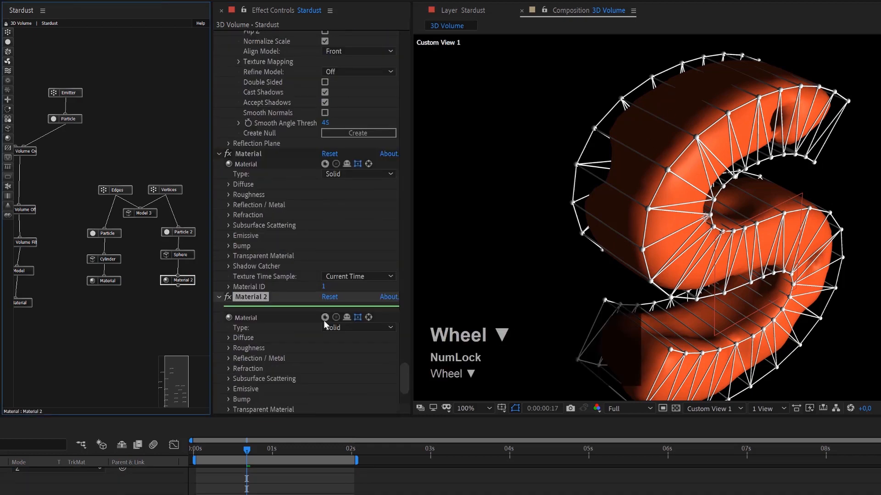
{"action": "left_click", "coordinate": [119, 282]}
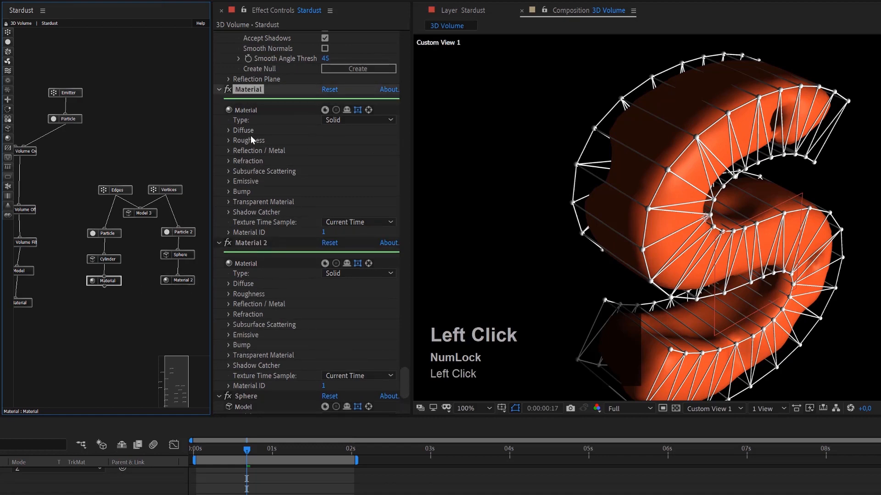
{"action": "left_click", "coordinate": [228, 130]}
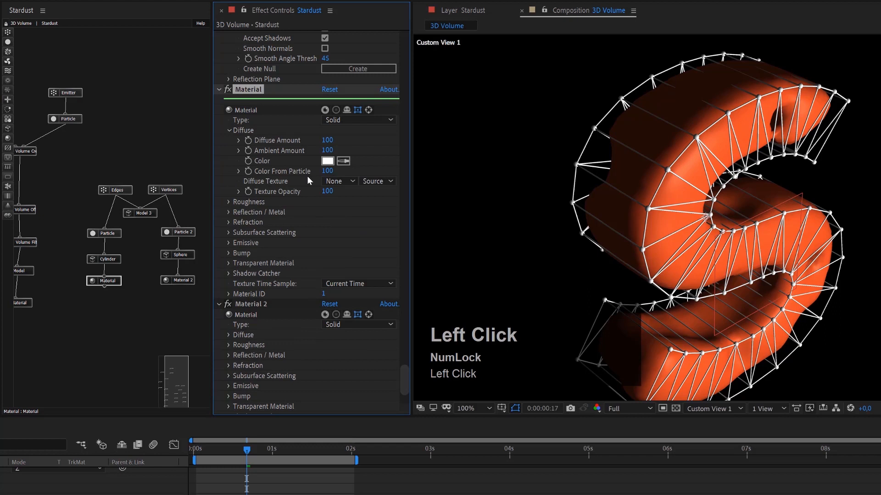
{"action": "left_click", "coordinate": [105, 233]}
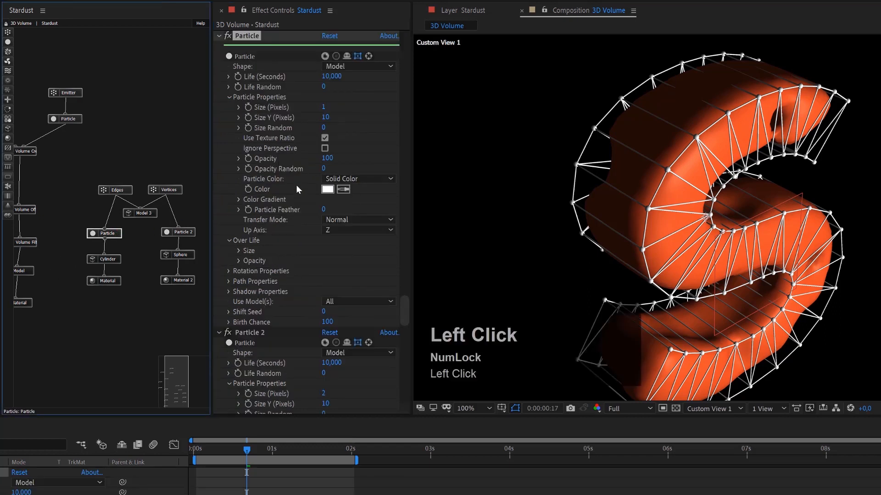
{"action": "left_click", "coordinate": [327, 190]}
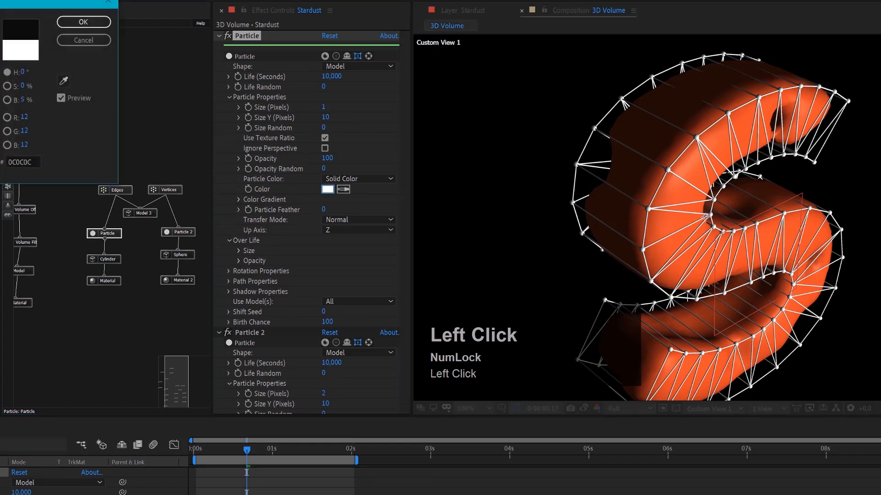
{"action": "left_click_drag", "start_coordinate": [0, 178], "coordinate": [0, 162]}
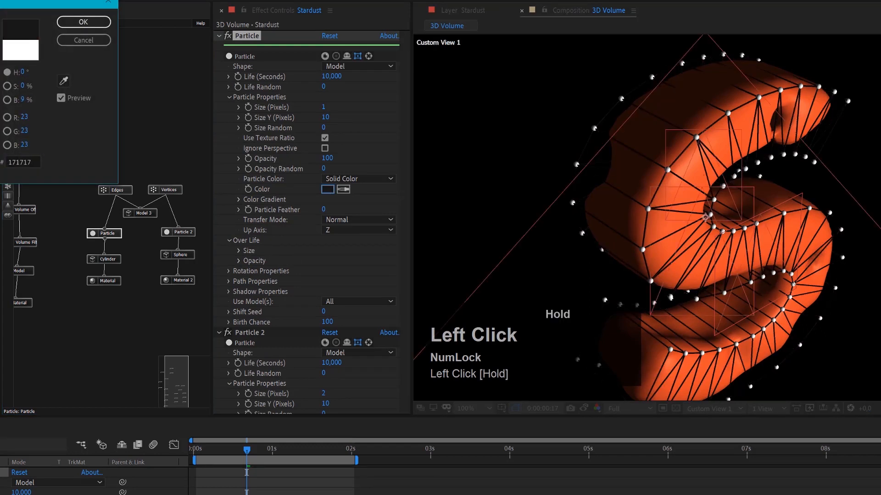
{"action": "left_click", "coordinate": [72, 32]}
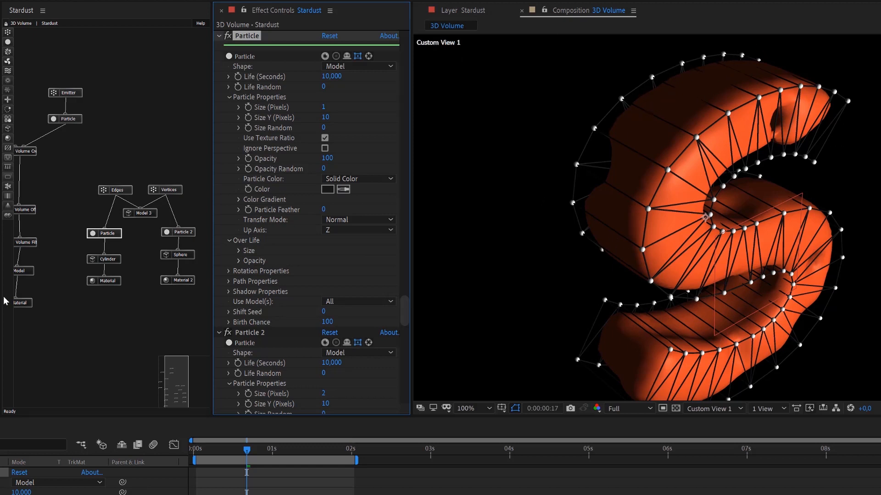
Add a new Model node above the Edges and Vertices nodes and set its Model Source to Primitive.
{"action": "left_click", "coordinate": [9, 129]}
{"action": "left_click_drag", "start_coordinate": [43, 130], "coordinate": [136, 91]}
{"action": "scroll", "coordinate": [316, 296], "scroll_direction": "down", "scroll_amount": 3}
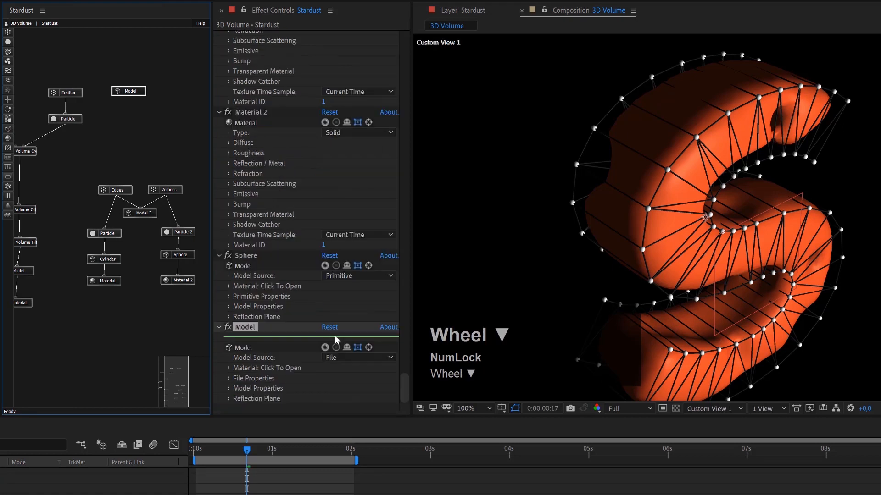
{"action": "left_click", "coordinate": [358, 357]}
{"action": "left_click", "coordinate": [353, 379]}
{"action": "left_click", "coordinate": [229, 379]}
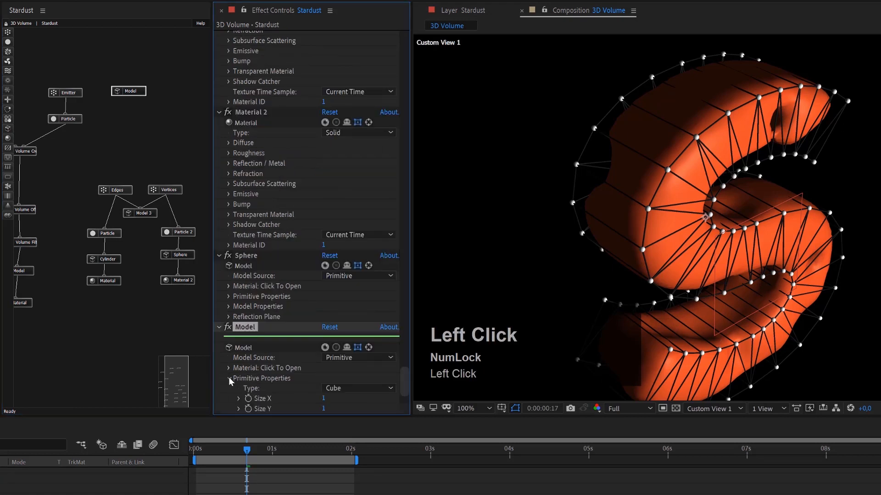
Set both Size X and Size Y of the new cube primitive to 750.
{"action": "scroll", "coordinate": [362, 388], "scroll_direction": "down", "scroll_amount": 3}
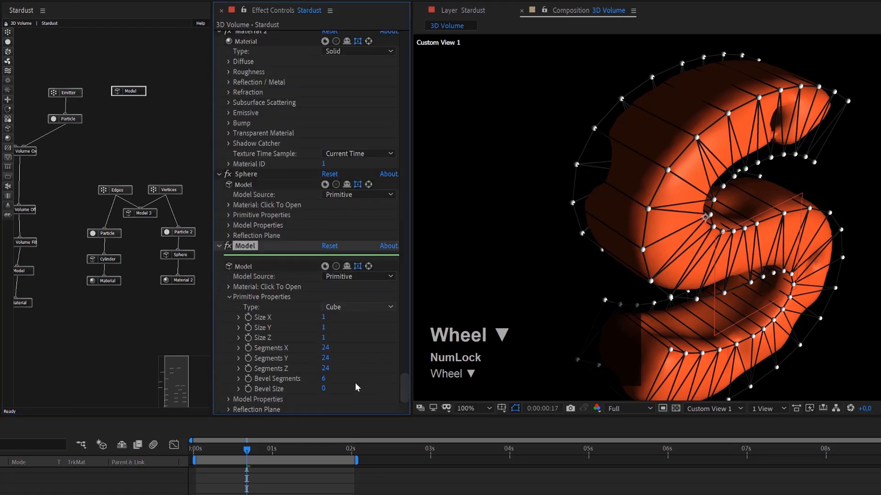
{"action": "left_click", "coordinate": [324, 317]}
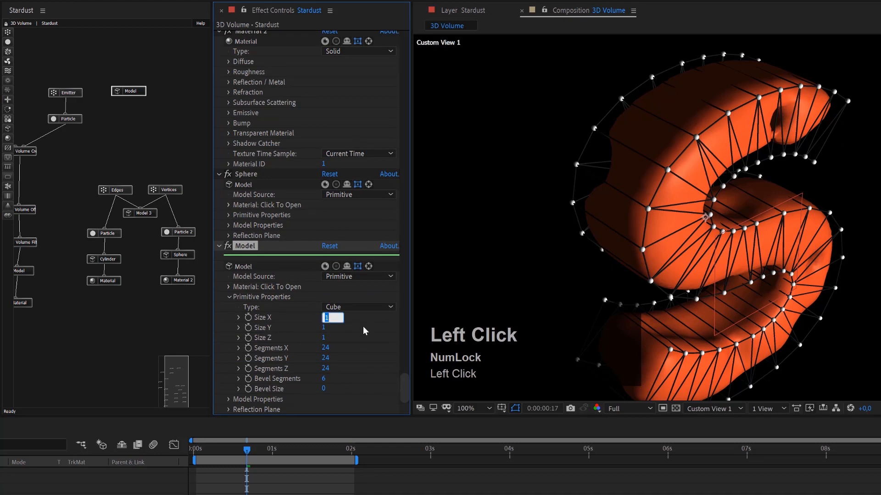
{"action": "type", "text": "750"}
{"action": "key", "text": "Tab"}
{"action": "type", "text": "750"}
{"action": "key", "text": "Return"}
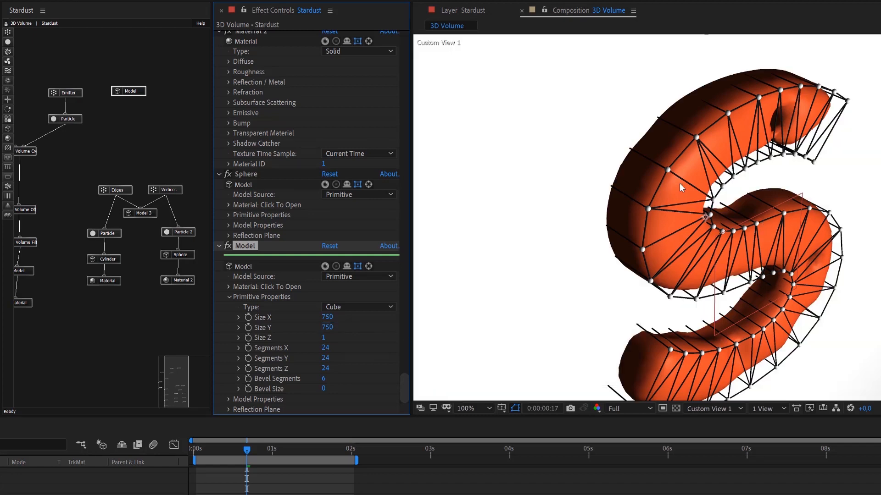
Set Segments X, Segments Y and Segments Z of the new cube primitive to 4.
{"action": "left_click", "coordinate": [325, 348]}
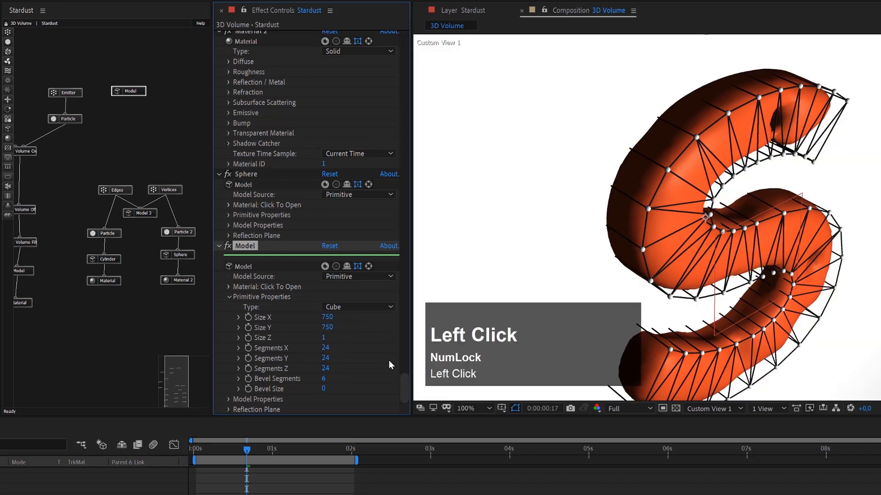
{"action": "type", "text": "4"}
{"action": "key", "text": "Tab"}
{"action": "type", "text": "4"}
{"action": "key", "text": "Tab"}
{"action": "key", "text": "Tab"}
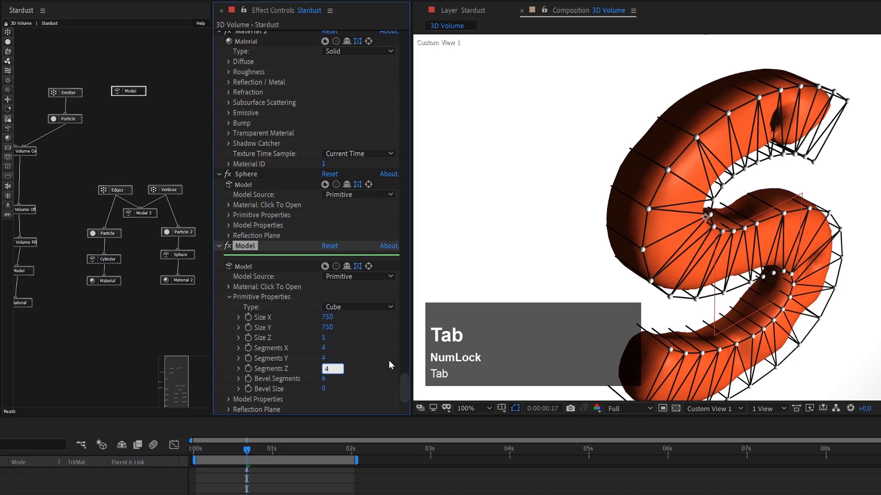
{"action": "left_click", "coordinate": [389, 360]}
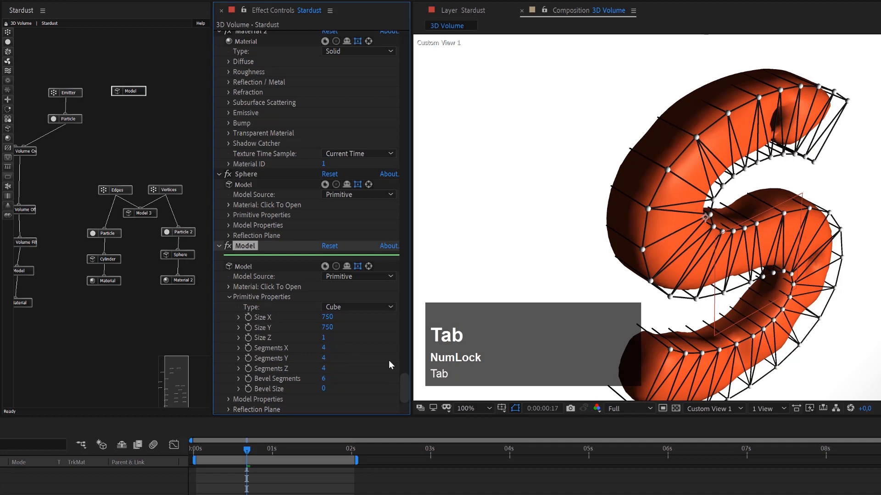
Set Size Z of the cube primitive to 20.
{"action": "left_click", "coordinate": [323, 339]}
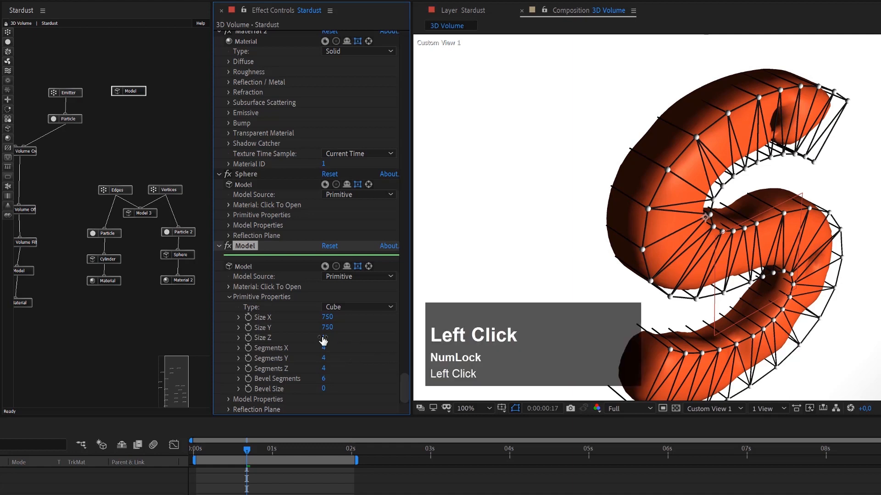
{"action": "type", "text": "20"}
{"action": "key", "text": "Return"}
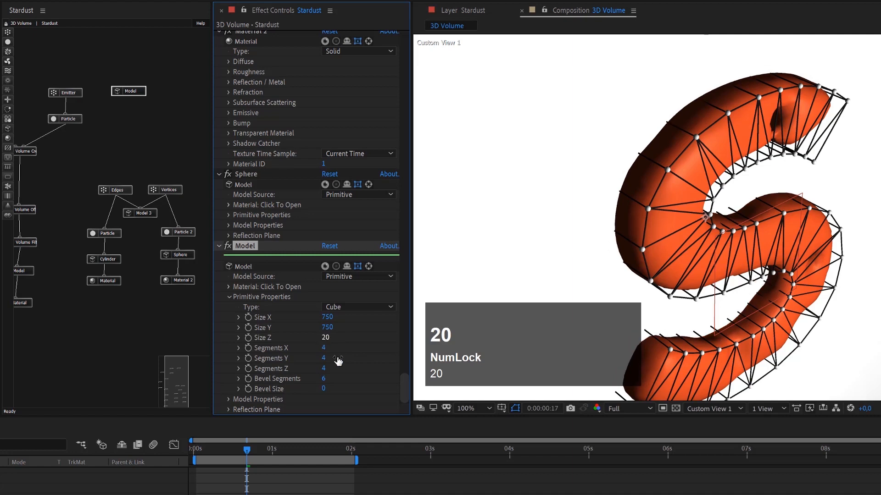
Set the Origin Z of the cube's Model node to 50 in its Model Properties.
{"action": "left_click", "coordinate": [137, 93]}
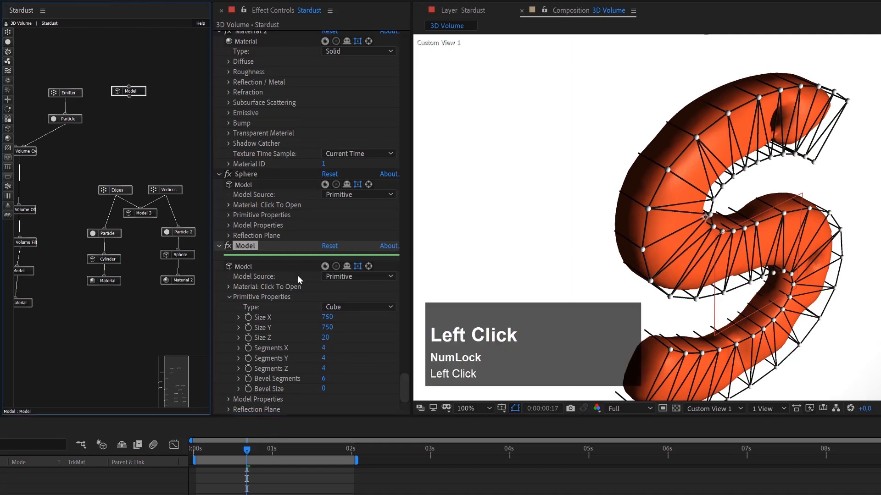
{"action": "scroll", "coordinate": [274, 296], "scroll_direction": "down", "scroll_amount": 1}
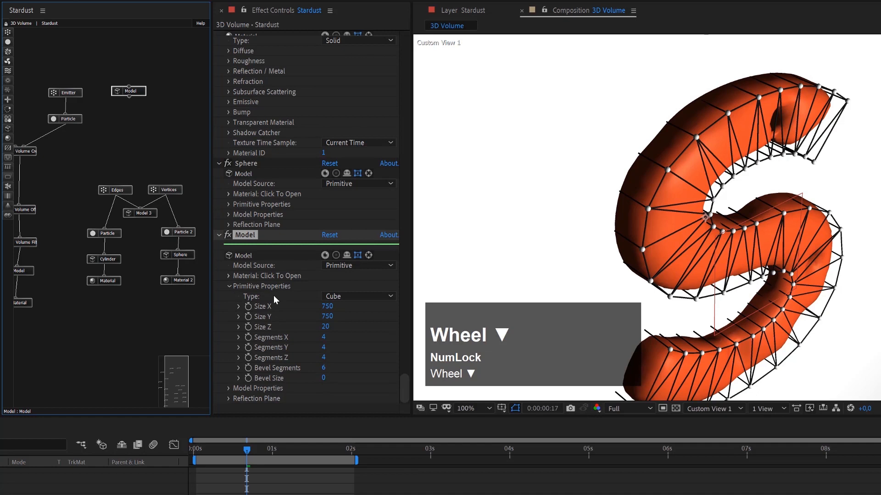
{"action": "left_click", "coordinate": [228, 388]}
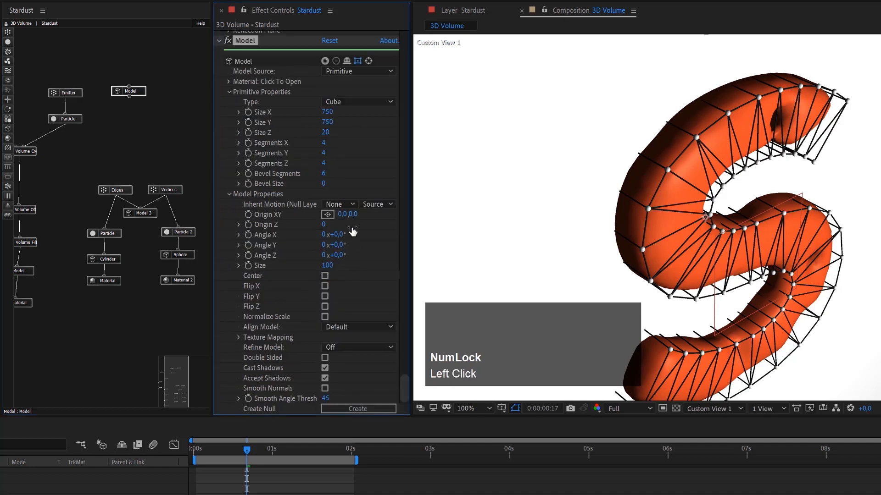
{"action": "left_click", "coordinate": [323, 224]}
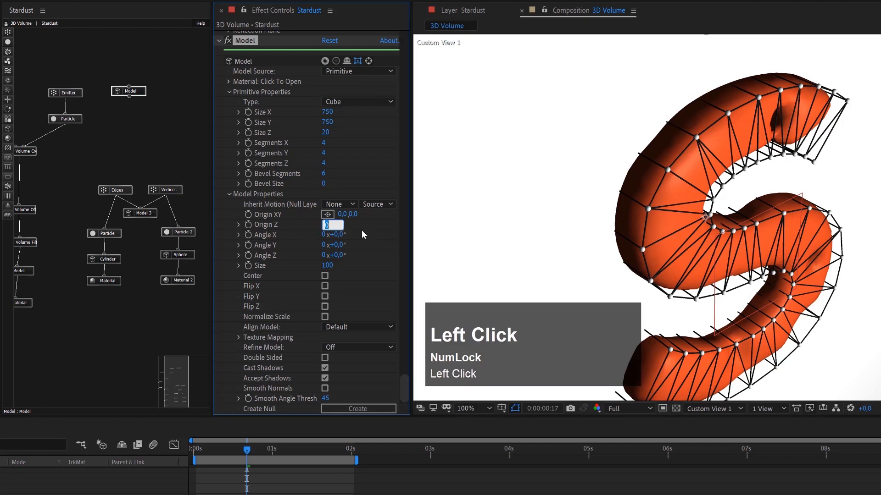
{"action": "type", "text": "50"}
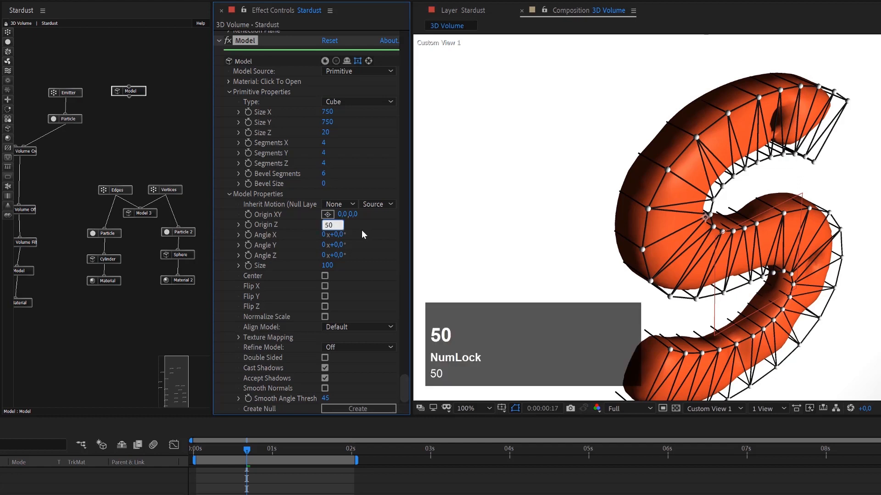
{"action": "key", "text": "Return"}
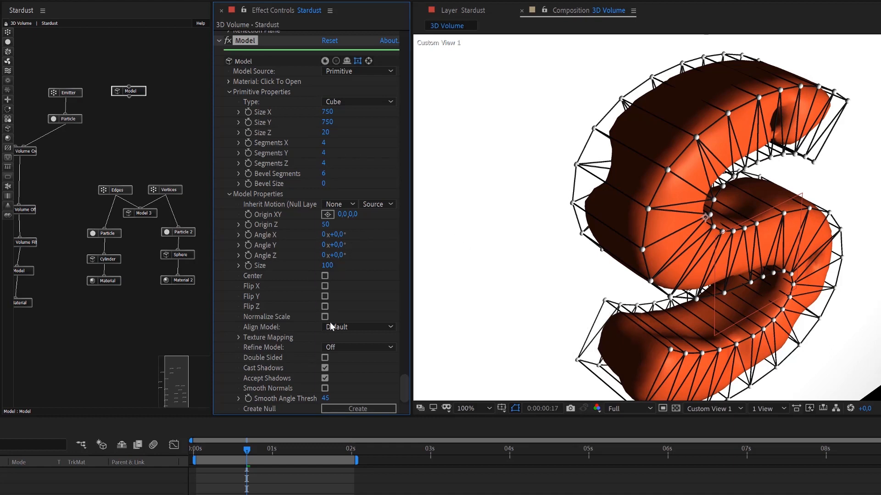
Collapse the cube's model and primitive properties and enable its Reflection Plane.
{"action": "left_click_drag", "start_coordinate": [140, 93], "coordinate": [140, 90]}
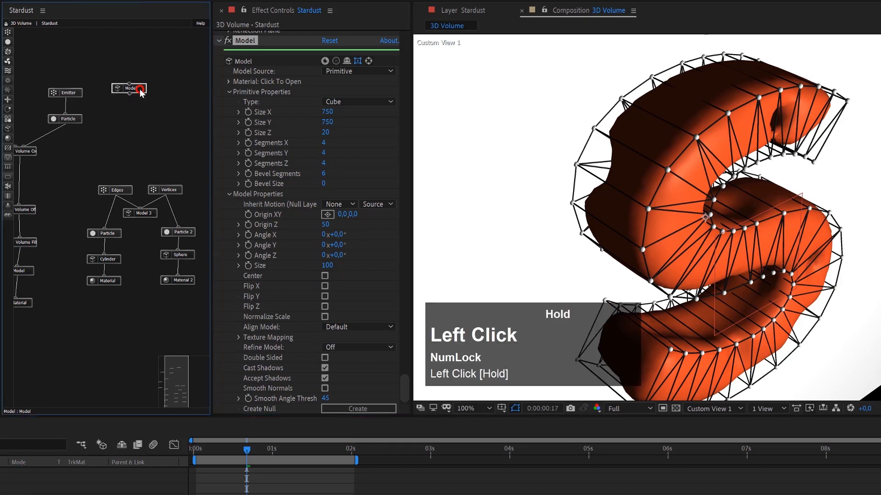
{"action": "left_click", "coordinate": [230, 192]}
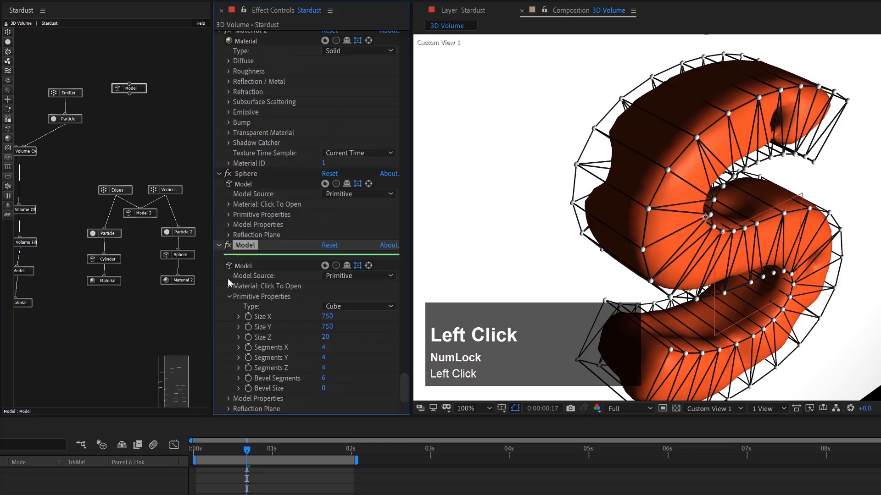
{"action": "left_click", "coordinate": [229, 296]}
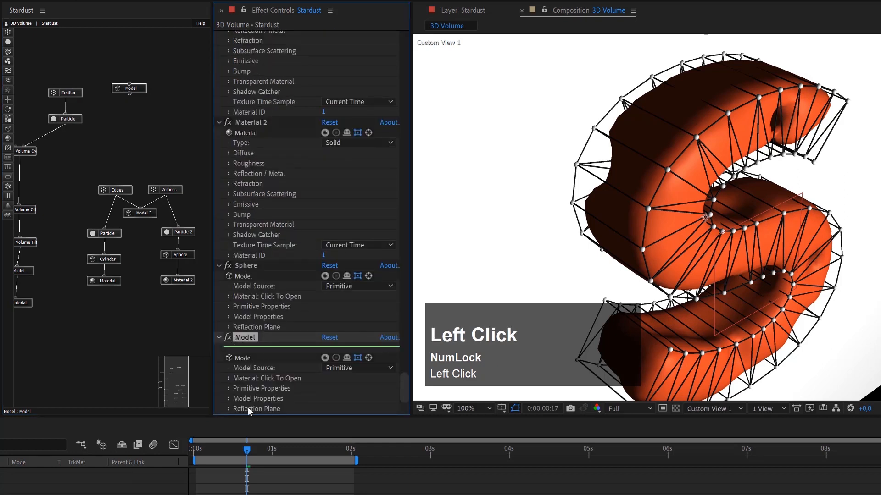
{"action": "left_click", "coordinate": [228, 409]}
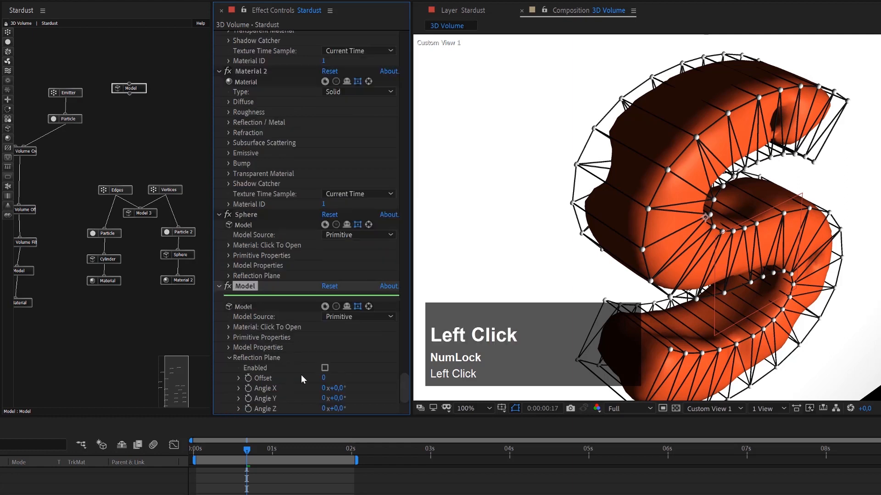
{"action": "left_click", "coordinate": [323, 367]}
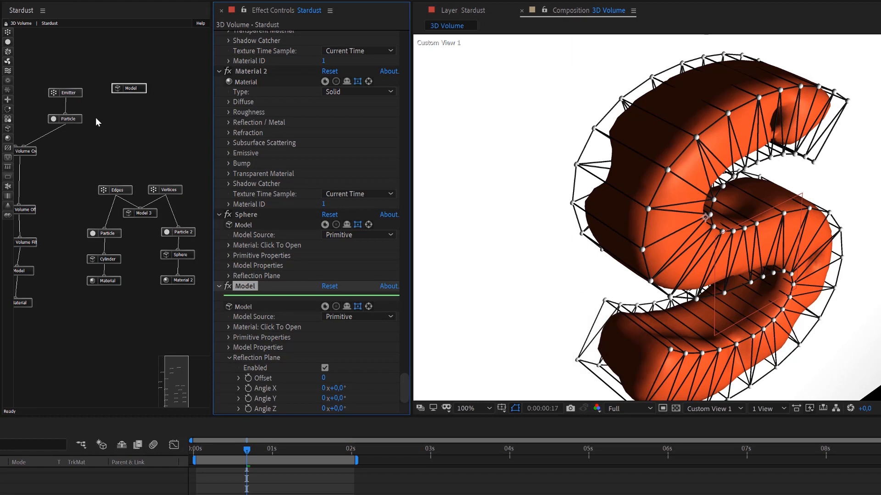
{"action": "left_click", "coordinate": [18, 143]}
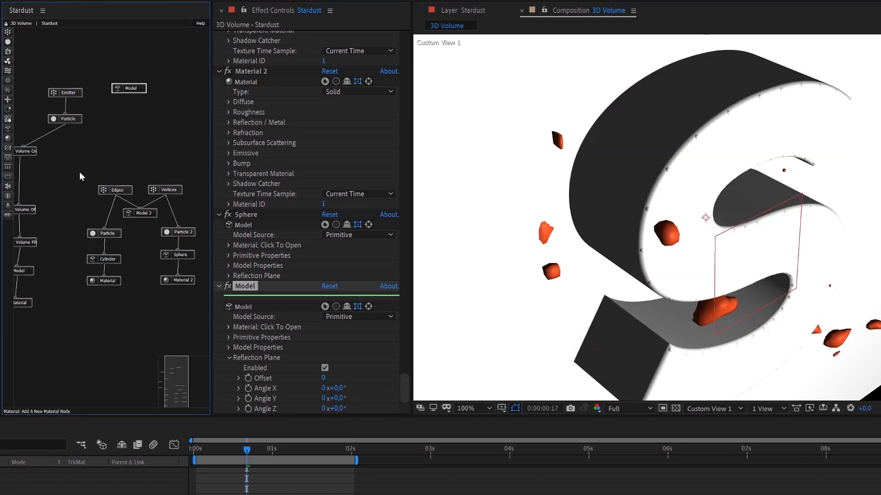
{"action": "left_click_drag", "start_coordinate": [178, 385], "coordinate": [171, 379]}
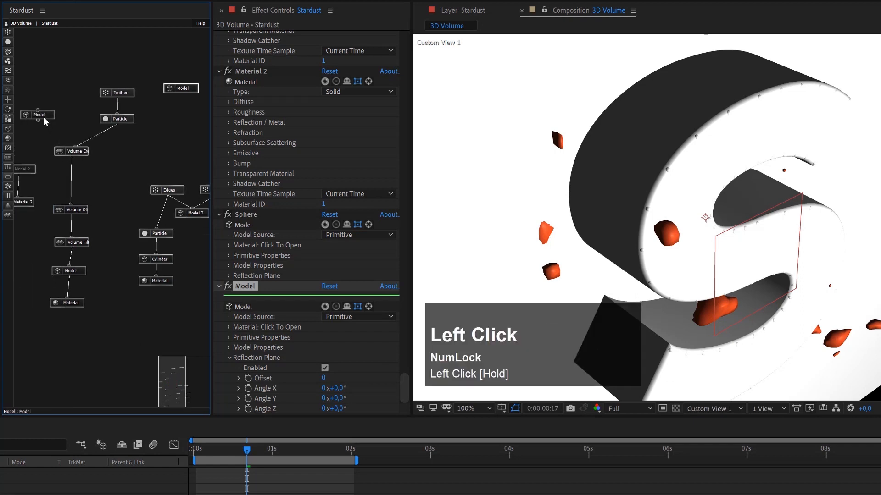
{"action": "key", "text": "ctrl+z"}
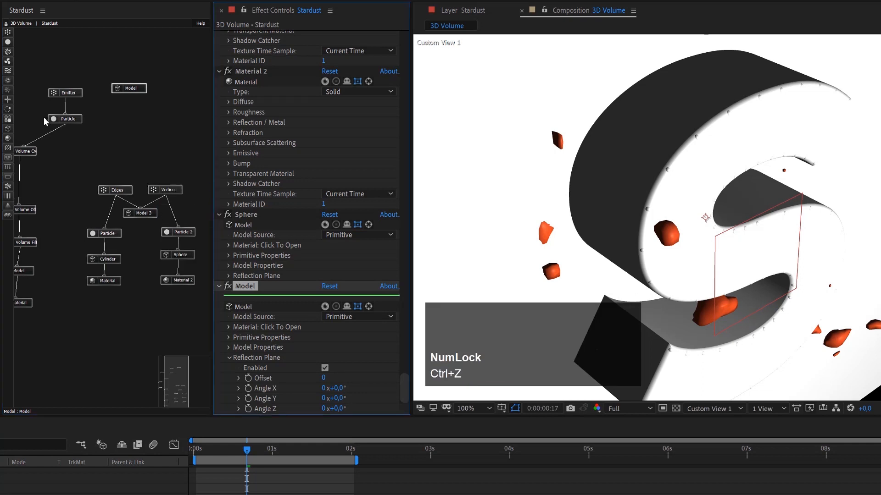
Add a new Material node beneath the cube's Model node and set its Reflection / Metal Amount to 100.
{"action": "left_click", "coordinate": [9, 143]}
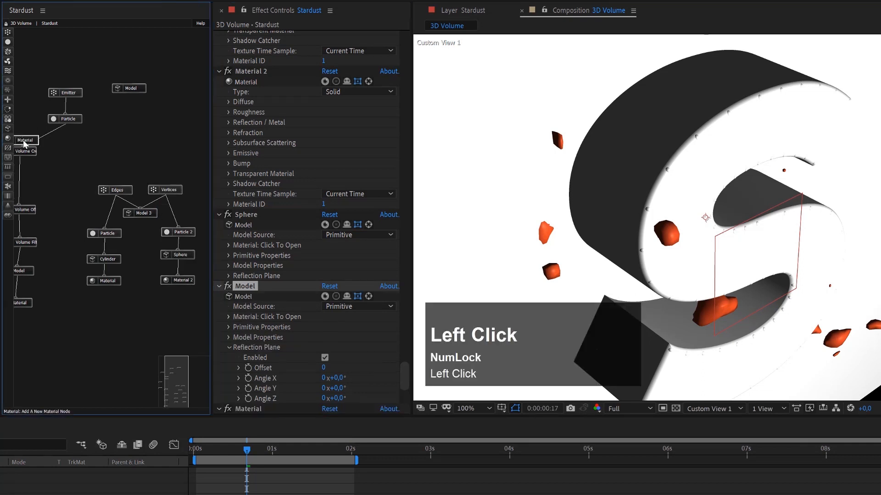
{"action": "left_click_drag", "start_coordinate": [27, 140], "coordinate": [130, 91]}
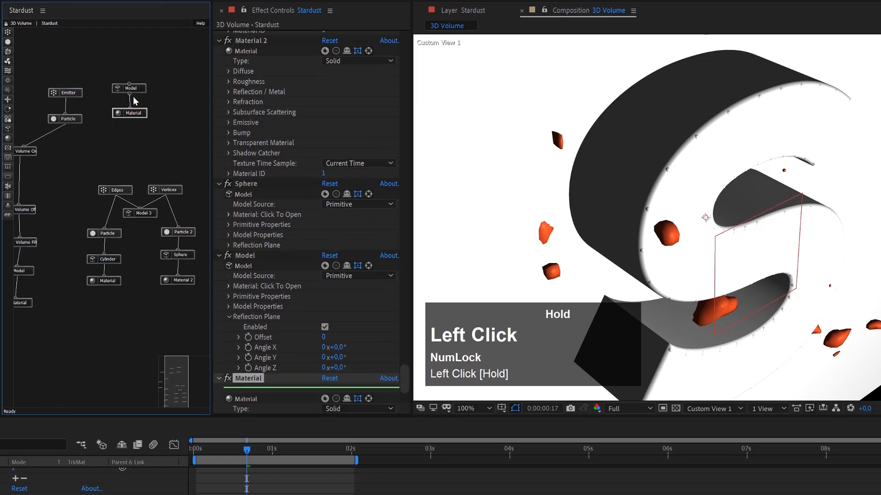
{"action": "left_click", "coordinate": [136, 115]}
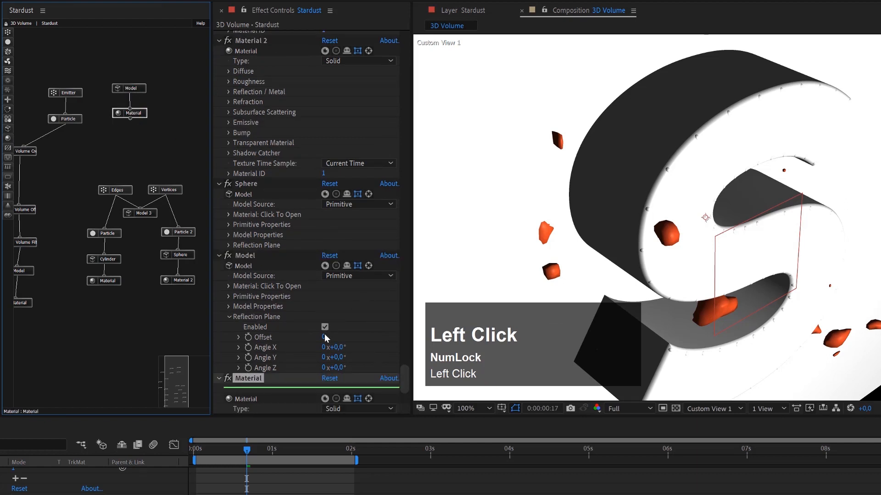
{"action": "scroll", "coordinate": [325, 335], "scroll_direction": "down", "scroll_amount": 5}
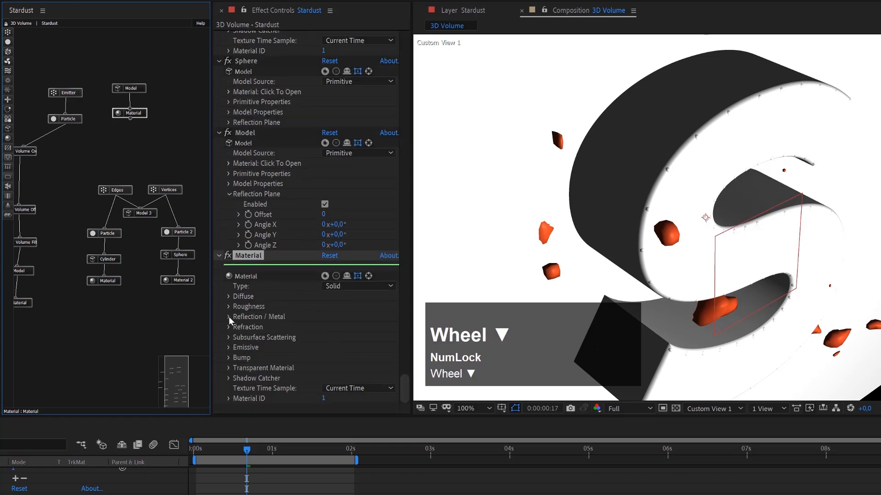
{"action": "left_click", "coordinate": [228, 317]}
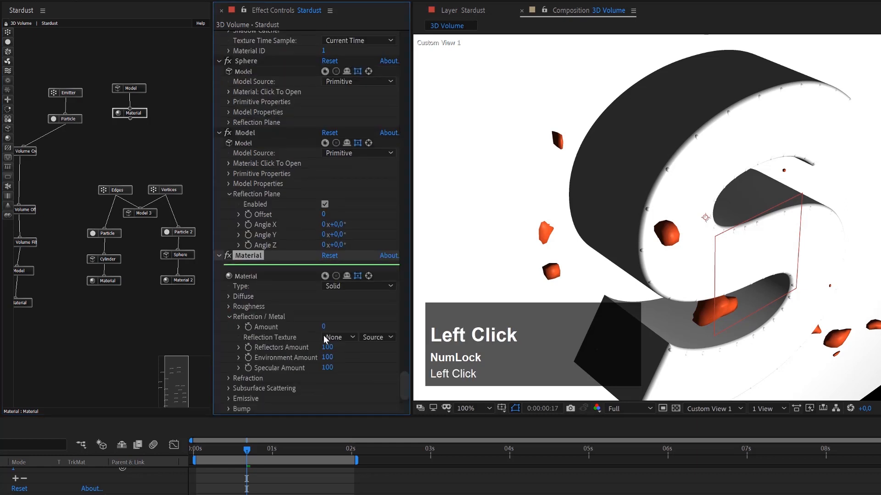
{"action": "left_click_drag", "start_coordinate": [324, 327], "coordinate": [389, 330]}
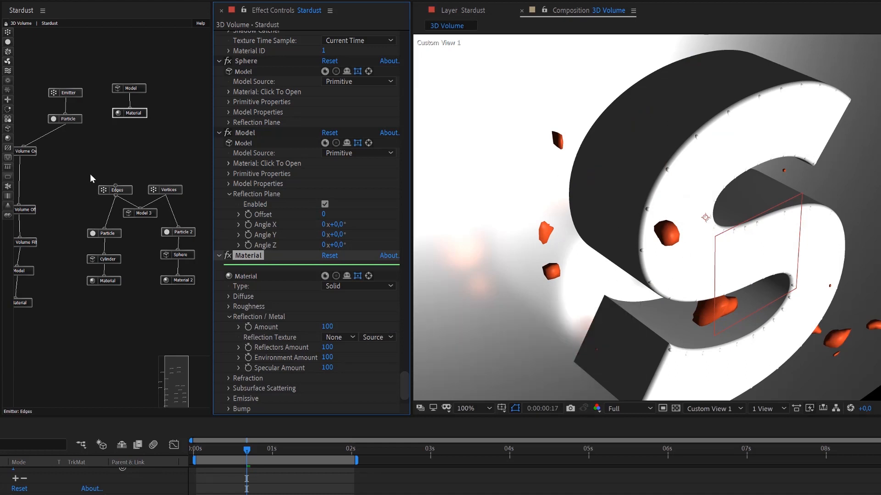
Reconnect the text's Model node to the first Volume node below the emitter's Particle node and move the current time to 0:00:01:05.
{"action": "left_click", "coordinate": [222, 451]}
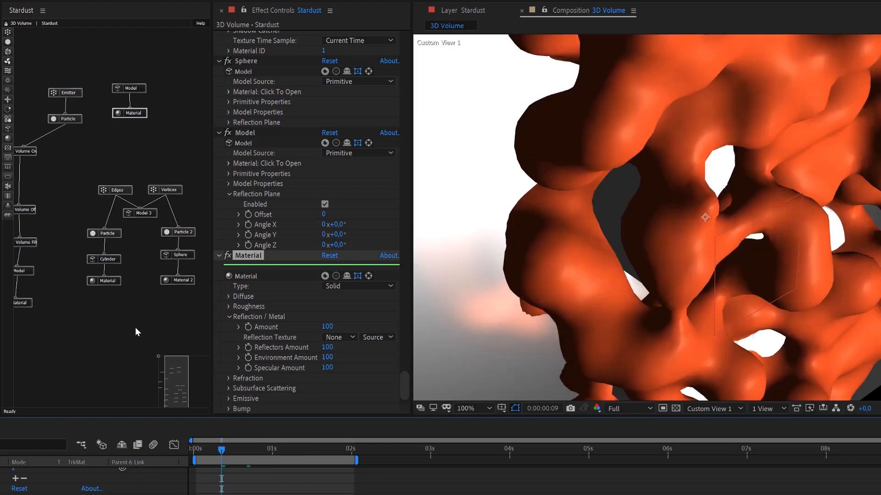
{"action": "left_click_drag", "start_coordinate": [182, 380], "coordinate": [177, 379]}
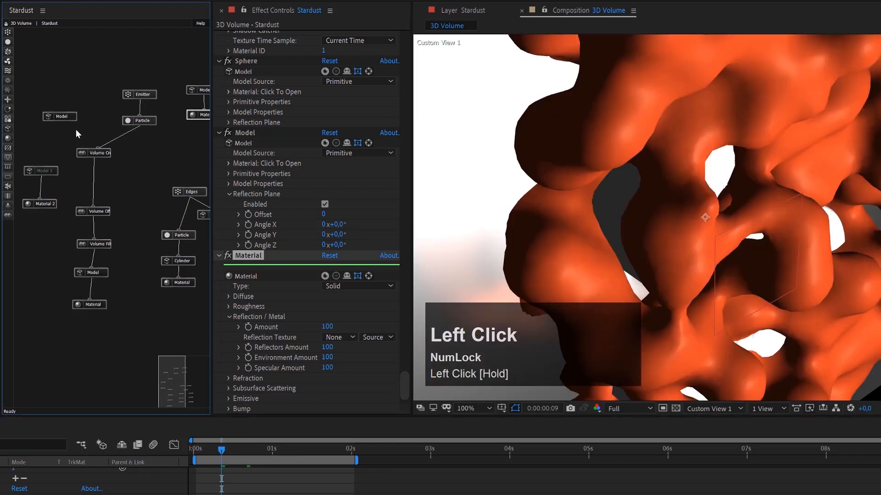
{"action": "left_click_drag", "start_coordinate": [60, 122], "coordinate": [81, 151]}
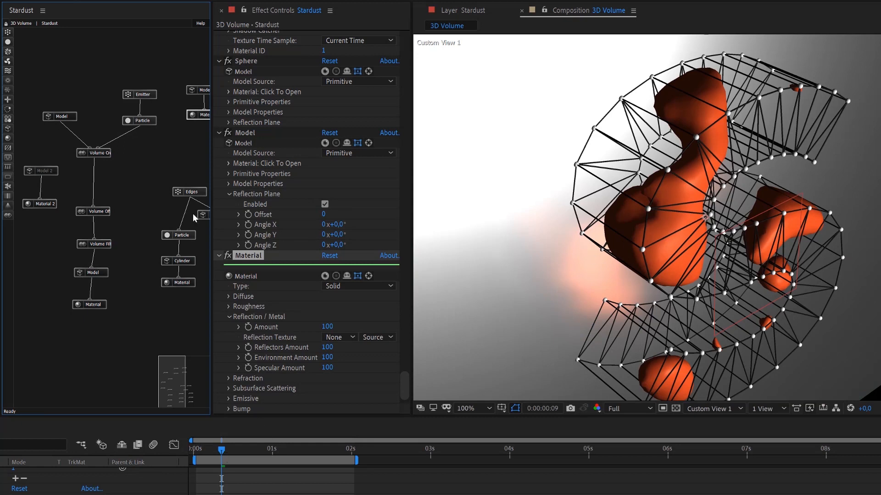
{"action": "left_click_drag", "start_coordinate": [273, 454], "coordinate": [288, 452]}
Set the Roughness Amount of the cube's Material node to 10 and turn off its Gloss / Roughness option.
{"action": "left_click", "coordinate": [201, 122]}
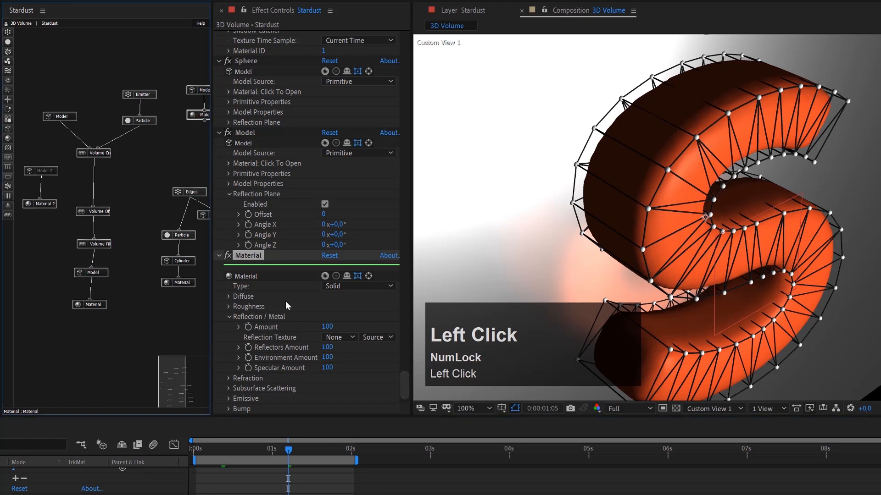
{"action": "left_click", "coordinate": [228, 309]}
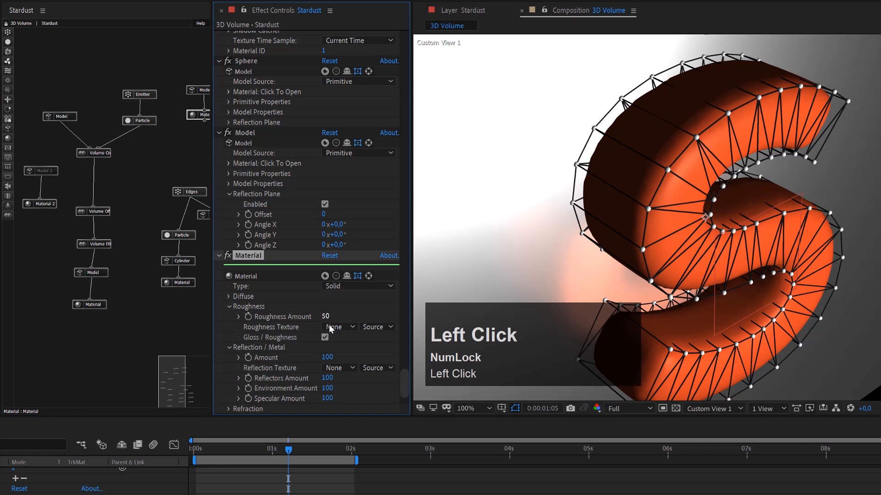
{"action": "left_click", "coordinate": [326, 316]}
{"action": "type", "text": "10"}
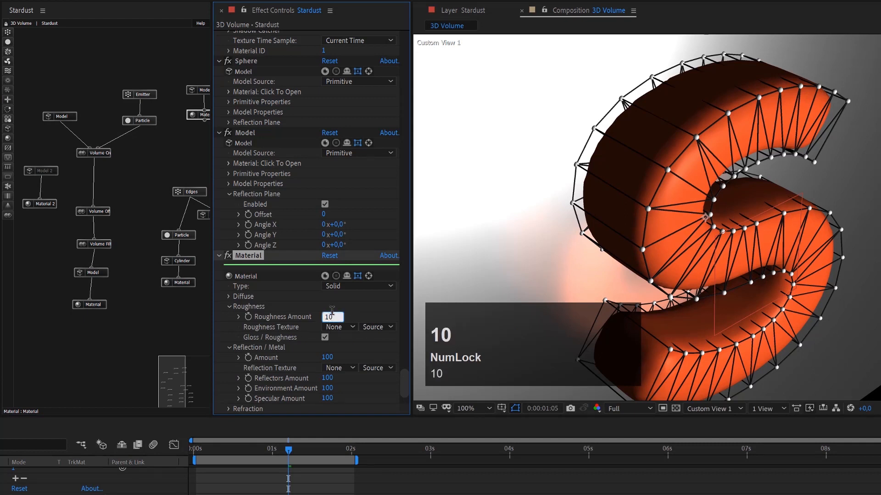
{"action": "key", "text": "Return"}
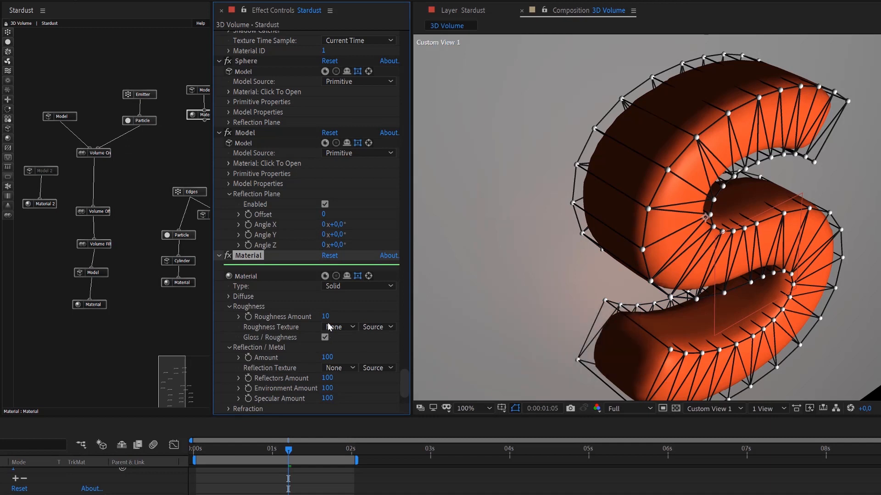
{"action": "left_click", "coordinate": [325, 338]}
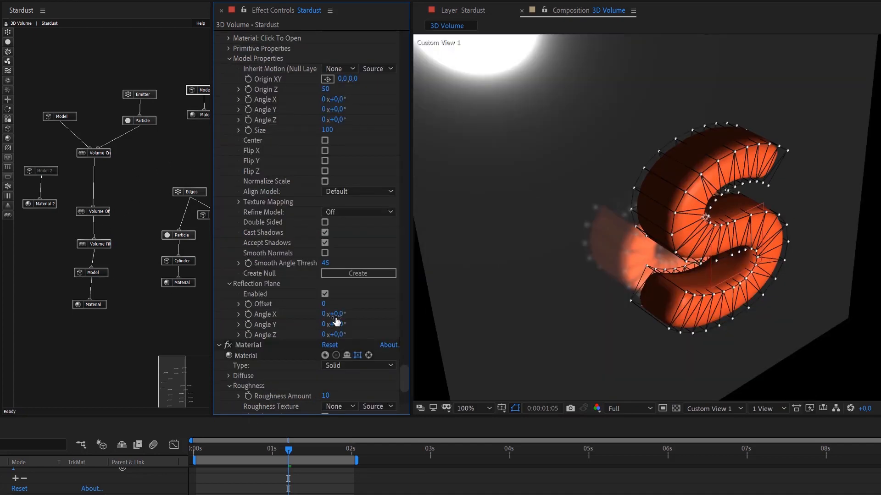
Set Angle X of the cube model's Reflection Plane to 90°.
{"action": "left_click", "coordinate": [337, 315]}
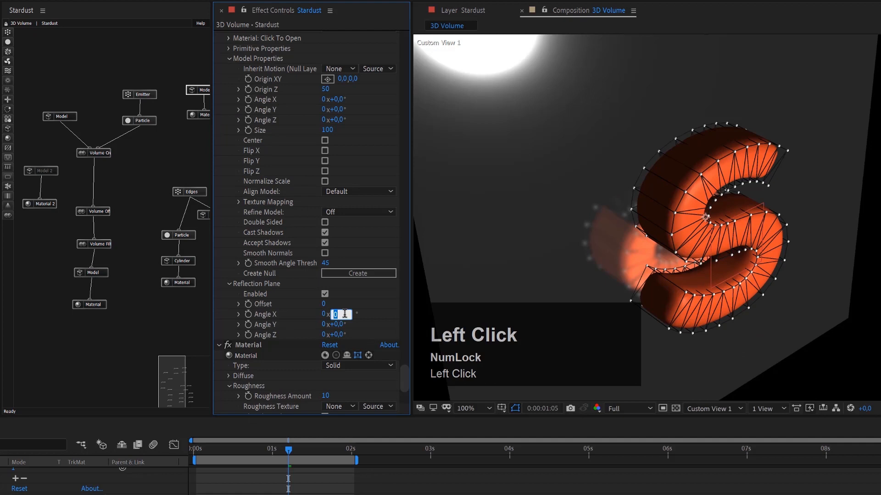
{"action": "type", "text": "90"}
{"action": "key", "text": "Return"}
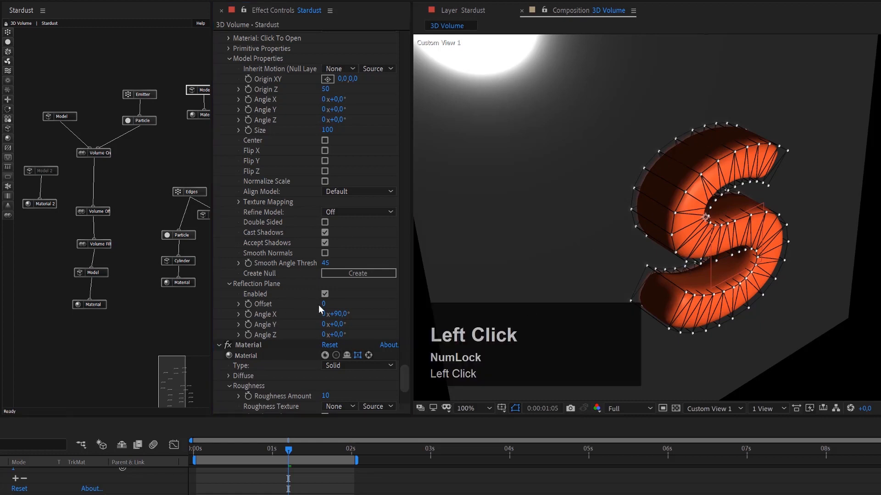
Try an Offset of 45 on the cube model's Reflection Plane, and settle on 40.
{"action": "left_click", "coordinate": [323, 305]}
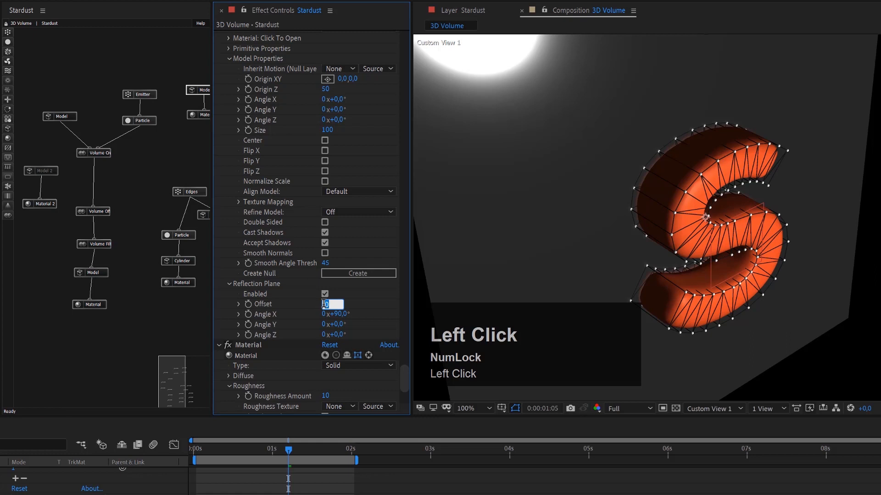
{"action": "type", "text": "45"}
{"action": "key", "text": "Return"}
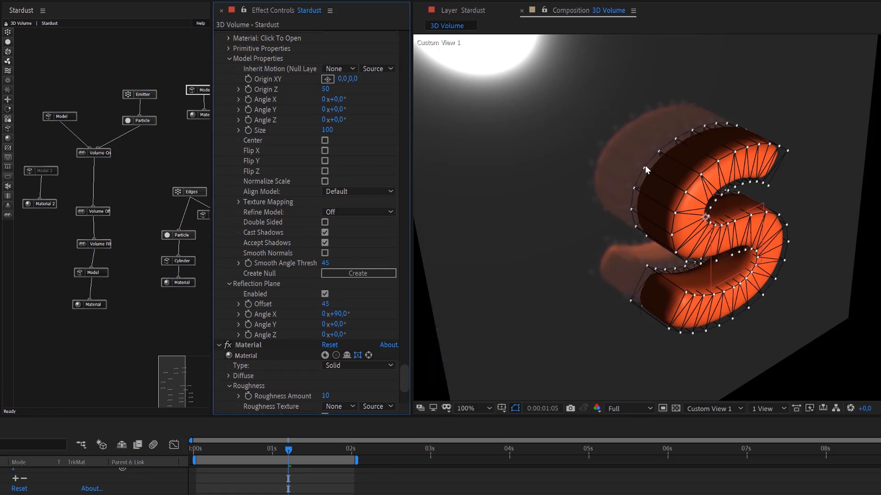
{"action": "left_click", "coordinate": [327, 304]}
{"action": "type", "text": "40"}
{"action": "key", "text": "Return"}
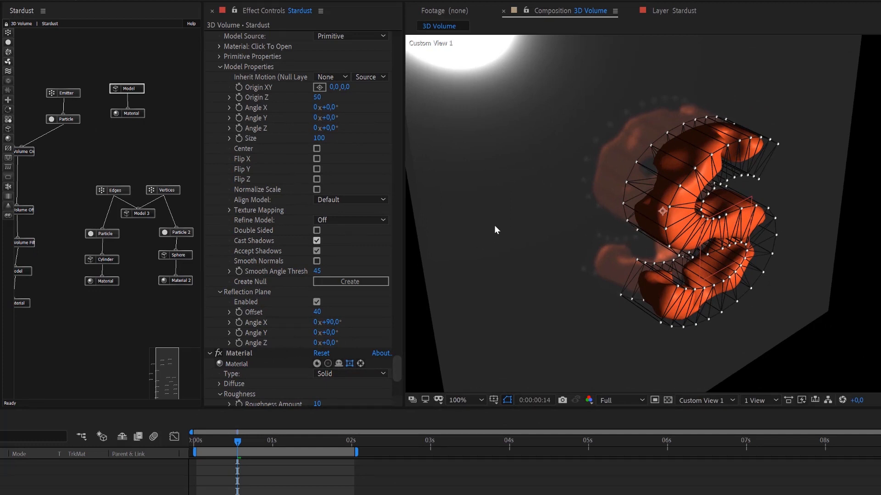
Turn on Stardust's helper display and select the cube's Model to show its reflection plane in the composition.
{"action": "left_click_drag", "start_coordinate": [395, 365], "coordinate": [418, 37]}
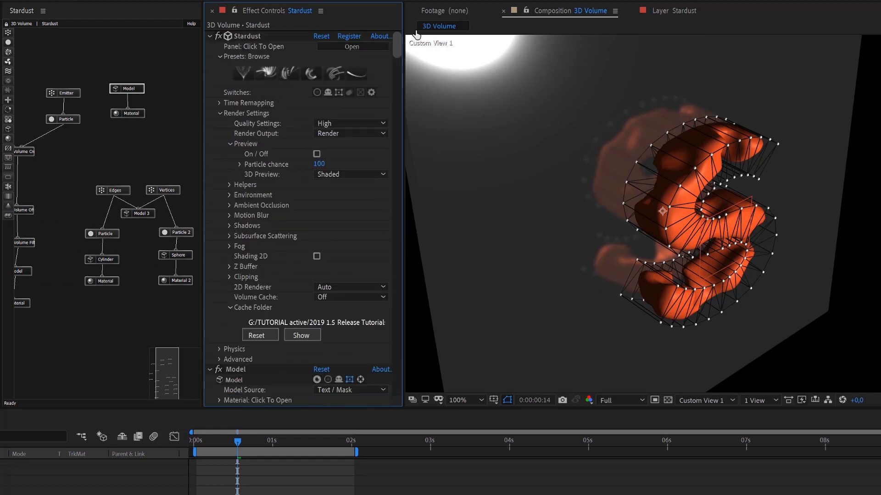
{"action": "left_click", "coordinate": [340, 92]}
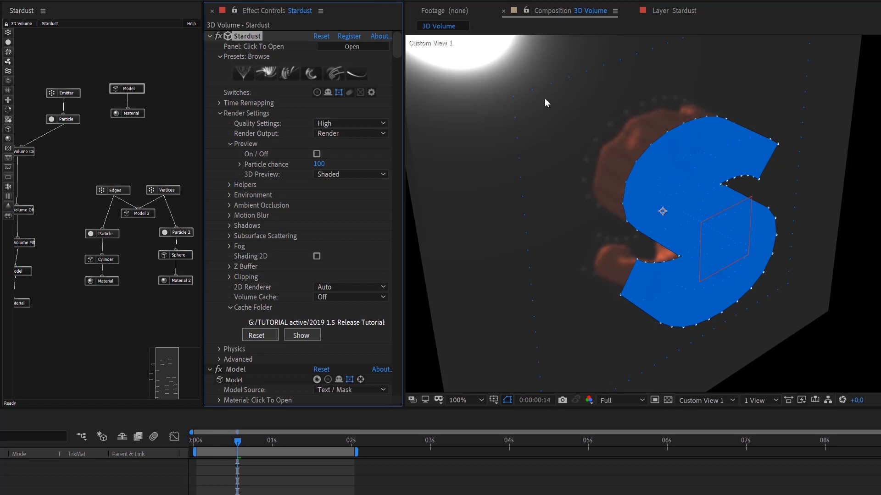
{"action": "left_click_drag", "start_coordinate": [396, 56], "coordinate": [397, 84]}
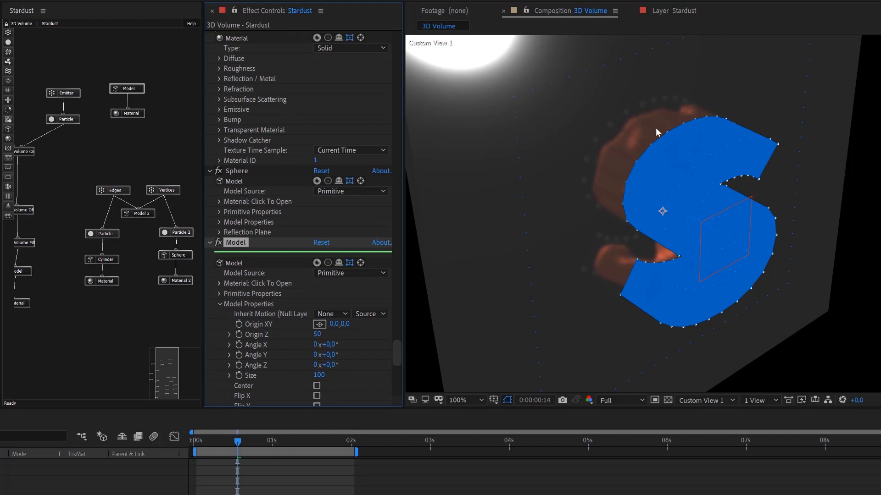
{"action": "left_click", "coordinate": [350, 264]}
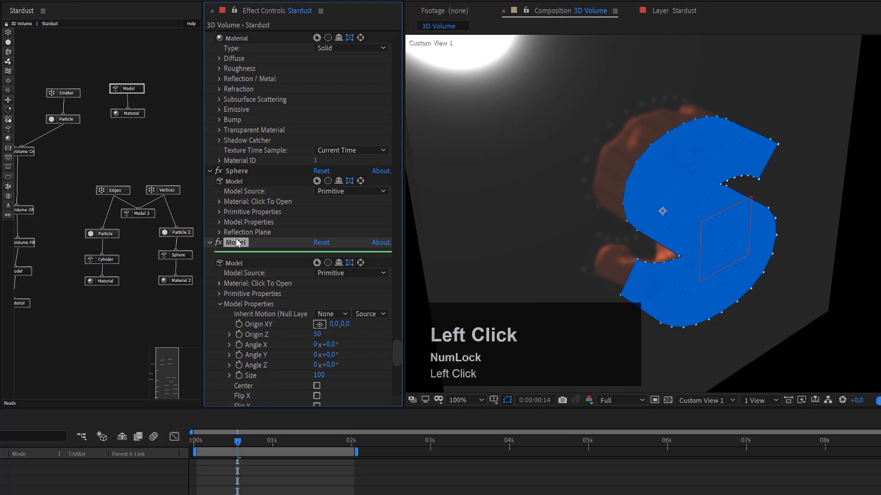
{"action": "left_click_drag", "start_coordinate": [398, 352], "coordinate": [399, 50]}
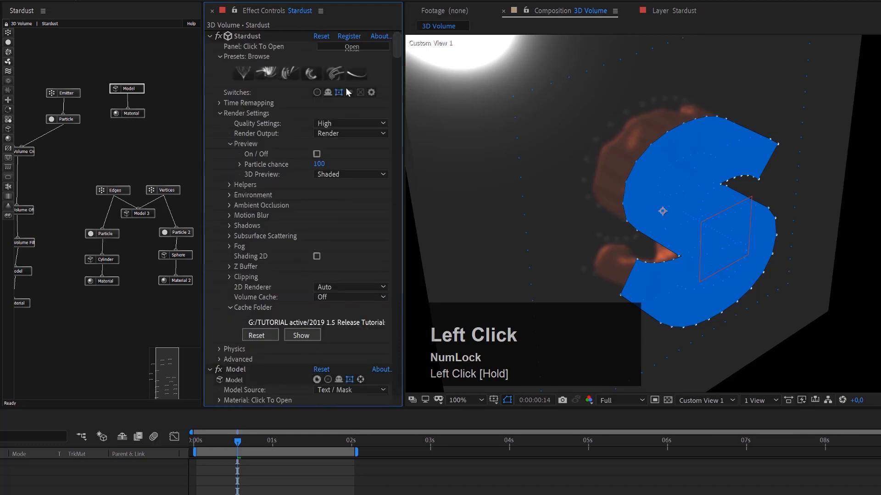
{"action": "left_click", "coordinate": [339, 92]}
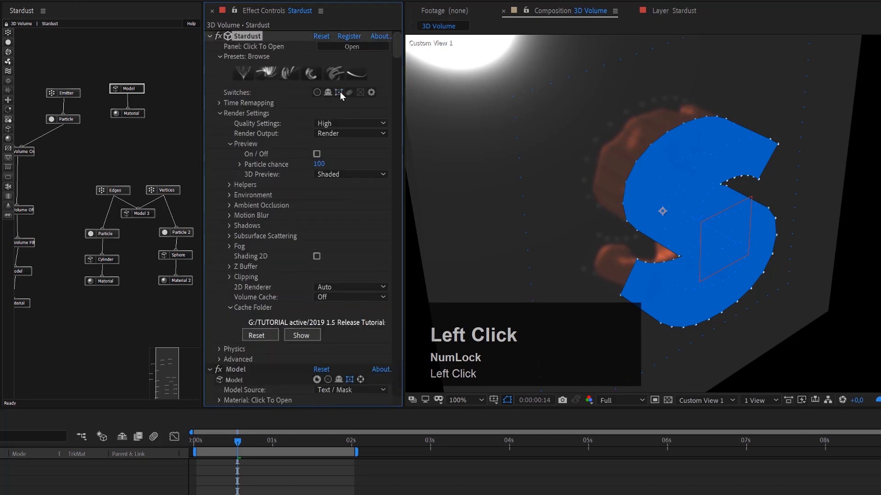
{"action": "left_click_drag", "start_coordinate": [399, 75], "coordinate": [398, 357]}
{"action": "left_click", "coordinate": [135, 94]}
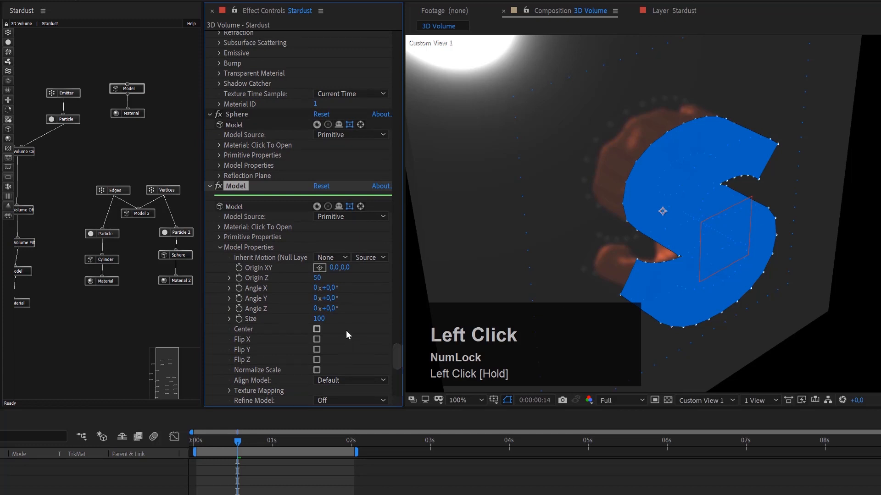
Try Angle X of 0° on the cube model's Reflection Plane.
{"action": "scroll", "coordinate": [346, 330], "scroll_direction": "down", "scroll_amount": 3}
{"action": "scroll", "coordinate": [347, 330], "scroll_direction": "down", "scroll_amount": 3}
{"action": "scroll", "coordinate": [347, 330], "scroll_direction": "down", "scroll_amount": 1}
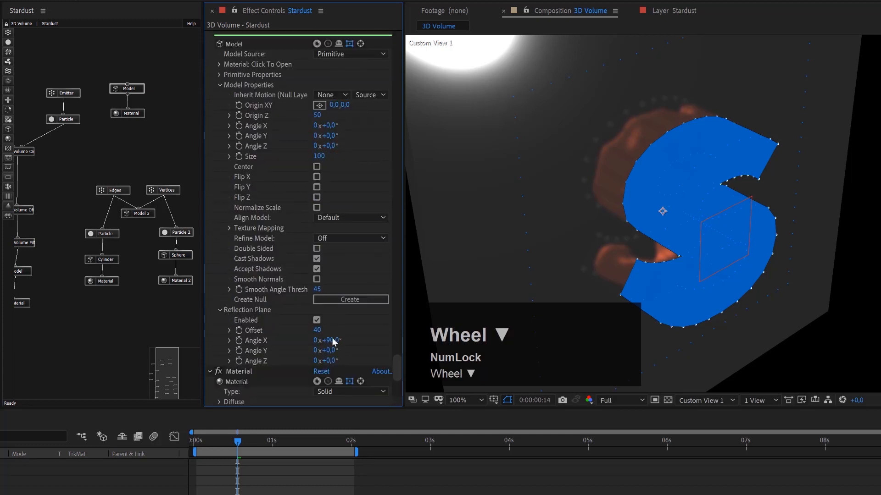
{"action": "left_click", "coordinate": [332, 340]}
{"action": "left_click", "coordinate": [332, 340]}
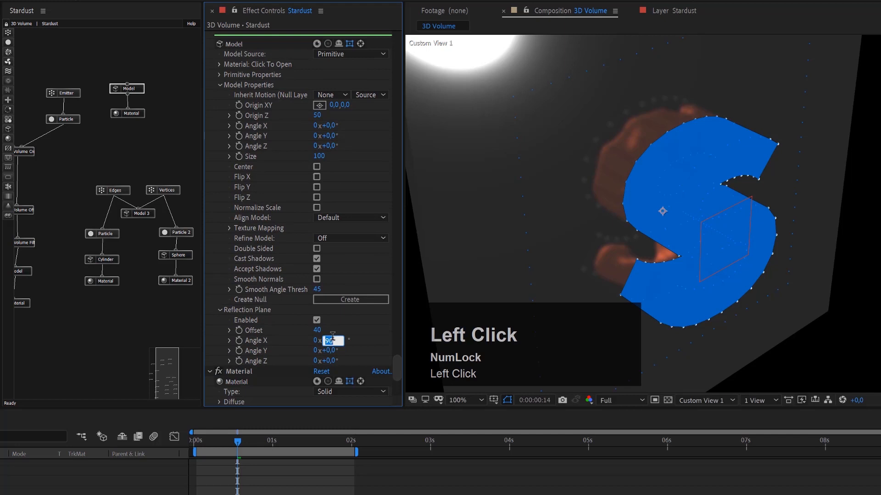
{"action": "type", "text": "0"}
{"action": "key", "text": "Return"}
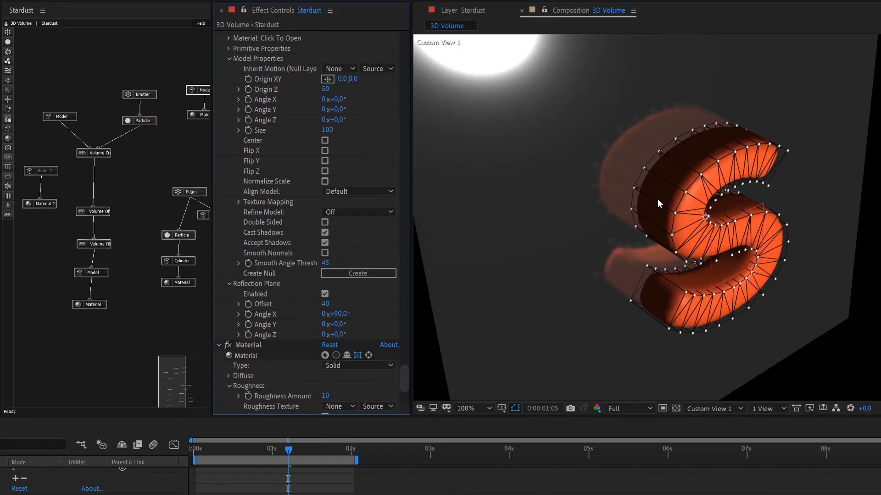
Try an Offset Amount of -3 on the Volume Offset node, settle on -4, and check the letter at 0:00:00:14.
{"action": "key", "text": "c"}
{"action": "left_click_drag", "start_coordinate": [659, 198], "coordinate": [685, 223]}
{"action": "left_click_drag", "start_coordinate": [717, 324], "coordinate": [716, 330]}
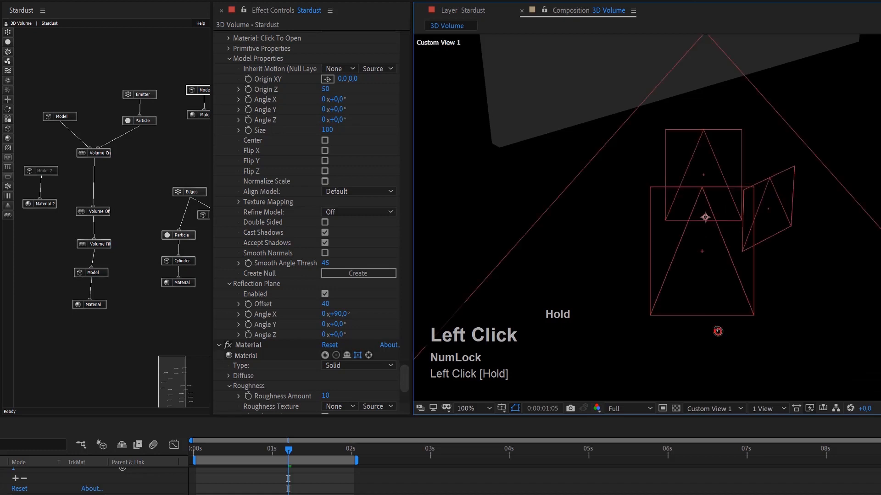
{"action": "scroll", "coordinate": [765, 212], "scroll_direction": "down", "scroll_amount": 2}
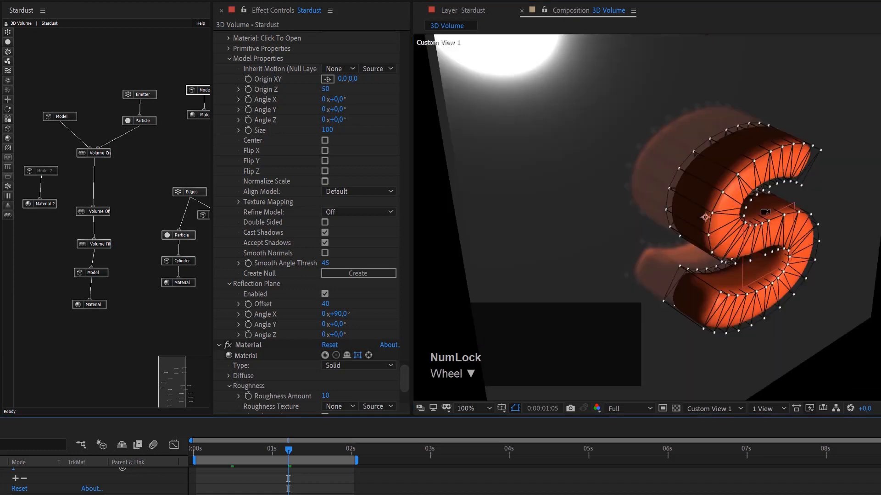
{"action": "scroll", "coordinate": [765, 212], "scroll_direction": "up", "scroll_amount": 1}
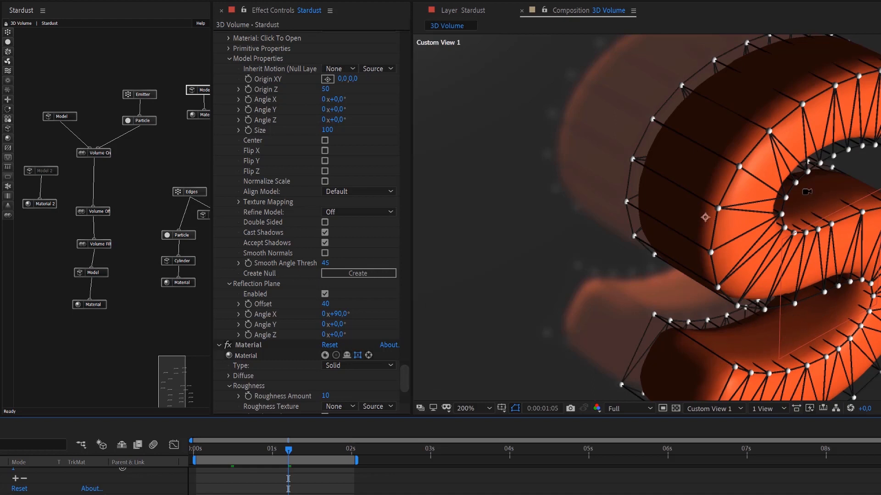
{"action": "left_click", "coordinate": [107, 216]}
{"action": "left_click", "coordinate": [329, 87]}
{"action": "type", "text": "-3"}
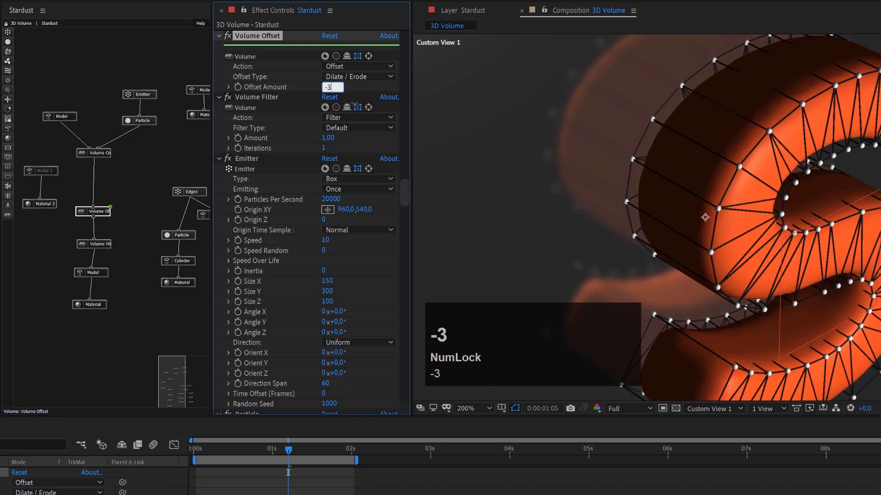
{"action": "key", "text": "Return"}
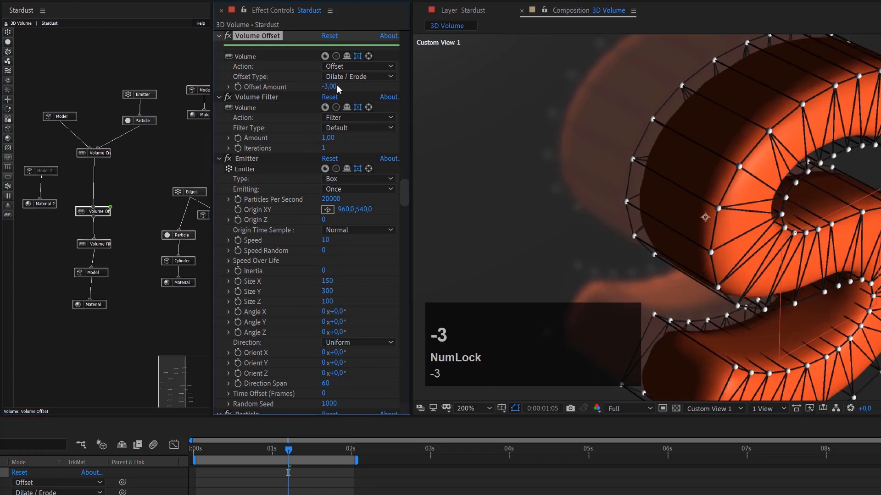
{"action": "left_click", "coordinate": [329, 87]}
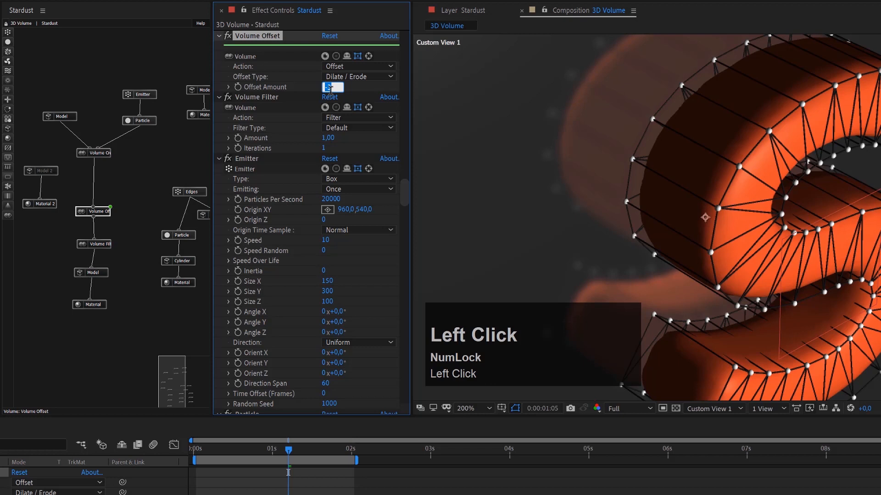
{"action": "type", "text": "-4"}
{"action": "key", "text": "Return"}
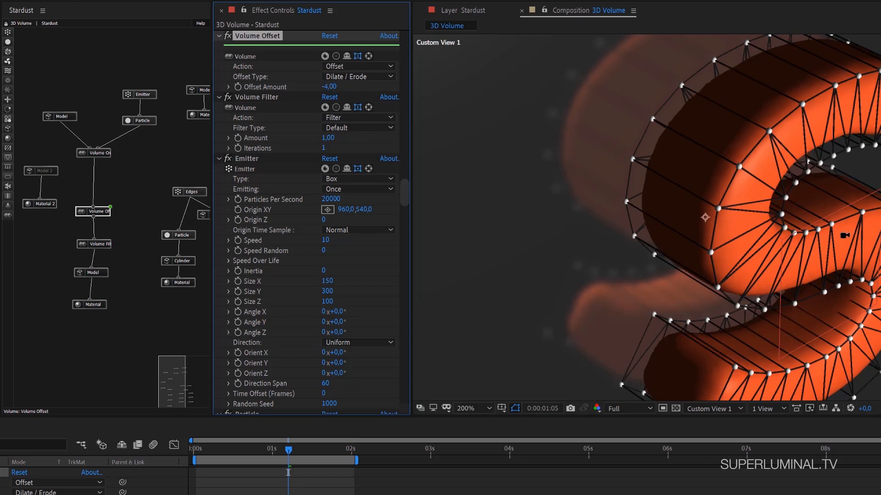
{"action": "left_click", "coordinate": [239, 454]}
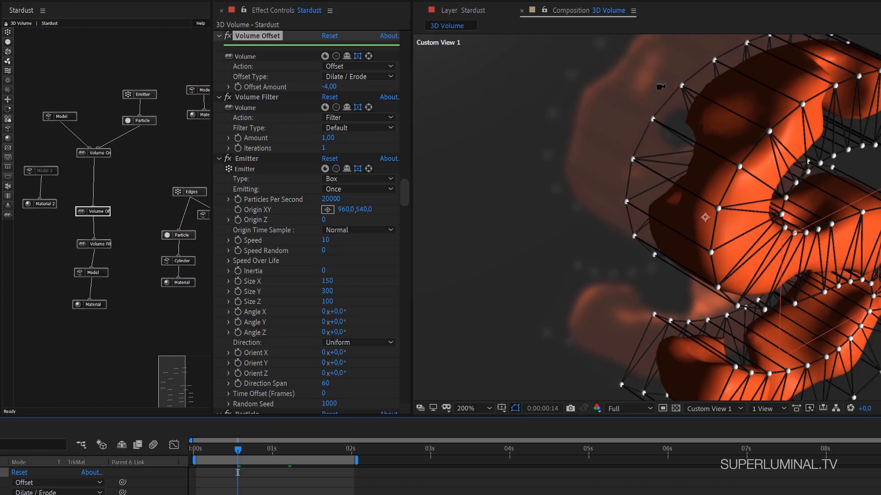
{"action": "scroll", "coordinate": [727, 153], "scroll_direction": "down", "scroll_amount": 2}
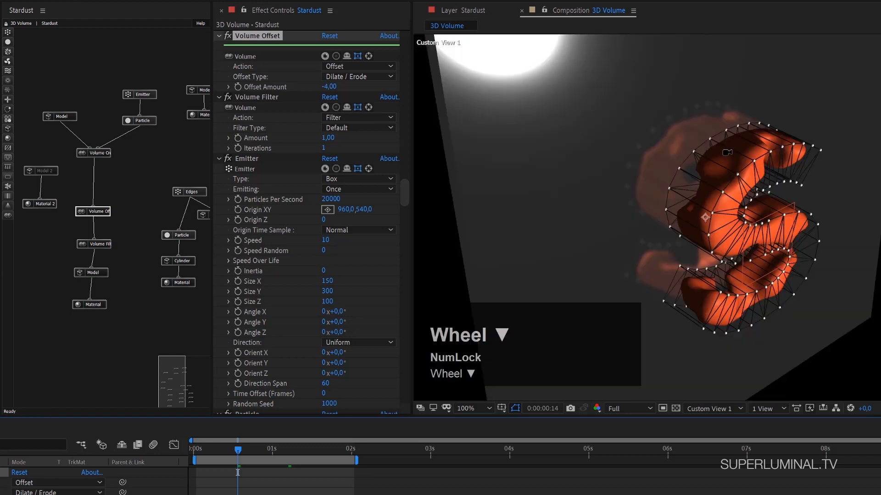